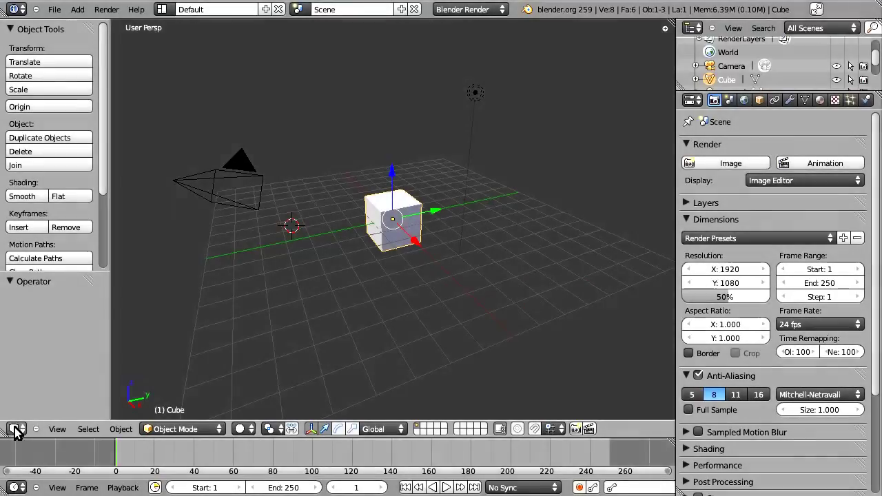
- Check the Animation add-ons in the user preferences for Motion Capture Tools, and return to the 3D view
{"action": "left_click", "coordinate": [15, 429]}
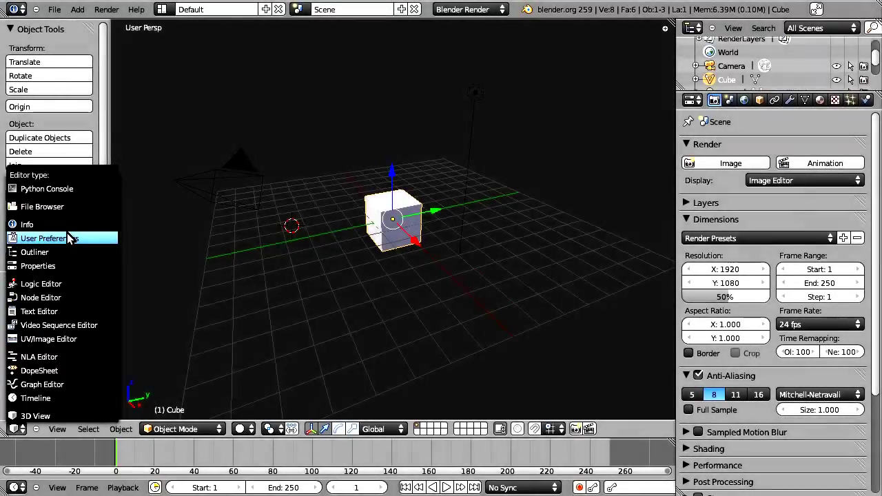
{"action": "left_click", "coordinate": [69, 238]}
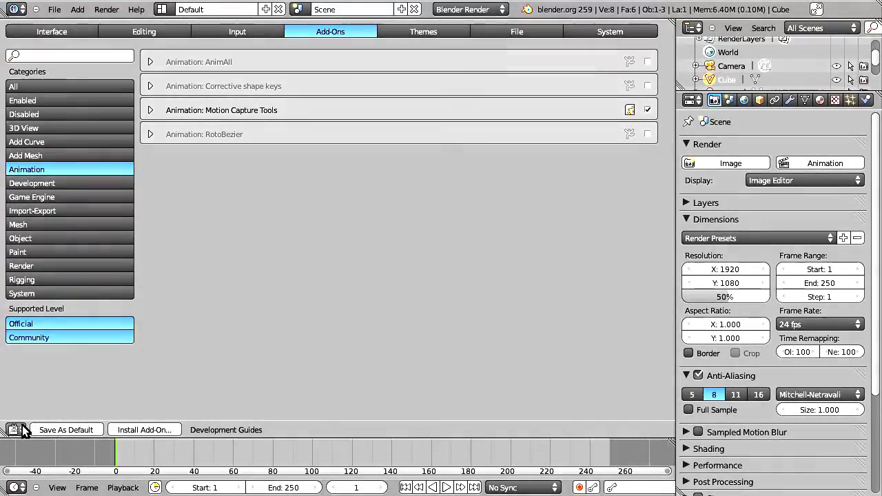
{"action": "left_click", "coordinate": [13, 429]}
{"action": "left_click", "coordinate": [28, 416]}
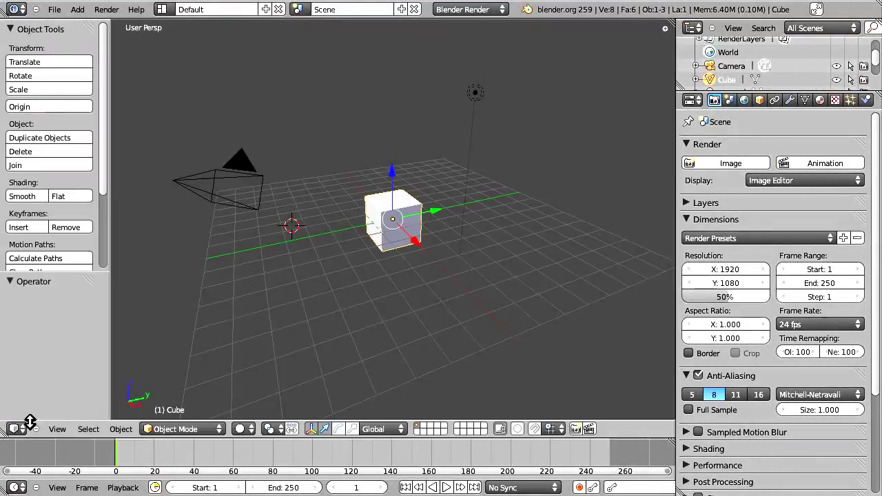
- Open the recent file demo file 1-00.blend and view the stick figure from the front
{"action": "left_click", "coordinate": [54, 9]}
{"action": "mouse_move", "coordinate": [97, 53]}
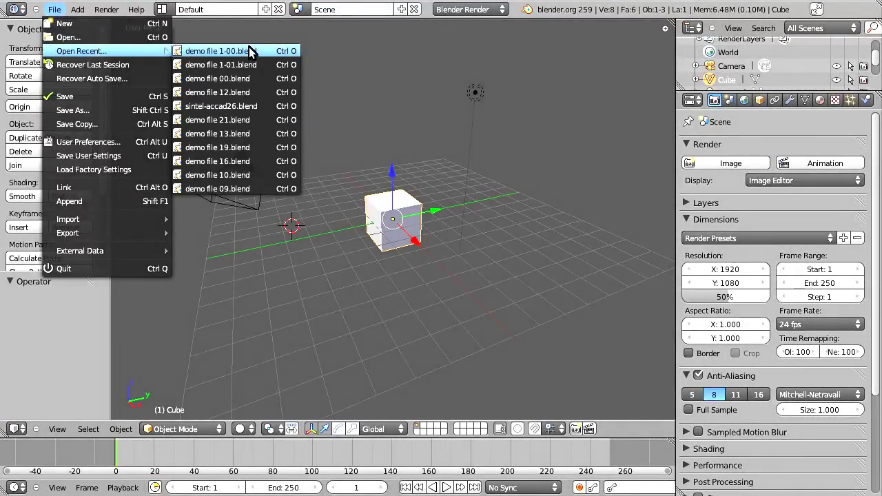
{"action": "left_click", "coordinate": [252, 53]}
{"action": "scroll", "coordinate": [409, 267], "scroll_direction": "down", "scroll_amount": 1}
{"action": "key", "text": "KP_1"}
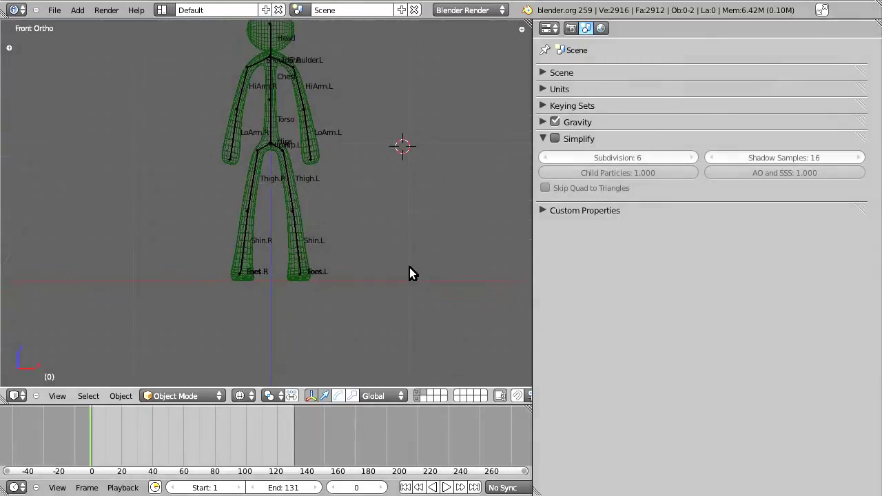
{"action": "scroll", "coordinate": [352, 258], "scroll_direction": "down", "scroll_amount": 1}
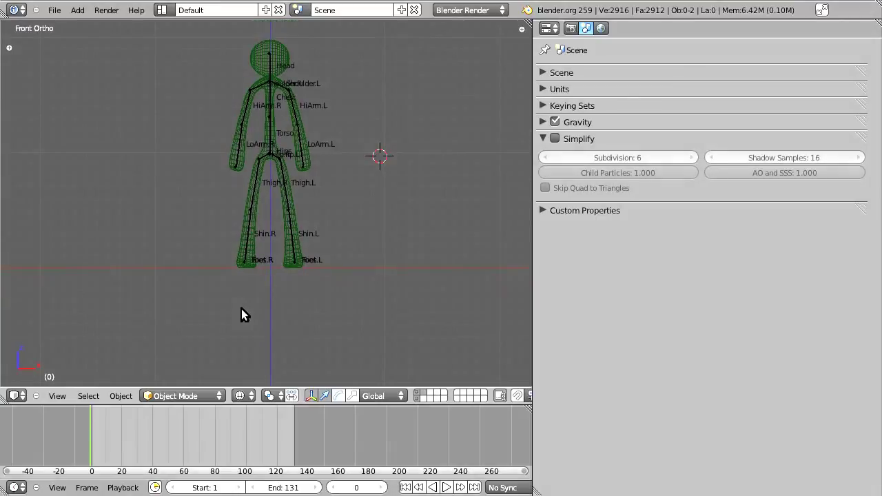
- Switch the viewport to solid shading and select the enduser armature inside the stick figure
{"action": "key", "text": "z"}
{"action": "right_click", "coordinate": [295, 255]}
{"action": "scroll", "coordinate": [324, 239], "scroll_direction": "up", "scroll_amount": 3}
{"action": "middle_click_drag", "start_coordinate": [305, 230], "coordinate": [308, 240]}
{"action": "scroll", "coordinate": [303, 252], "scroll_direction": "down", "scroll_amount": 2}
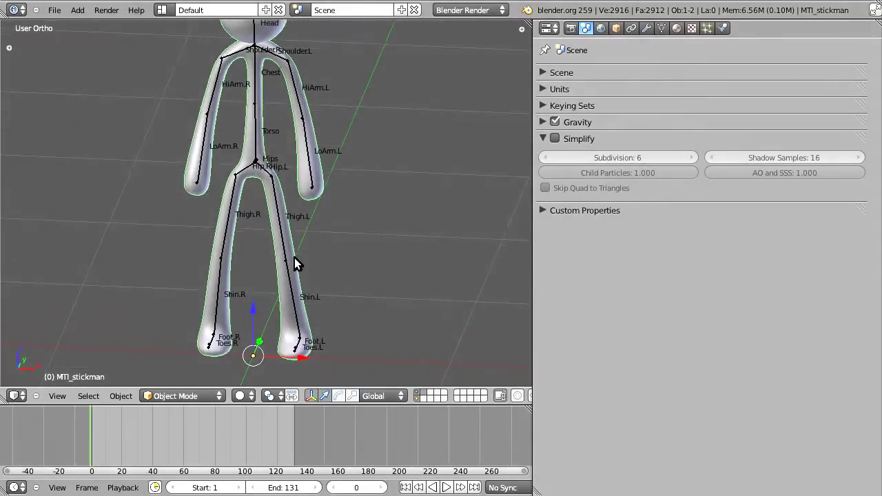
{"action": "right_click", "coordinate": [289, 260]}
{"action": "middle_click_drag", "start_coordinate": [315, 183], "coordinate": [310, 205]}
{"action": "key", "text": "KP_1"}
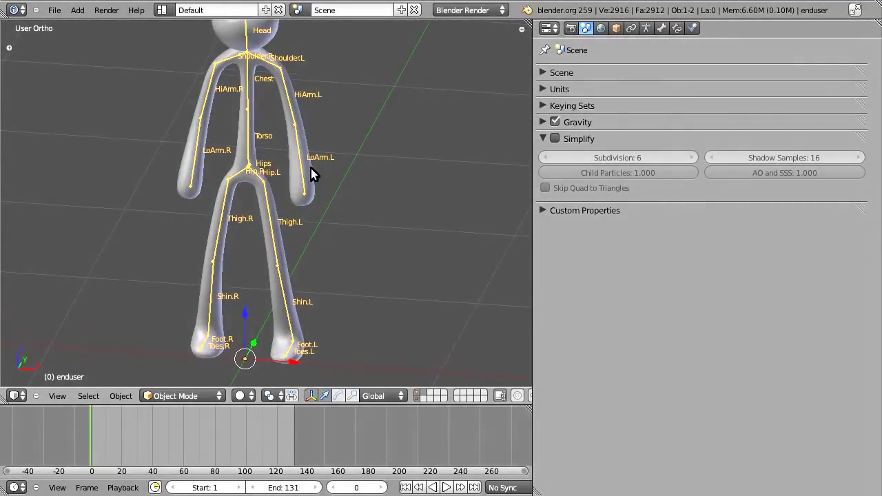
- Put the enduser armature in Pose Mode and try rotating the Thigh.L bone
{"action": "scroll", "coordinate": [311, 169], "scroll_direction": "up", "scroll_amount": 1}
{"action": "middle_click_drag", "start_coordinate": [339, 180], "coordinate": [320, 230], "text": "shift"}
{"action": "left_click", "coordinate": [176, 396]}
{"action": "left_click", "coordinate": [183, 358]}
{"action": "right_click", "coordinate": [281, 217]}
{"action": "key", "text": "r"}
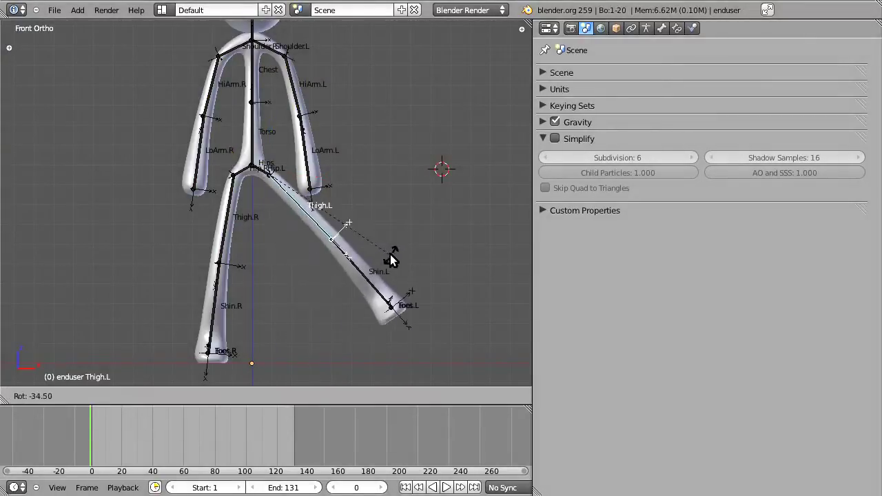
{"action": "right_click", "coordinate": [359, 275]}
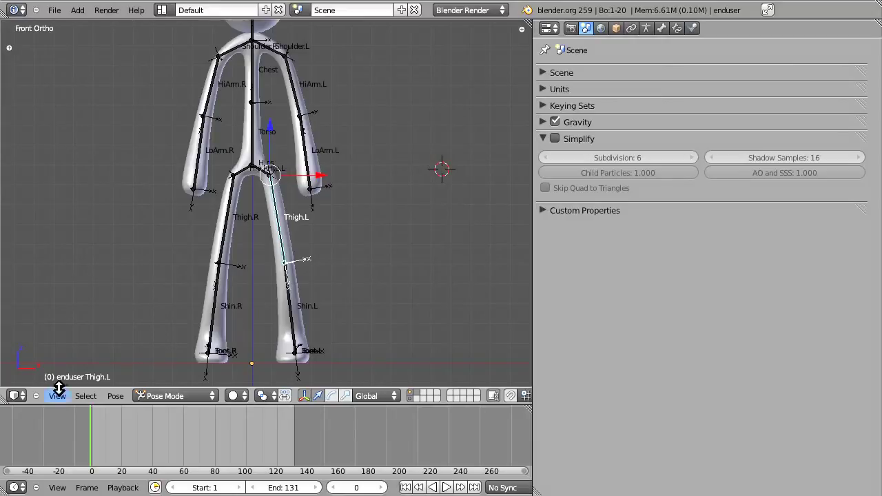
- Return the enduser armature to Object Mode
{"action": "left_click", "coordinate": [25, 397]}
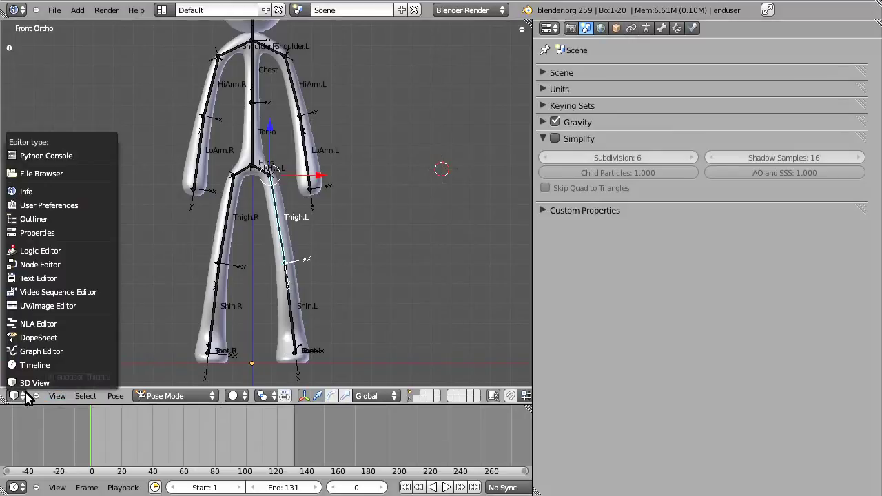
{"action": "left_click", "coordinate": [35, 382]}
{"action": "left_click", "coordinate": [190, 393]}
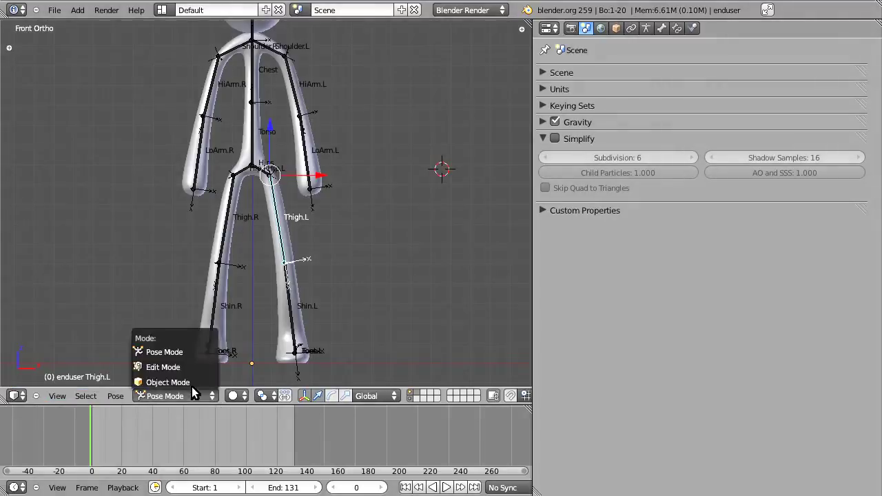
{"action": "left_click", "coordinate": [155, 380]}
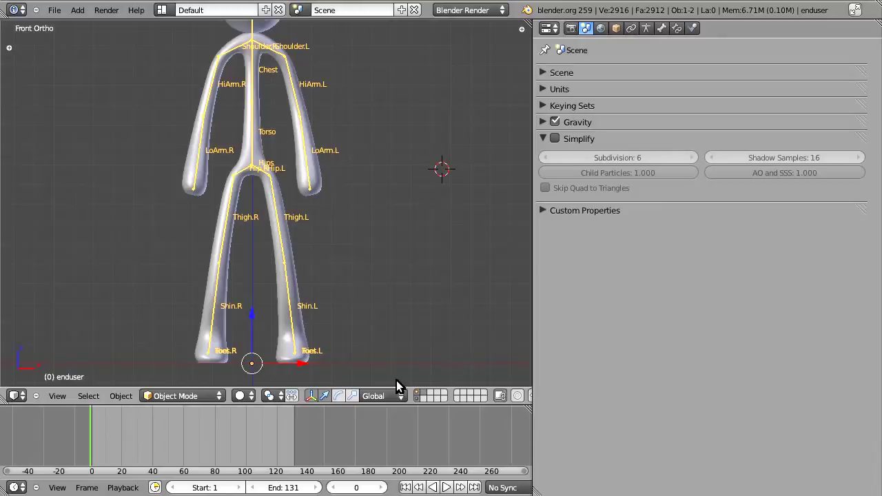
- Import the motion capture file 06_01.bvh from the GSOC/GSOC/bvh/06 folder as an armature
{"action": "left_click", "coordinate": [55, 10]}
{"action": "mouse_move", "coordinate": [118, 220]}
{"action": "left_click", "coordinate": [247, 234]}
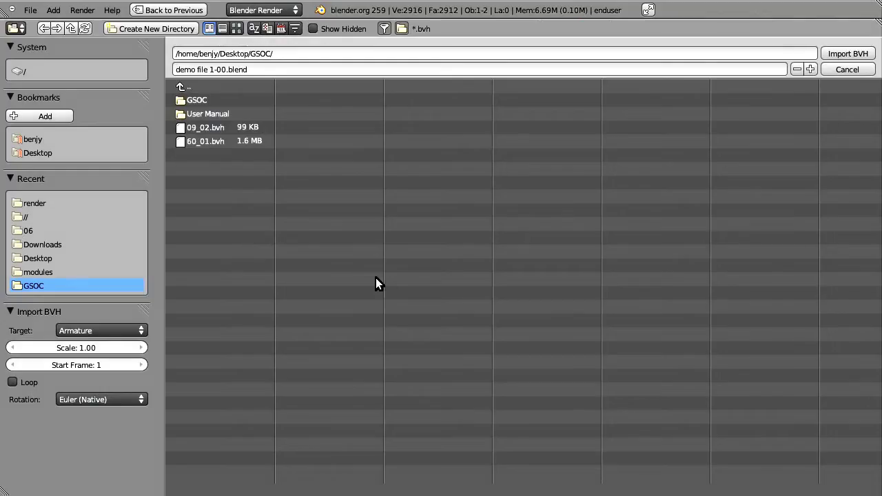
{"action": "left_click", "coordinate": [212, 103]}
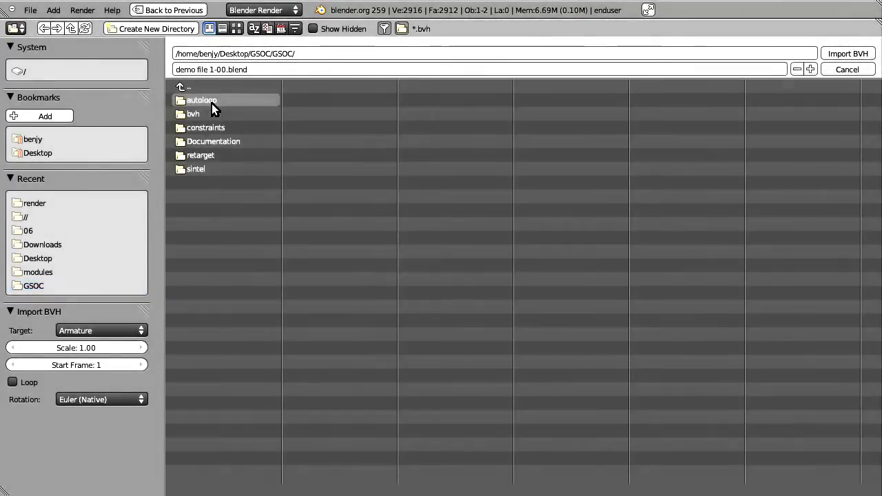
{"action": "left_click", "coordinate": [213, 113]}
{"action": "left_click", "coordinate": [221, 100]}
{"action": "left_click", "coordinate": [223, 102]}
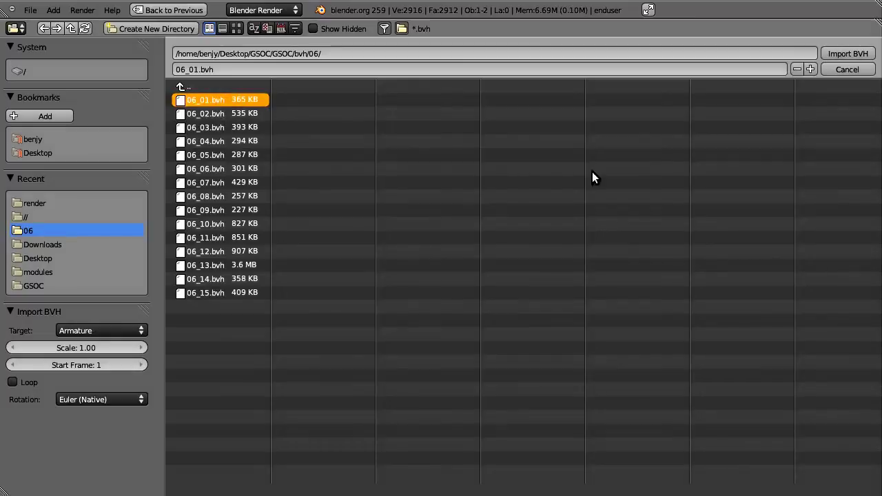
{"action": "left_click", "coordinate": [849, 55]}
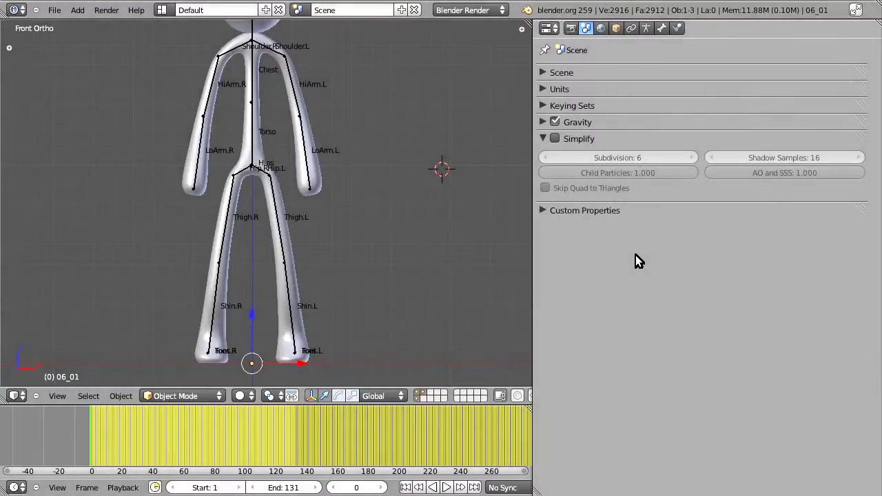
- Play the imported 06_01 animation in the right side view to inspect the rig's orientation
{"action": "scroll", "coordinate": [392, 279], "scroll_direction": "down", "scroll_amount": 8}
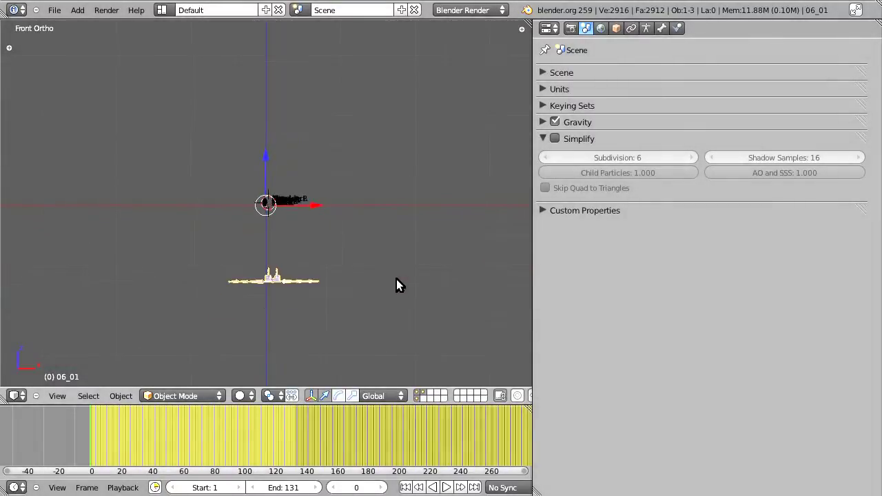
{"action": "key", "text": "KP_3"}
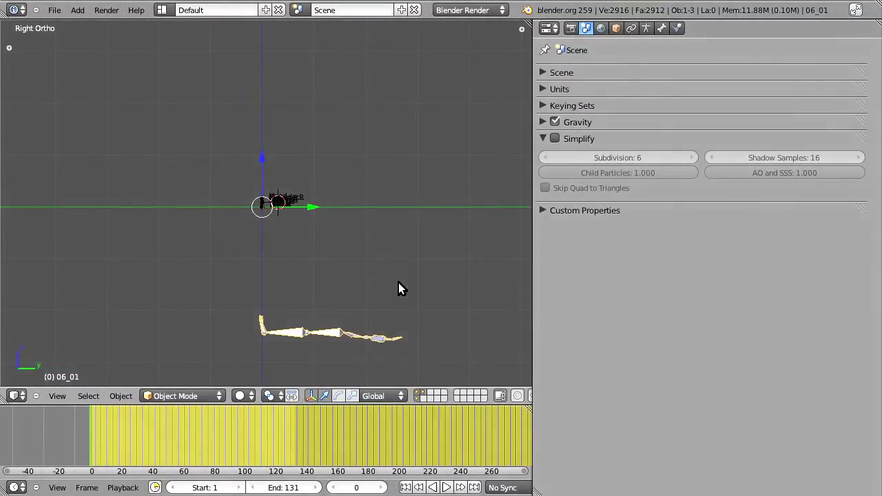
{"action": "key", "text": "alt+a"}
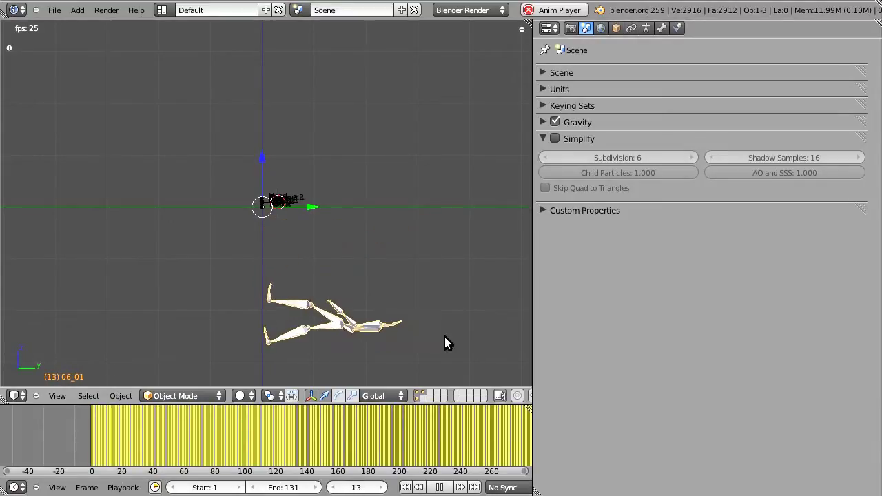
{"action": "key", "text": "Escape"}
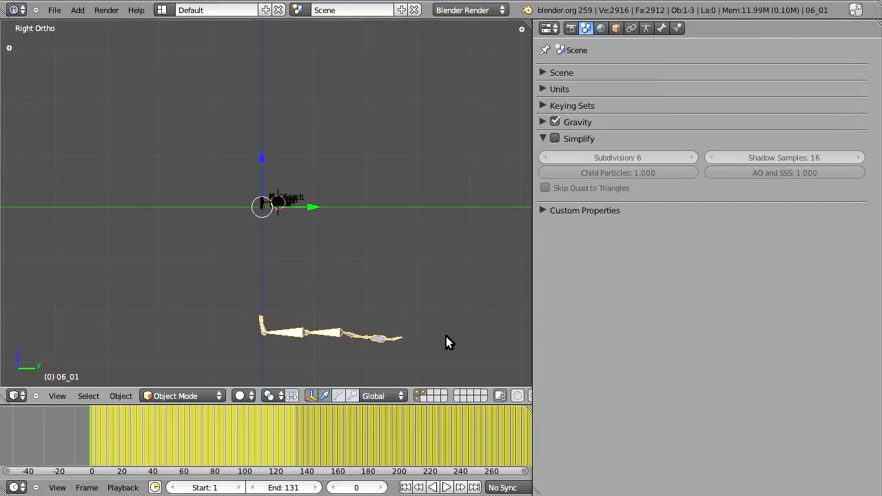
- Set the scene's end frame to 500, fit the timeline to the range, and scrub through the motion
{"action": "left_click", "coordinate": [298, 488]}
{"action": "type", "text": "500"}
{"action": "key", "text": "Return"}
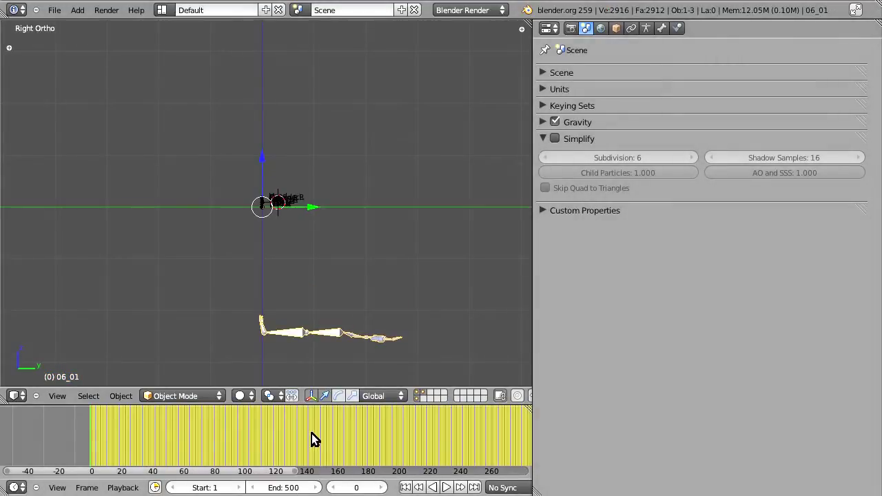
{"action": "key", "text": "Home"}
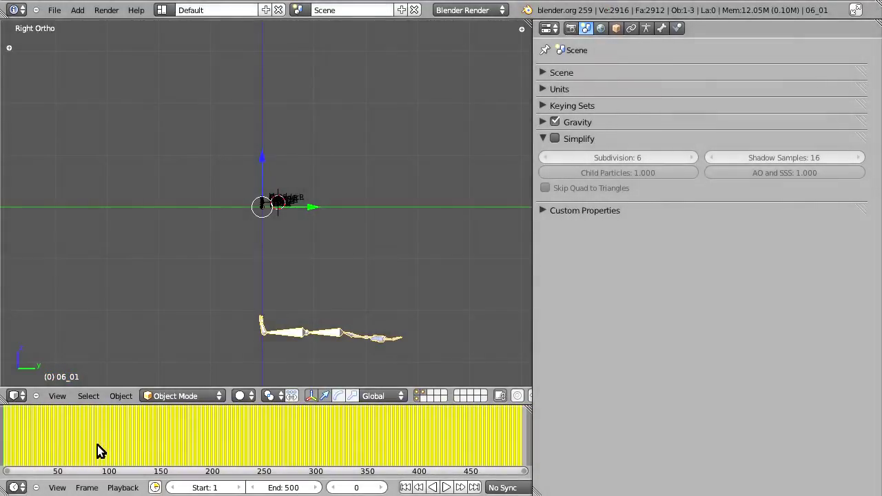
{"action": "left_click", "coordinate": [158, 443]}
{"action": "left_click_drag", "start_coordinate": [194, 444], "coordinate": [12, 449]}
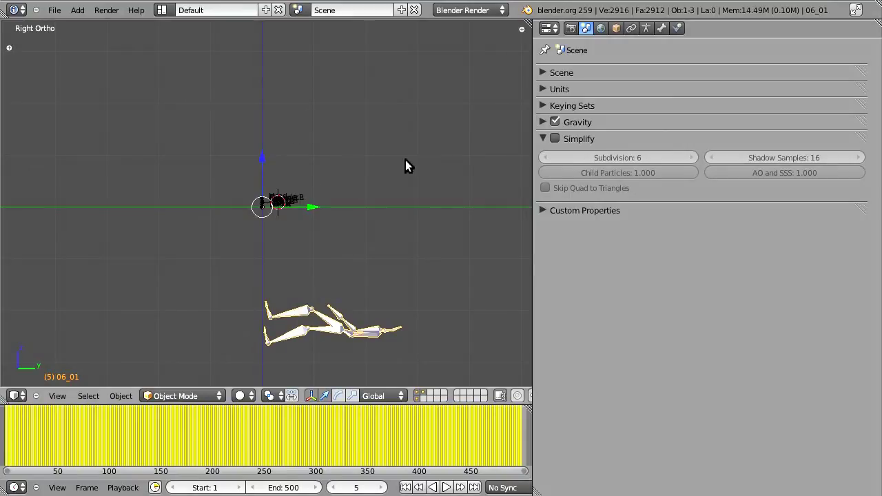
- Apply Fix BVH Axis Orientation from the Mocap tools to the 06_01 armature
{"action": "left_click", "coordinate": [617, 28]}
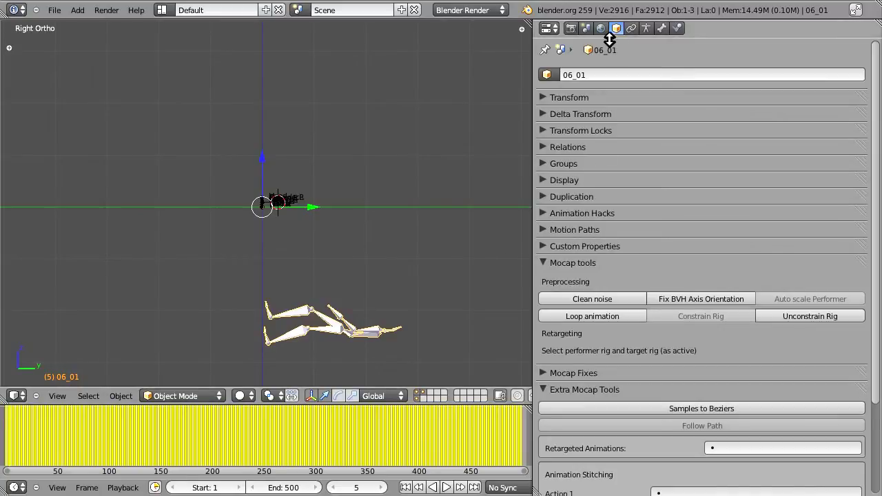
{"action": "left_click", "coordinate": [544, 263]}
{"action": "left_click", "coordinate": [543, 296]}
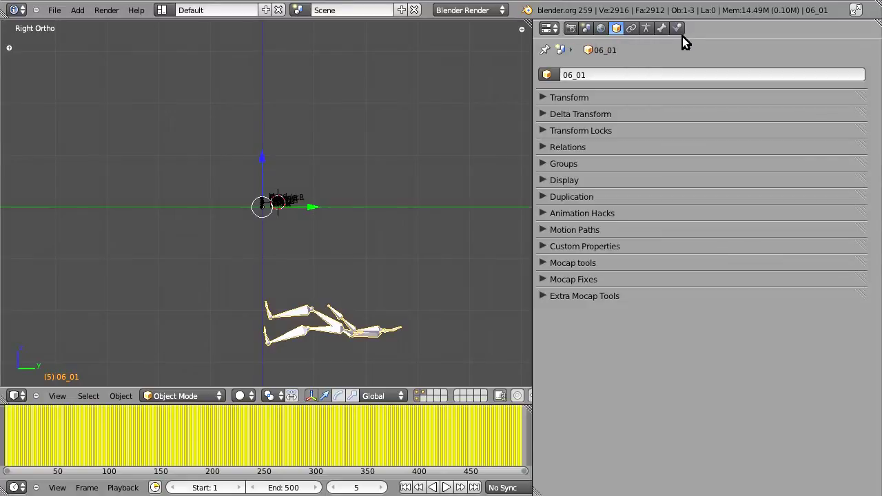
{"action": "left_click", "coordinate": [544, 263]}
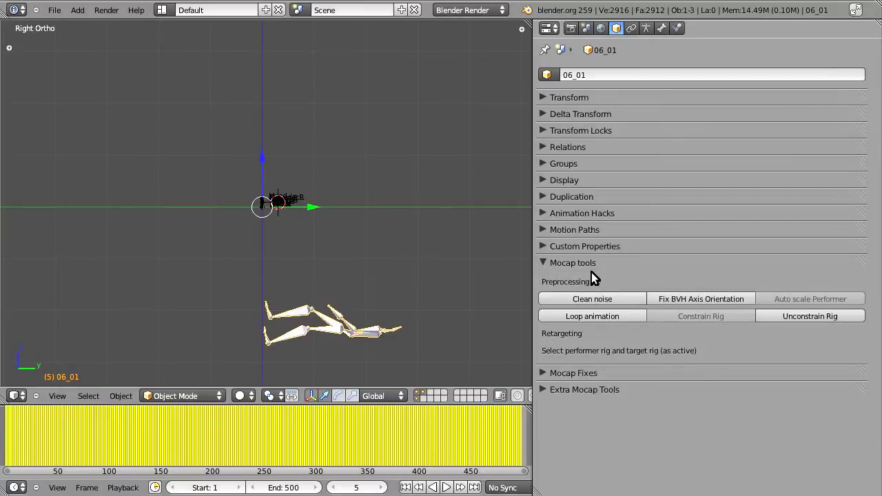
{"action": "left_click", "coordinate": [700, 300]}
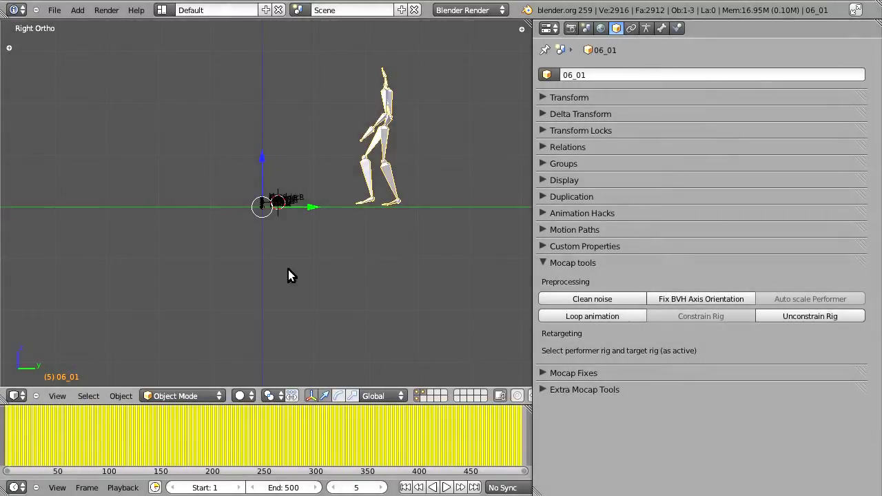
- Scrub through the reoriented 06_01 walk in the front and right side views to examine the motion
{"action": "key", "text": "KP_1"}
{"action": "scroll", "coordinate": [288, 270], "scroll_direction": "up", "scroll_amount": 5}
{"action": "scroll", "coordinate": [241, 362], "scroll_direction": "down", "scroll_amount": 5}
{"action": "left_click_drag", "start_coordinate": [64, 436], "coordinate": [325, 437]}
{"action": "middle_click_drag", "start_coordinate": [327, 332], "coordinate": [285, 331]}
{"action": "key", "text": "KP_3"}
{"action": "left_click_drag", "start_coordinate": [296, 418], "coordinate": [43, 425]}
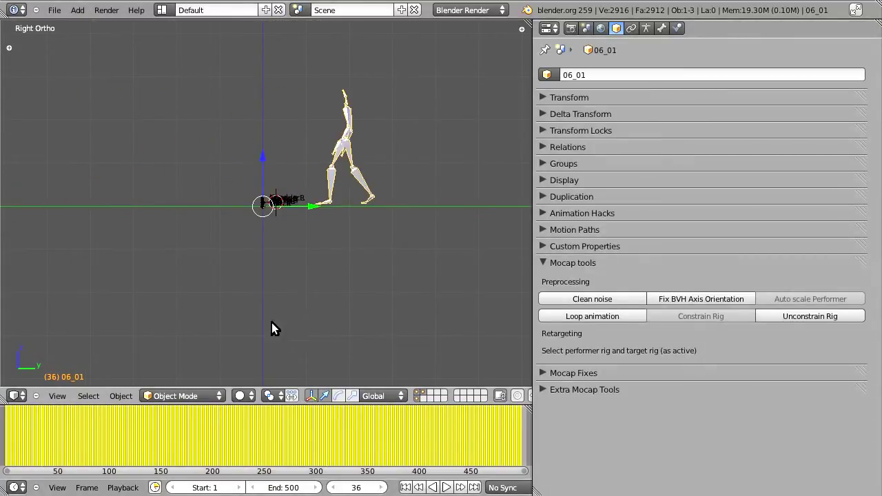
- Compare the size of the 06_01 performer rig with the stick figure at the origin in side view
{"action": "scroll", "coordinate": [300, 300], "scroll_direction": "up", "scroll_amount": 5}
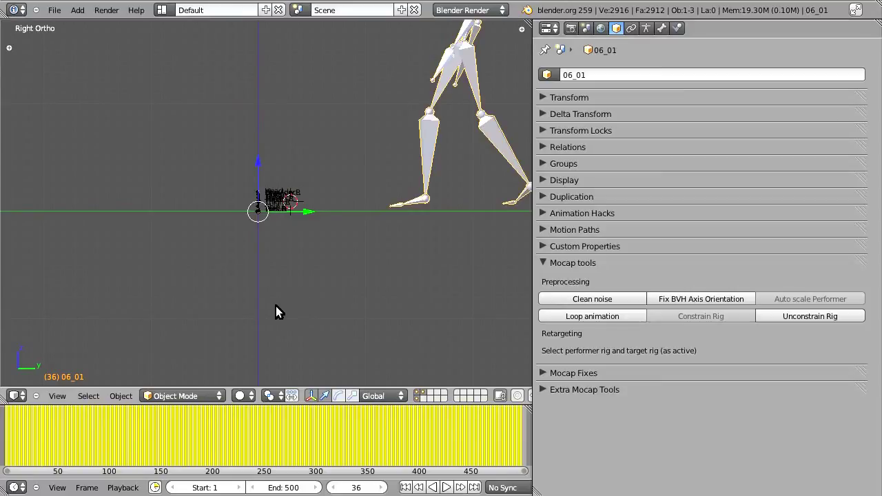
{"action": "scroll", "coordinate": [251, 312], "scroll_direction": "down", "scroll_amount": 2}
{"action": "scroll", "coordinate": [382, 122], "scroll_direction": "down", "scroll_amount": 3}
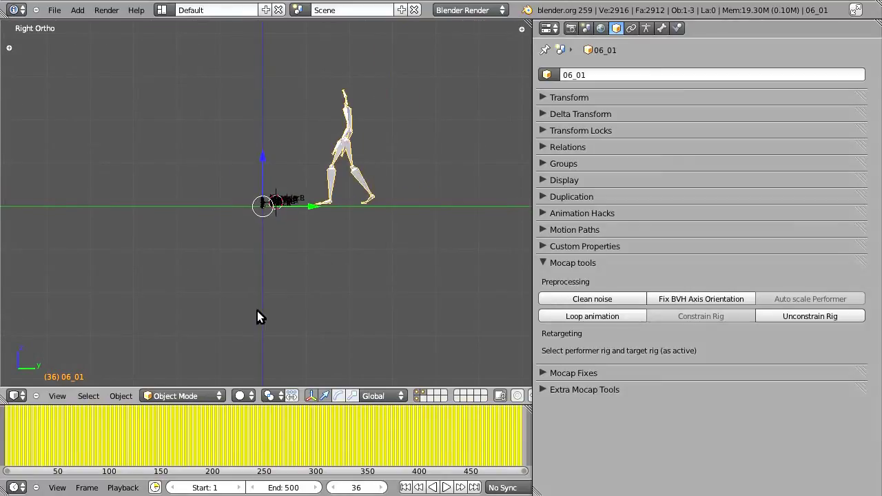
{"action": "scroll", "coordinate": [252, 315], "scroll_direction": "up", "scroll_amount": 1}
{"action": "scroll", "coordinate": [252, 314], "scroll_direction": "up", "scroll_amount": 1}
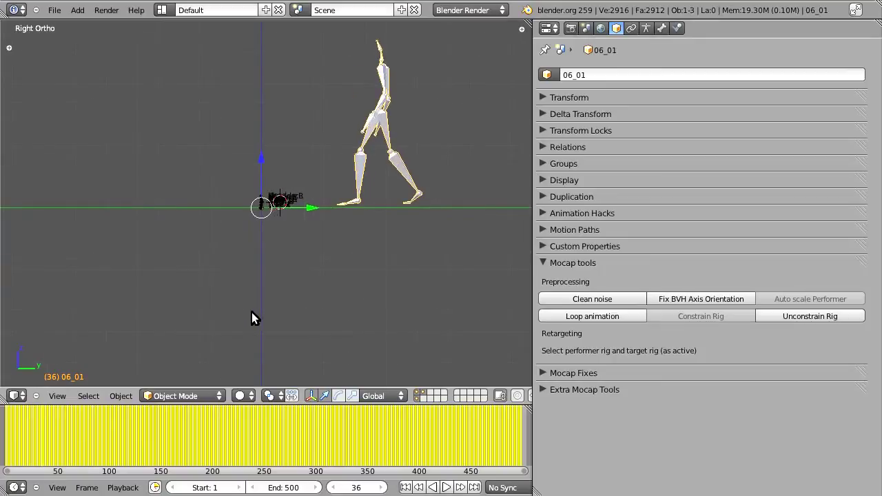
{"action": "scroll", "coordinate": [256, 313], "scroll_direction": "up", "scroll_amount": 2}
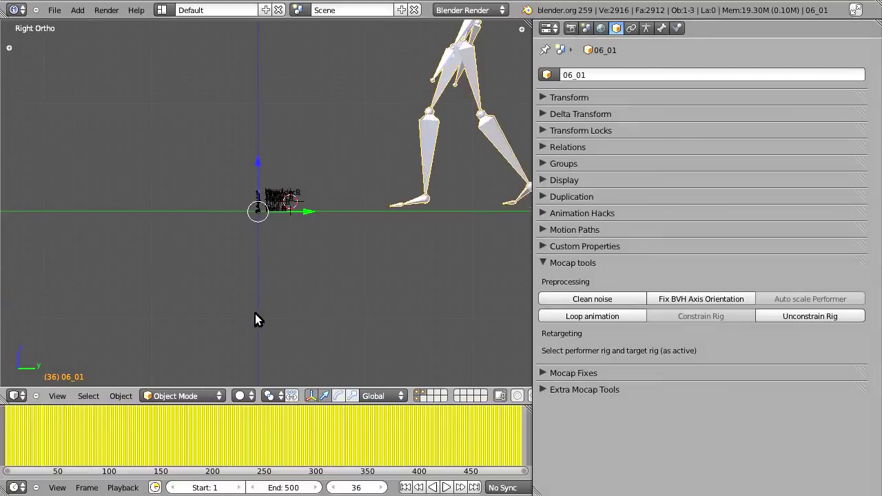
{"action": "scroll", "coordinate": [240, 320], "scroll_direction": "up", "scroll_amount": 10}
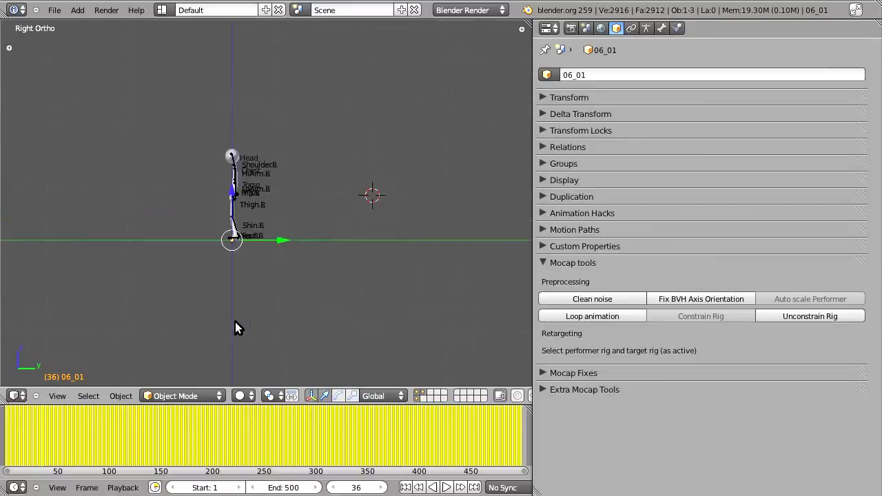
{"action": "scroll", "coordinate": [225, 323], "scroll_direction": "up", "scroll_amount": 1}
{"action": "middle_click_drag", "start_coordinate": [224, 324], "coordinate": [338, 316], "text": "shift"}
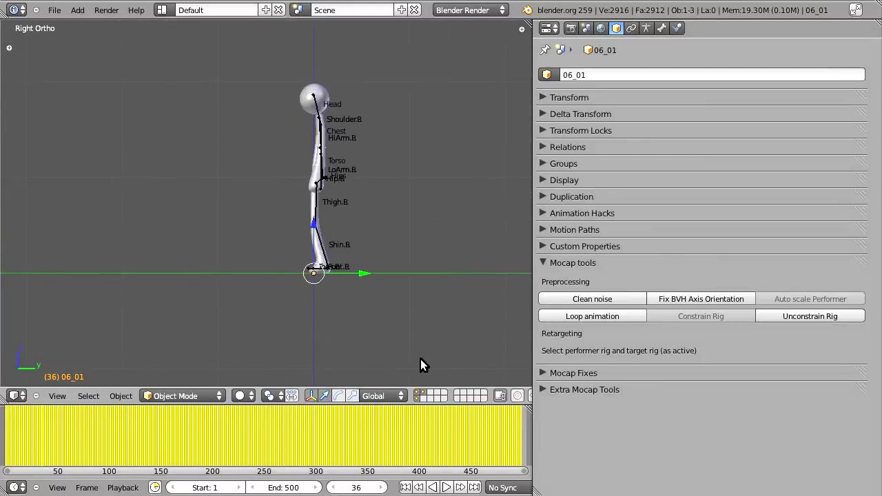
- Hide the layer holding the stick figure's mesh and add the enduser rig to the selection as active alongside the 06_01 performer
{"action": "left_click", "coordinate": [416, 399], "text": "shift"}
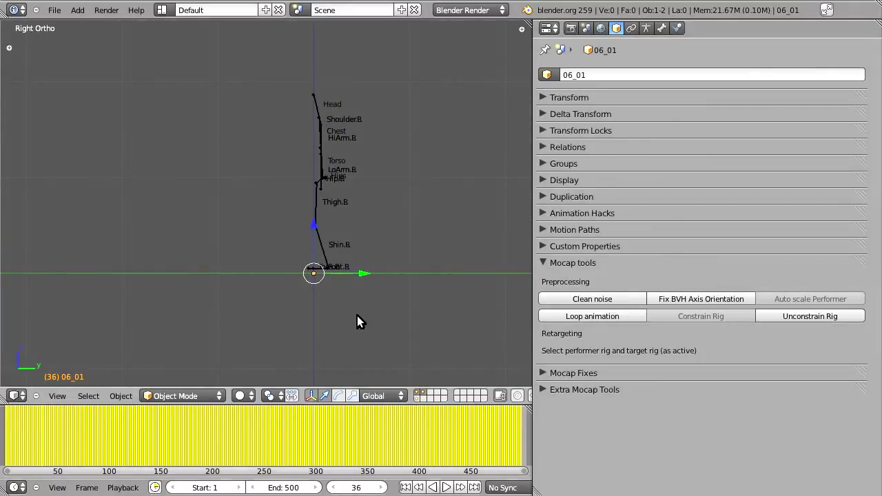
{"action": "right_click", "coordinate": [319, 249], "text": "shift"}
{"action": "scroll", "coordinate": [429, 268], "scroll_direction": "down", "scroll_amount": 12}
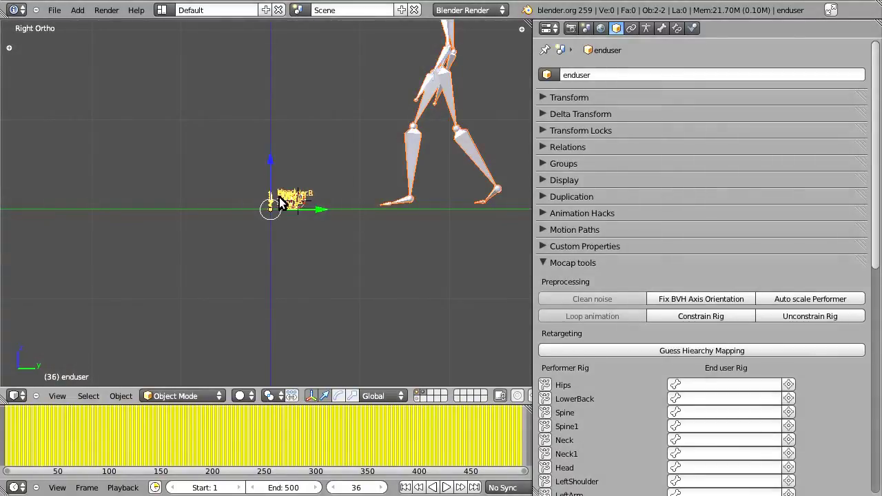
- Auto scale the 06_01 performer rig to match the size of the enduser rig
{"action": "key", "text": "KP_1"}
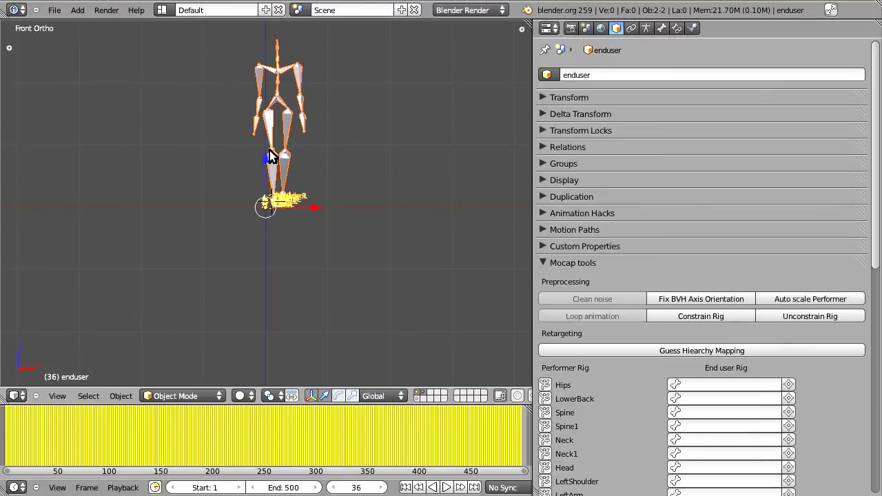
{"action": "scroll", "coordinate": [255, 243], "scroll_direction": "up", "scroll_amount": 4}
{"action": "scroll", "coordinate": [258, 241], "scroll_direction": "up", "scroll_amount": 9}
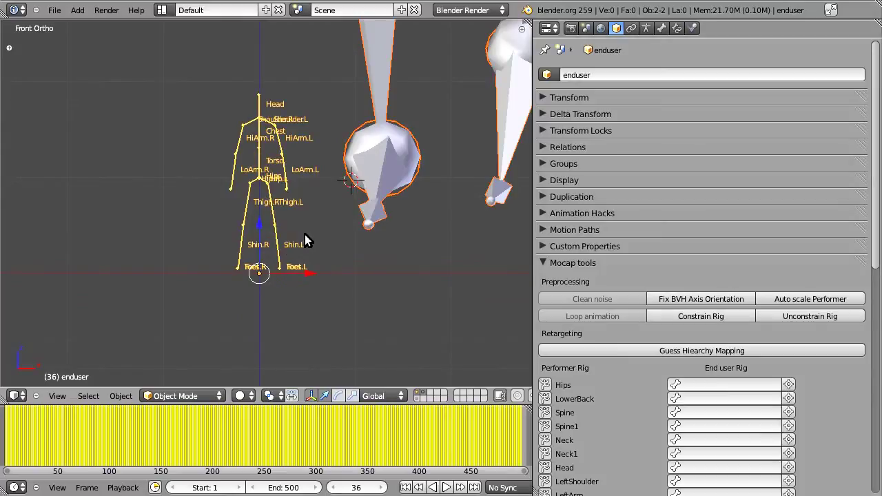
{"action": "scroll", "coordinate": [303, 236], "scroll_direction": "down", "scroll_amount": 10}
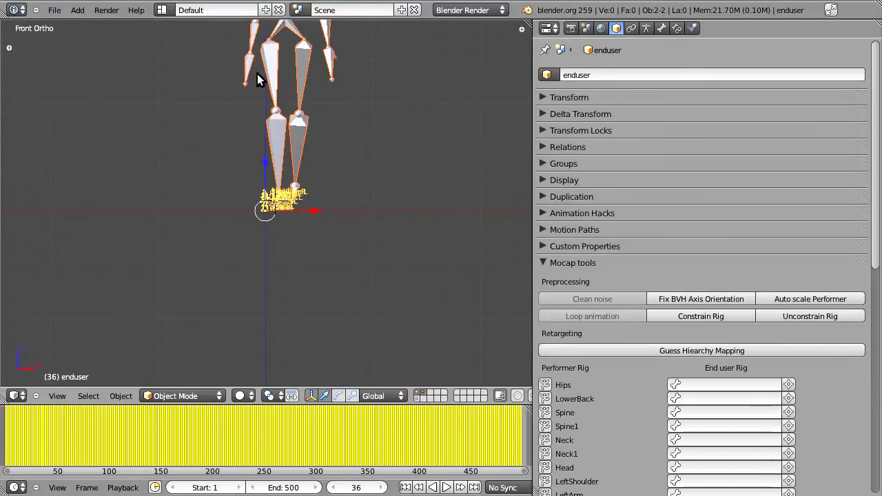
{"action": "scroll", "coordinate": [290, 187], "scroll_direction": "up", "scroll_amount": 5}
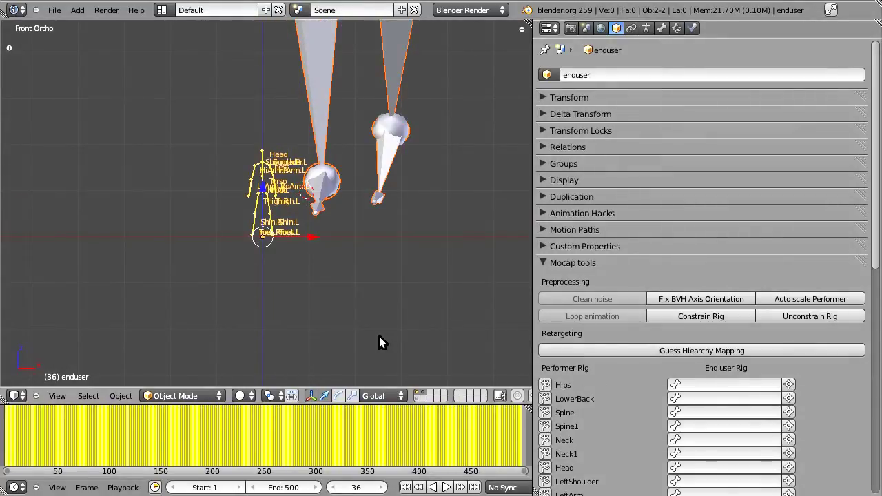
{"action": "left_click", "coordinate": [797, 297]}
{"action": "scroll", "coordinate": [366, 298], "scroll_direction": "up", "scroll_amount": 5}
{"action": "middle_click_drag", "start_coordinate": [366, 298], "coordinate": [276, 310]}
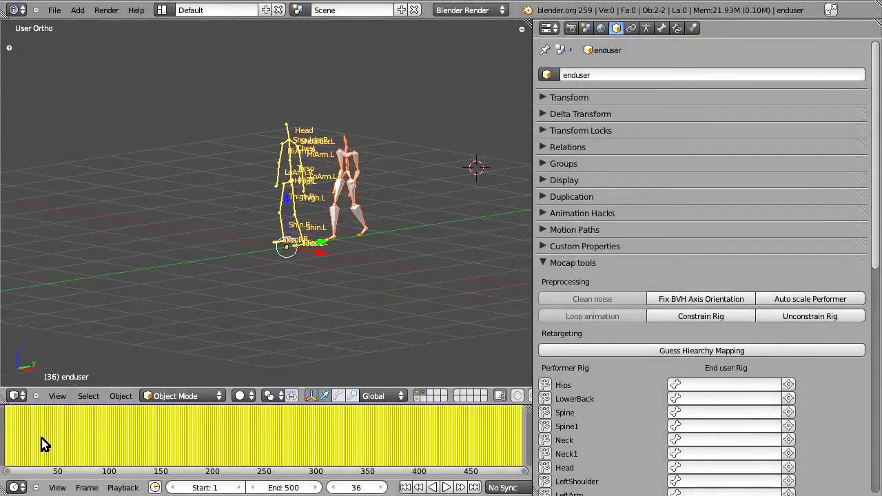
- Move the 06_01 performer rig beside the enduser rig and scrub the walk to frame 166
{"action": "left_click_drag", "start_coordinate": [54, 431], "coordinate": [119, 430]}
{"action": "right_click", "coordinate": [320, 240]}
{"action": "mouse_move", "coordinate": [321, 240]}
{"action": "middle_mouse_down"}
{"action": "mouse_move", "coordinate": [380, 249]}
{"action": "mouse_move", "coordinate": [310, 244]}
{"action": "middle_mouse_up"}
{"action": "key", "text": "g"}
{"action": "left_click", "coordinate": [361, 255]}
{"action": "scroll", "coordinate": [373, 266], "scroll_direction": "up", "scroll_amount": 2}
{"action": "left_click", "coordinate": [259, 429]}
{"action": "left_click_drag", "start_coordinate": [245, 430], "coordinate": [177, 433]}
- Turn on bone name display for the 06_01 armature and return to its object properties
{"action": "left_click", "coordinate": [646, 29]}
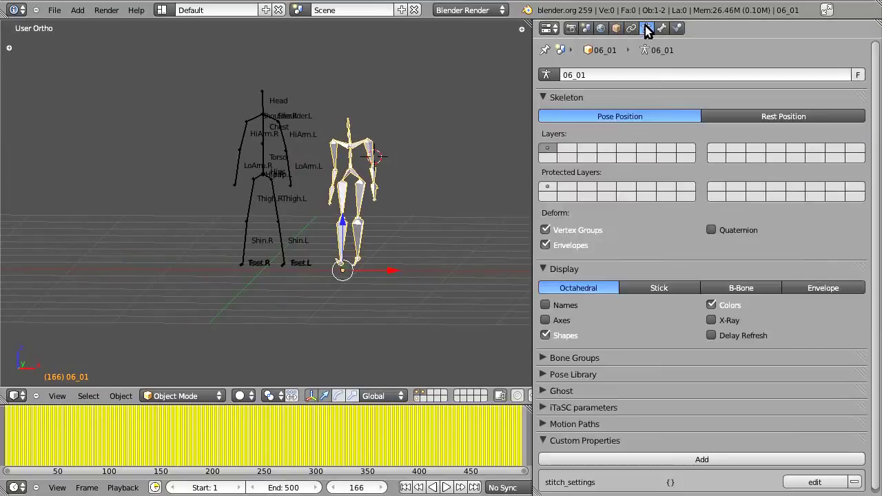
{"action": "left_click", "coordinate": [546, 306]}
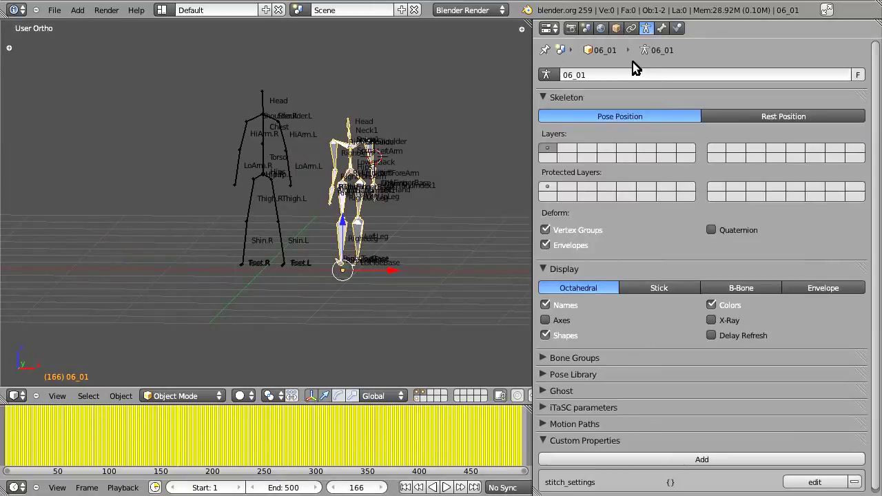
{"action": "left_click", "coordinate": [617, 28]}
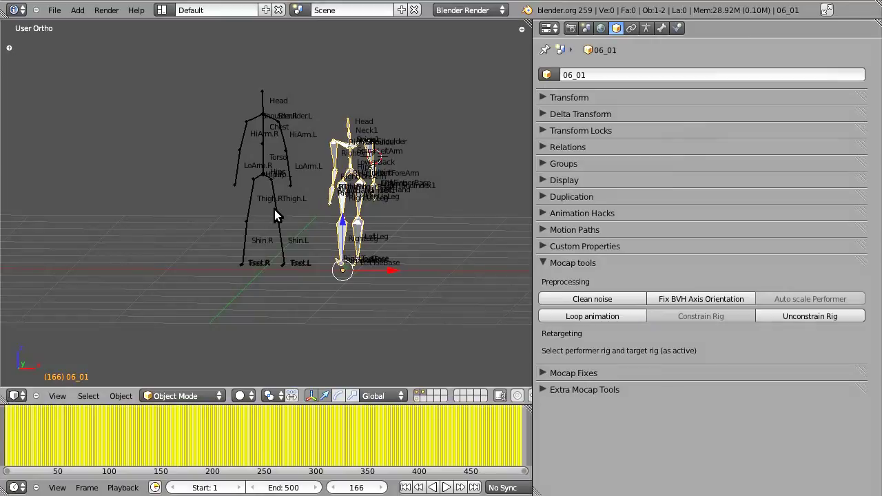
- Select both rigs with enduser active and run Guess Hierarchy Mapping for the retargeting
{"action": "right_click", "coordinate": [274, 209], "text": "shift"}
{"action": "key", "text": "KP_1"}
{"action": "scroll", "coordinate": [312, 232], "scroll_direction": "up", "scroll_amount": 3}
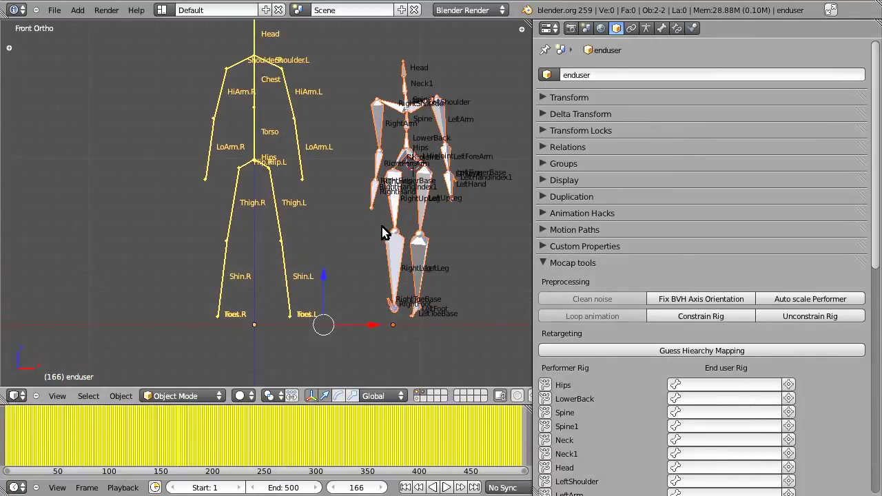
{"action": "middle_click_drag", "start_coordinate": [386, 232], "coordinate": [353, 254], "text": "shift"}
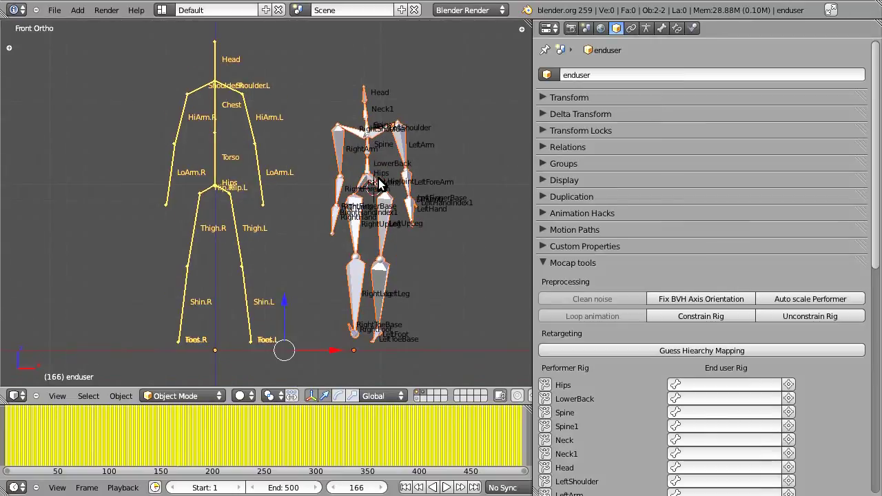
{"action": "scroll", "coordinate": [640, 275], "scroll_direction": "down", "scroll_amount": 1}
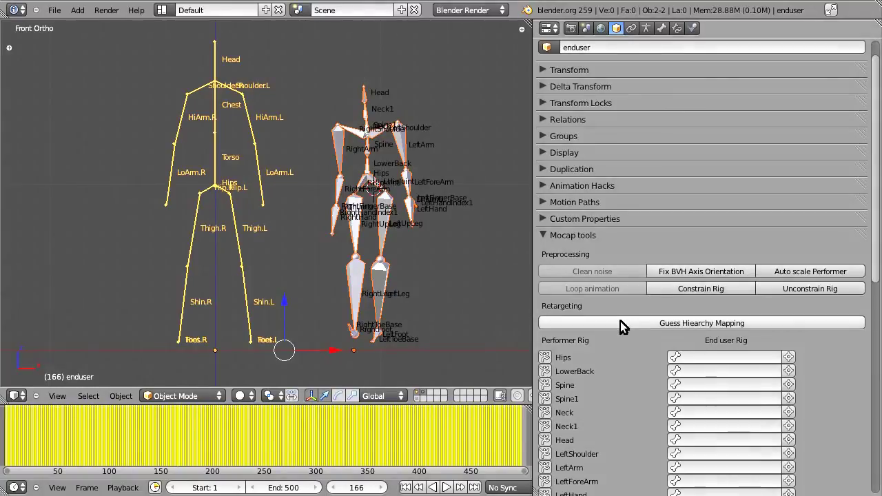
{"action": "scroll", "coordinate": [624, 317], "scroll_direction": "down", "scroll_amount": 6}
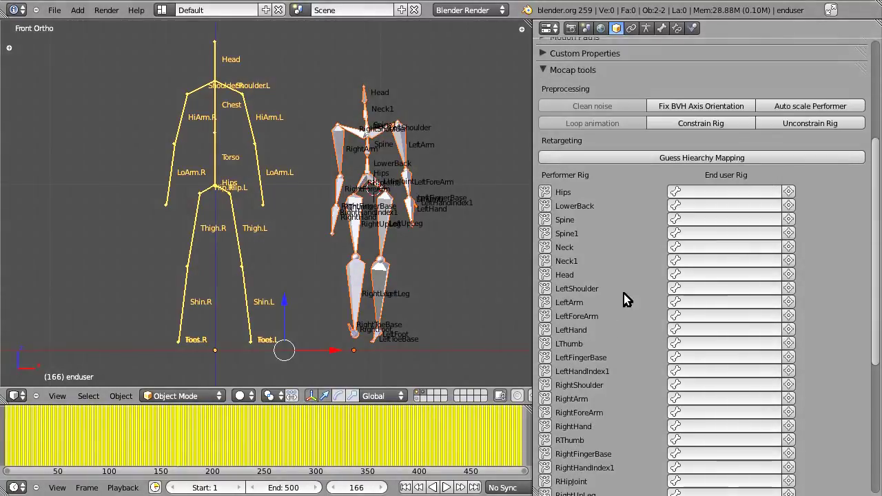
{"action": "left_click", "coordinate": [683, 158]}
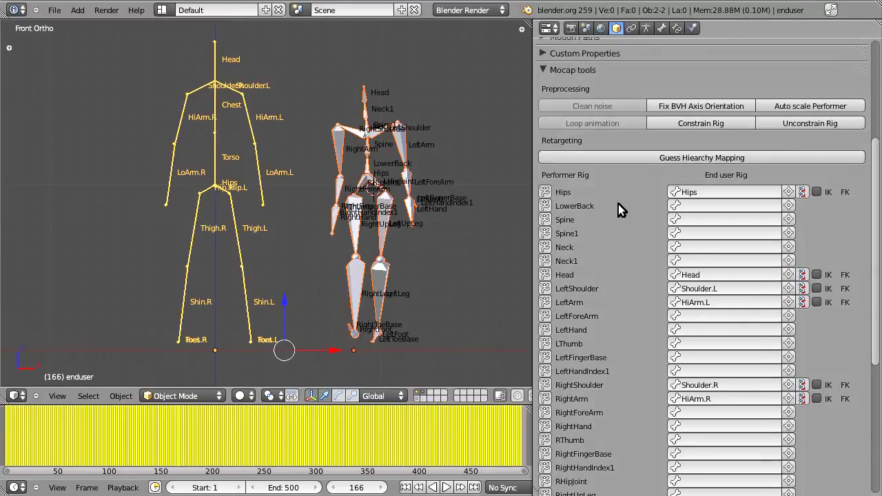
- Review the guessed performer-to-enduser bone mapping and compare it with the bone names on both rigs
{"action": "scroll", "coordinate": [619, 205], "scroll_direction": "down", "scroll_amount": 2}
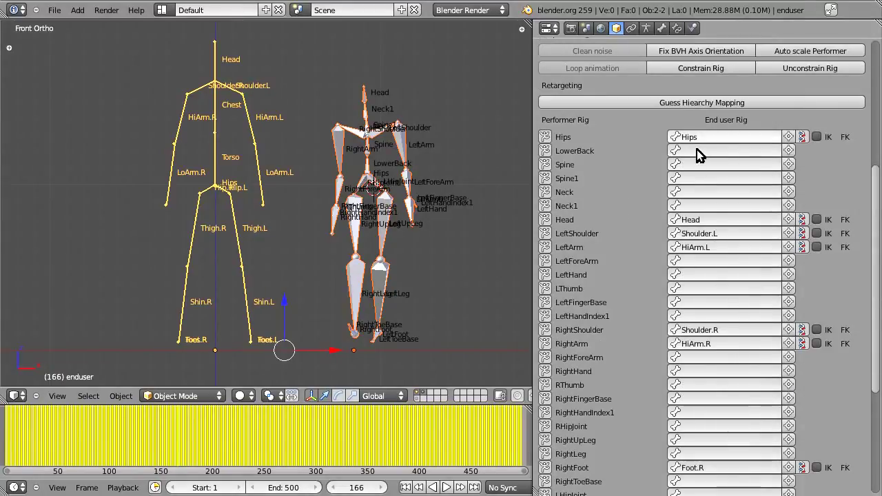
{"action": "scroll", "coordinate": [703, 434], "scroll_direction": "down", "scroll_amount": 1}
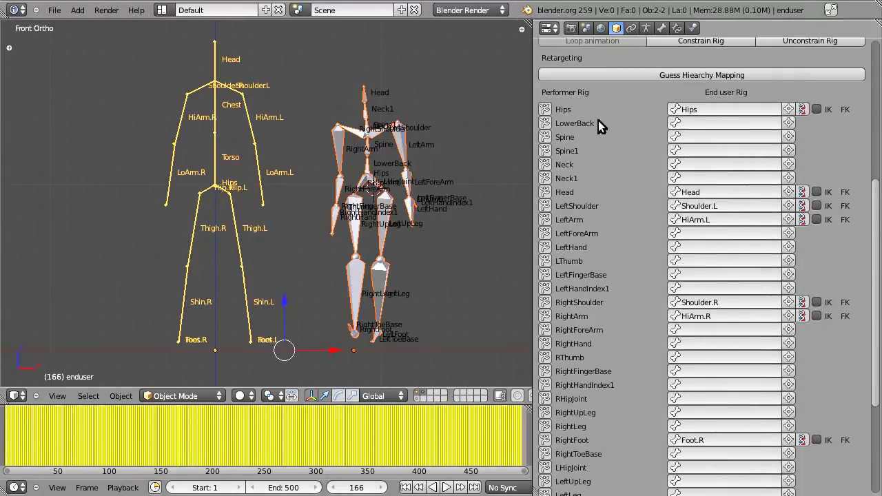
{"action": "scroll", "coordinate": [824, 186], "scroll_direction": "down", "scroll_amount": 1}
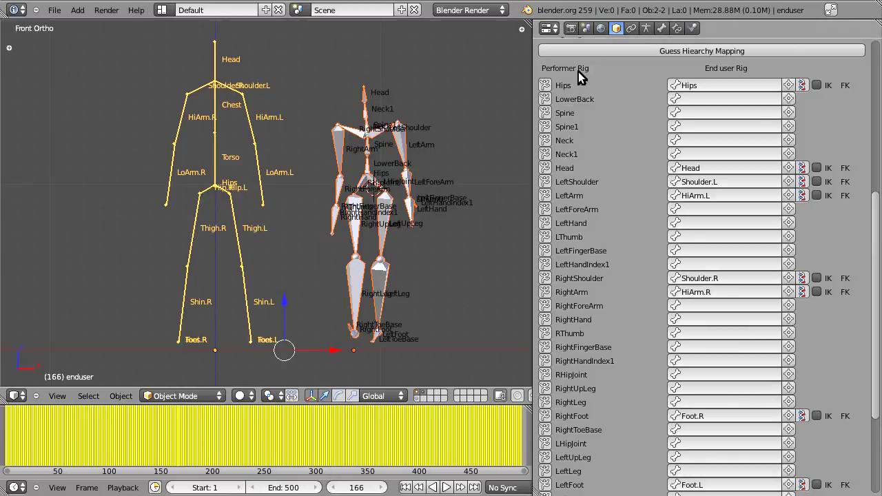
{"action": "scroll", "coordinate": [586, 362], "scroll_direction": "down", "scroll_amount": 2}
{"action": "scroll", "coordinate": [585, 361], "scroll_direction": "up", "scroll_amount": 4}
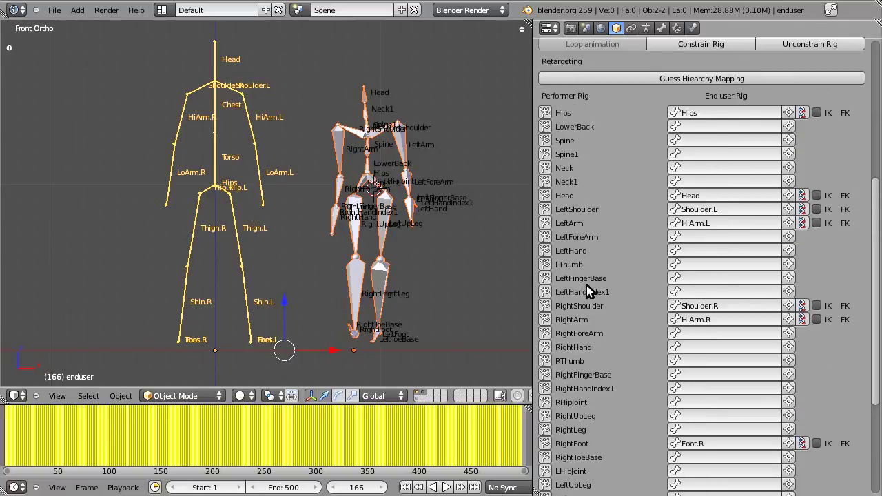
{"action": "scroll", "coordinate": [711, 368], "scroll_direction": "down", "scroll_amount": 1}
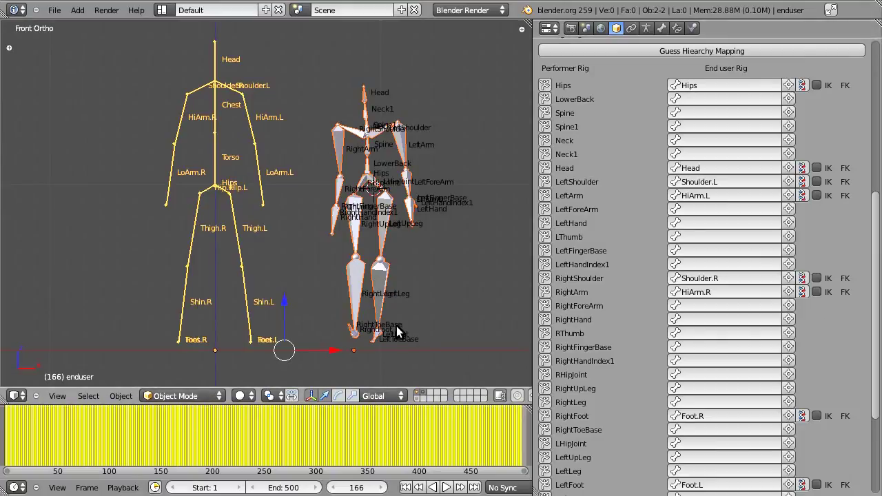
{"action": "scroll", "coordinate": [387, 228], "scroll_direction": "up", "scroll_amount": 2}
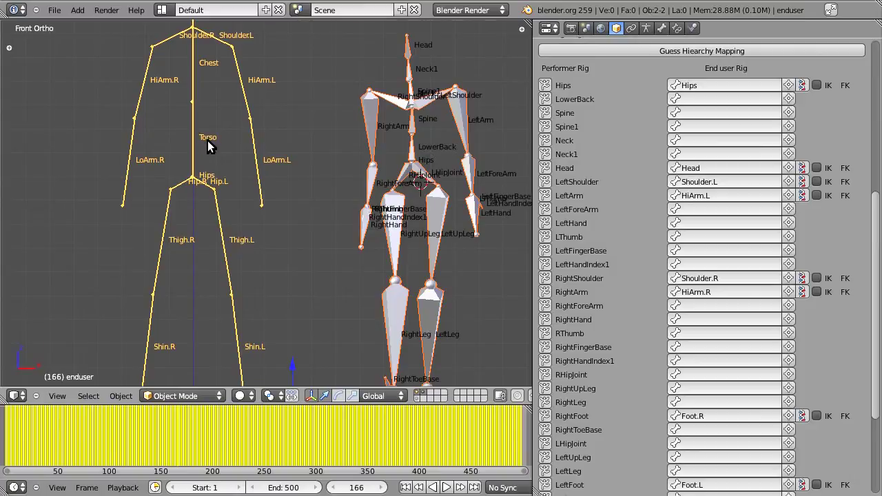
- Map the performer's LowerBack bone to Torso and its Spine bone to Chest on the enduser rig
{"action": "left_click", "coordinate": [686, 99]}
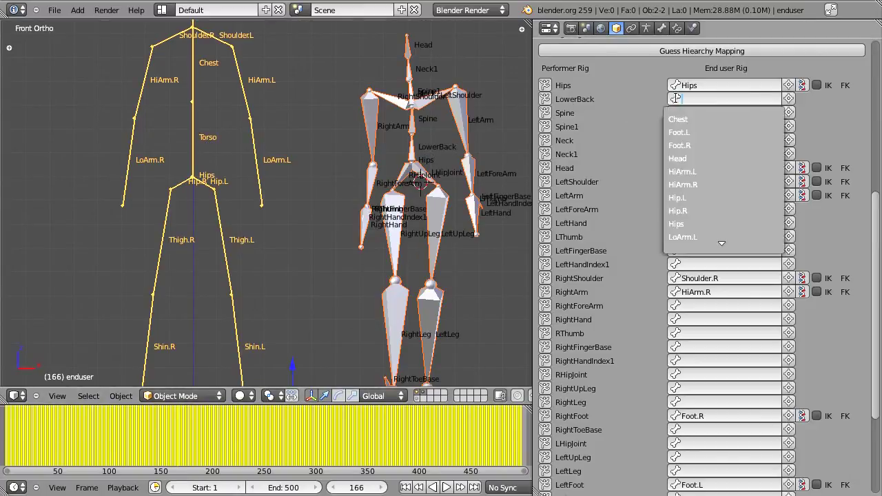
{"action": "scroll", "coordinate": [730, 237], "scroll_direction": "down", "scroll_amount": 3}
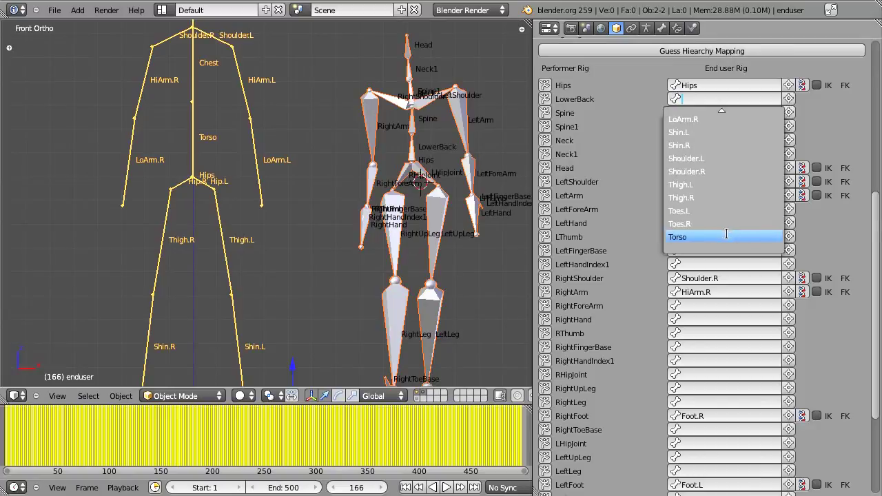
{"action": "left_click", "coordinate": [728, 236]}
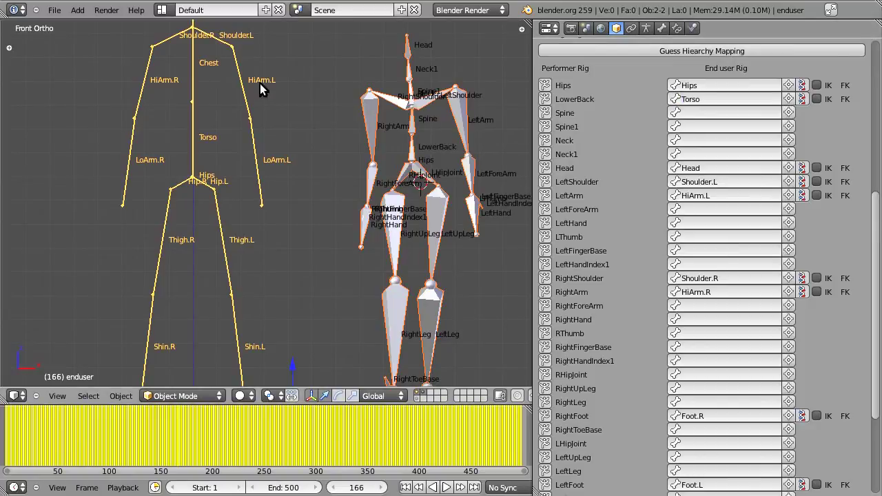
{"action": "left_click", "coordinate": [704, 112]}
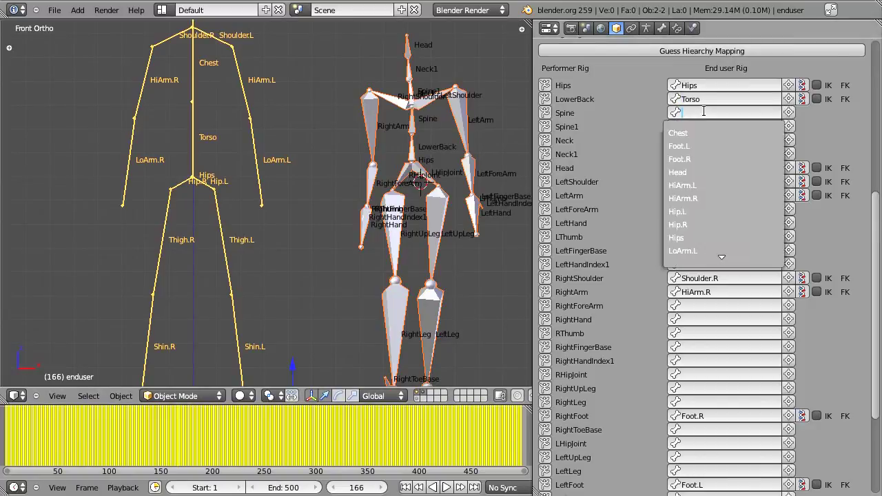
{"action": "type", "text": "ch"}
{"action": "key", "text": "Return"}
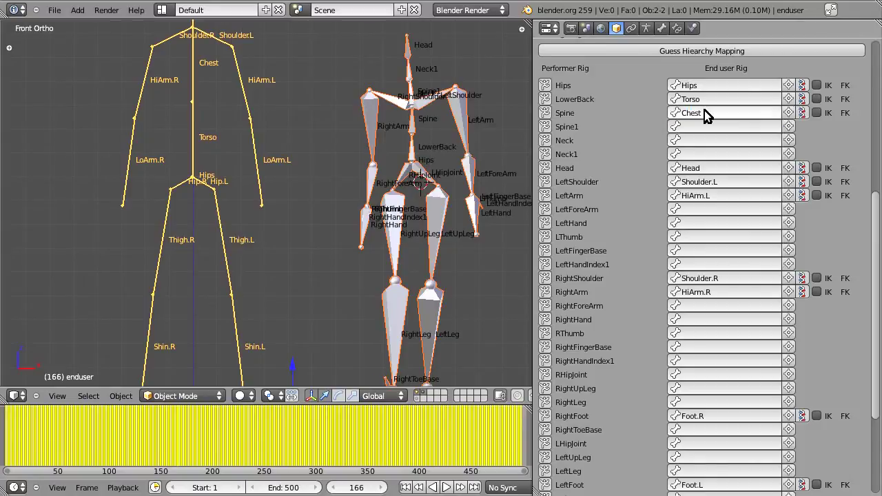
- Map the performer's Spine1 and Neck bones to the enduser rig's Head bone
{"action": "scroll", "coordinate": [297, 218], "scroll_direction": "down", "scroll_amount": 2}
{"action": "scroll", "coordinate": [317, 219], "scroll_direction": "up", "scroll_amount": 1}
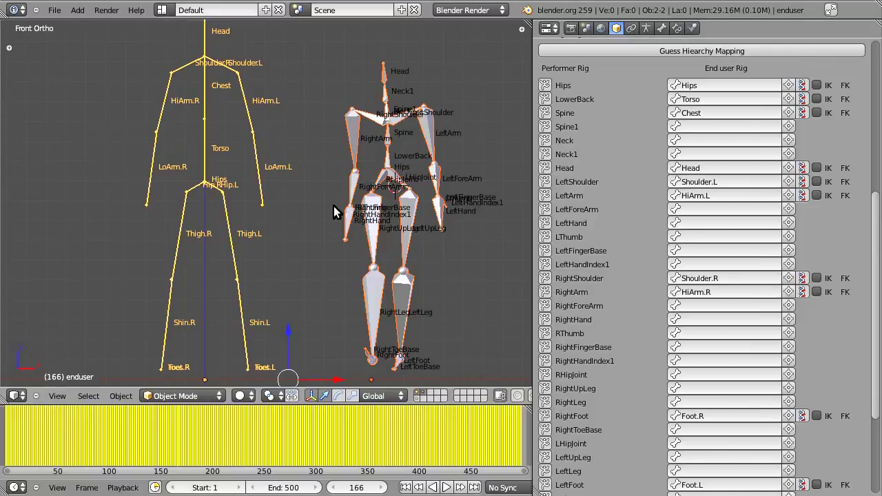
{"action": "scroll", "coordinate": [334, 206], "scroll_direction": "down", "scroll_amount": 1}
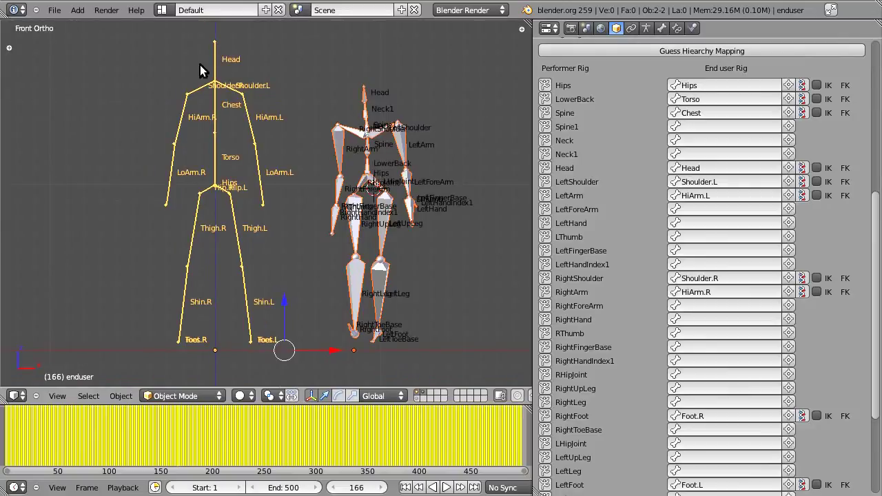
{"action": "scroll", "coordinate": [220, 79], "scroll_direction": "up", "scroll_amount": 1}
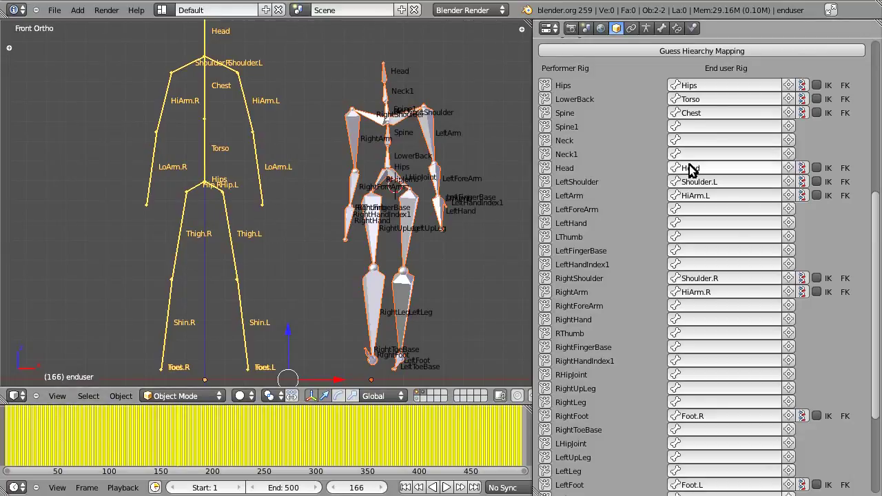
{"action": "left_click", "coordinate": [694, 127]}
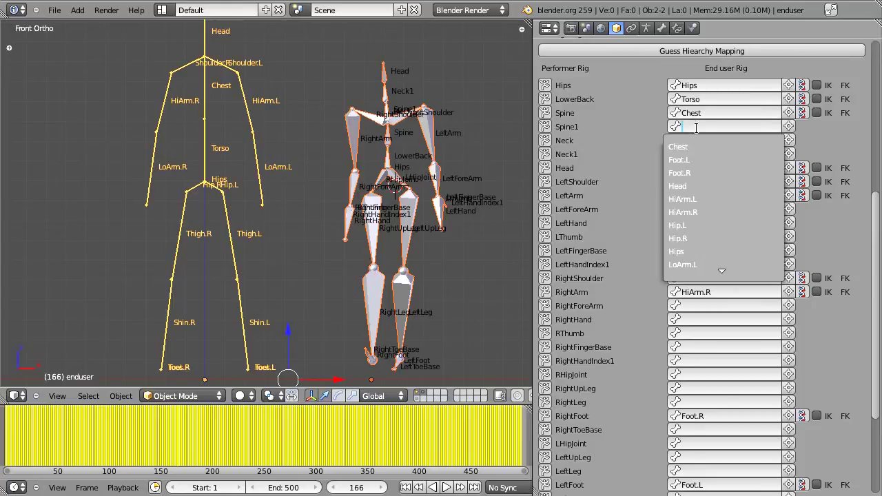
{"action": "type", "text": "hea"}
{"action": "left_click", "coordinate": [719, 147]}
{"action": "left_click", "coordinate": [716, 137]}
{"action": "type", "text": "hea"}
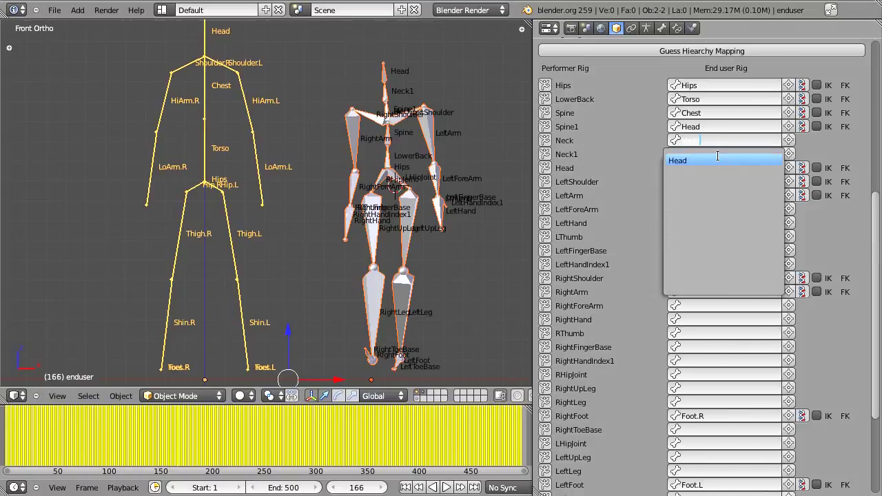
{"action": "left_click", "coordinate": [717, 157]}
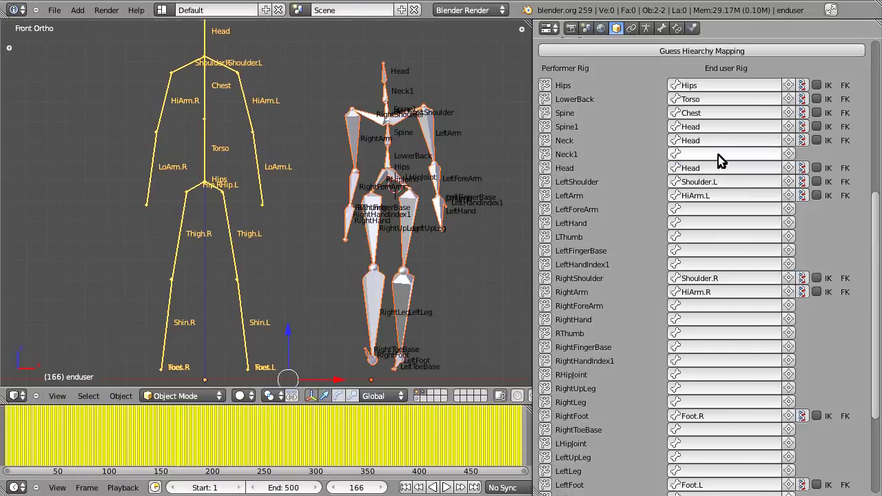
- Put the enduser rig in Pose Mode, select its Head bone, and assign that selected bone to the performer's Neck1
{"action": "left_click", "coordinate": [181, 395]}
{"action": "left_click", "coordinate": [196, 351]}
{"action": "right_click", "coordinate": [194, 48]}
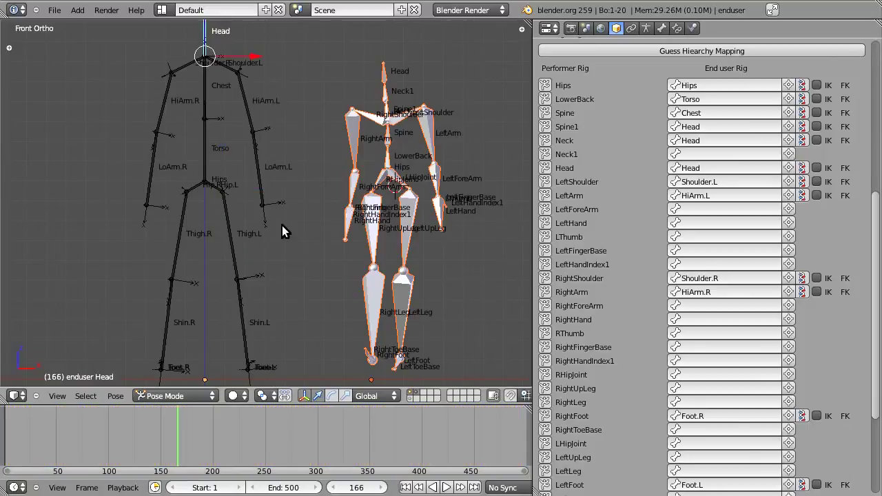
{"action": "left_click", "coordinate": [790, 155]}
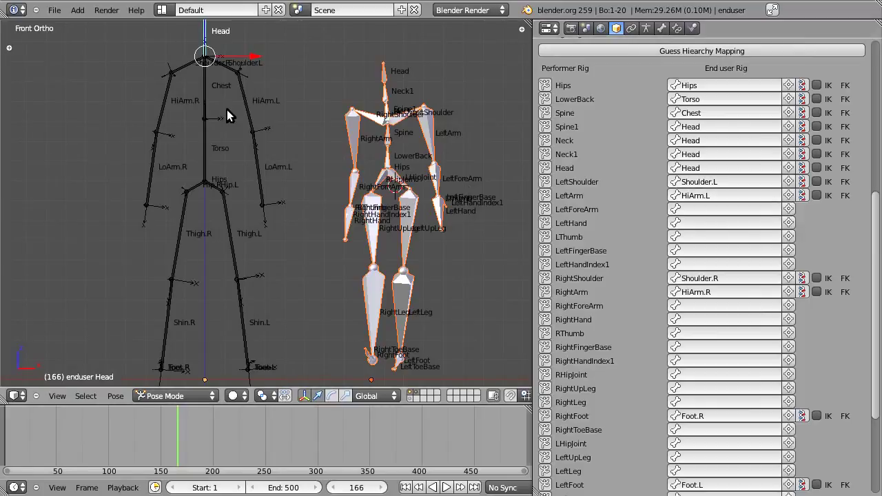
- Map the performer's LeftForeArm and LeftHand bones to the enduser rig's LoArm.L bone
{"action": "right_click", "coordinate": [249, 114]}
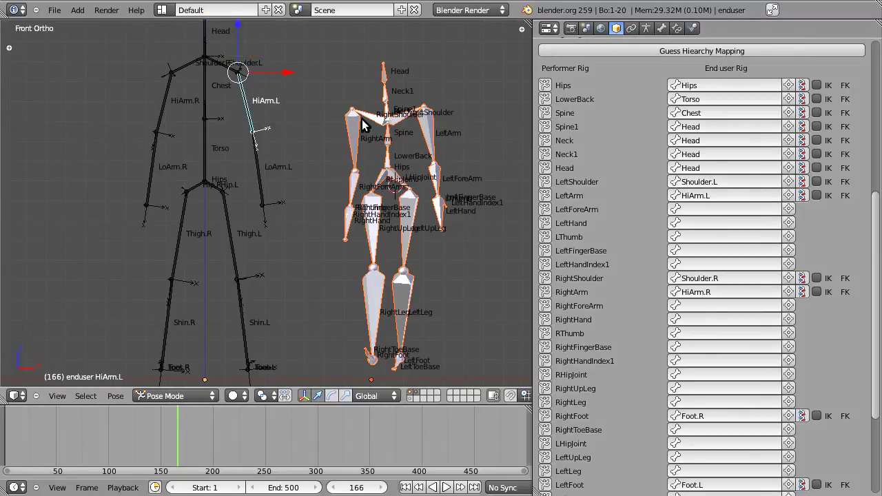
{"action": "right_click", "coordinate": [267, 187]}
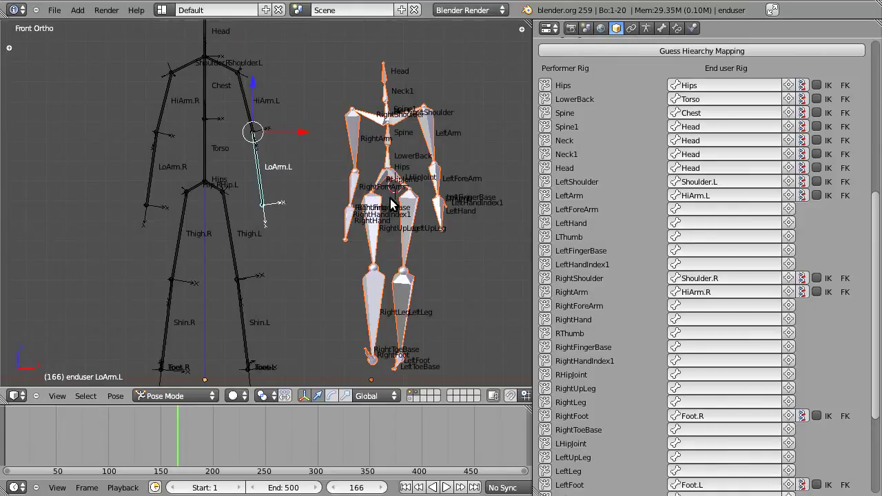
{"action": "left_click", "coordinate": [788, 209]}
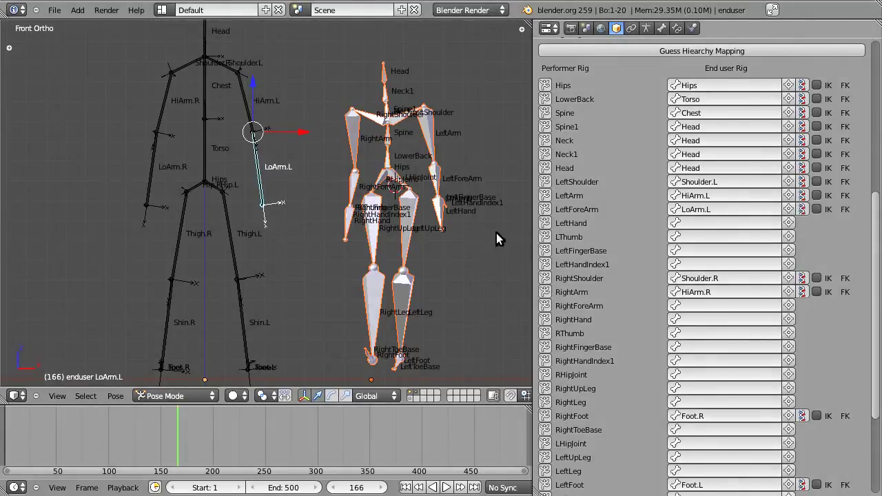
{"action": "left_click", "coordinate": [788, 223]}
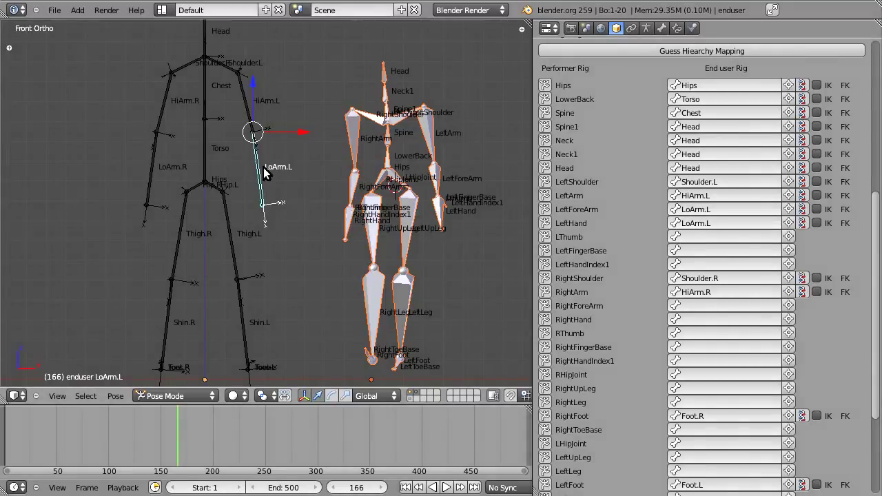
- Map the performer's RightForeArm and RightHand bones to the enduser rig's LoArm.R bone
{"action": "right_click", "coordinate": [149, 180]}
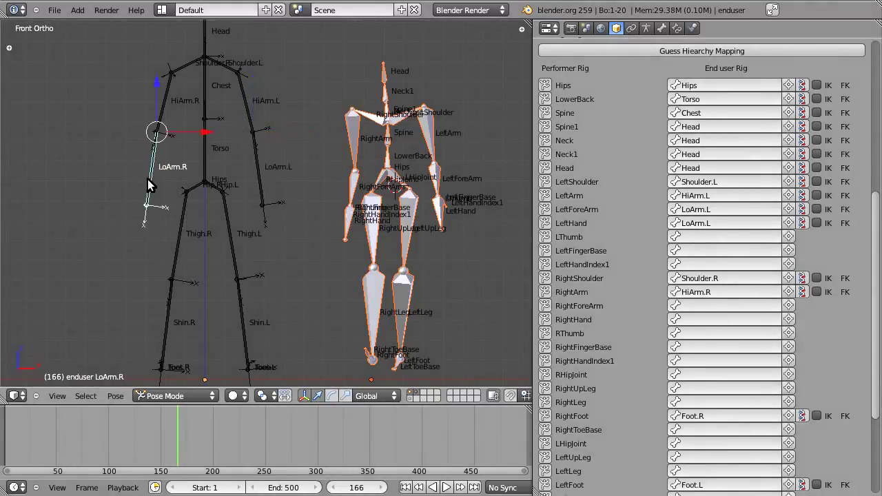
{"action": "right_click", "coordinate": [260, 176]}
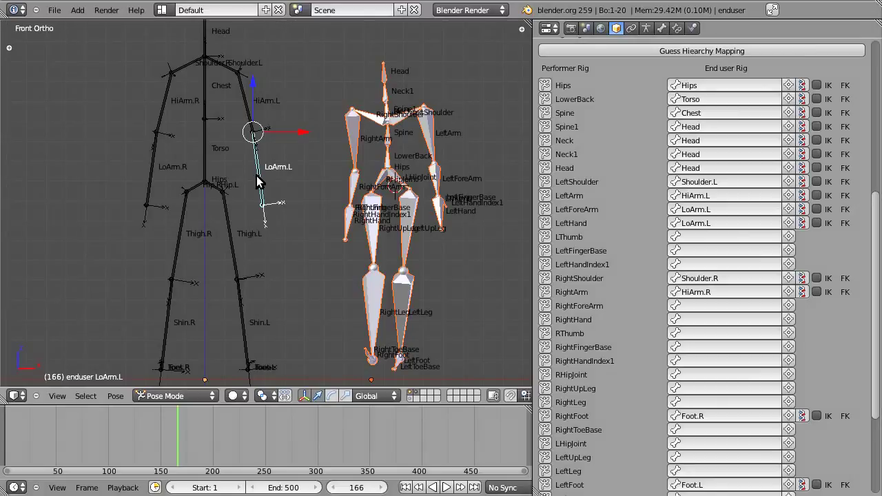
{"action": "right_click", "coordinate": [165, 100]}
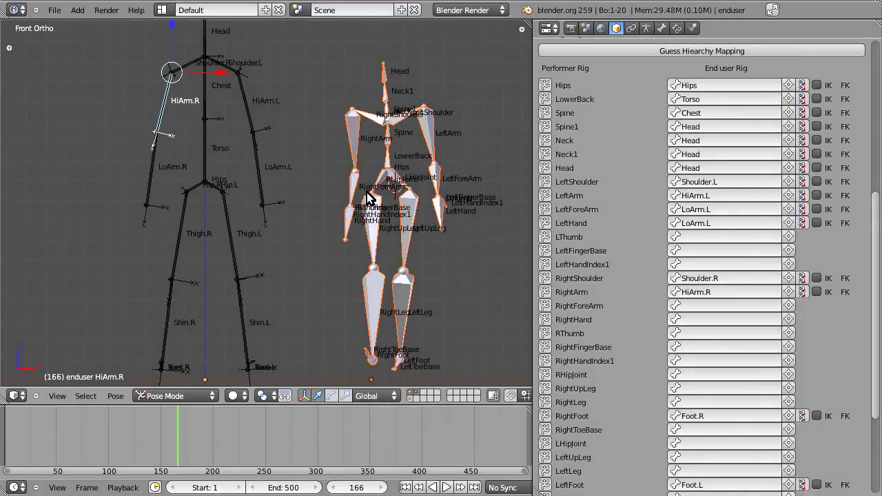
{"action": "key", "text": "ctrl+c"}
{"action": "key", "text": "ctrl+v"}
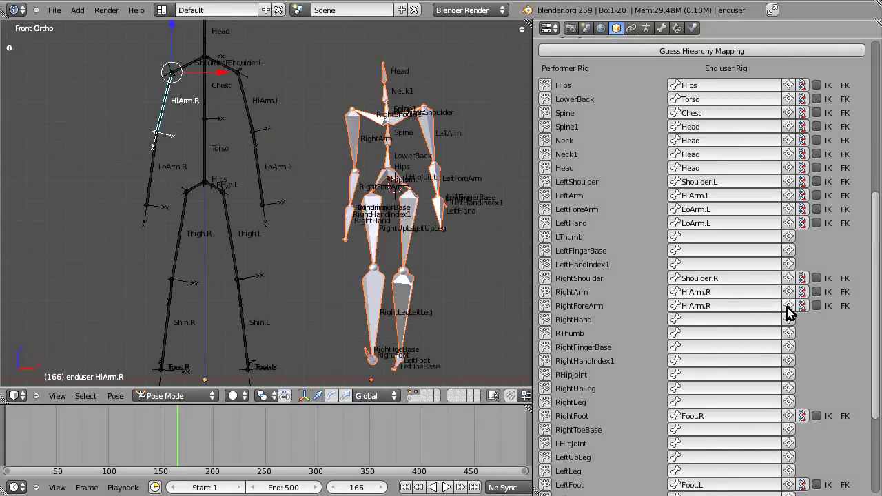
{"action": "right_click", "coordinate": [153, 167]}
{"action": "left_click", "coordinate": [788, 306]}
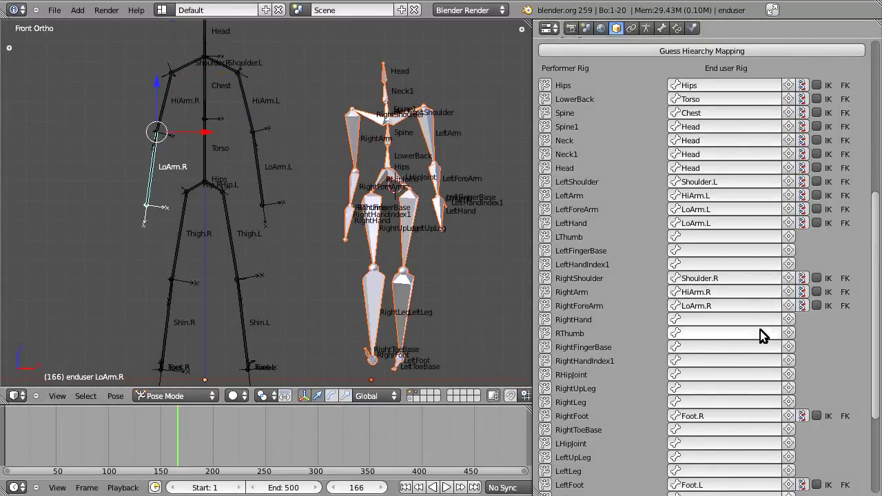
{"action": "left_click", "coordinate": [790, 319]}
- Map the performer's RHipJoint to Hip.R and its RightUpLeg to Thigh.R on the enduser rig
{"action": "scroll", "coordinate": [745, 343], "scroll_direction": "down", "scroll_amount": 3}
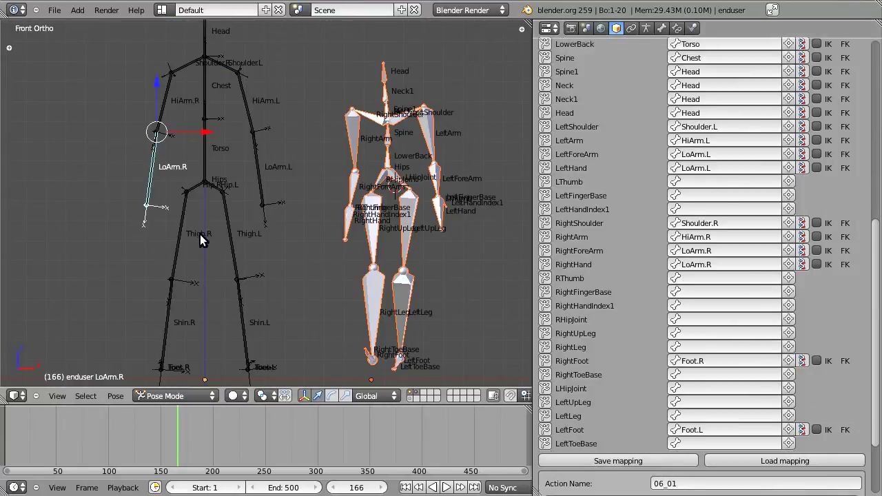
{"action": "right_click", "coordinate": [193, 204]}
{"action": "right_click", "coordinate": [198, 188]}
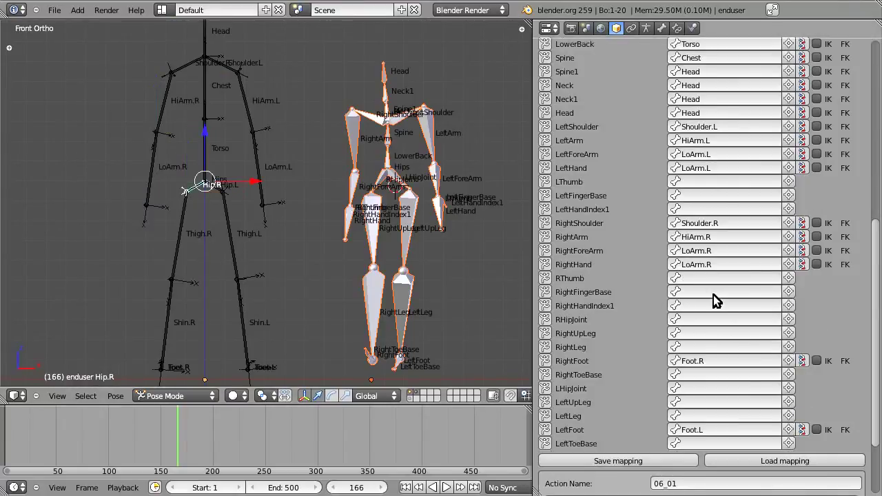
{"action": "left_click", "coordinate": [789, 319]}
{"action": "right_click", "coordinate": [182, 227]}
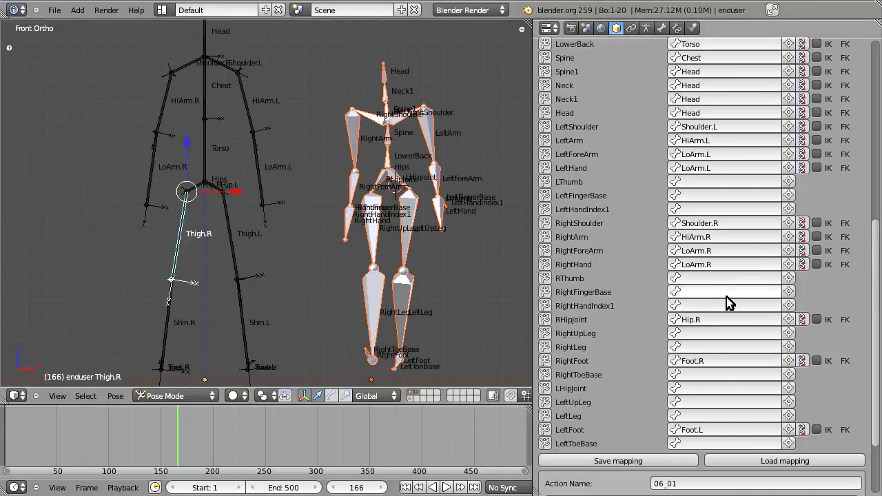
{"action": "left_click", "coordinate": [789, 333]}
- Map the performer's RightLeg to Shin.R and its RightToeBase to Toes.R on the enduser rig
{"action": "right_click", "coordinate": [172, 313]}
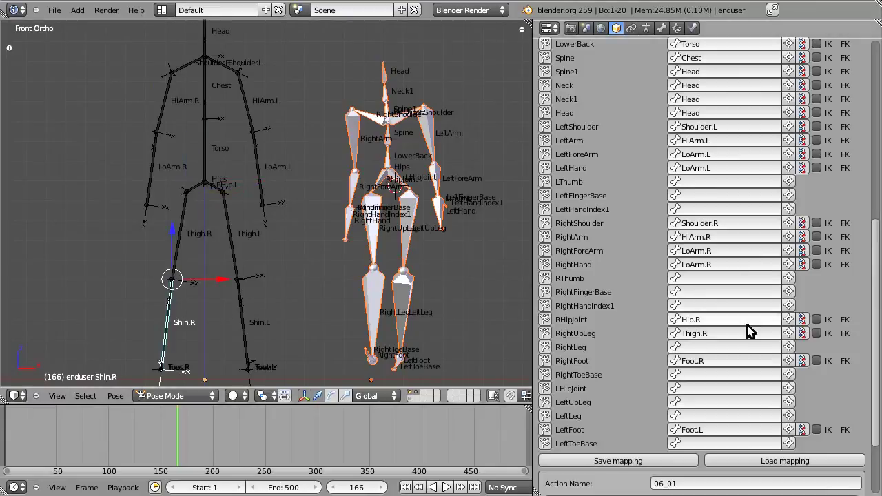
{"action": "left_click", "coordinate": [790, 347]}
{"action": "right_click", "coordinate": [166, 364]}
{"action": "right_click", "coordinate": [161, 370]}
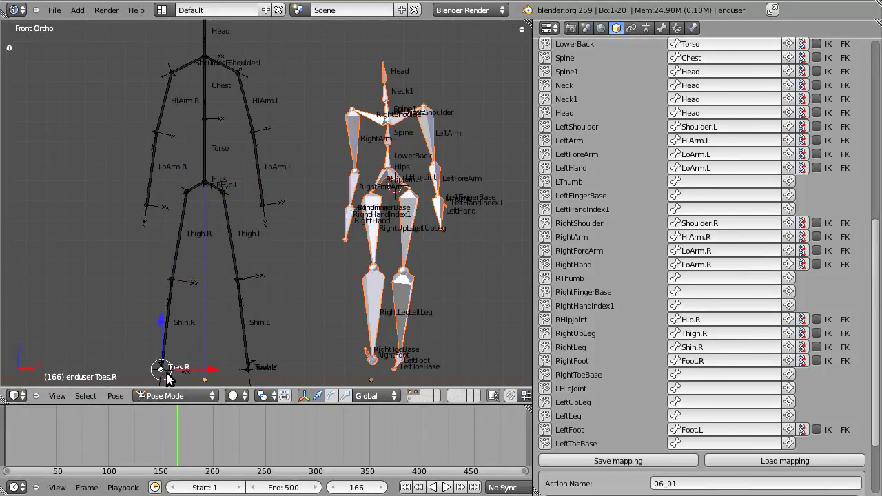
{"action": "left_click", "coordinate": [788, 375]}
- Map the performer's LHipJoint to Hip.L and its LeftUpLeg to Thigh.L on the enduser rig
{"action": "right_click", "coordinate": [232, 234]}
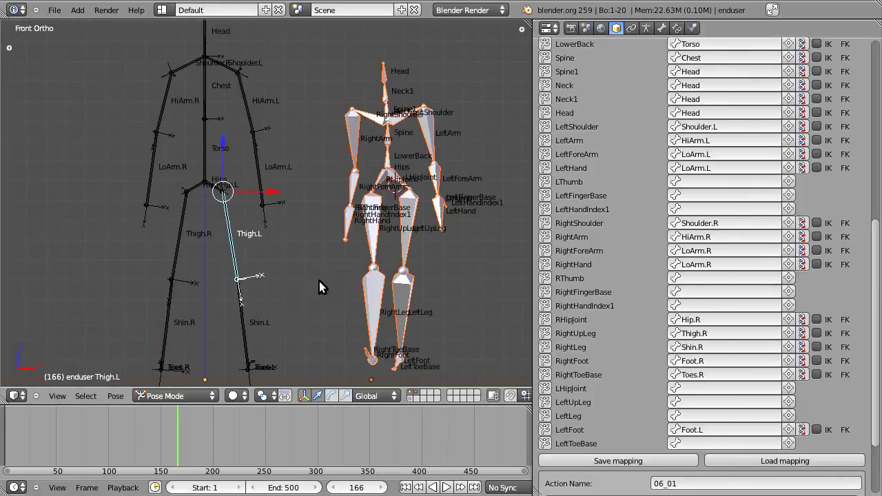
{"action": "right_click", "coordinate": [221, 191]}
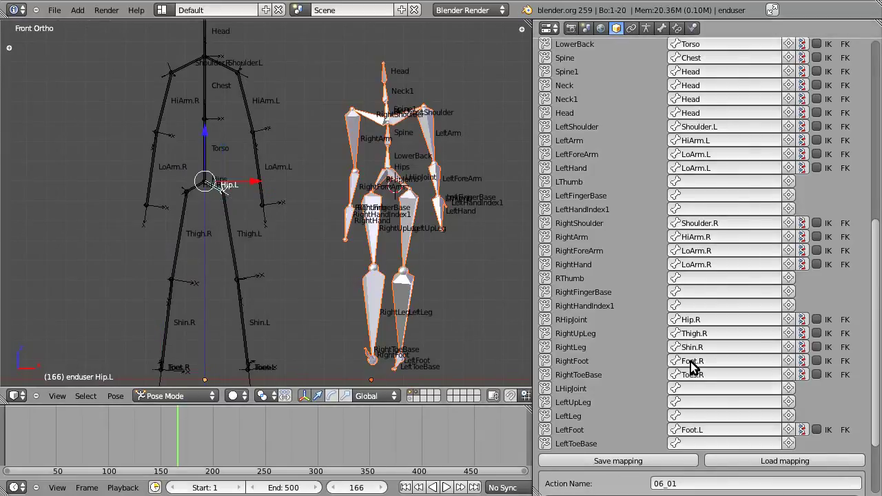
{"action": "left_click", "coordinate": [788, 388]}
{"action": "right_click", "coordinate": [243, 259]}
{"action": "left_click", "coordinate": [788, 402]}
- Map the performer's LeftLeg to Shin.L and its LeftToeBase to Toes.L on the enduser rig
{"action": "right_click", "coordinate": [246, 336]}
{"action": "left_click", "coordinate": [788, 415]}
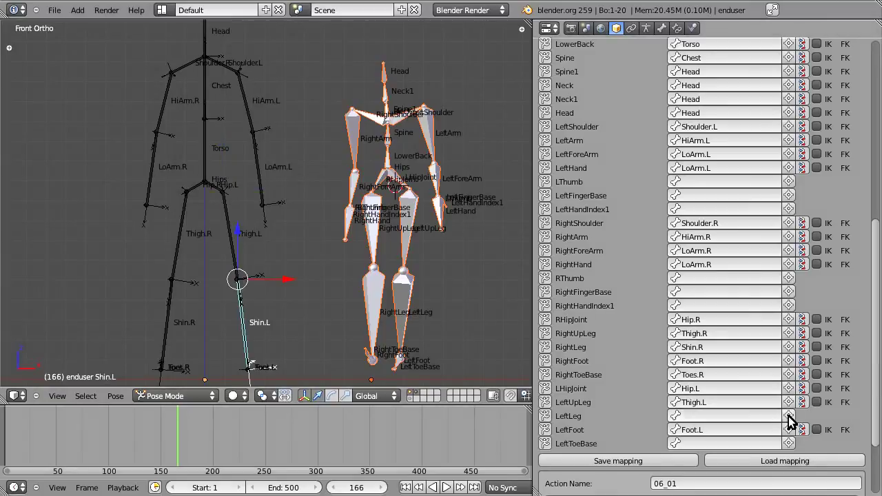
{"action": "right_click", "coordinate": [248, 369]}
{"action": "right_click", "coordinate": [248, 367]}
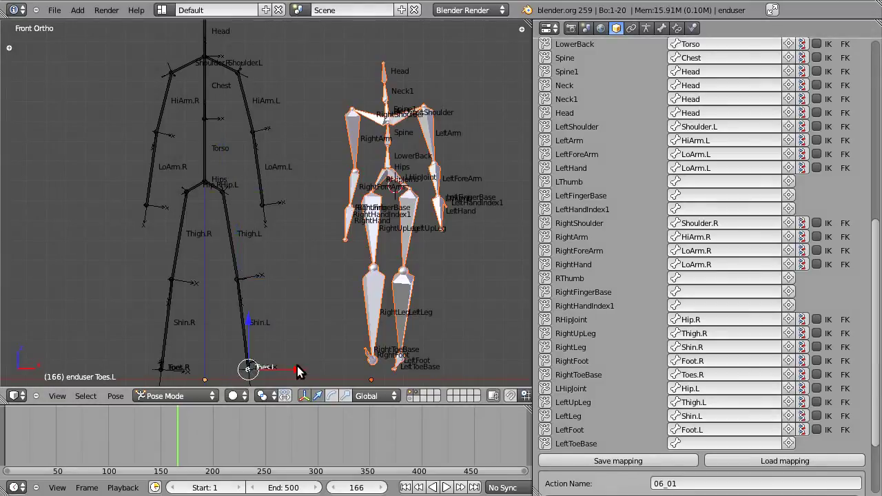
{"action": "left_click", "coordinate": [788, 443]}
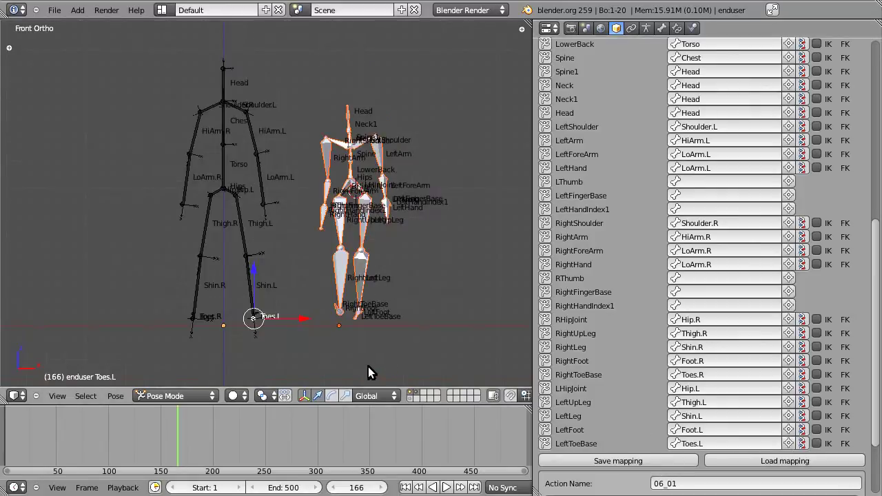
- Review the whole performer-to-enduser bone mapping, its IK/FK options and the option for saving the mapping
{"action": "scroll", "coordinate": [364, 368], "scroll_direction": "down", "scroll_amount": 1}
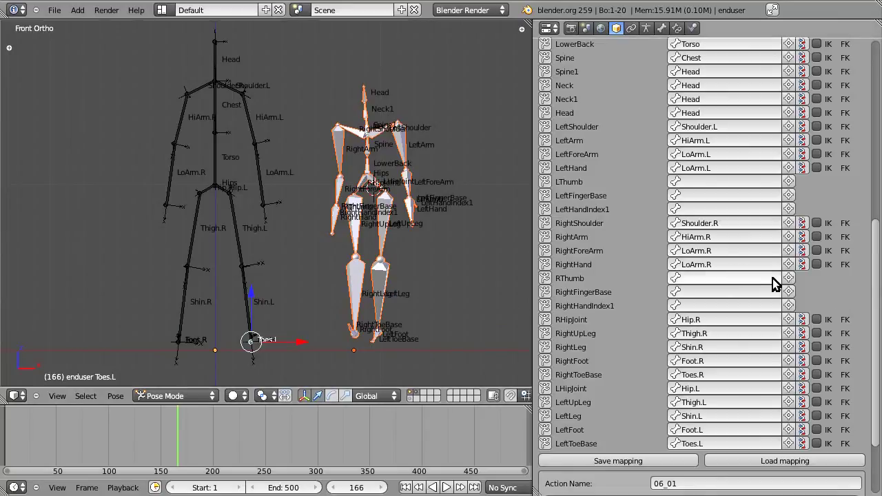
{"action": "scroll", "coordinate": [841, 317], "scroll_direction": "up", "scroll_amount": 5}
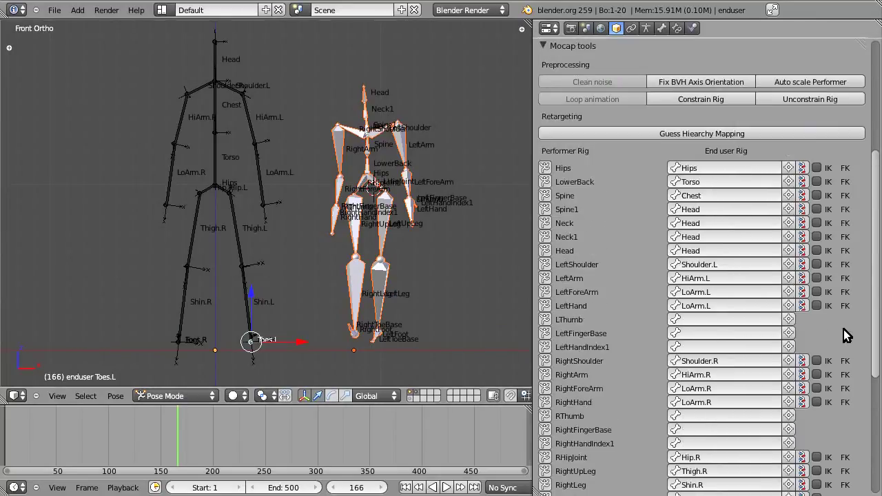
{"action": "scroll", "coordinate": [845, 331], "scroll_direction": "down", "scroll_amount": 3}
{"action": "scroll", "coordinate": [847, 335], "scroll_direction": "down", "scroll_amount": 3}
{"action": "scroll", "coordinate": [847, 335], "scroll_direction": "up", "scroll_amount": 1}
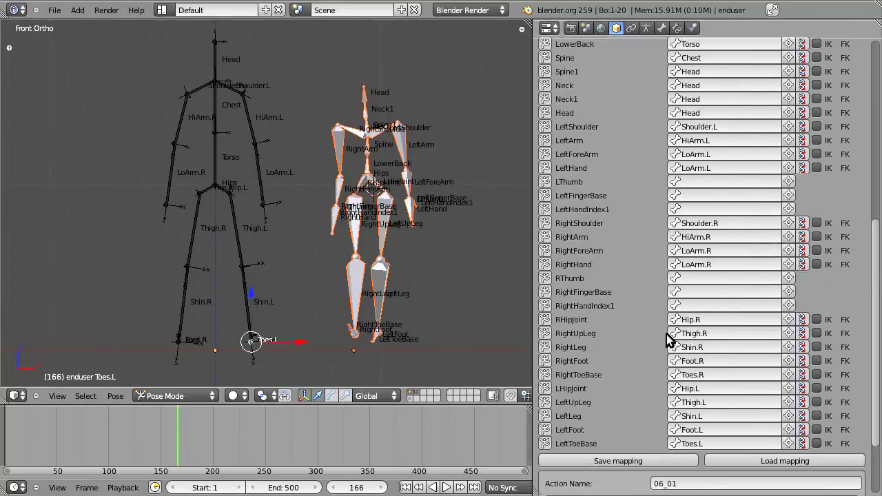
{"action": "scroll", "coordinate": [834, 333], "scroll_direction": "down", "scroll_amount": 1}
{"action": "scroll", "coordinate": [851, 329], "scroll_direction": "up", "scroll_amount": 4}
{"action": "scroll", "coordinate": [853, 329], "scroll_direction": "down", "scroll_amount": 4}
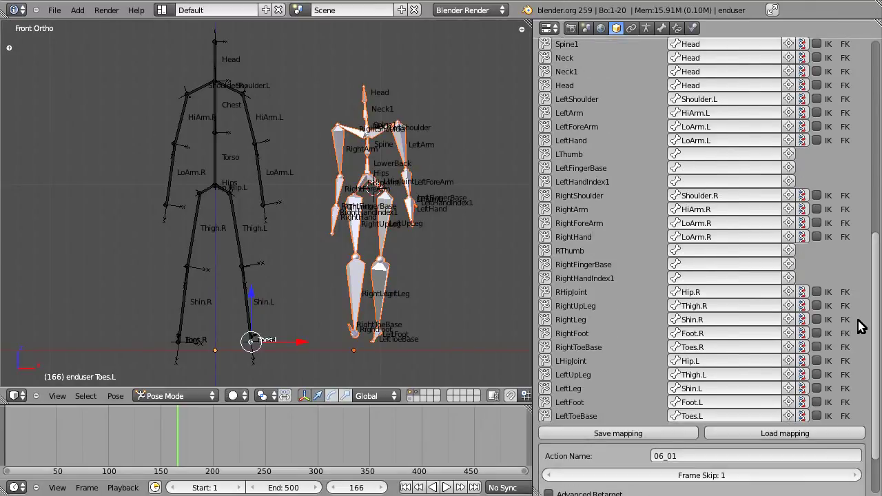
{"action": "left_click", "coordinate": [639, 436]}
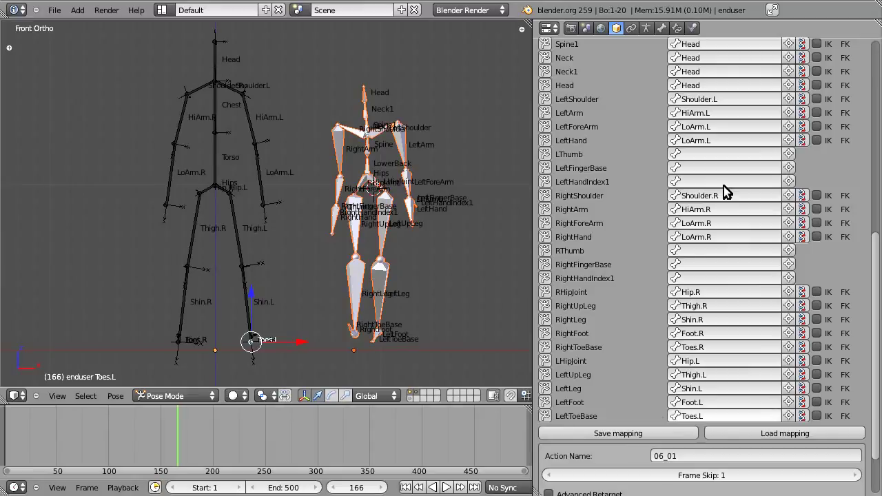
{"action": "scroll", "coordinate": [352, 340], "scroll_direction": "down", "scroll_amount": 1}
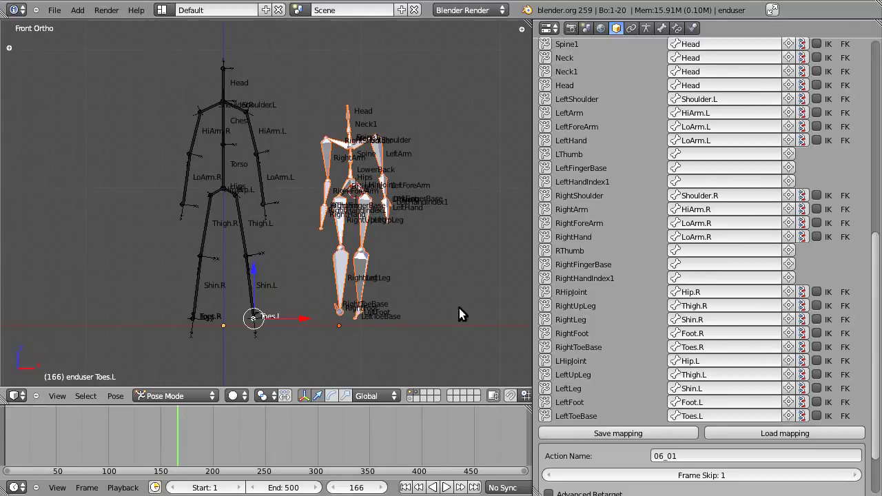
{"action": "scroll", "coordinate": [606, 368], "scroll_direction": "up", "scroll_amount": 3}
{"action": "scroll", "coordinate": [612, 374], "scroll_direction": "down", "scroll_amount": 4}
{"action": "scroll", "coordinate": [613, 374], "scroll_direction": "up", "scroll_amount": 6}
- Set the retargeting Frame Skip to 10 for a quick preview
{"action": "scroll", "coordinate": [613, 374], "scroll_direction": "down", "scroll_amount": 7}
{"action": "scroll", "coordinate": [612, 374], "scroll_direction": "down", "scroll_amount": 1}
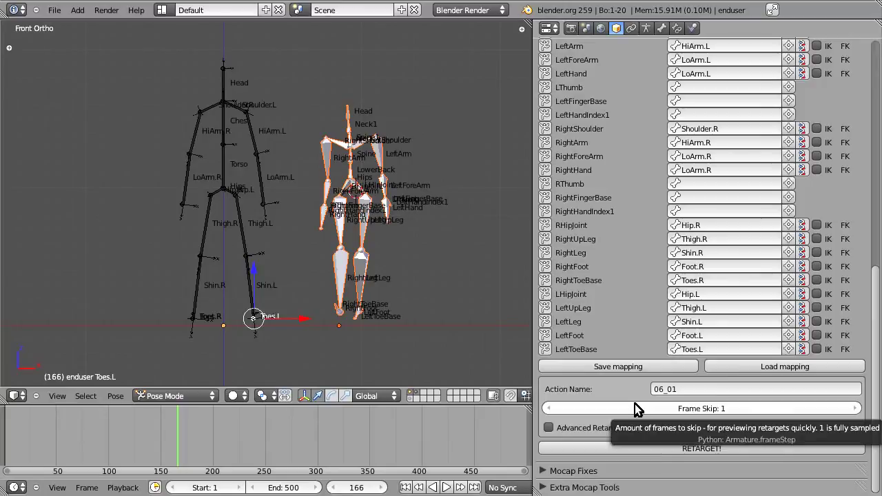
{"action": "left_click", "coordinate": [671, 410]}
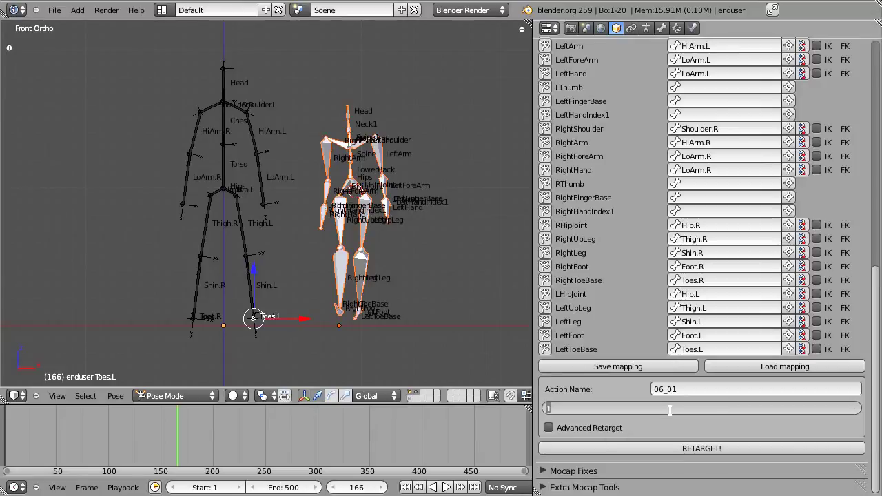
{"action": "type", "text": "10"}
{"action": "key", "text": "Return"}
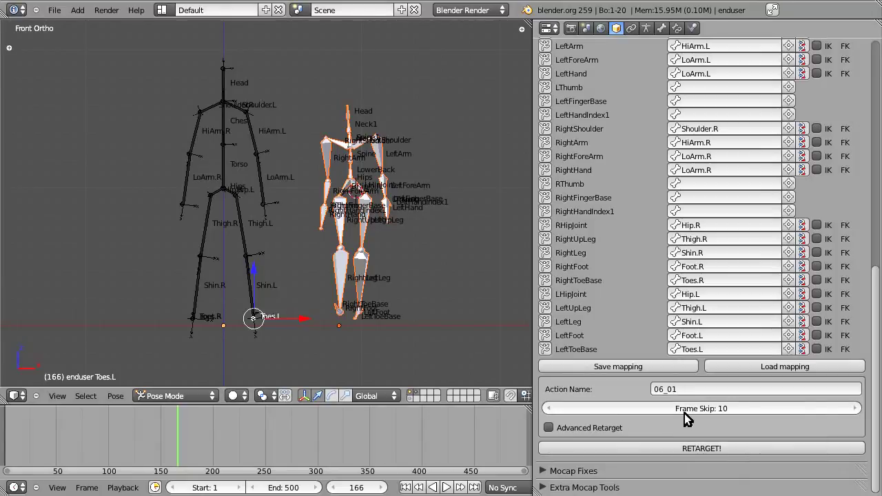
- Switch the enduser rig to Object Mode and retarget the performer's motion onto it
{"action": "left_click", "coordinate": [181, 395]}
{"action": "left_click", "coordinate": [185, 381]}
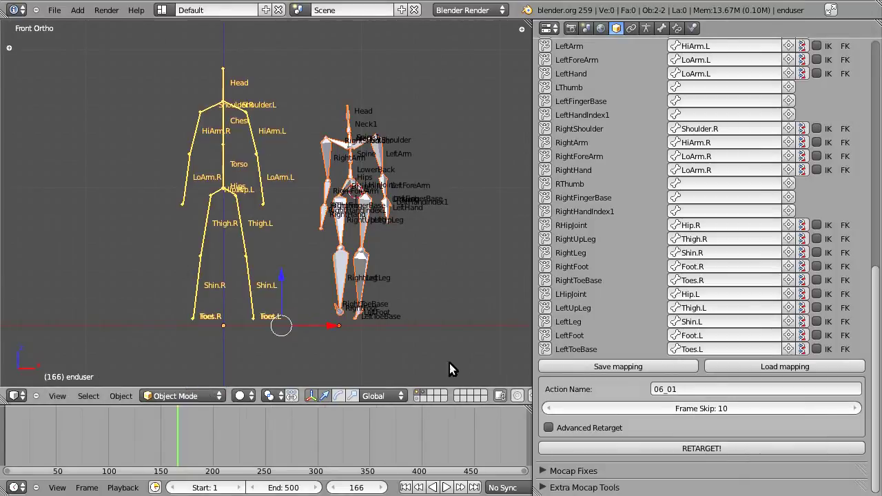
{"action": "left_click", "coordinate": [722, 448]}
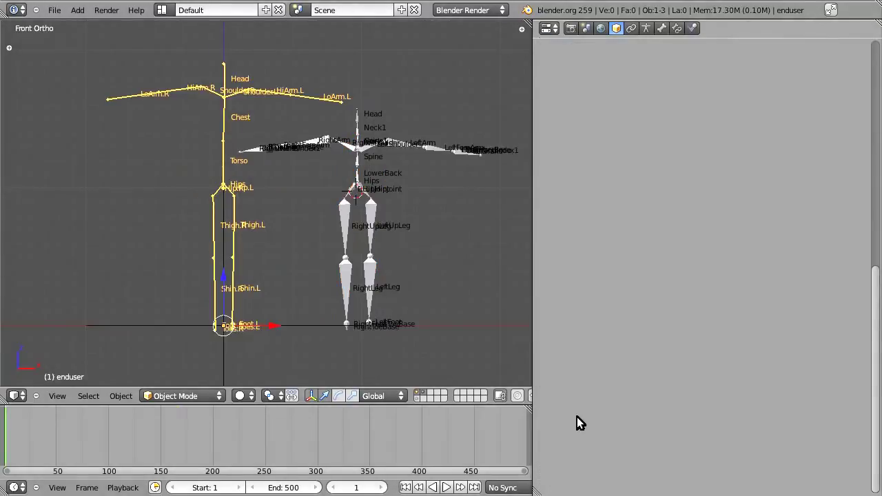
- Go to frame 8 and show the stick figure mesh's layer to compare the mesh with the retargeted rig
{"action": "left_click_drag", "start_coordinate": [36, 433], "coordinate": [12, 451]}
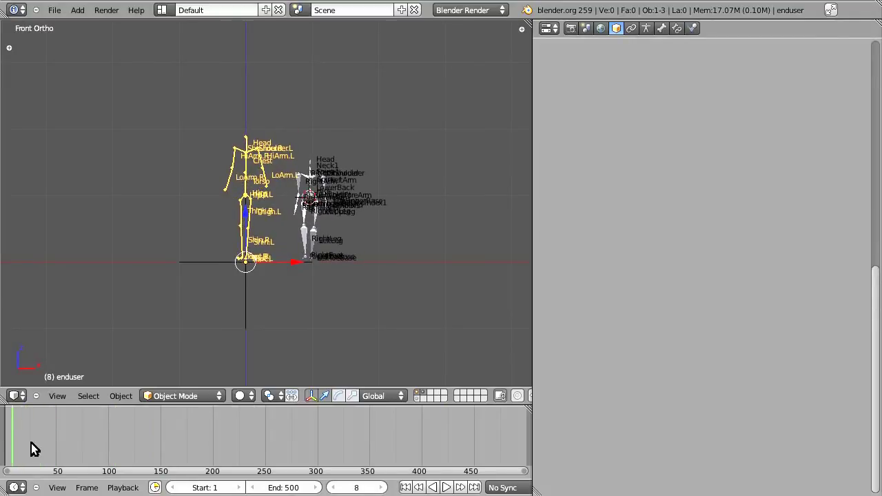
{"action": "left_click", "coordinate": [419, 400], "text": "shift"}
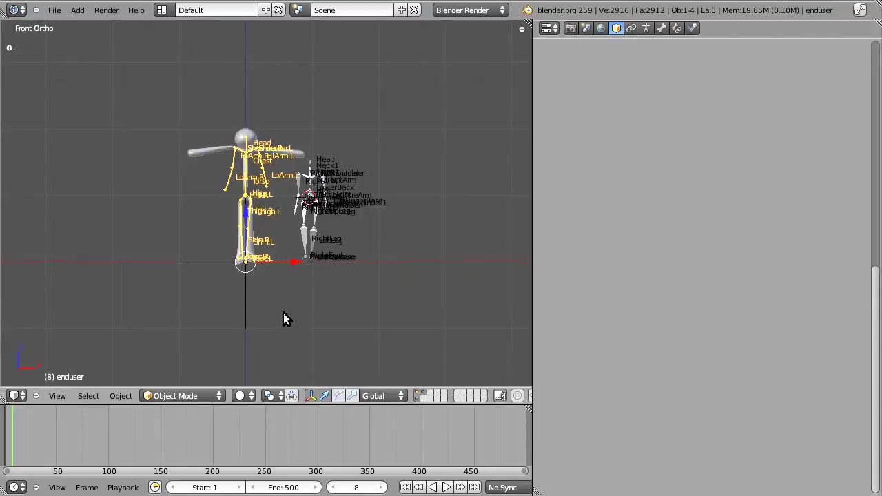
{"action": "scroll", "coordinate": [240, 286], "scroll_direction": "up", "scroll_amount": 5}
{"action": "scroll", "coordinate": [239, 285], "scroll_direction": "up", "scroll_amount": 3}
{"action": "scroll", "coordinate": [240, 286], "scroll_direction": "down", "scroll_amount": 3}
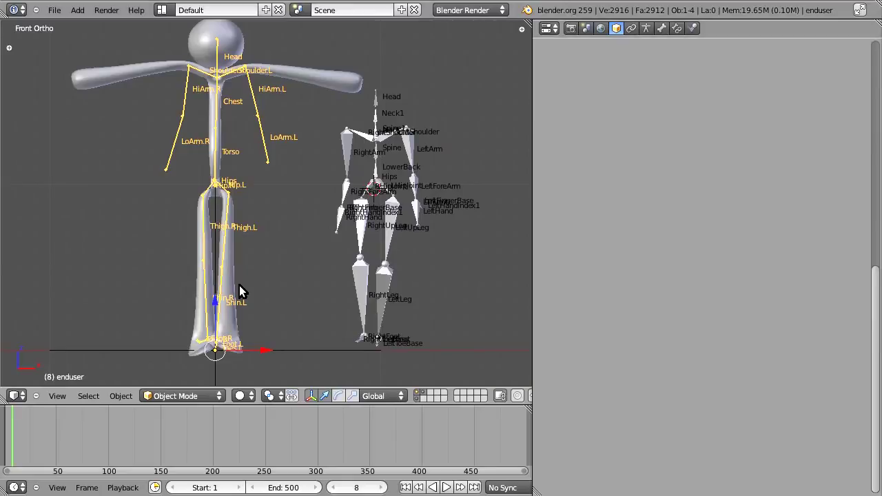
{"action": "scroll", "coordinate": [239, 286], "scroll_direction": "up", "scroll_amount": 1}
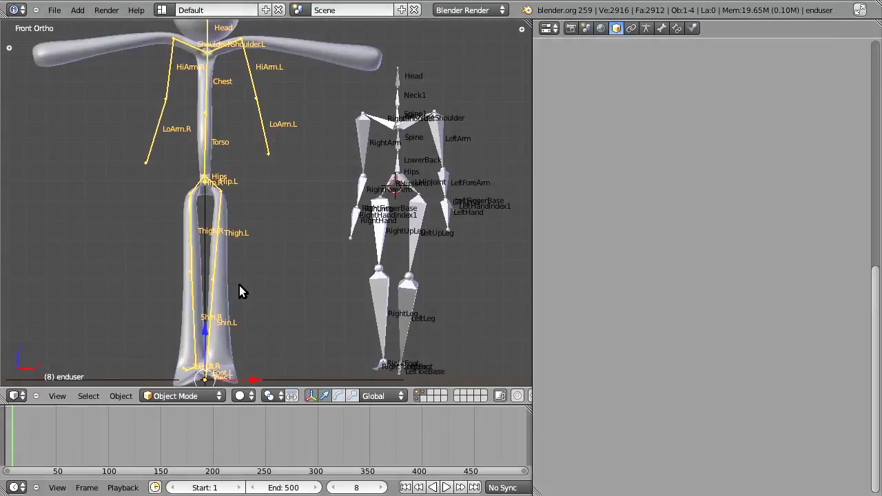
{"action": "scroll", "coordinate": [239, 285], "scroll_direction": "up", "scroll_amount": 1}
{"action": "scroll", "coordinate": [167, 174], "scroll_direction": "up", "scroll_amount": 2}
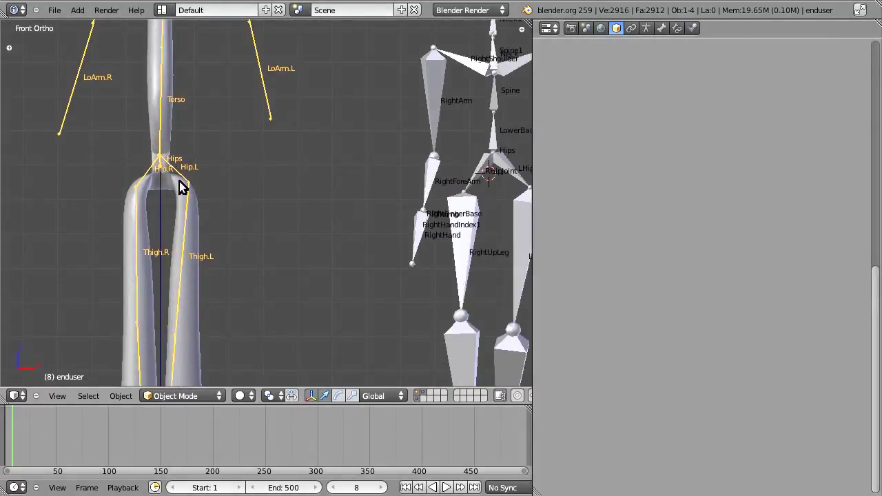
- Undo the last two changes and restore the one that shows the stick figure mesh's layer
{"action": "scroll", "coordinate": [271, 222], "scroll_direction": "down", "scroll_amount": 2}
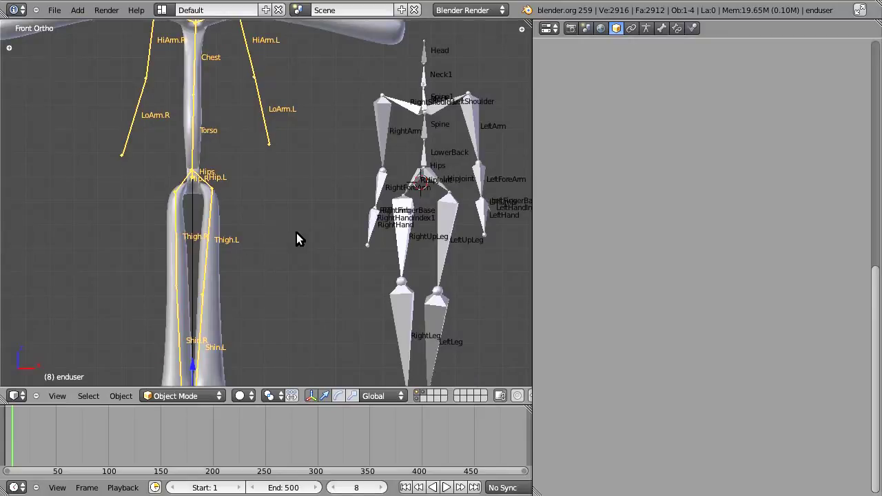
{"action": "key", "text": "ctrl+z"}
{"action": "key", "text": "ctrl+z"}
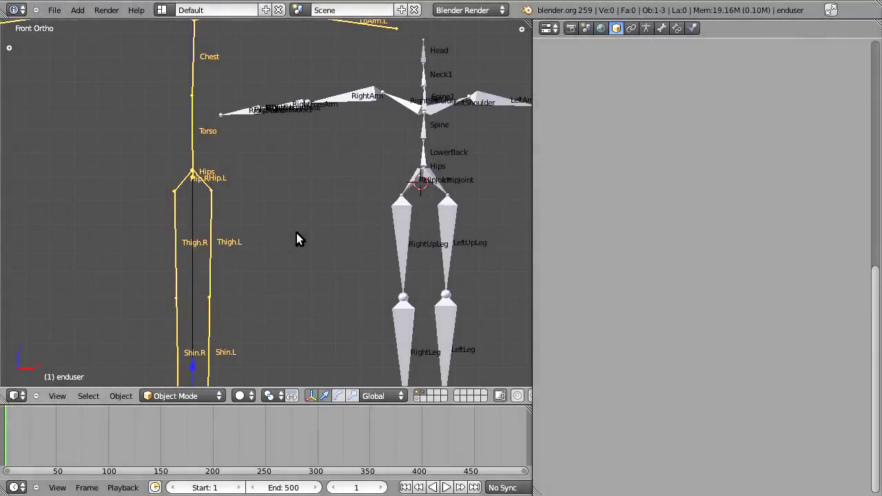
{"action": "key", "text": "ctrl+shift+z"}
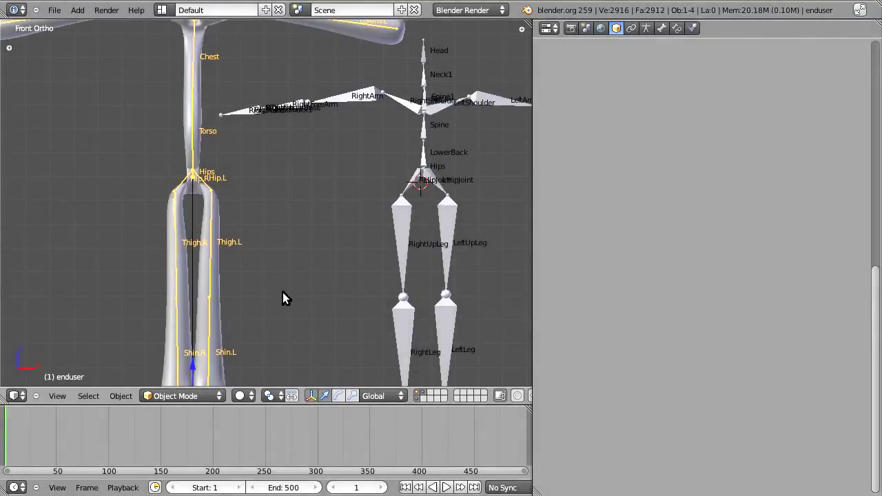
- Select the performer rig together with the stick figure mesh, compare their poses at frame 105 and return to the start frame
{"action": "scroll", "coordinate": [317, 282], "scroll_direction": "down", "scroll_amount": 3}
{"action": "left_click", "coordinate": [344, 232]}
{"action": "scroll", "coordinate": [248, 238], "scroll_direction": "up", "scroll_amount": 3}
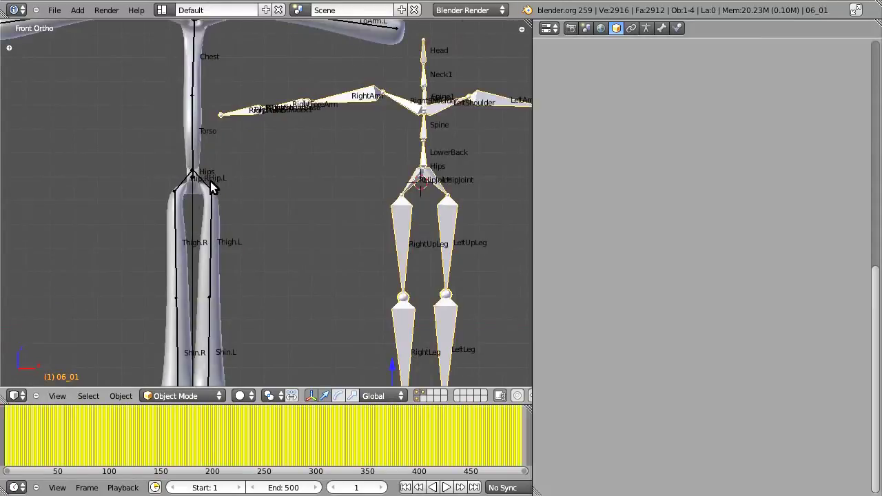
{"action": "right_click", "coordinate": [203, 180], "text": "shift"}
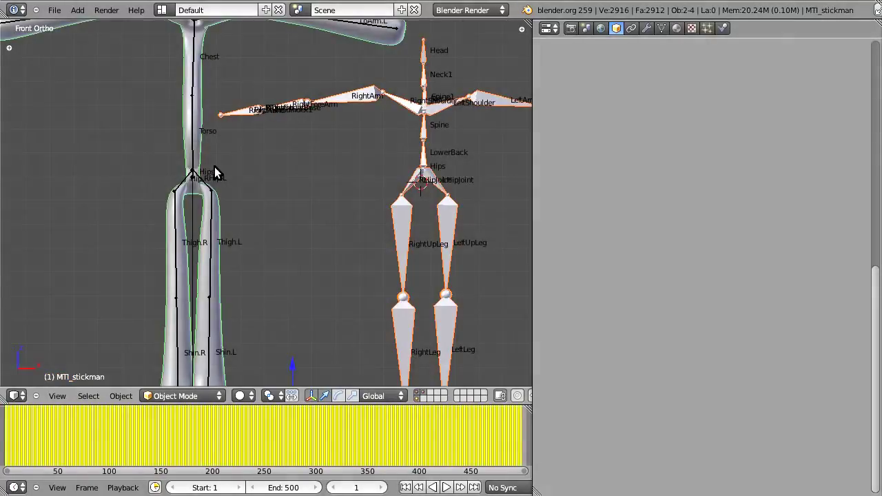
{"action": "left_click", "coordinate": [110, 450]}
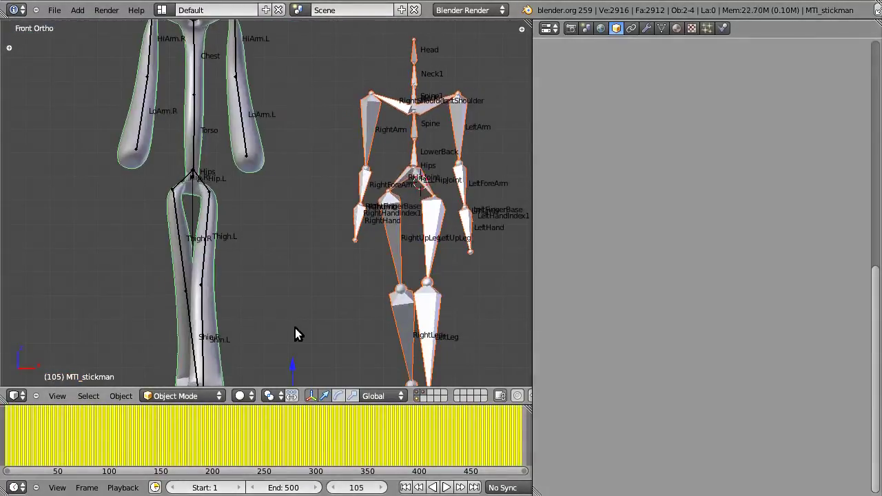
{"action": "key", "text": "shift+Left"}
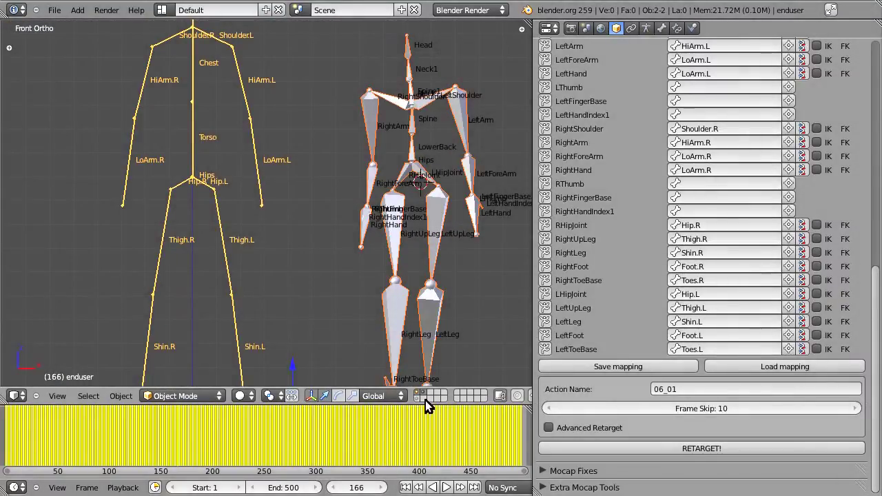
- Show the stick figure mesh's layer alongside the rigs and retarget the motion to inspect the mesh around the hips
{"action": "left_click", "coordinate": [417, 400], "text": "shift"}
{"action": "scroll", "coordinate": [284, 321], "scroll_direction": "down", "scroll_amount": 3}
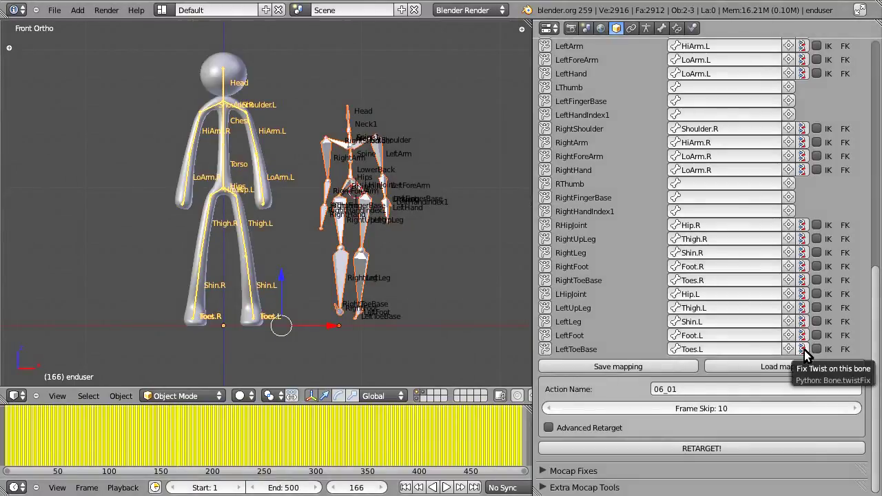
{"action": "left_click", "coordinate": [697, 444]}
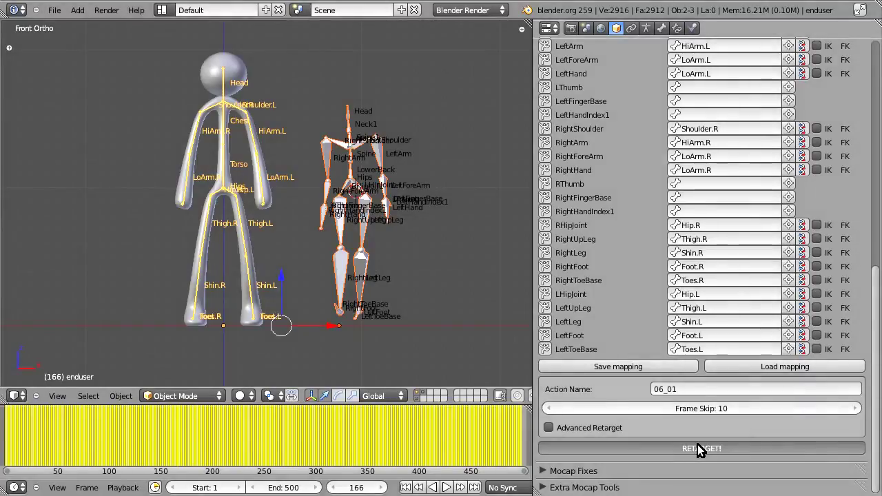
{"action": "scroll", "coordinate": [255, 297], "scroll_direction": "up", "scroll_amount": 6}
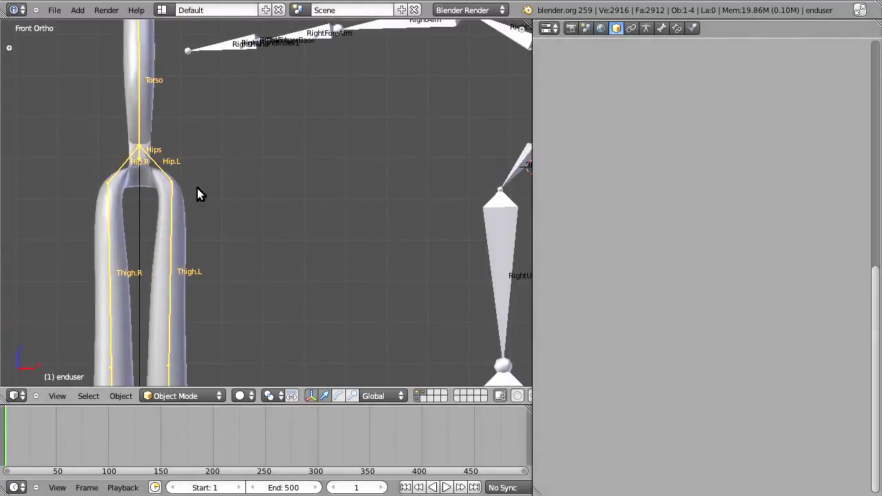
{"action": "scroll", "coordinate": [192, 184], "scroll_direction": "down", "scroll_amount": 4}
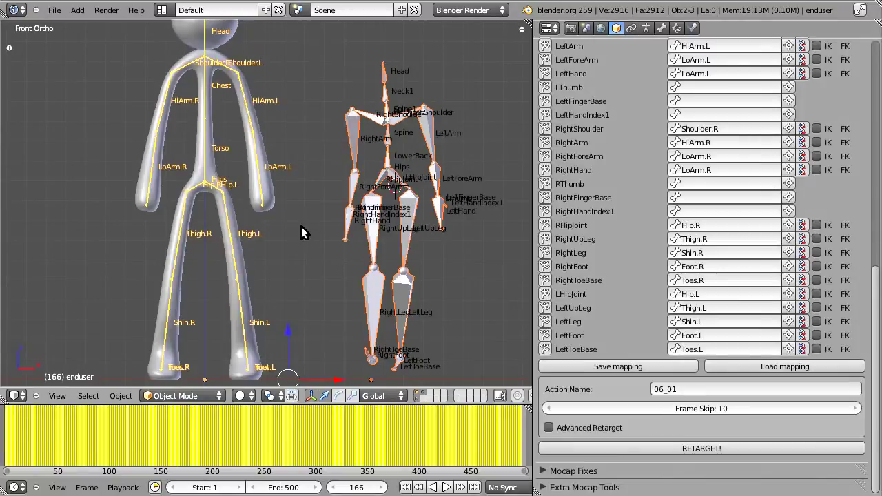
- Adjust the Fix Twist options in the bone mapping and retarget the motion again, checking how the hip area deforms
{"action": "scroll", "coordinate": [811, 224], "scroll_direction": "up", "scroll_amount": 3}
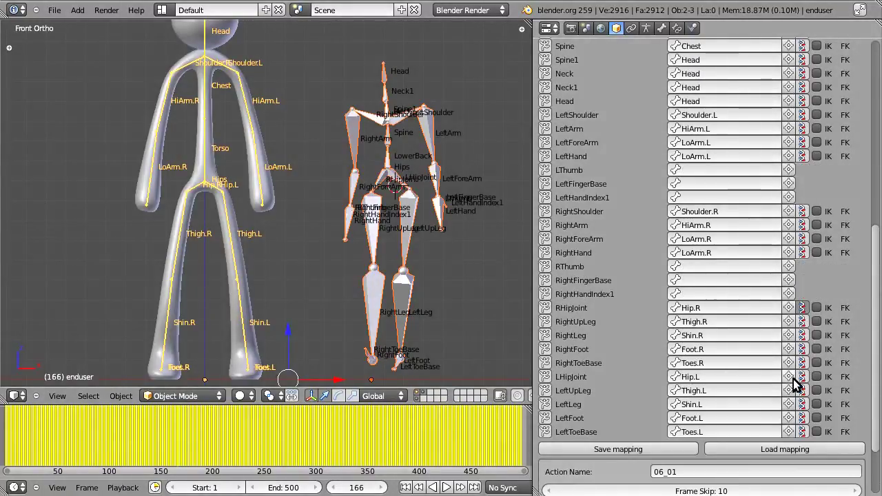
{"action": "scroll", "coordinate": [868, 259], "scroll_direction": "up", "scroll_amount": 1}
{"action": "scroll", "coordinate": [867, 259], "scroll_direction": "up", "scroll_amount": 2}
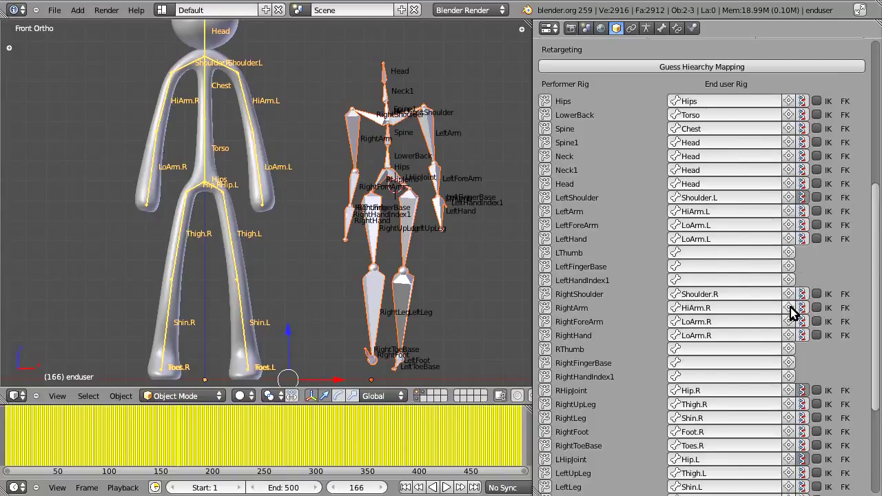
{"action": "scroll", "coordinate": [843, 313], "scroll_direction": "down", "scroll_amount": 6}
{"action": "left_click", "coordinate": [757, 448]}
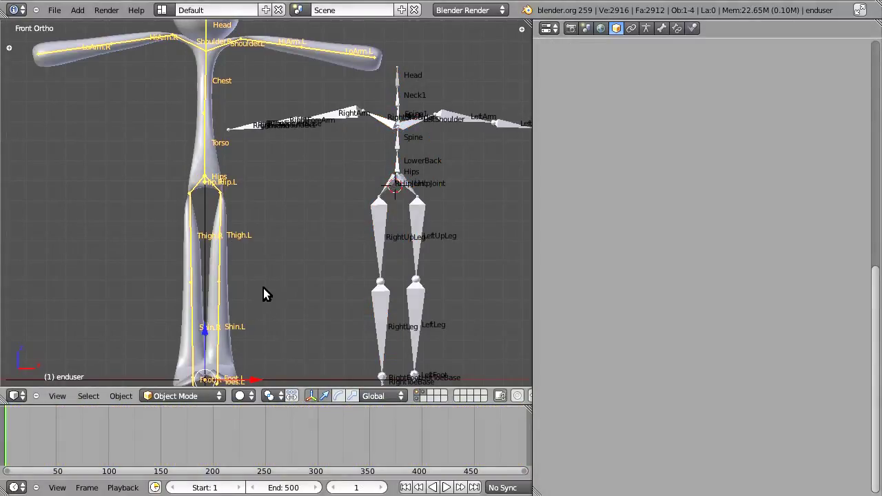
{"action": "scroll", "coordinate": [235, 95], "scroll_direction": "down", "scroll_amount": 1}
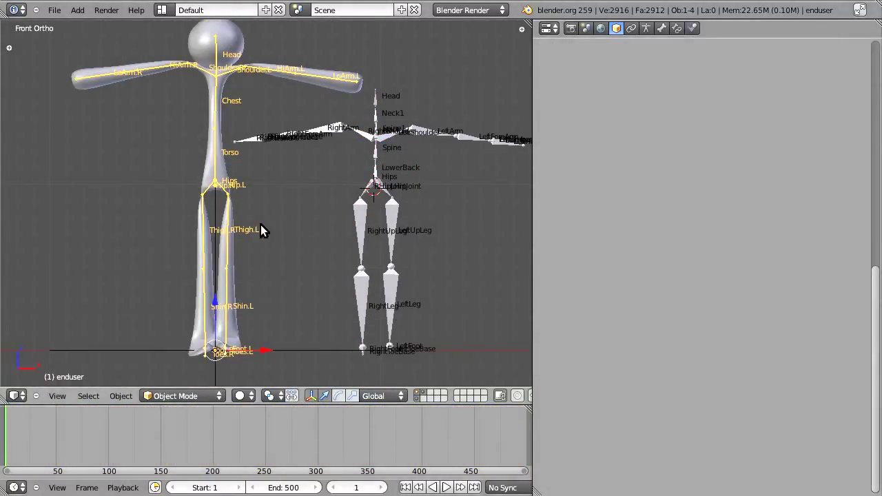
{"action": "scroll", "coordinate": [261, 216], "scroll_direction": "up", "scroll_amount": 2}
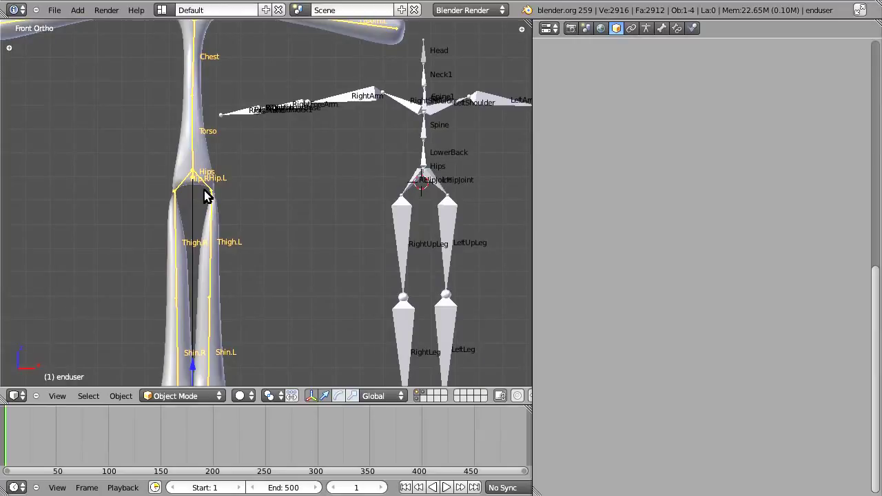
{"action": "scroll", "coordinate": [215, 223], "scroll_direction": "down", "scroll_amount": 1}
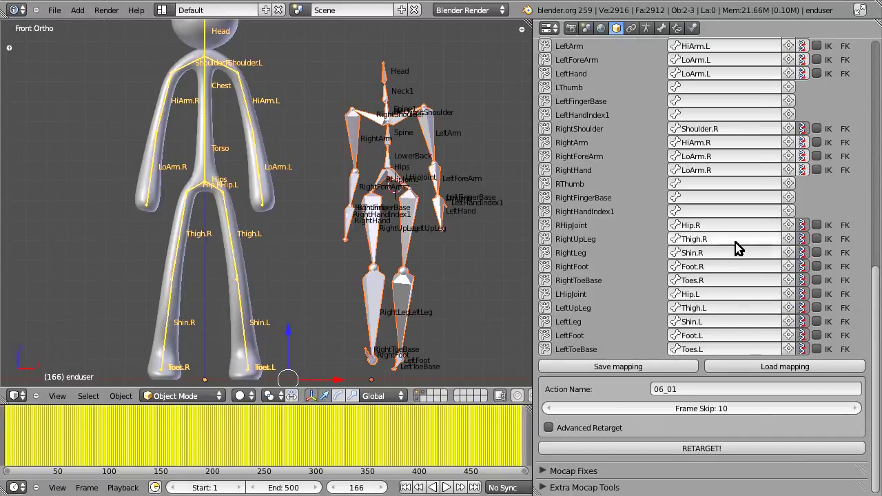
- Retarget the motion onto the enduser rig once more and check the stick figure's pose at frame 113
{"action": "left_click", "coordinate": [686, 445]}
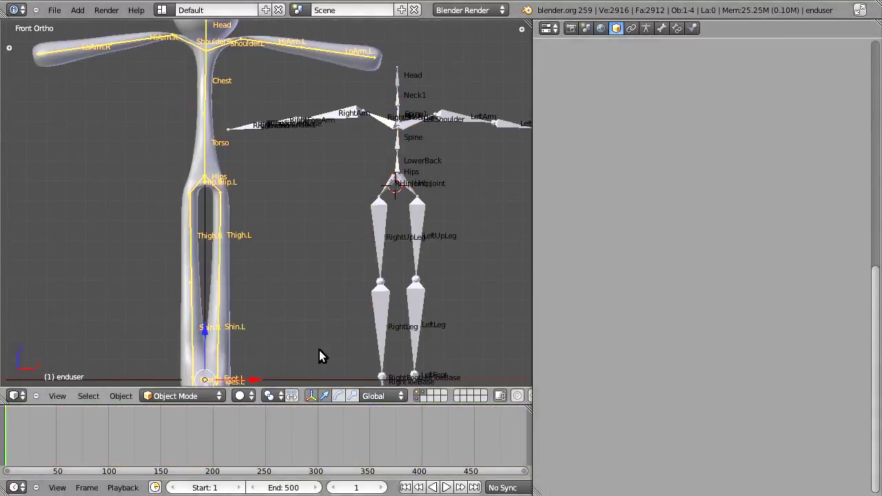
{"action": "mouse_move", "coordinate": [122, 432]}
{"action": "left_mouse_down"}
{"action": "mouse_move", "coordinate": [174, 436]}
{"action": "mouse_move", "coordinate": [122, 441]}
{"action": "left_mouse_up"}
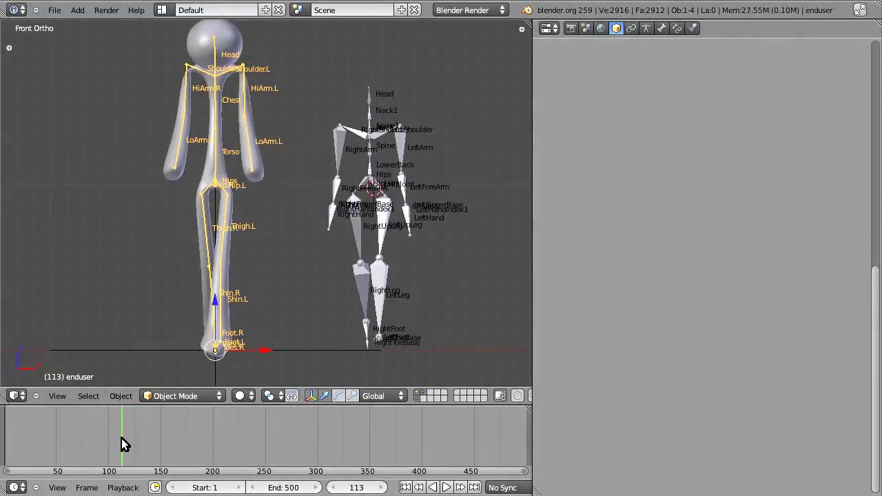
{"action": "key", "text": "shift+Left"}
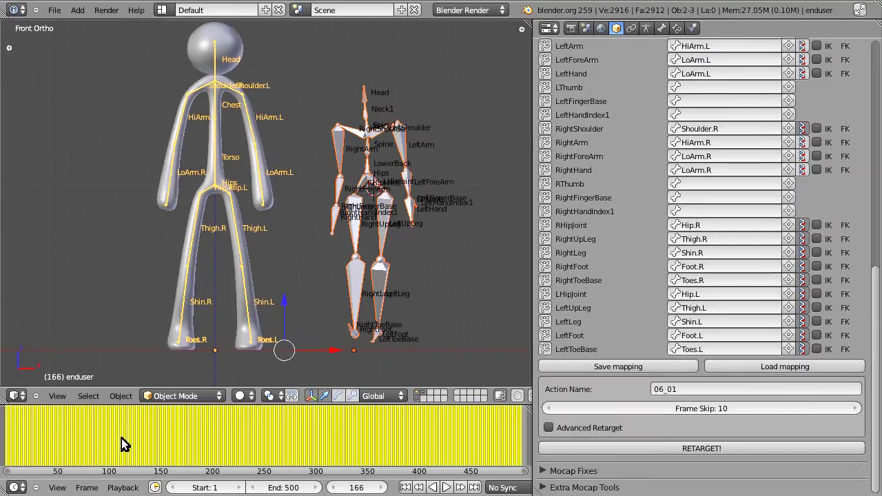
- Set the retargeting Frame Skip to 1 and retarget the performer's full motion onto the enduser rig
{"action": "left_click", "coordinate": [731, 408]}
{"action": "type", "text": "41"}
{"action": "key", "text": "Return"}
{"action": "left_click", "coordinate": [734, 409]}
{"action": "type", "text": "1"}
{"action": "key", "text": "Return"}
{"action": "left_click", "coordinate": [736, 449]}
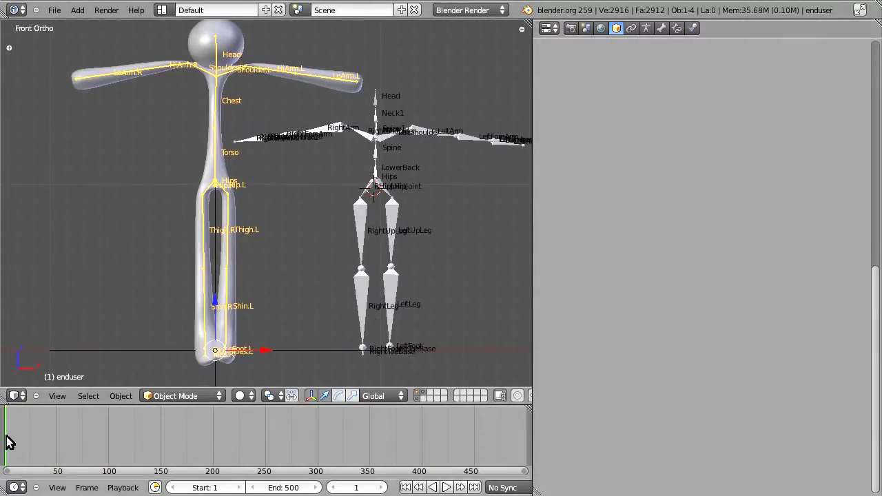
{"action": "left_click_drag", "start_coordinate": [7, 437], "coordinate": [6, 457]}
{"action": "key", "text": "alt+Tab"}
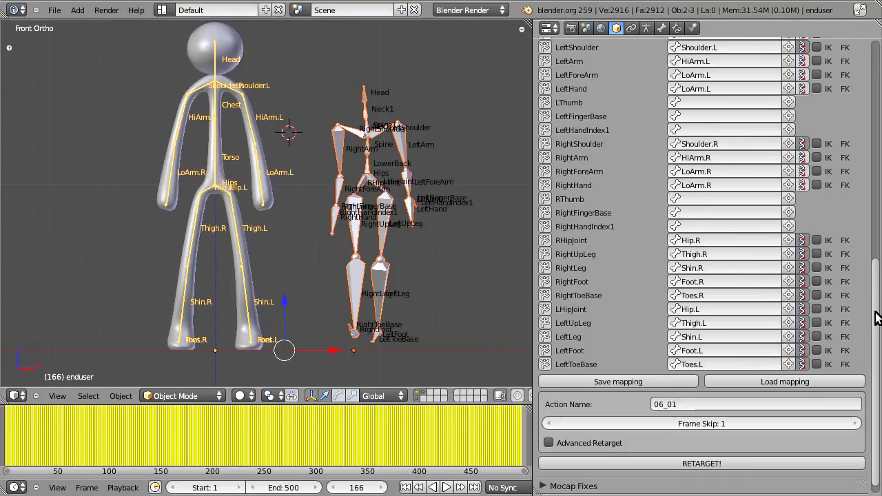
- Review the bone mapping list, then play the performer's walk in the right side view and go to frame 27
{"action": "left_click_drag", "start_coordinate": [876, 315], "coordinate": [877, 235]}
{"action": "scroll", "coordinate": [876, 234], "scroll_direction": "up", "scroll_amount": 1}
{"action": "scroll", "coordinate": [872, 276], "scroll_direction": "down", "scroll_amount": 5}
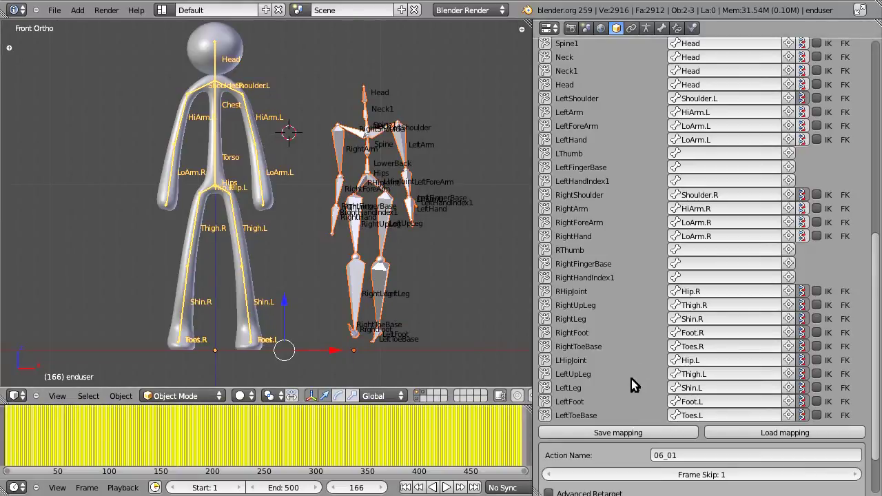
{"action": "scroll", "coordinate": [576, 377], "scroll_direction": "up", "scroll_amount": 3}
{"action": "scroll", "coordinate": [557, 375], "scroll_direction": "down", "scroll_amount": 3}
{"action": "key", "text": "KP_3"}
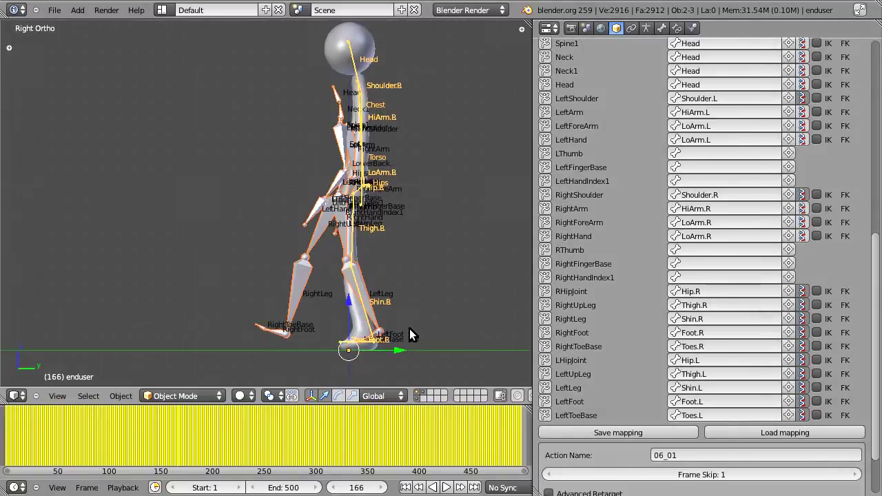
{"action": "key", "text": "alt+a"}
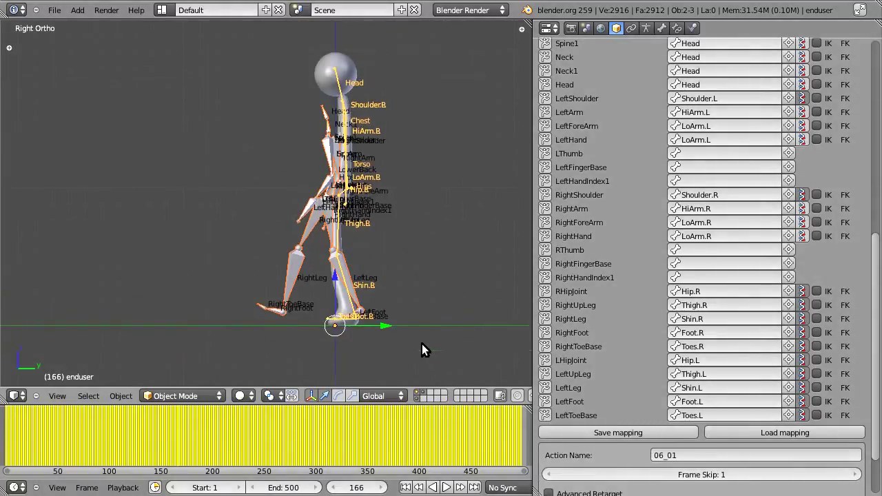
{"action": "key", "text": "Escape"}
{"action": "mouse_move", "coordinate": [19, 437]}
{"action": "left_mouse_down"}
{"action": "mouse_move", "coordinate": [45, 440]}
{"action": "mouse_move", "coordinate": [33, 437]}
{"action": "left_mouse_up"}
- Set the Frame Skip to 10, retarget the motion and check the walk from the side at frame 91
{"action": "scroll", "coordinate": [697, 467], "scroll_direction": "down", "scroll_amount": 2}
{"action": "left_click", "coordinate": [714, 420]}
{"action": "type", "text": "10"}
{"action": "key", "text": "Return"}
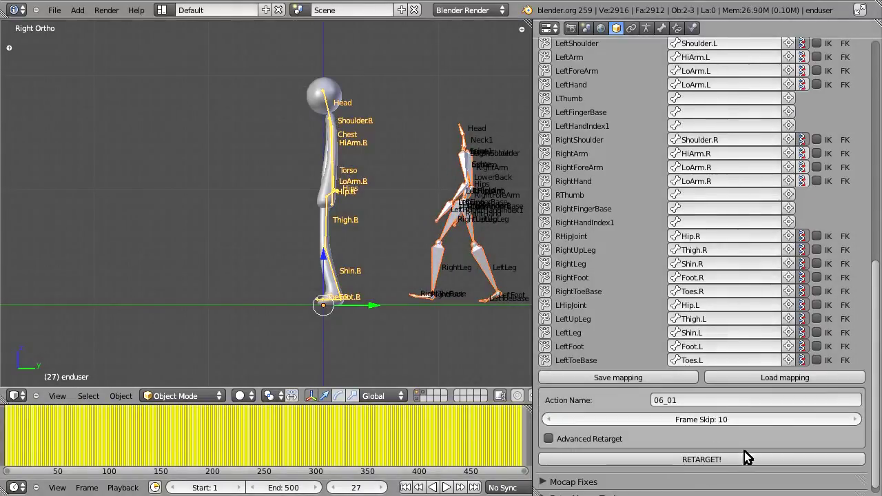
{"action": "left_click", "coordinate": [717, 459]}
{"action": "left_click_drag", "start_coordinate": [49, 452], "coordinate": [100, 453]}
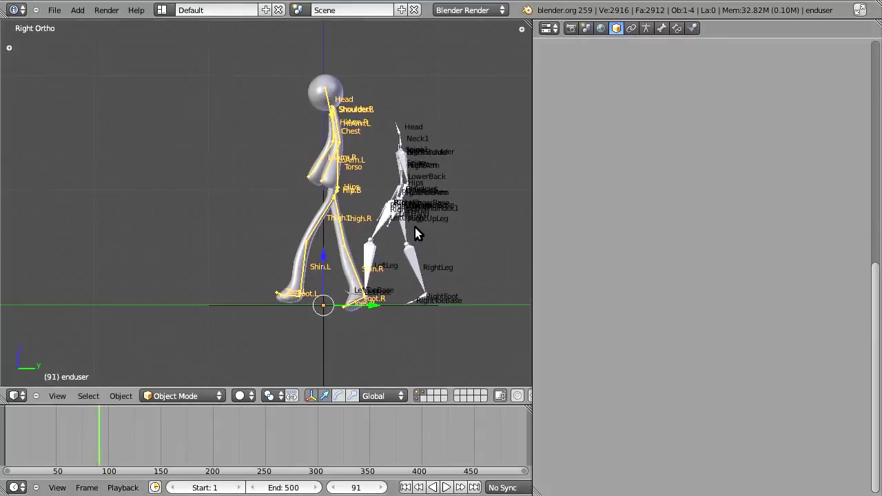
{"action": "key", "text": "ctrl+z"}
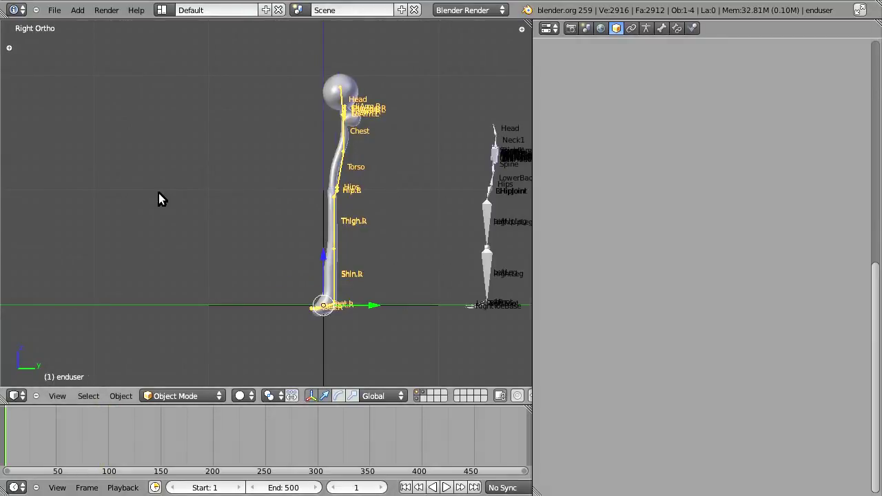
- Examine the performer's foot movement, mark the RightToeBase and LeftToeBase bones as feet and retarget the motion
{"action": "key", "text": "KP_1"}
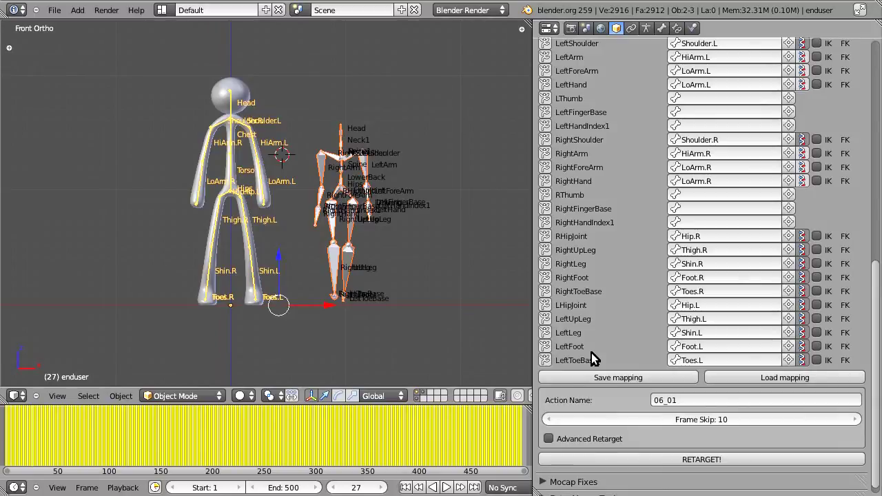
{"action": "key", "text": "KP_3"}
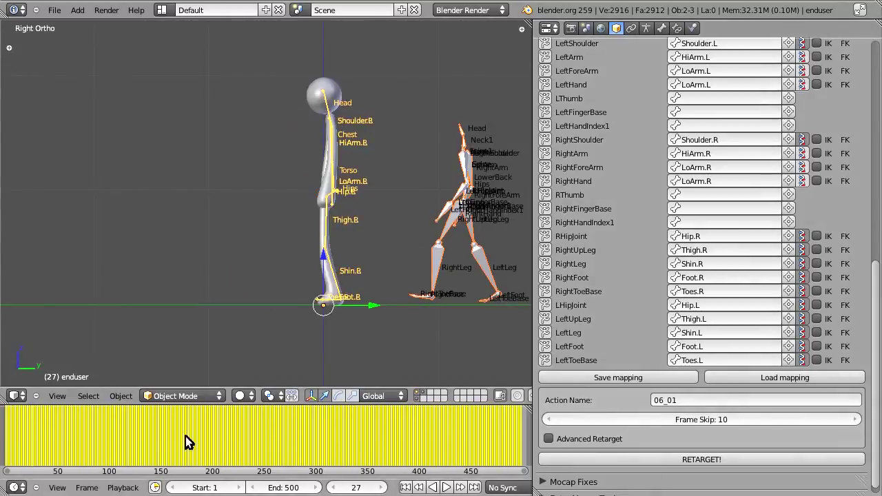
{"action": "key", "text": "alt+a"}
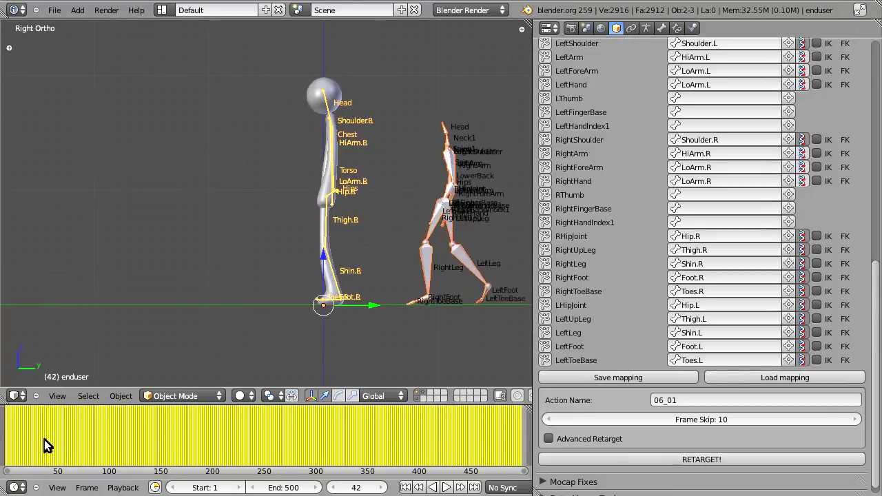
{"action": "key", "text": "KP_1"}
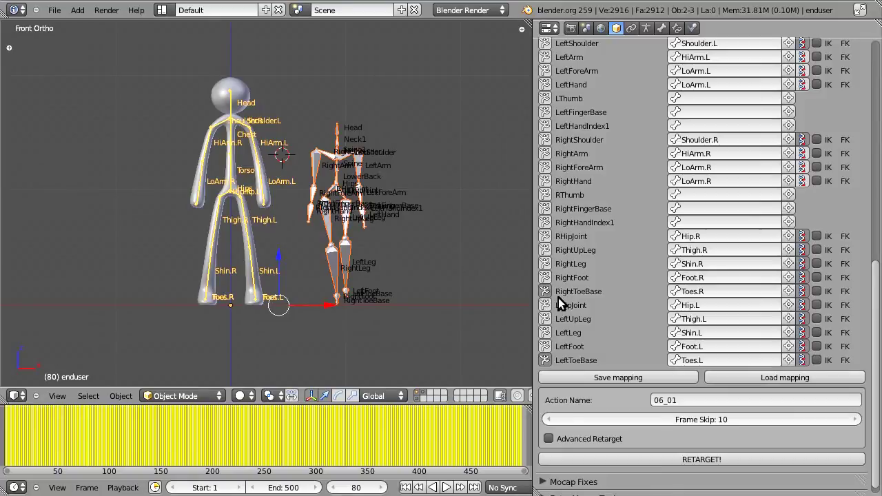
{"action": "left_click", "coordinate": [721, 462]}
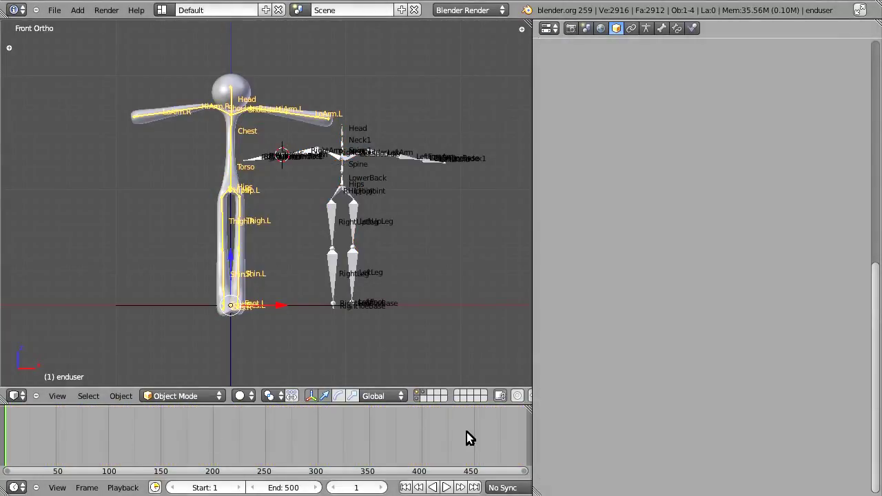
- Check the retargeted walk up to frame 180 in the right side view and return to the first frame
{"action": "left_click_drag", "start_coordinate": [28, 450], "coordinate": [192, 453]}
{"action": "key", "text": "KP_3"}
{"action": "scroll", "coordinate": [191, 303], "scroll_direction": "up", "scroll_amount": 5}
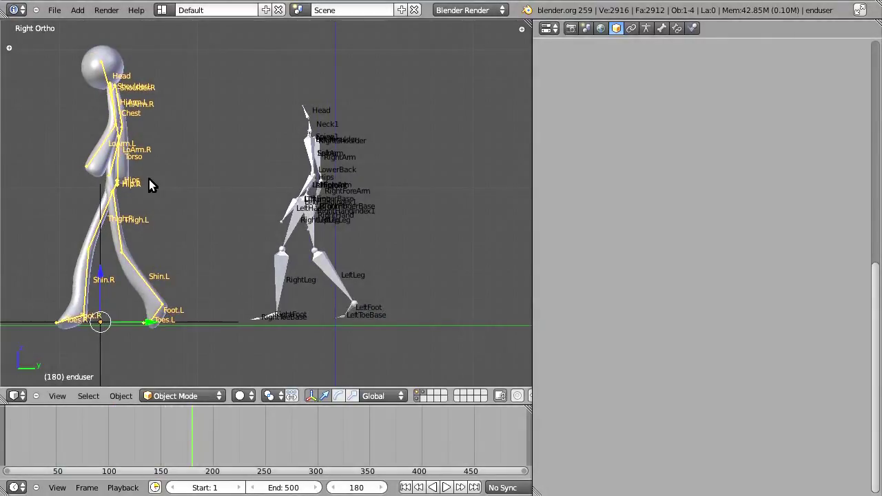
{"action": "key", "text": "shift+Left"}
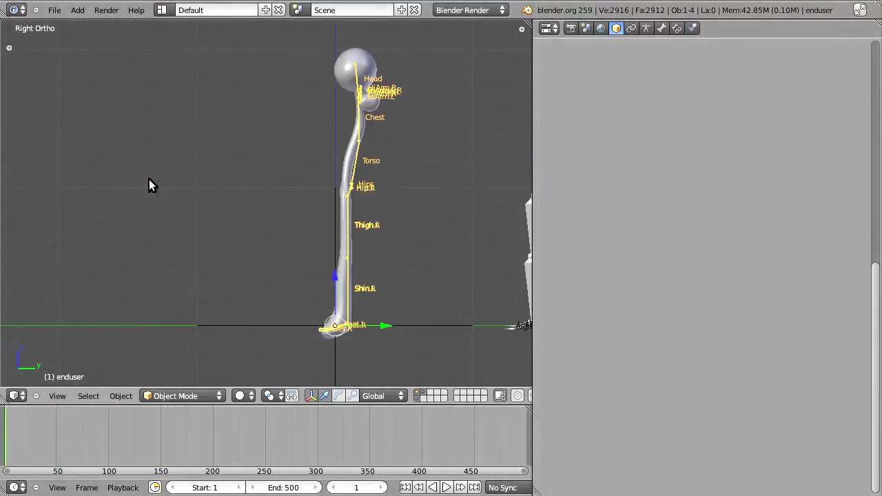
- Set the Frame Skip to 1 and retarget the performer's motion onto the enduser rig
{"action": "left_click", "coordinate": [700, 419]}
{"action": "type", "text": "1"}
{"action": "key", "text": "Return"}
{"action": "left_click", "coordinate": [693, 457]}
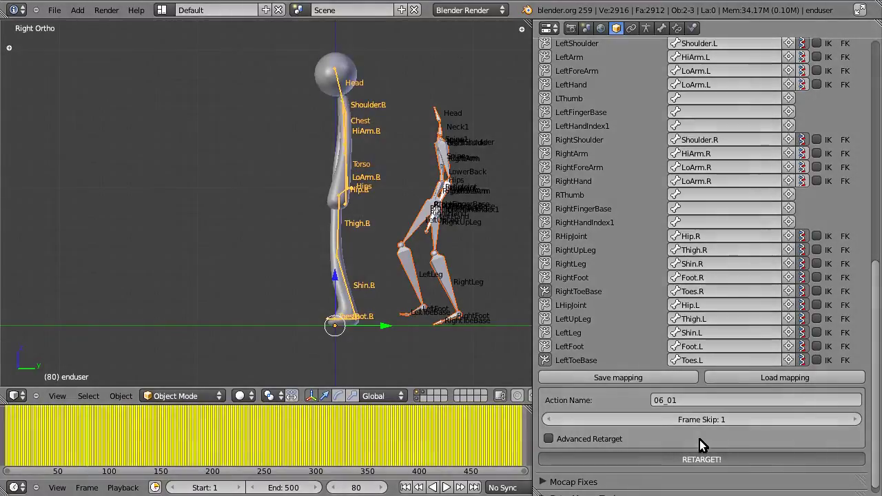
{"action": "left_click_drag", "start_coordinate": [0, 179], "coordinate": [0, 138]}
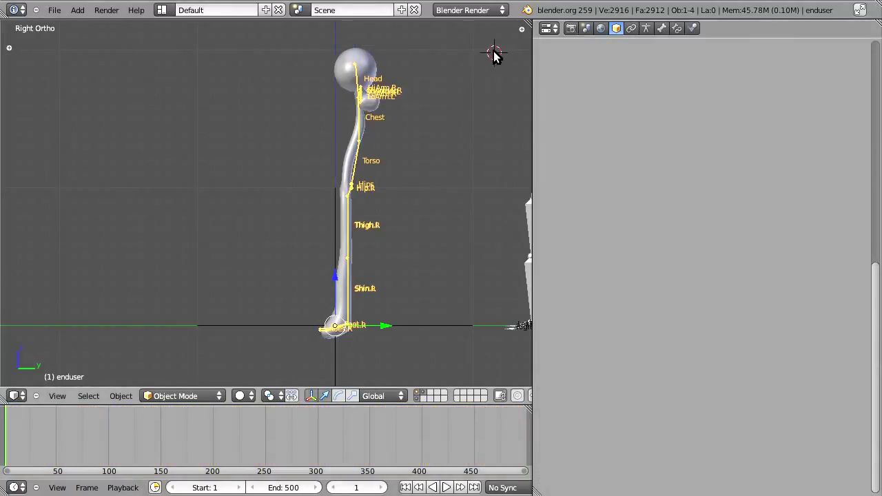
- Check the retargeted walk at frame 56 in the front view and play it in the right side view
{"action": "key", "text": "KP_1"}
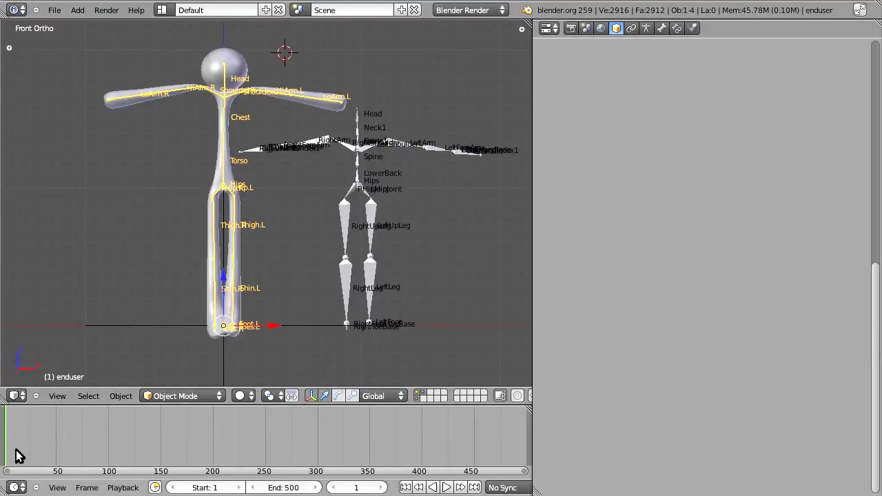
{"action": "left_click_drag", "start_coordinate": [18, 456], "coordinate": [62, 451]}
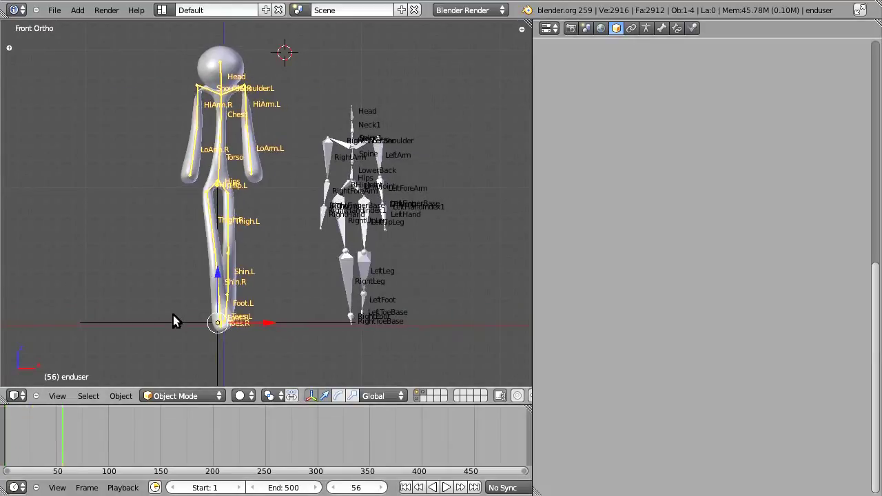
{"action": "key", "text": "KP_3"}
{"action": "scroll", "coordinate": [173, 315], "scroll_direction": "down", "scroll_amount": 2}
{"action": "key", "text": "alt+a"}
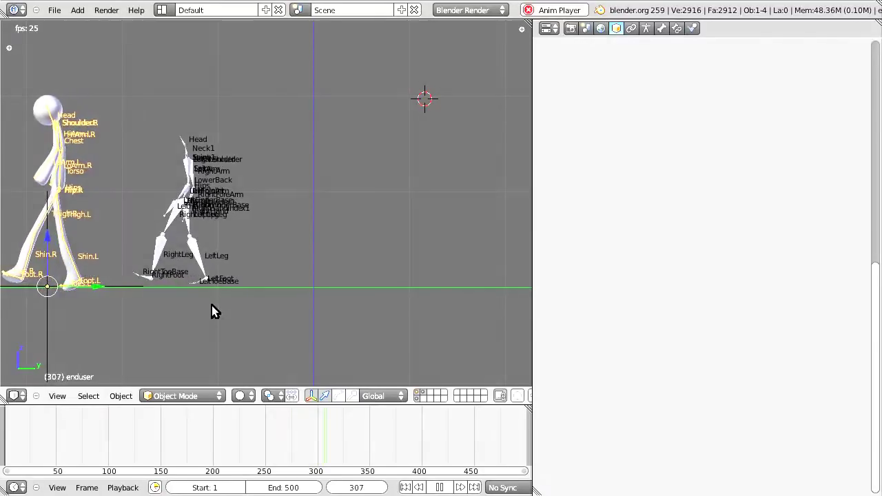
{"action": "key", "text": "Escape"}
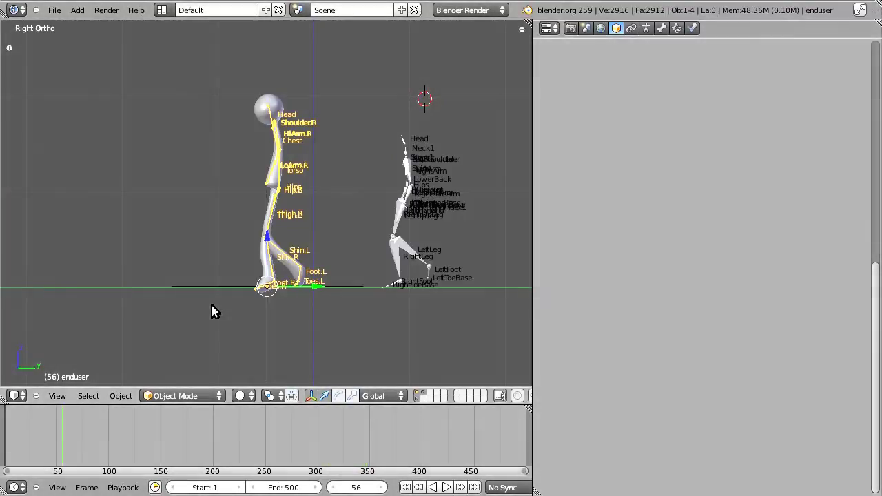
- Select the stride_bone empty, inspect the walk up to frame 172 in the front view, and return to frame 5 in the right side view
{"action": "right_click", "coordinate": [211, 286]}
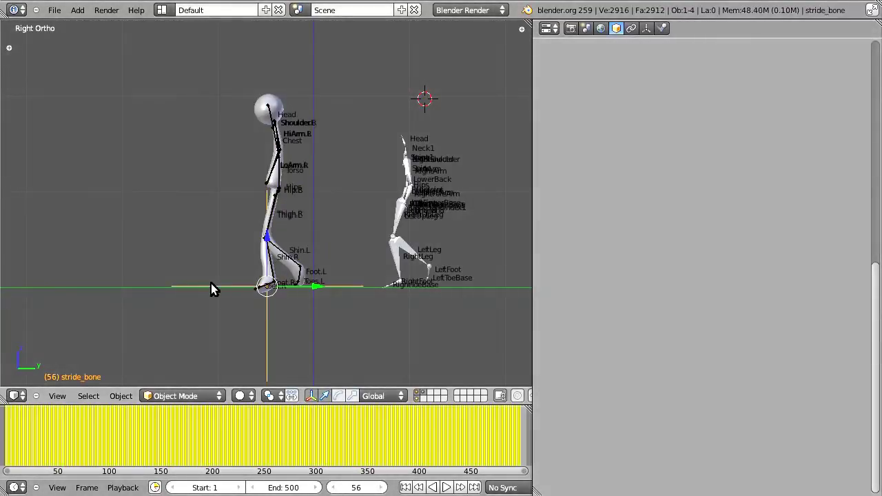
{"action": "scroll", "coordinate": [255, 323], "scroll_direction": "up", "scroll_amount": 1}
{"action": "key", "text": "KP_1"}
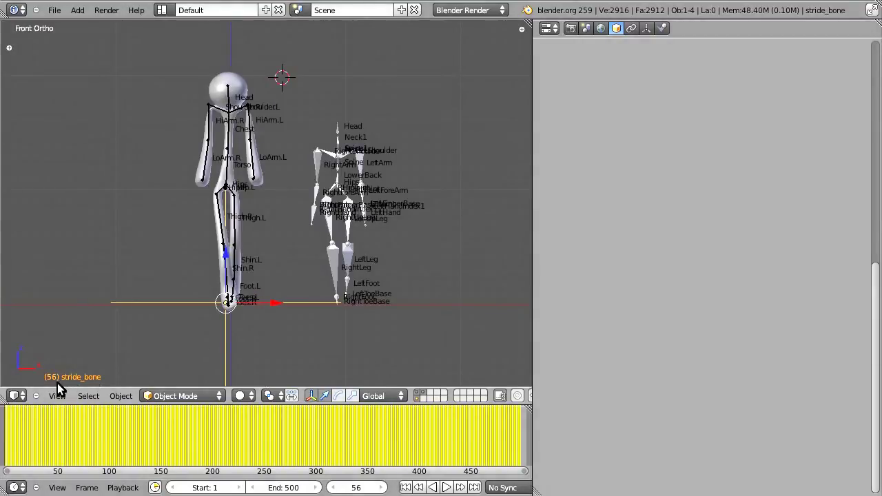
{"action": "left_click_drag", "start_coordinate": [57, 433], "coordinate": [93, 463]}
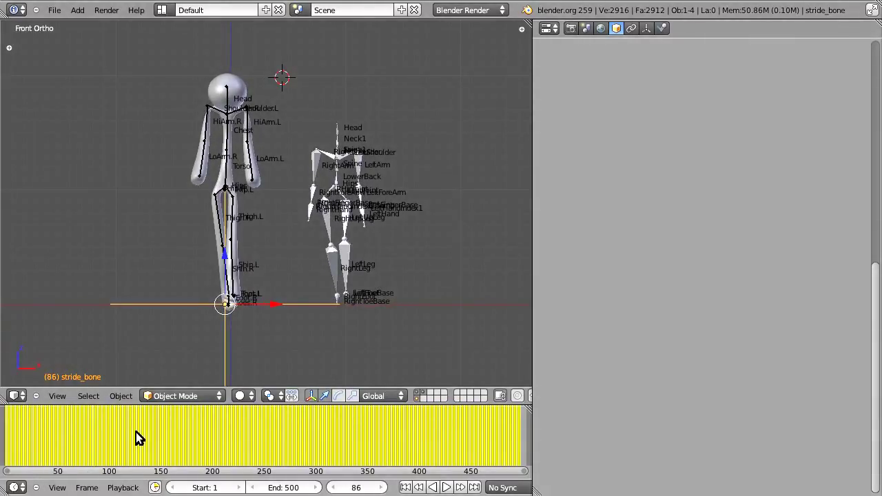
{"action": "left_click_drag", "start_coordinate": [98, 442], "coordinate": [184, 445]}
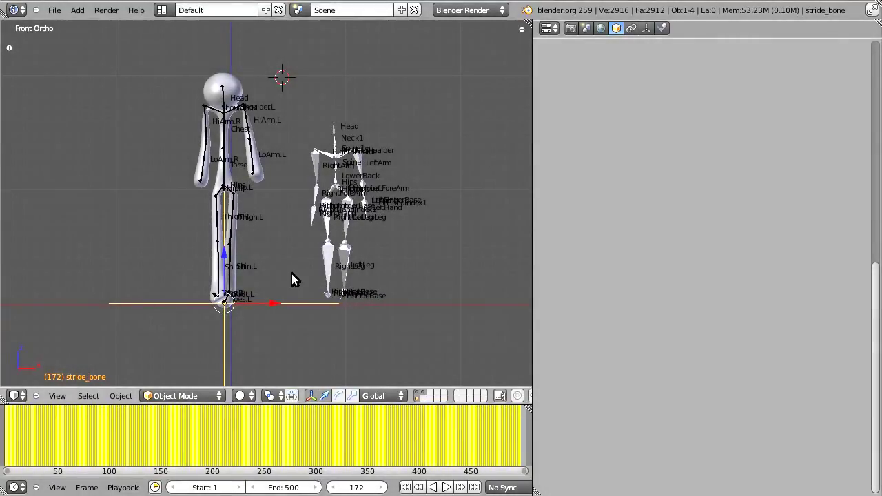
{"action": "scroll", "coordinate": [293, 276], "scroll_direction": "up", "scroll_amount": 1}
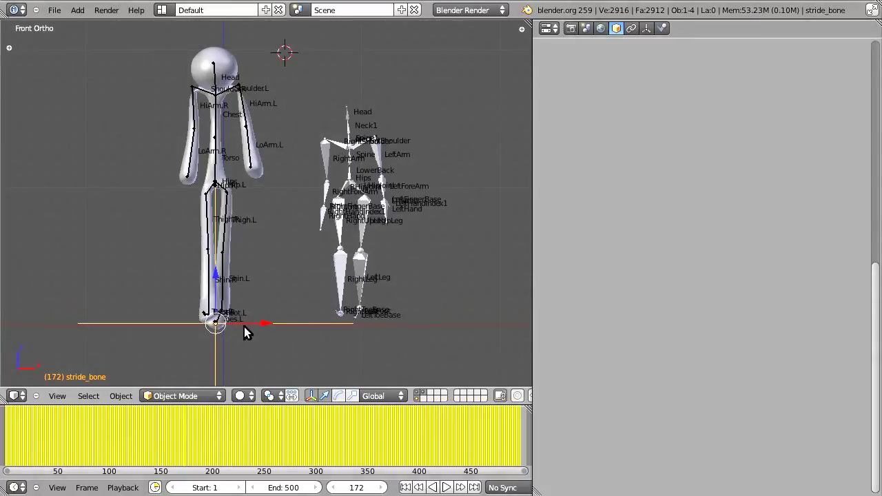
{"action": "left_click_drag", "start_coordinate": [163, 436], "coordinate": [10, 473]}
{"action": "key", "text": "KP_3"}
{"action": "scroll", "coordinate": [269, 306], "scroll_direction": "down", "scroll_amount": 2}
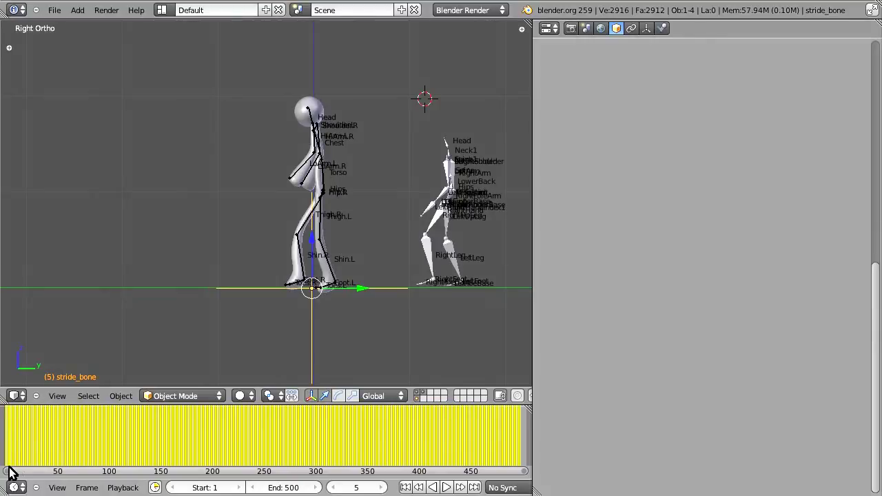
- Fit the full frame range in the timeline, show the front view, and change the properties area to the NLA Editor
{"action": "key", "text": "Home"}
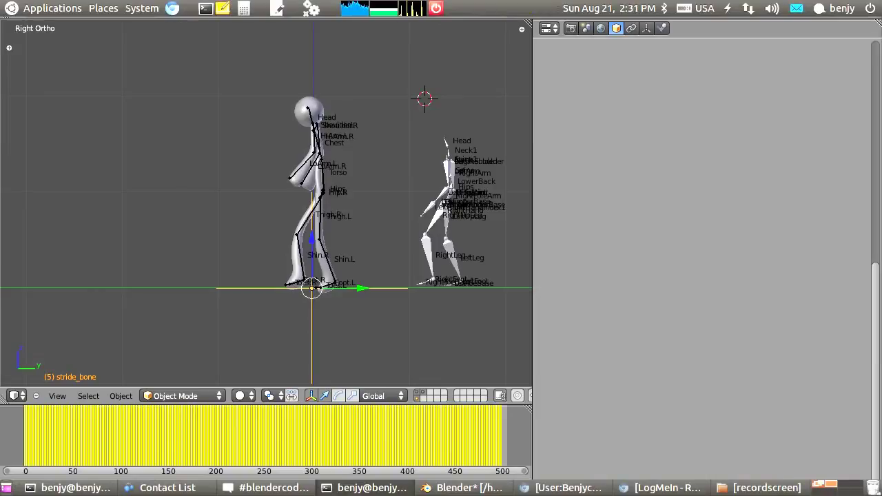
{"action": "key", "text": "KP_1"}
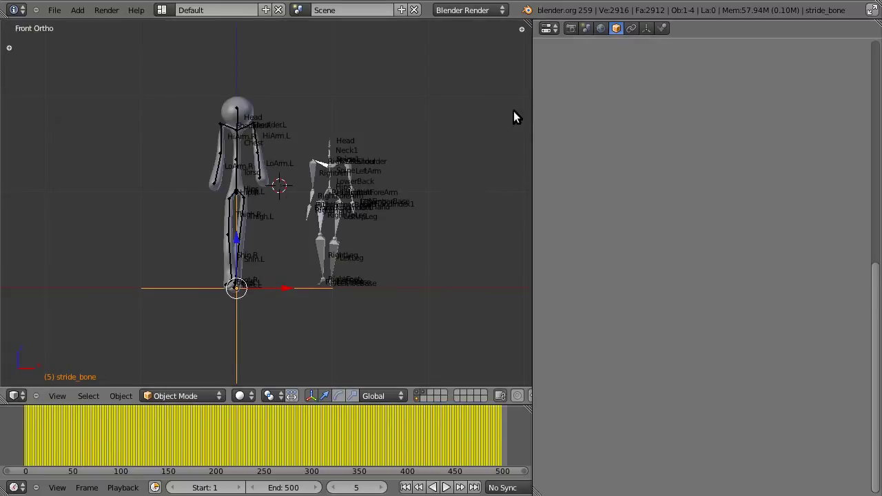
{"action": "left_click", "coordinate": [548, 29]}
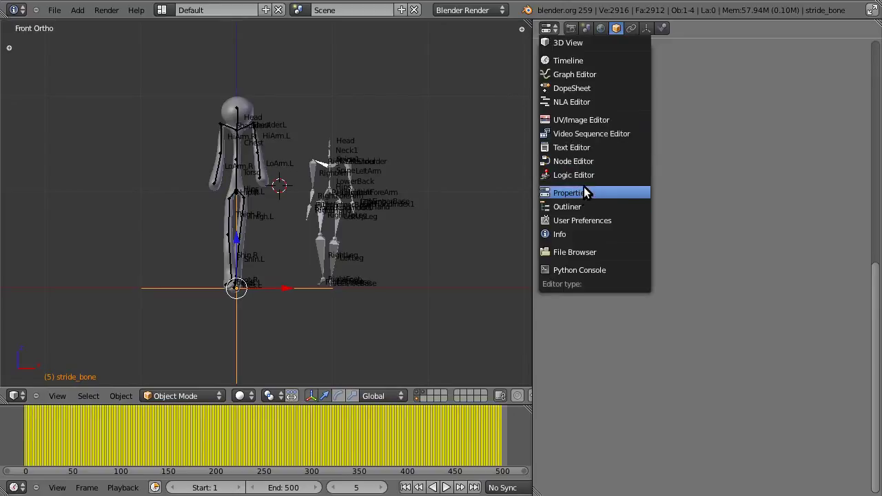
{"action": "left_click", "coordinate": [593, 101]}
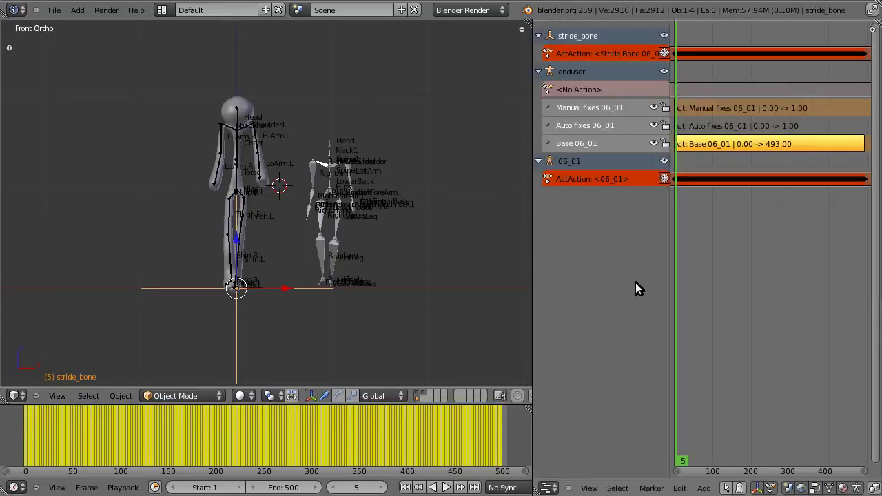
- Delete the 06_01 performer armature and go to frame 116
{"action": "scroll", "coordinate": [250, 238], "scroll_direction": "up", "scroll_amount": 3}
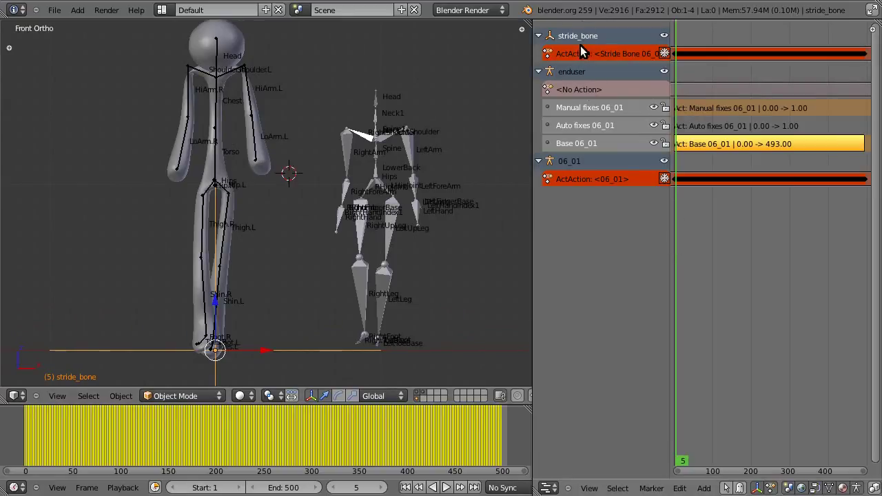
{"action": "right_click", "coordinate": [375, 148]}
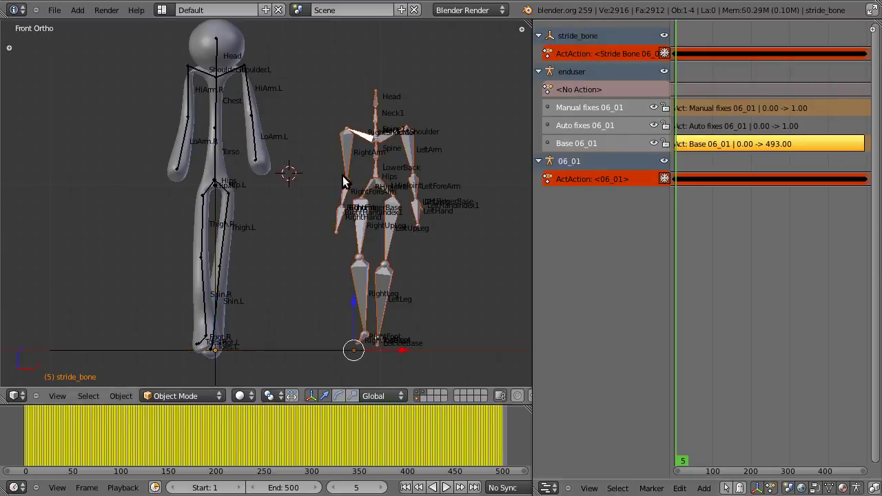
{"action": "key", "text": "x"}
{"action": "left_click", "coordinate": [419, 180]}
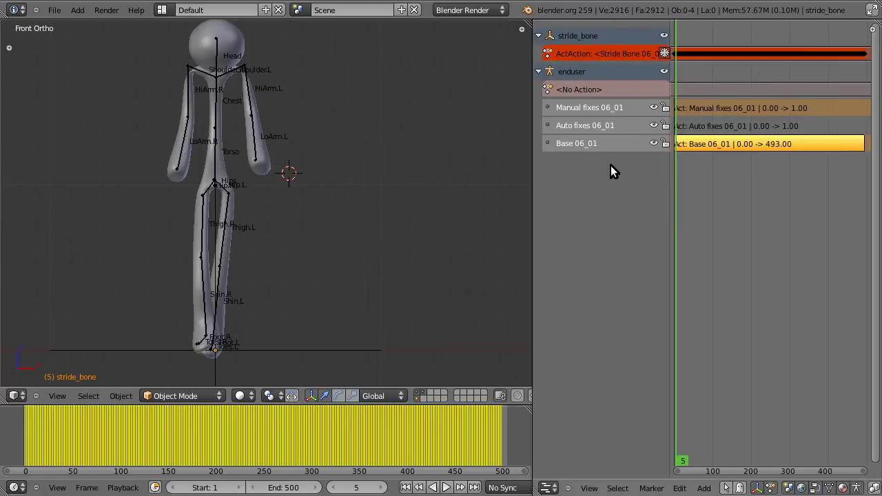
{"action": "scroll", "coordinate": [422, 262], "scroll_direction": "down", "scroll_amount": 2}
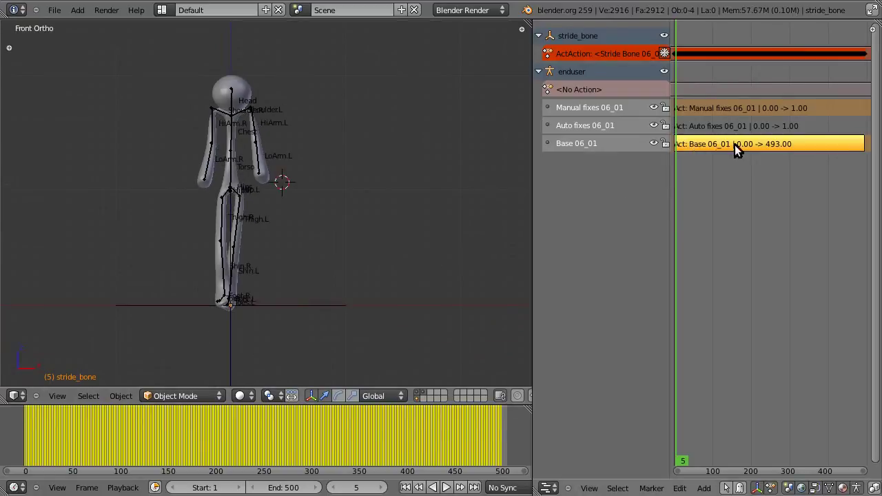
{"action": "left_click_drag", "start_coordinate": [680, 158], "coordinate": [719, 183]}
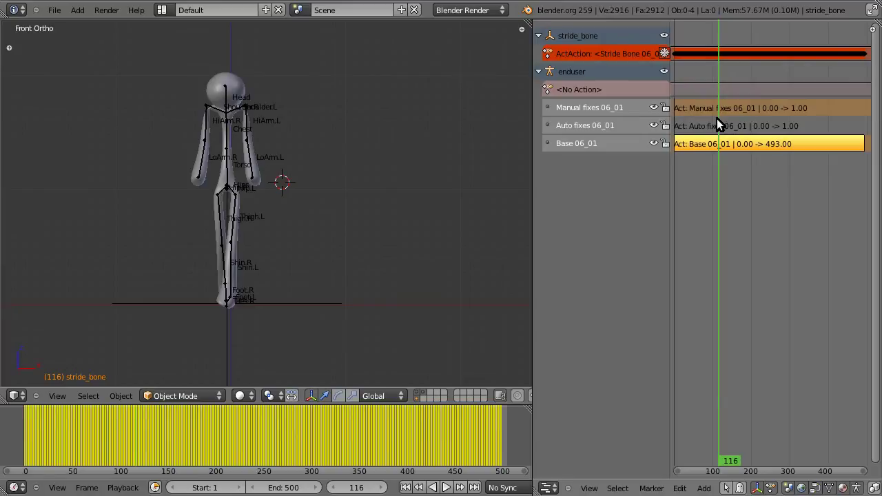
- Widen the NLA editor, split off a second area below it, and set that area to the DopeSheet in Action Editor mode
{"action": "left_click_drag", "start_coordinate": [532, 165], "coordinate": [508, 165]}
{"action": "scroll", "coordinate": [190, 325], "scroll_direction": "up", "scroll_amount": 1}
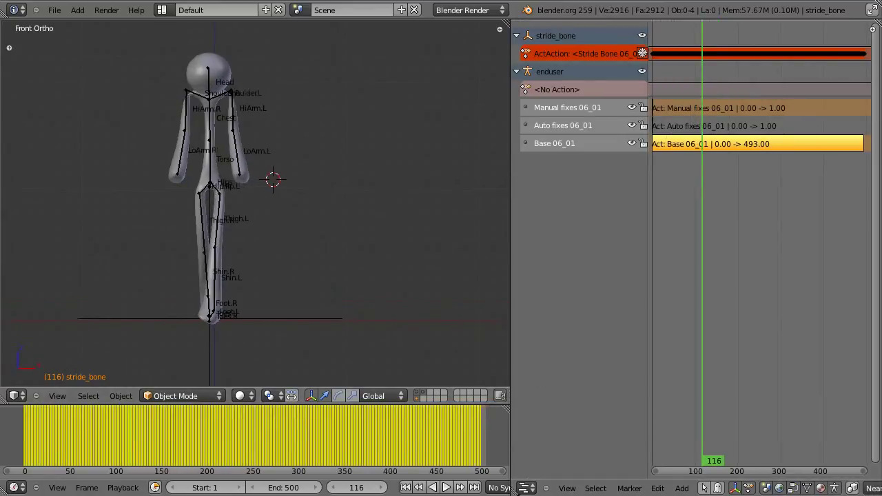
{"action": "left_click_drag", "start_coordinate": [514, 491], "coordinate": [532, 275]}
{"action": "left_click", "coordinate": [525, 489]}
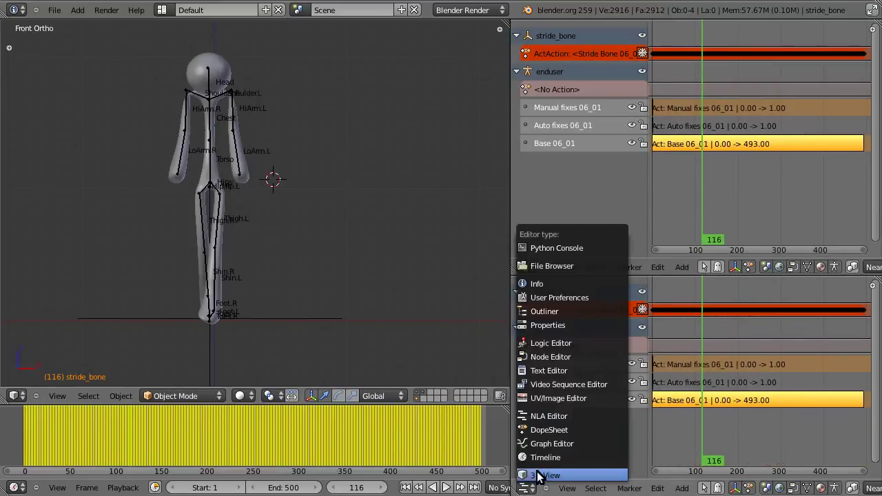
{"action": "left_click", "coordinate": [549, 430]}
{"action": "left_click", "coordinate": [750, 489]}
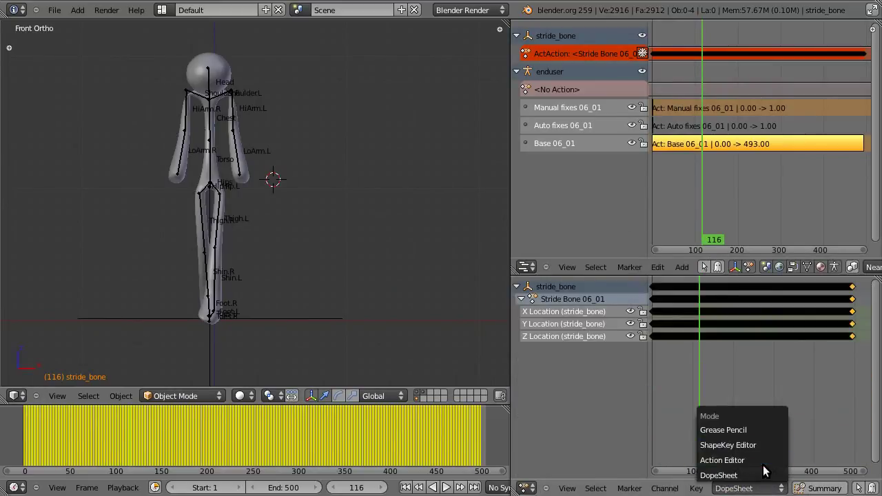
{"action": "left_click", "coordinate": [763, 463]}
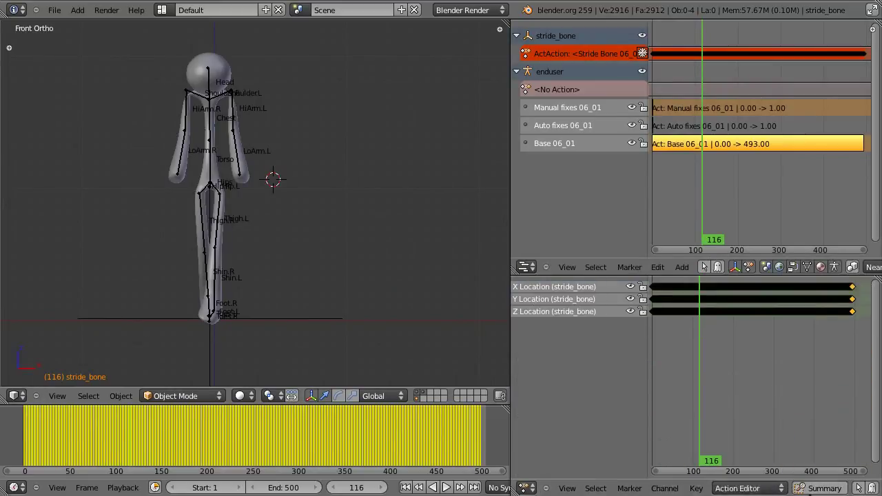
- Select the enduser rig, examine its legs in the side and front views, and go to frame 25
{"action": "right_click", "coordinate": [214, 231]}
{"action": "scroll", "coordinate": [232, 259], "scroll_direction": "up", "scroll_amount": 3}
{"action": "scroll", "coordinate": [187, 365], "scroll_direction": "down", "scroll_amount": 1}
{"action": "key", "text": "KP_3"}
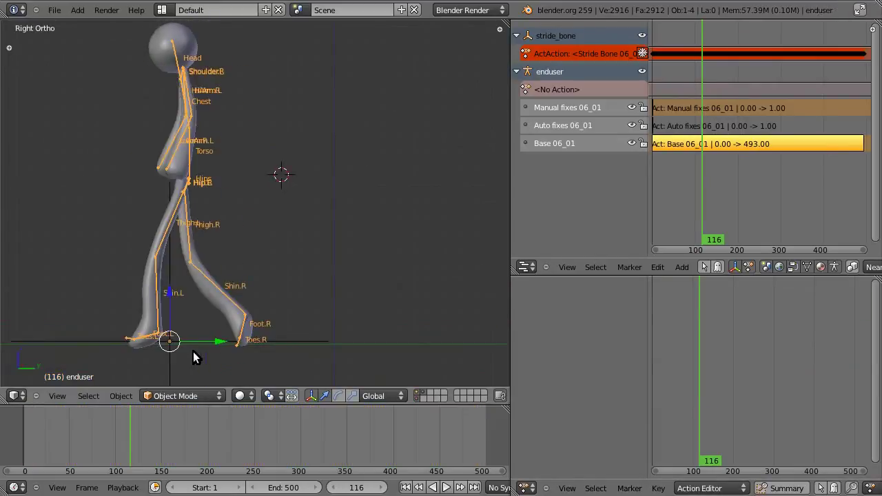
{"action": "key", "text": "KP_1"}
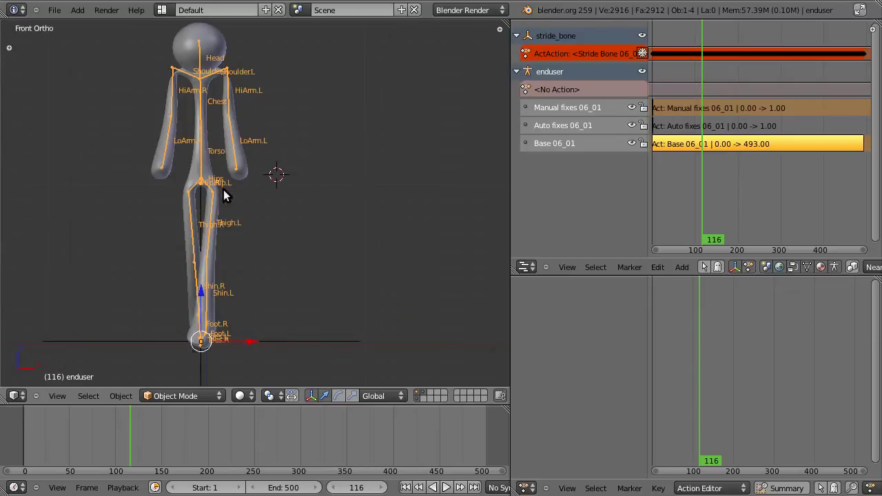
{"action": "left_click_drag", "start_coordinate": [110, 438], "coordinate": [70, 452]}
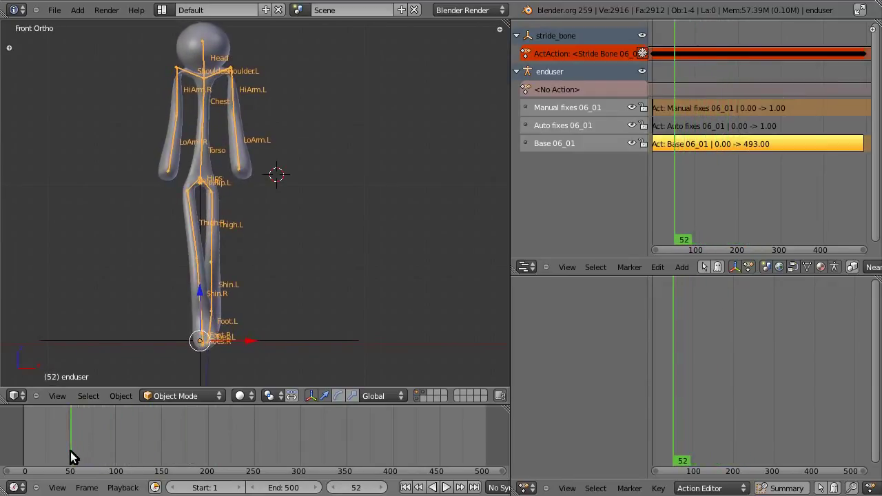
{"action": "left_click_drag", "start_coordinate": [70, 452], "coordinate": [68, 452]}
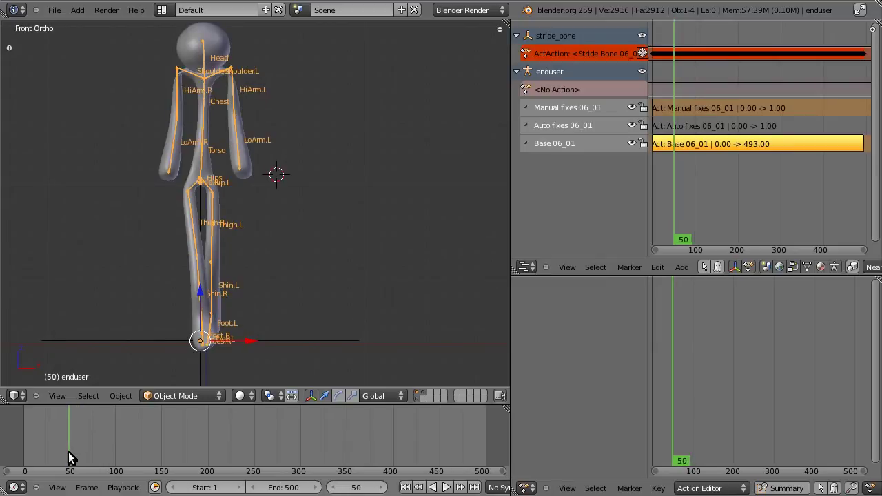
{"action": "left_click_drag", "start_coordinate": [68, 453], "coordinate": [46, 452]}
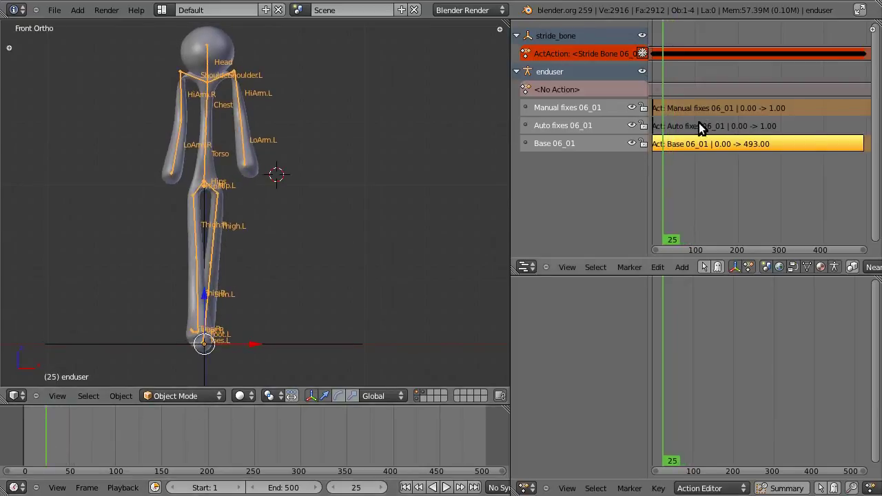
- Switch the enduser rig to Pose Mode and select the Thigh.L bone
{"action": "left_click", "coordinate": [190, 394]}
{"action": "left_click", "coordinate": [196, 348]}
{"action": "right_click", "coordinate": [217, 218]}
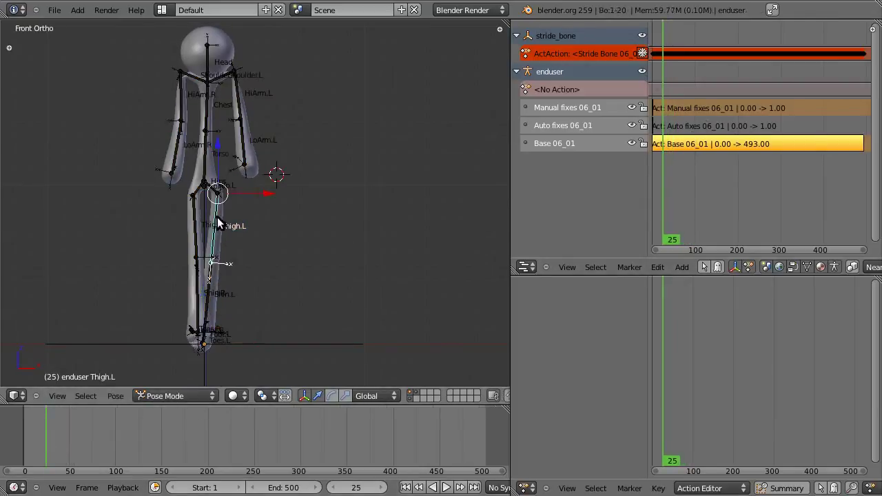
- Open the Manual fixes 06_01 strip for tweaking and insert Visual Rotation keyframes for Thigh.L and Thigh.R at frame 1
{"action": "right_click", "coordinate": [672, 109]}
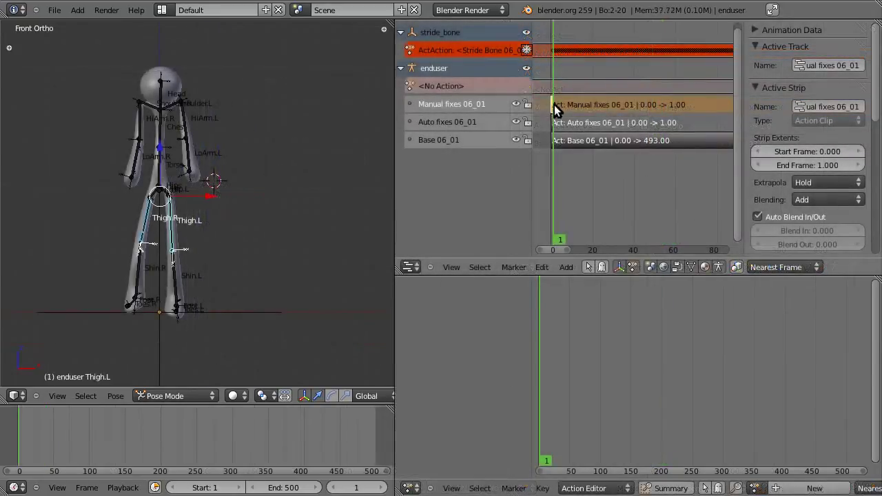
{"action": "key", "text": "Tab"}
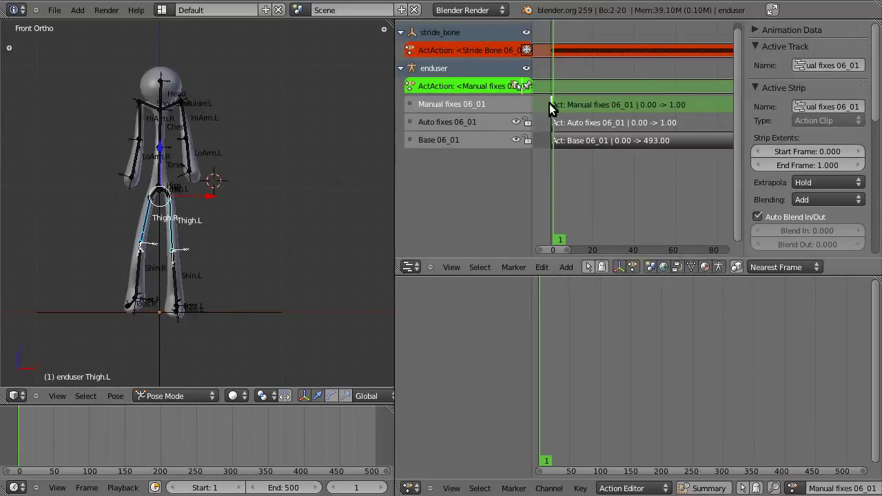
{"action": "key", "text": "Tab"}
{"action": "key", "text": "Tab"}
{"action": "key", "text": "i"}
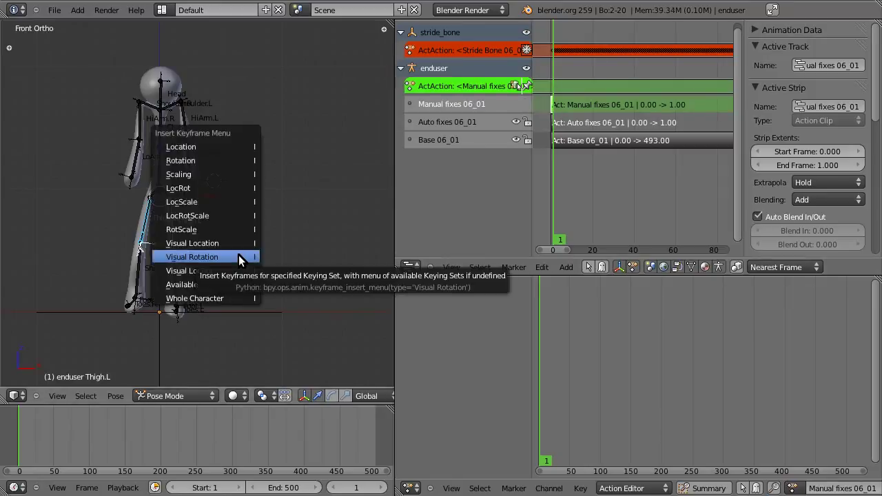
{"action": "left_click", "coordinate": [239, 255]}
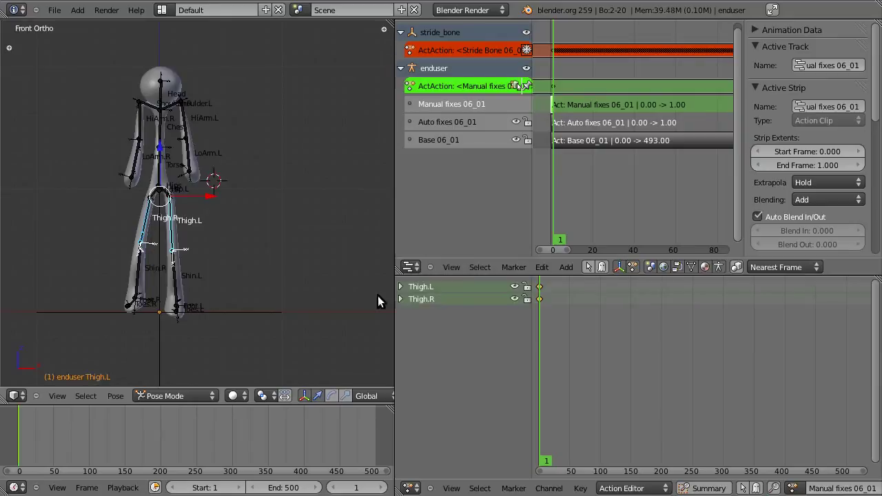
- End tweaking of the Manual fixes 06_01 strip on the enduser rig
{"action": "scroll", "coordinate": [803, 486], "scroll_direction": "down", "scroll_amount": 3}
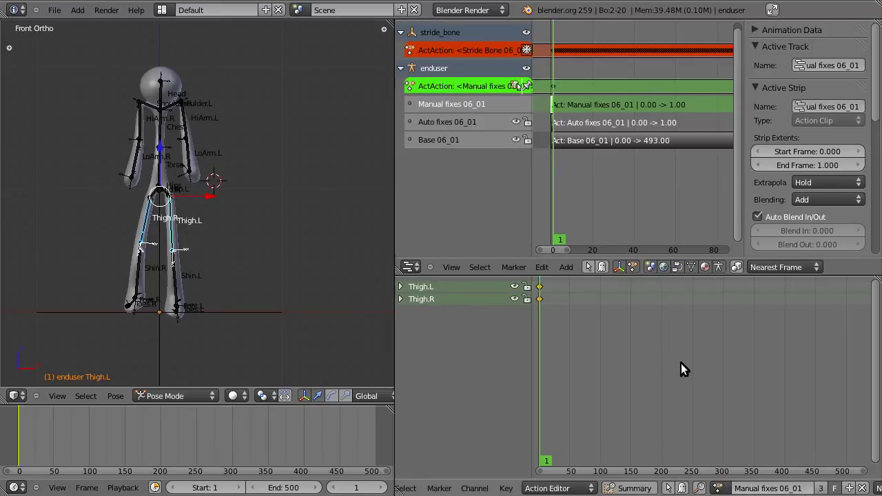
{"action": "key", "text": "Tab"}
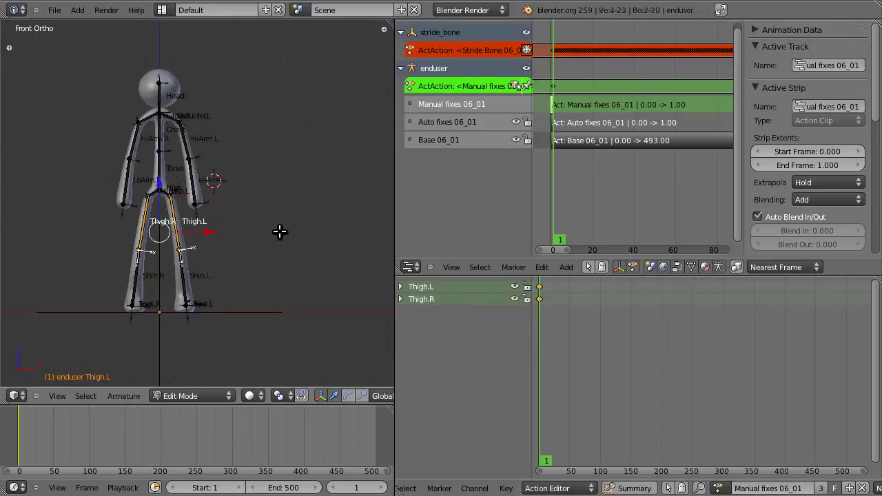
{"action": "key", "text": "Tab"}
{"action": "key", "text": "Tab"}
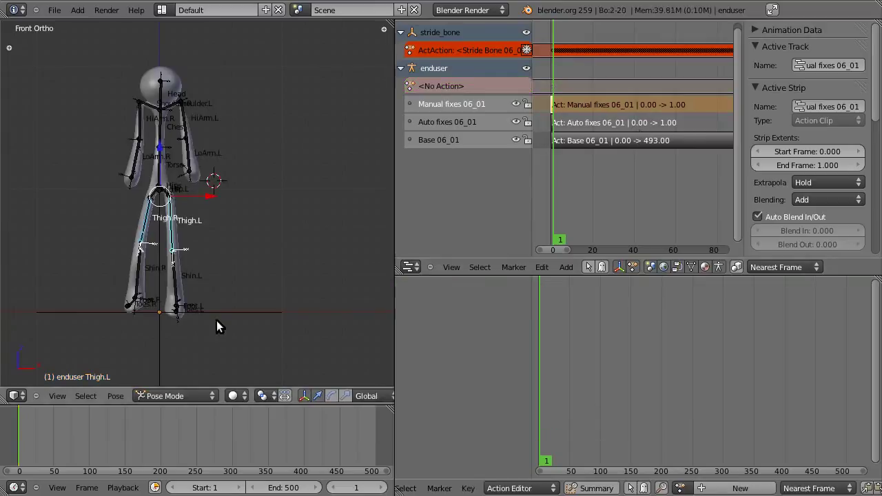
- Scrub through the walk in the front and side views to examine the thigh correction on the legs
{"action": "left_click", "coordinate": [49, 434]}
{"action": "left_click_drag", "start_coordinate": [55, 433], "coordinate": [186, 390]}
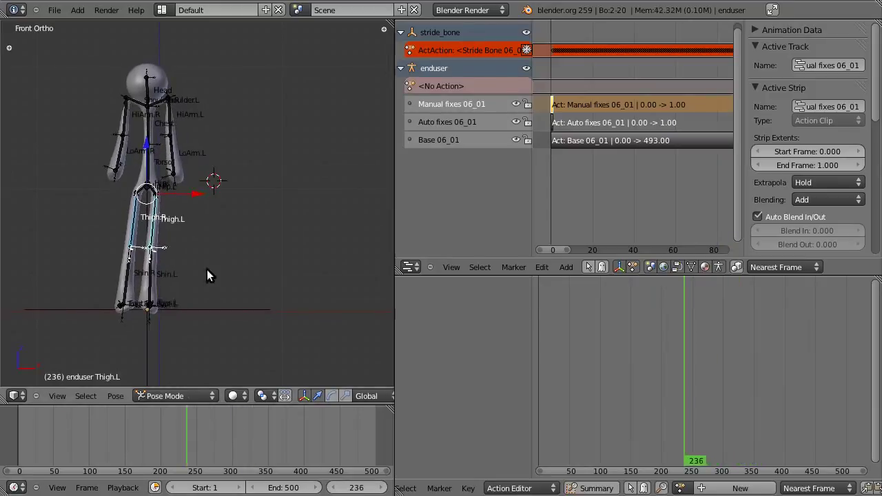
{"action": "key", "text": "KP_3"}
{"action": "left_click_drag", "start_coordinate": [157, 444], "coordinate": [16, 454]}
{"action": "key", "text": "KP_1"}
{"action": "scroll", "coordinate": [204, 305], "scroll_direction": "up", "scroll_amount": 4}
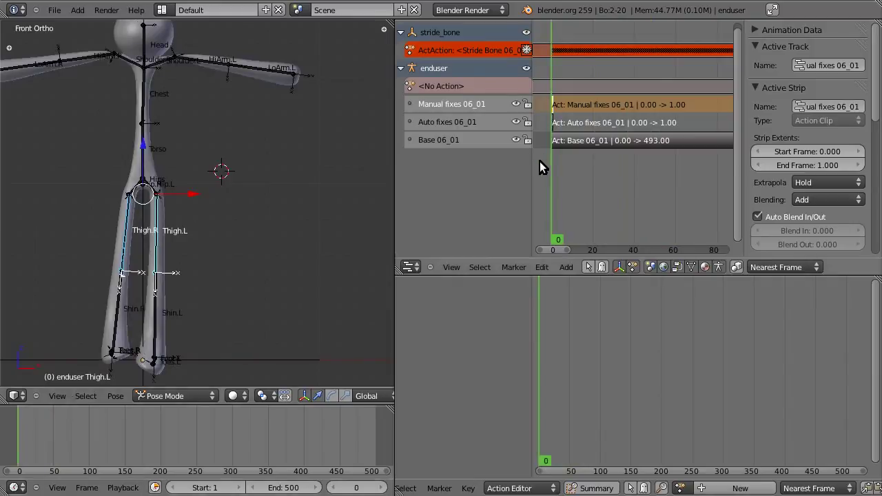
- Reopen the Manual fixes 06_01 strip for tweaking and delete its Thigh.L and Thigh.R keyframes at frame 1
{"action": "key", "text": "Tab"}
{"action": "key", "text": "Right"}
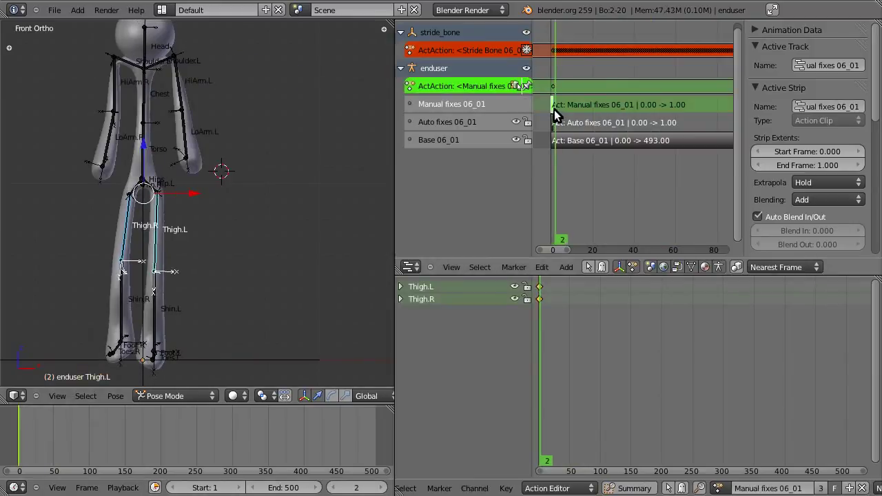
{"action": "key", "text": "Left"}
{"action": "key", "text": "x"}
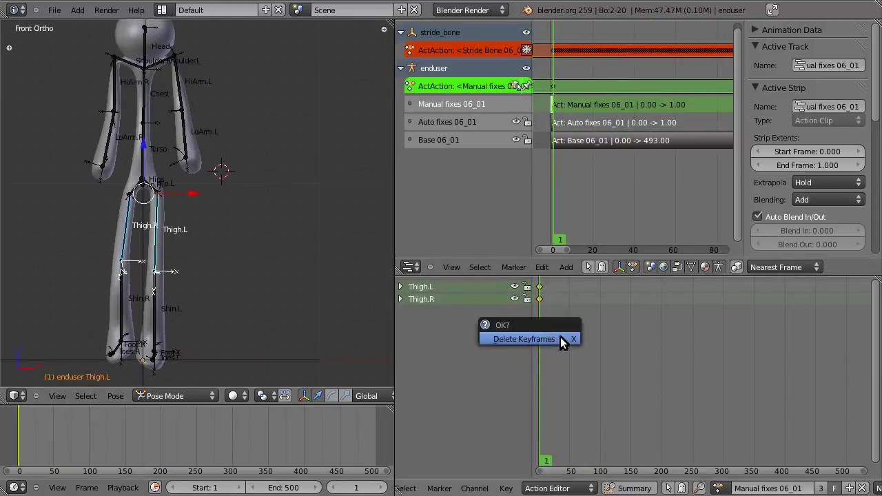
{"action": "left_click", "coordinate": [564, 341]}
- At frame 1, rotate the Hip.L bone outward around its local Z axis and keyframe its rotation
{"action": "left_click_drag", "start_coordinate": [96, 434], "coordinate": [47, 428]}
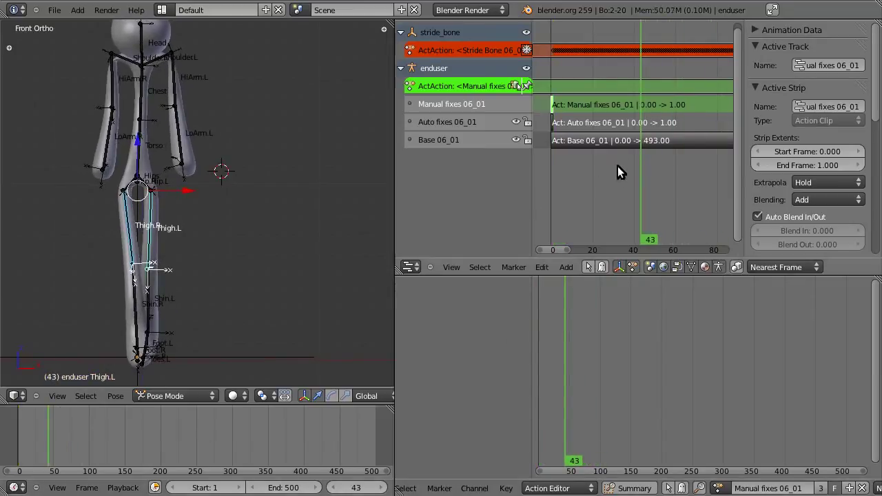
{"action": "left_click_drag", "start_coordinate": [619, 141], "coordinate": [555, 139]}
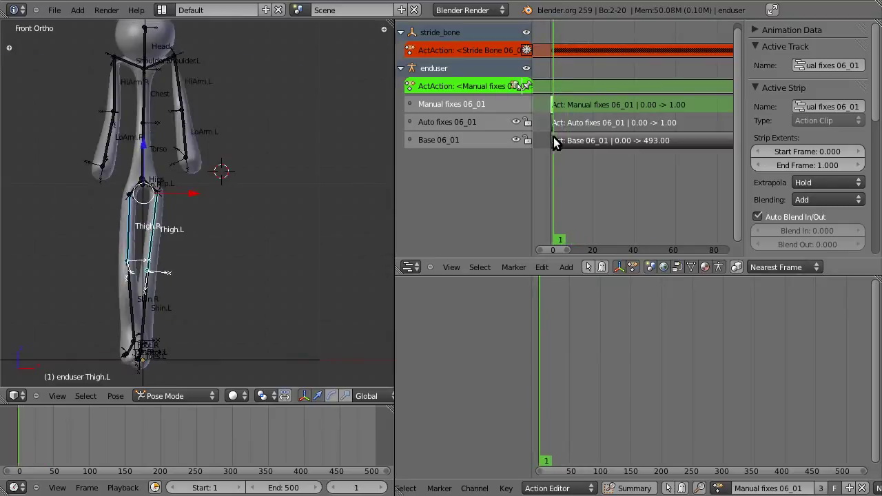
{"action": "right_click", "coordinate": [147, 182]}
{"action": "key", "text": "r"}
{"action": "key", "text": "z"}
{"action": "key", "text": "z"}
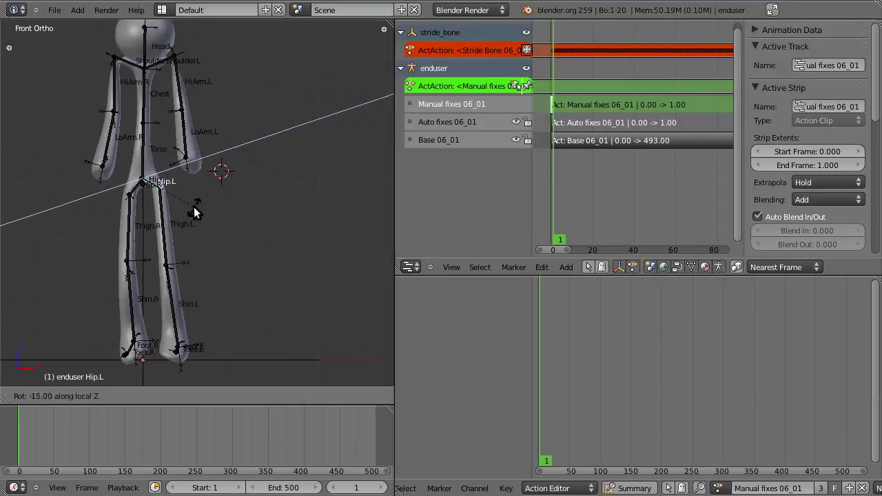
{"action": "left_click", "coordinate": [193, 212]}
{"action": "key", "text": "i"}
{"action": "left_click", "coordinate": [192, 214]}
- Rotate the Hip.R bone 10 degrees around its local Z axis, keyframe it at frame 1, and end strip tweaking
{"action": "right_click", "coordinate": [139, 190]}
{"action": "key", "text": "r"}
{"action": "key", "text": "z"}
{"action": "key", "text": "z"}
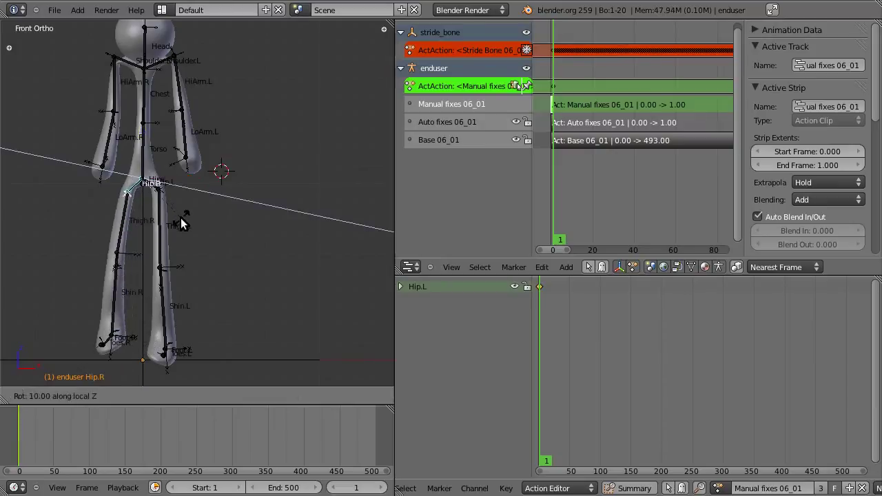
{"action": "left_click", "coordinate": [183, 222]}
{"action": "key", "text": "i"}
{"action": "left_click", "coordinate": [200, 222]}
{"action": "key", "text": "Tab"}
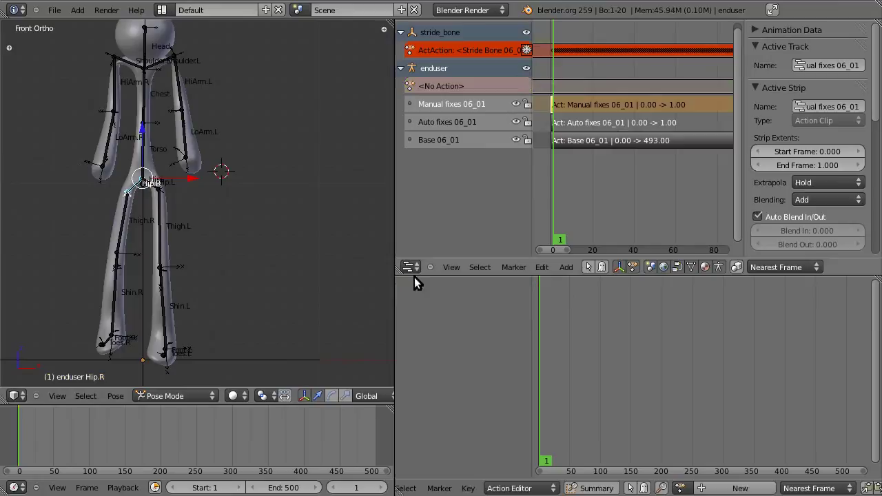
- Play and scrub the walk in the side and front views to examine the leg spacing after the hip correction
{"action": "left_click", "coordinate": [533, 335]}
{"action": "left_click_drag", "start_coordinate": [532, 335], "coordinate": [249, 310]}
{"action": "scroll", "coordinate": [248, 310], "scroll_direction": "down", "scroll_amount": 4}
{"action": "key", "text": "KP_3"}
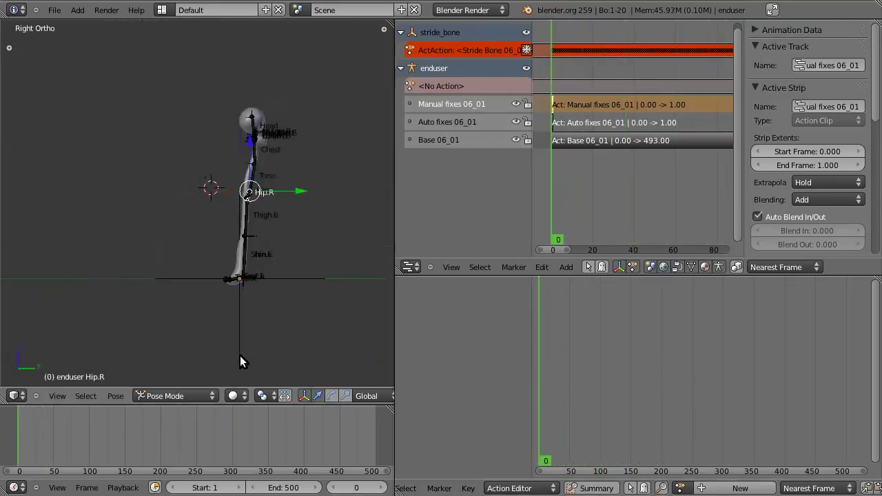
{"action": "key", "text": "alt+a"}
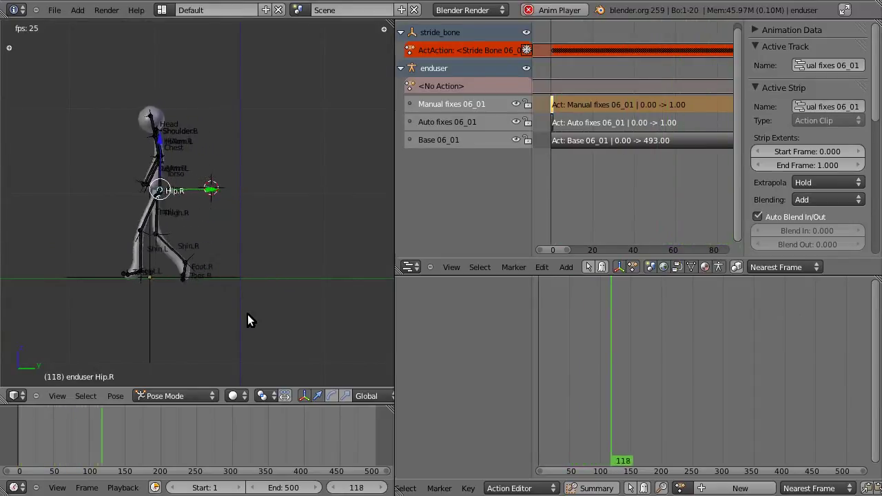
{"action": "key", "text": "Escape"}
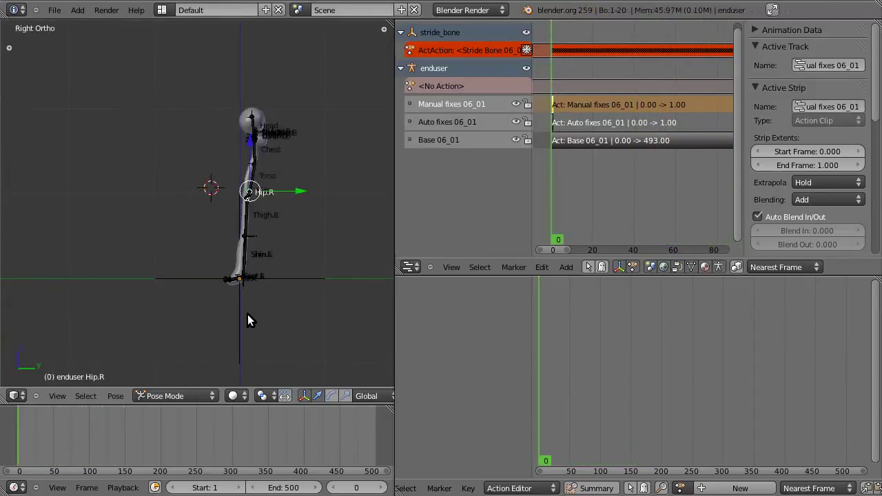
{"action": "key", "text": "KP_1"}
{"action": "scroll", "coordinate": [201, 238], "scroll_direction": "up", "scroll_amount": 4}
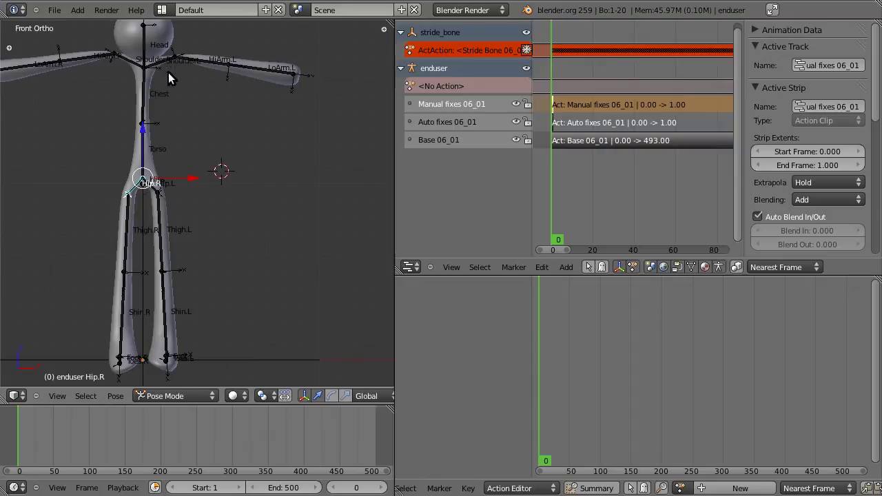
{"action": "left_click", "coordinate": [600, 331]}
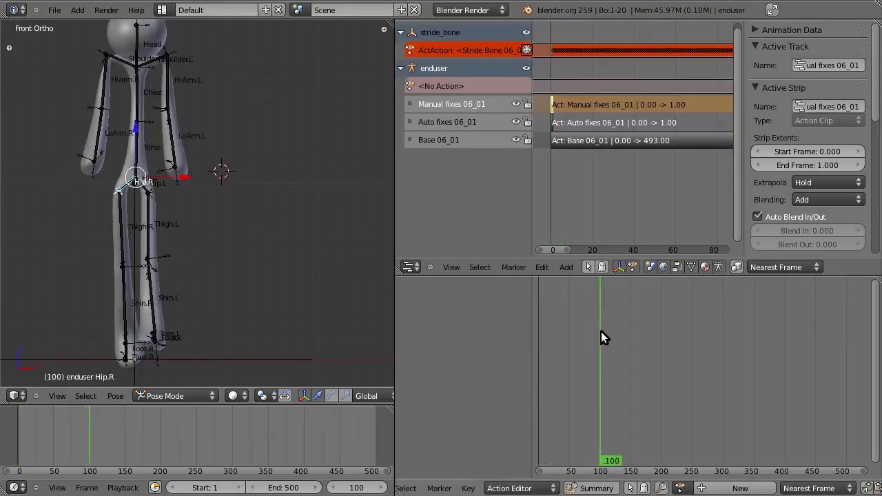
{"action": "scroll", "coordinate": [293, 262], "scroll_direction": "down", "scroll_amount": 2}
{"action": "scroll", "coordinate": [281, 277], "scroll_direction": "up", "scroll_amount": 2}
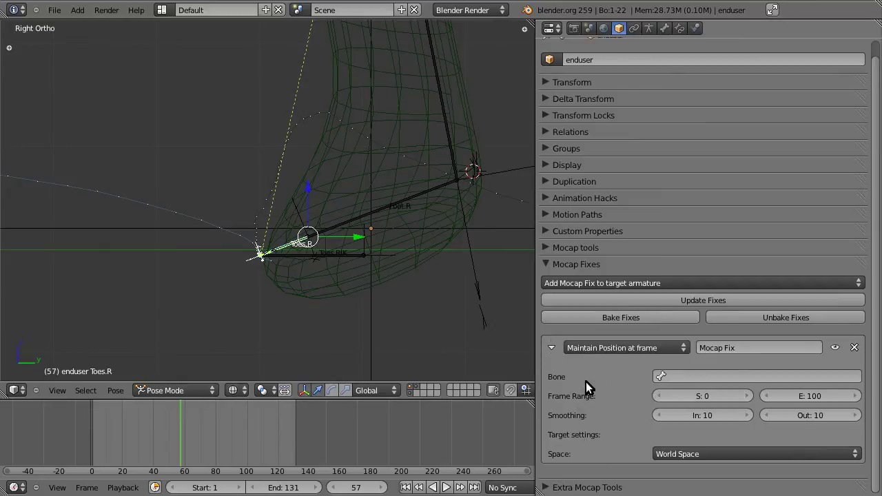
{"action": "left_click", "coordinate": [550, 348]}
{"action": "left_click", "coordinate": [551, 348]}
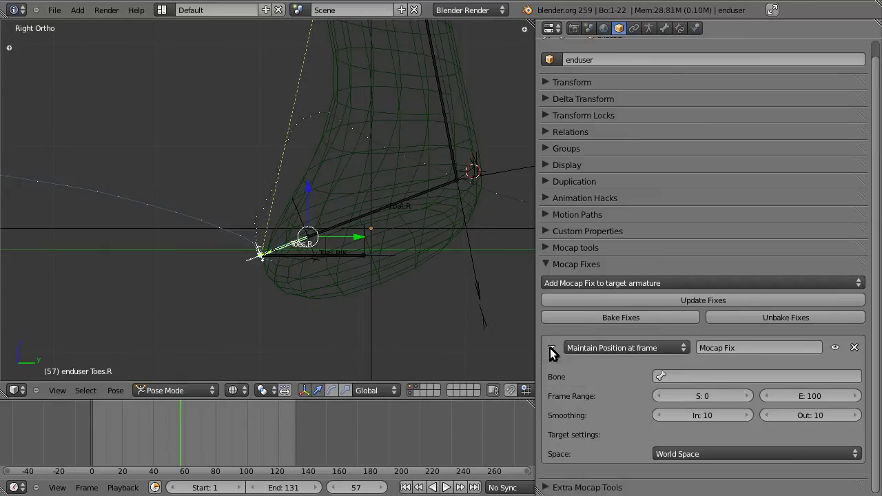
{"action": "left_click", "coordinate": [595, 344]}
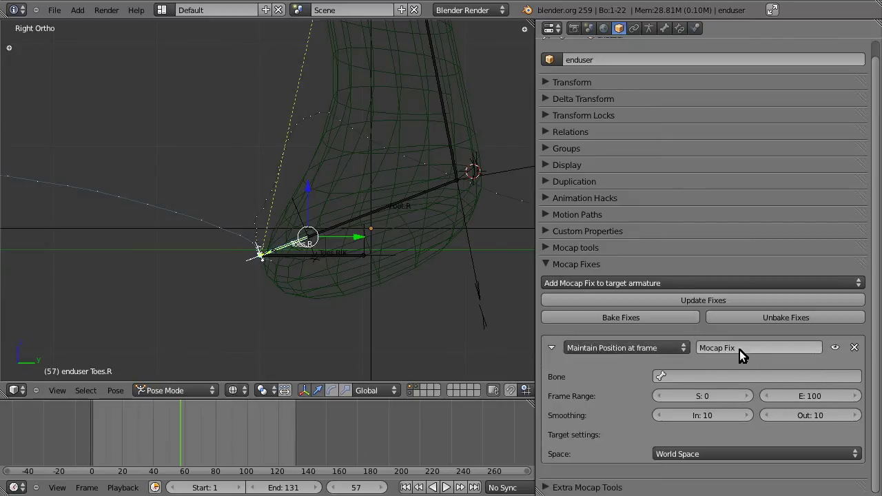
{"action": "left_click", "coordinate": [836, 348]}
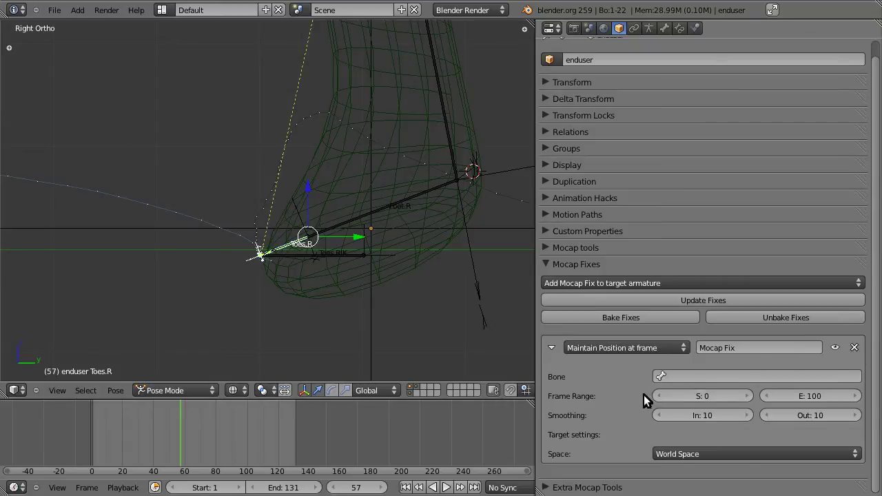
- Check when the Toes.R bone stays planted and set the mocap fix's frame range to start at 42 and end at 97
{"action": "scroll", "coordinate": [217, 316], "scroll_direction": "up", "scroll_amount": 4}
{"action": "left_click", "coordinate": [174, 437]}
{"action": "mouse_move", "coordinate": [173, 436]}
{"action": "left_mouse_down"}
{"action": "mouse_move", "coordinate": [145, 435]}
{"action": "mouse_move", "coordinate": [166, 440]}
{"action": "left_mouse_up"}
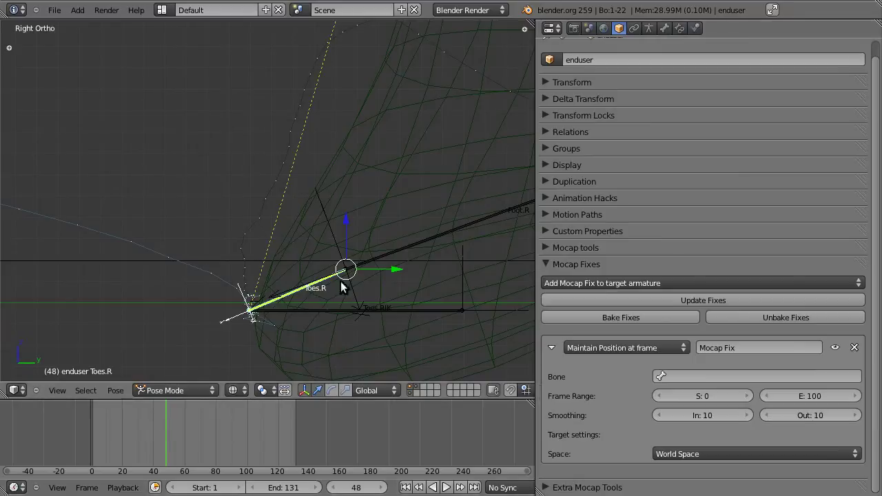
{"action": "left_click_drag", "start_coordinate": [162, 420], "coordinate": [243, 435]}
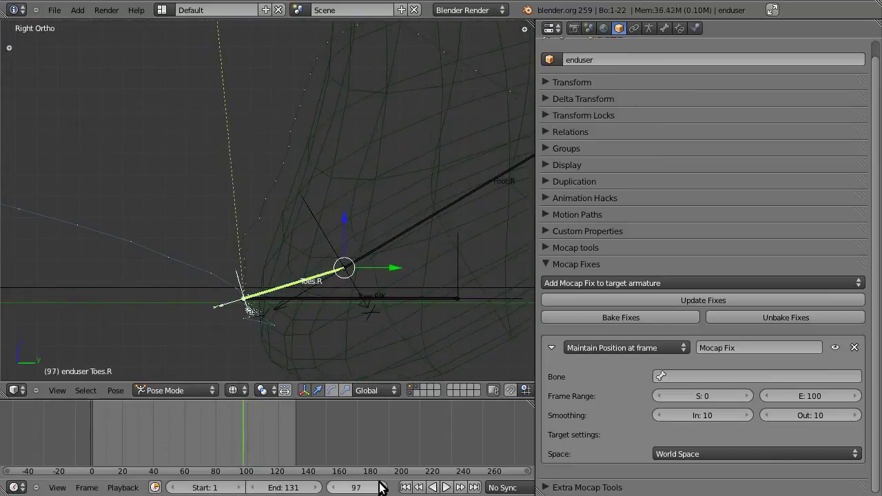
{"action": "left_click", "coordinate": [736, 396]}
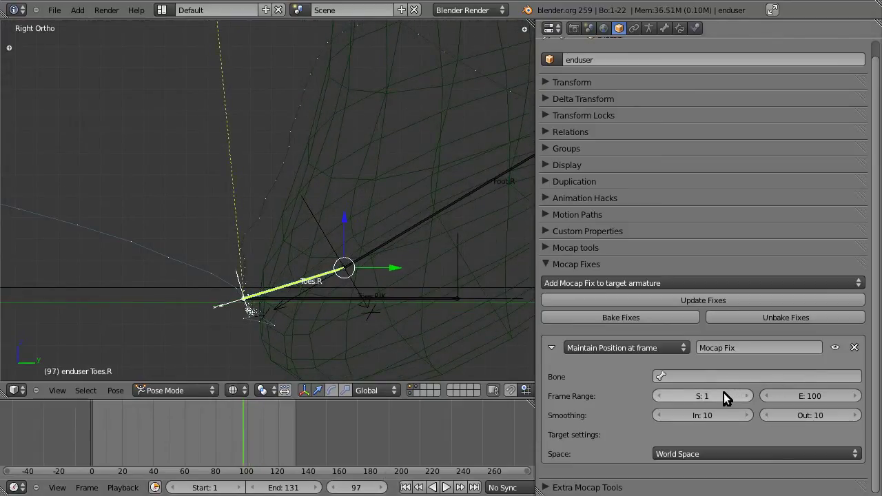
{"action": "left_click", "coordinate": [724, 393]}
{"action": "type", "text": "42"}
{"action": "key", "text": "Return"}
{"action": "left_click", "coordinate": [790, 391]}
{"action": "type", "text": "97"}
{"action": "key", "text": "Return"}
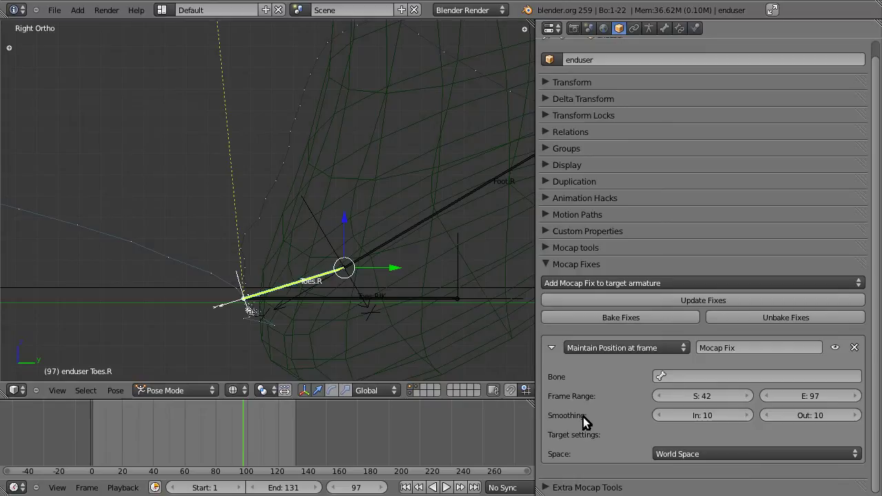
- Keep the fix in World Space and assign the Toes.R bone to it
{"action": "left_click", "coordinate": [669, 453]}
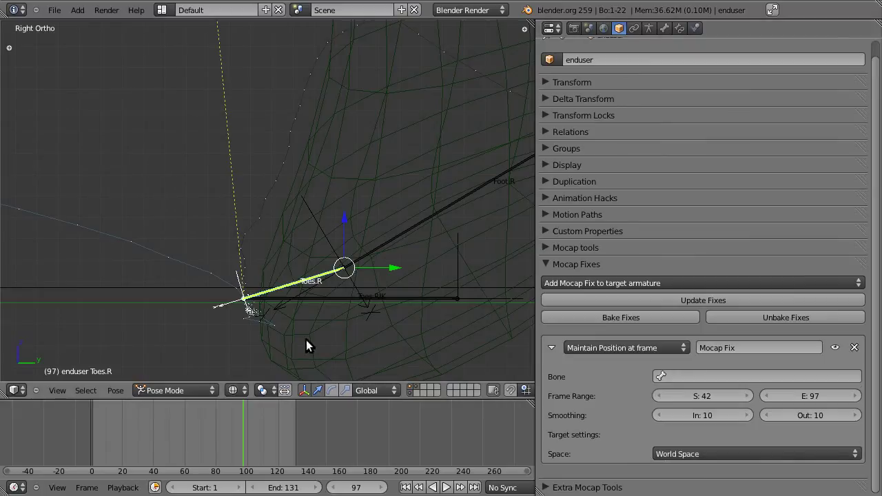
{"action": "scroll", "coordinate": [380, 344], "scroll_direction": "down", "scroll_amount": 5}
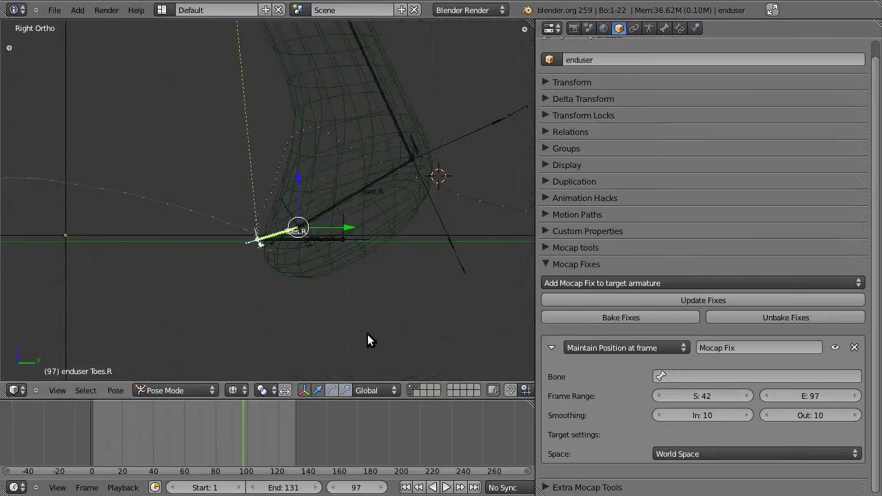
{"action": "scroll", "coordinate": [224, 184], "scroll_direction": "down", "scroll_amount": 2}
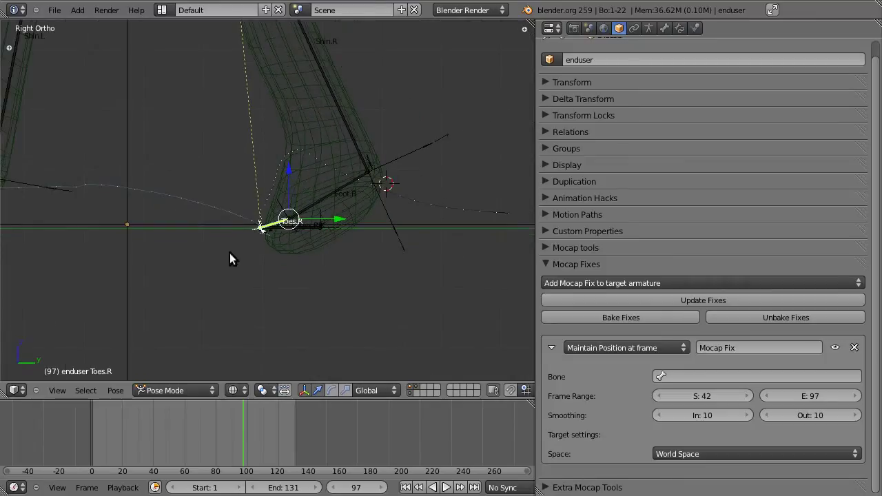
{"action": "scroll", "coordinate": [268, 286], "scroll_direction": "up", "scroll_amount": 6}
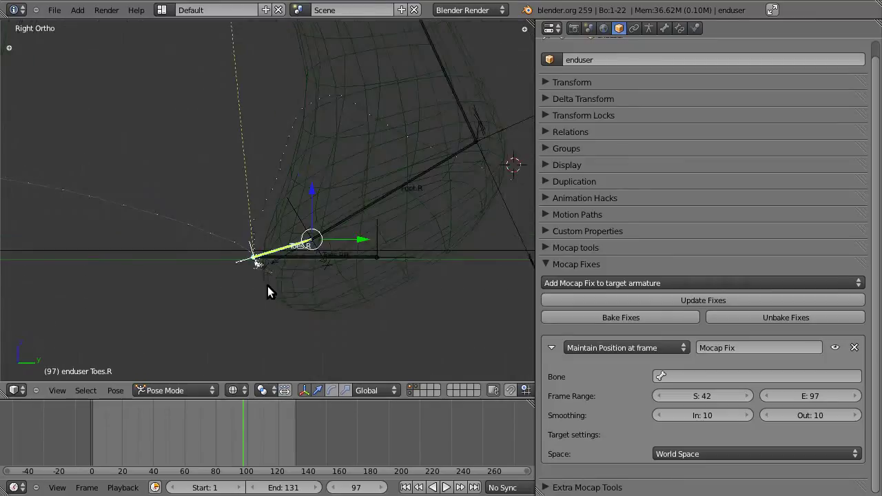
{"action": "left_click", "coordinate": [678, 377]}
{"action": "scroll", "coordinate": [722, 351], "scroll_direction": "down", "scroll_amount": 5}
{"action": "scroll", "coordinate": [722, 351], "scroll_direction": "down", "scroll_amount": 7}
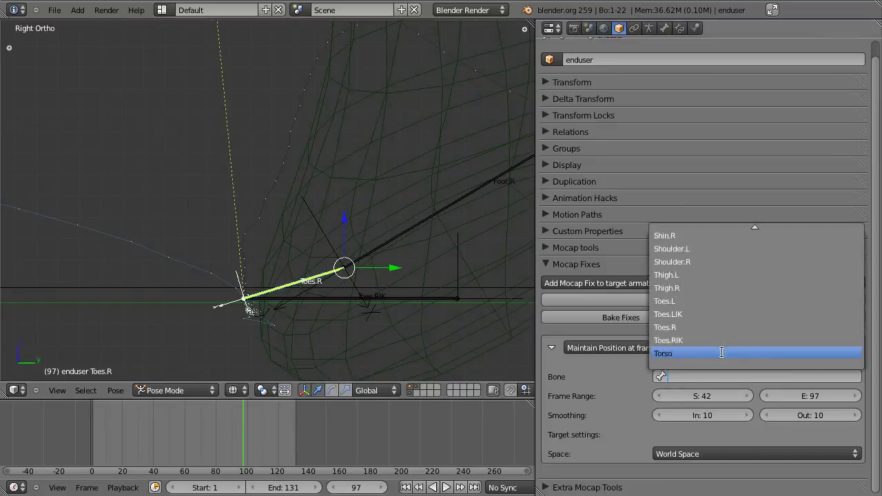
{"action": "left_click", "coordinate": [719, 328]}
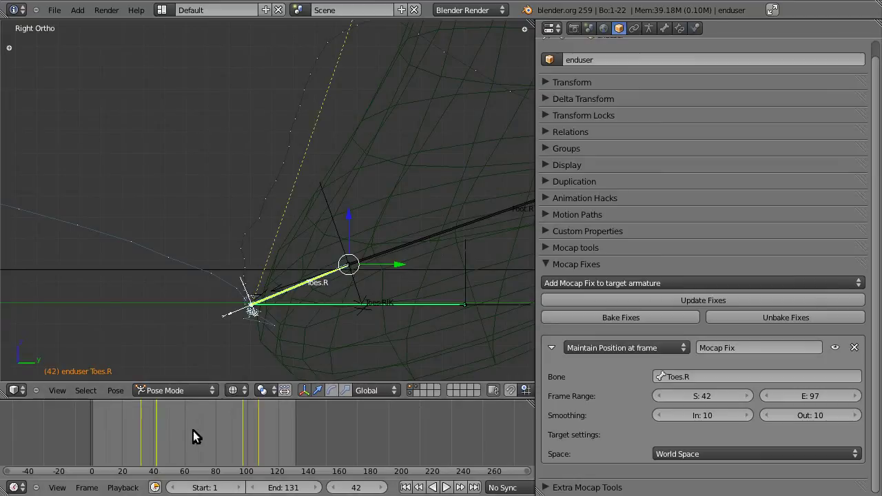
- Clear the old motion path of the Toes.R bone and recalculate it with the position fix applied
{"action": "mouse_move", "coordinate": [160, 432]}
{"action": "left_mouse_down"}
{"action": "mouse_move", "coordinate": [143, 433]}
{"action": "mouse_move", "coordinate": [176, 444]}
{"action": "mouse_move", "coordinate": [167, 441]}
{"action": "left_mouse_up"}
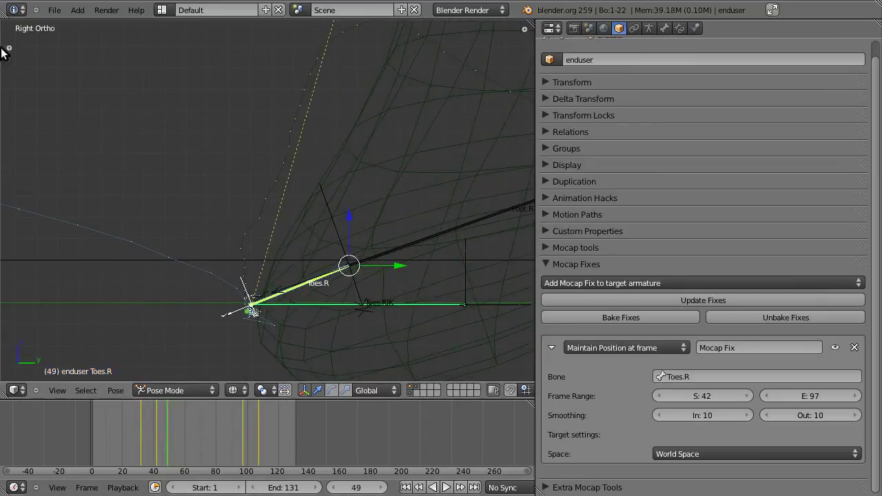
{"action": "left_click", "coordinate": [9, 48]}
{"action": "left_click", "coordinate": [57, 188]}
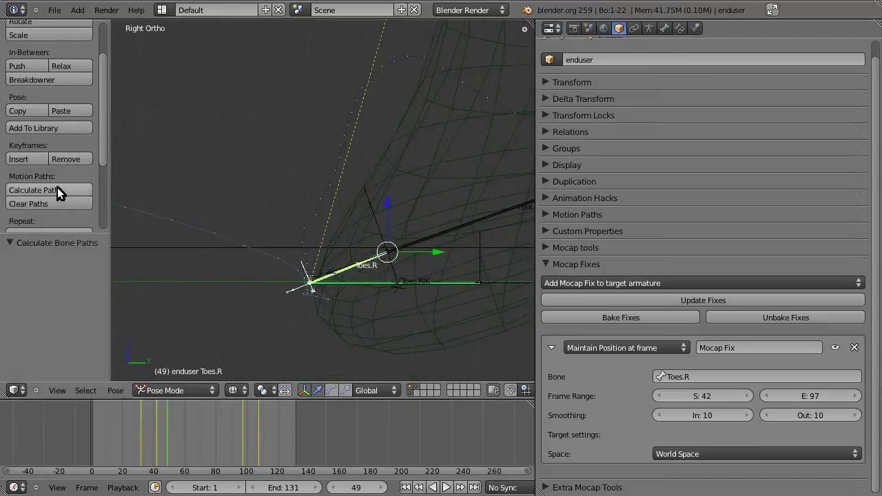
{"action": "left_click", "coordinate": [48, 201]}
{"action": "left_click", "coordinate": [52, 188]}
- Scrub to about frame 110 and examine the Toes.R motion path around the planted foot up close and from afar
{"action": "middle_click_drag", "start_coordinate": [319, 360], "coordinate": [280, 338], "text": "shift"}
{"action": "scroll", "coordinate": [282, 174], "scroll_direction": "up", "scroll_amount": 2}
{"action": "left_click_drag", "start_coordinate": [189, 449], "coordinate": [260, 442]}
{"action": "scroll", "coordinate": [255, 238], "scroll_direction": "down", "scroll_amount": 4}
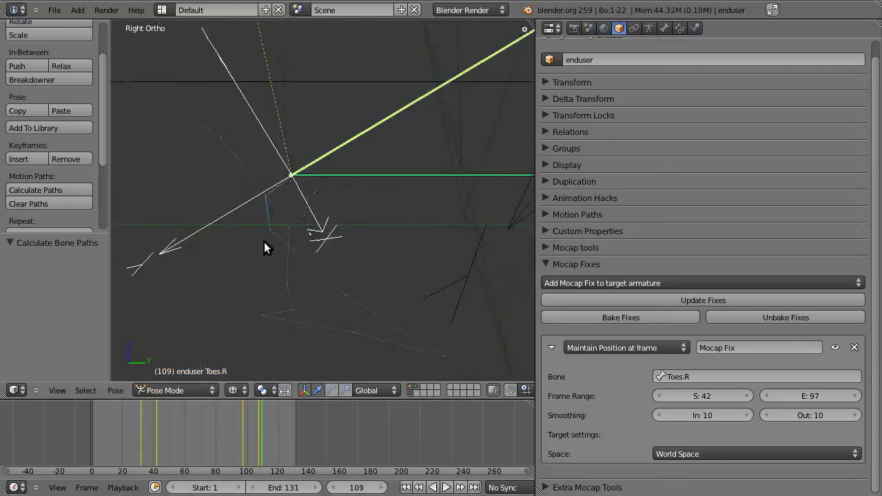
{"action": "scroll", "coordinate": [327, 254], "scroll_direction": "down", "scroll_amount": 5}
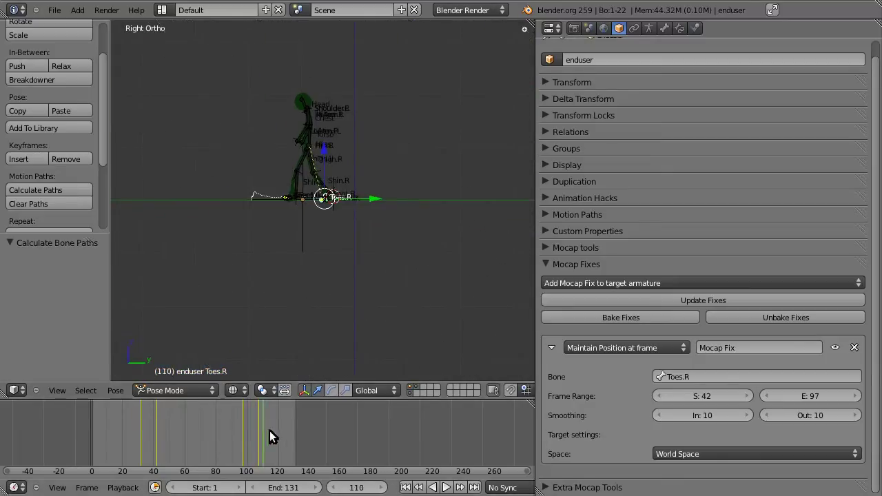
- Scrub to frame 22, clear the Toes.R motion path and switch the enduser rig to Object Mode
{"action": "left_click_drag", "start_coordinate": [250, 434], "coordinate": [125, 440]}
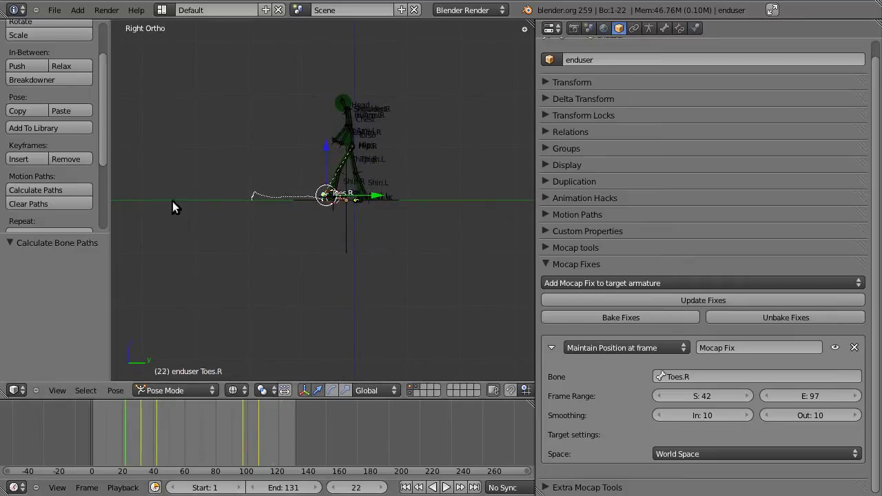
{"action": "scroll", "coordinate": [264, 178], "scroll_direction": "up", "scroll_amount": 3}
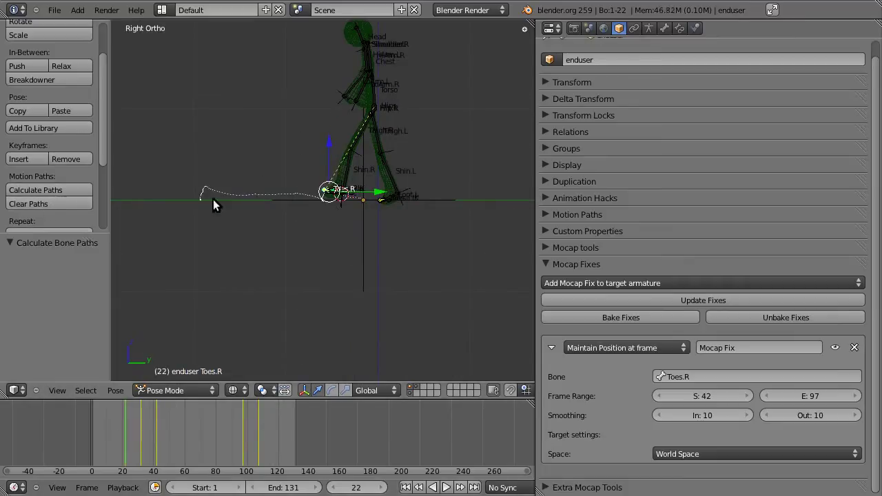
{"action": "left_click", "coordinate": [82, 204]}
{"action": "left_click", "coordinate": [172, 390]}
{"action": "left_click", "coordinate": [171, 378]}
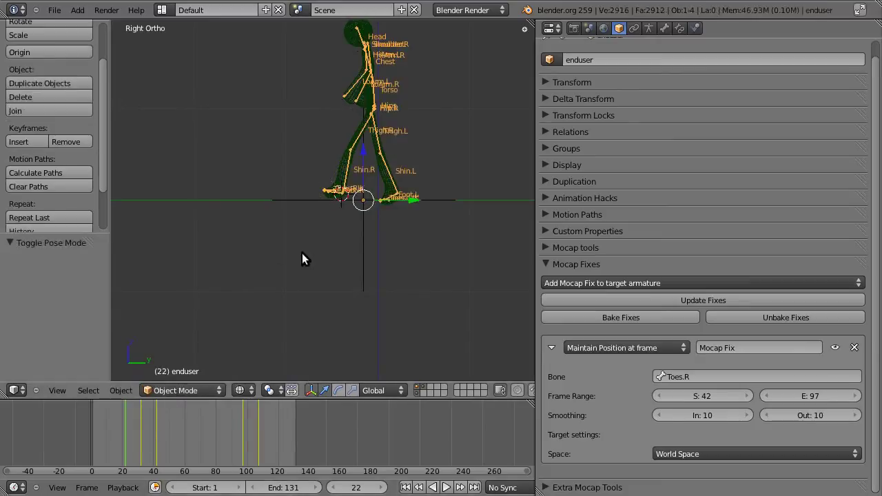
- Play the walk animation with solid shading and examine the planted right foot up close
{"action": "key", "text": "alt+a"}
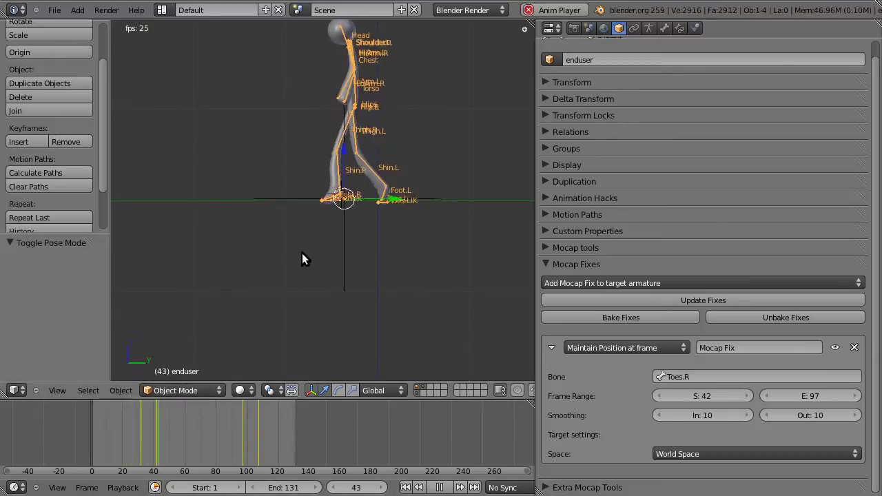
{"action": "scroll", "coordinate": [350, 253], "scroll_direction": "up", "scroll_amount": 5}
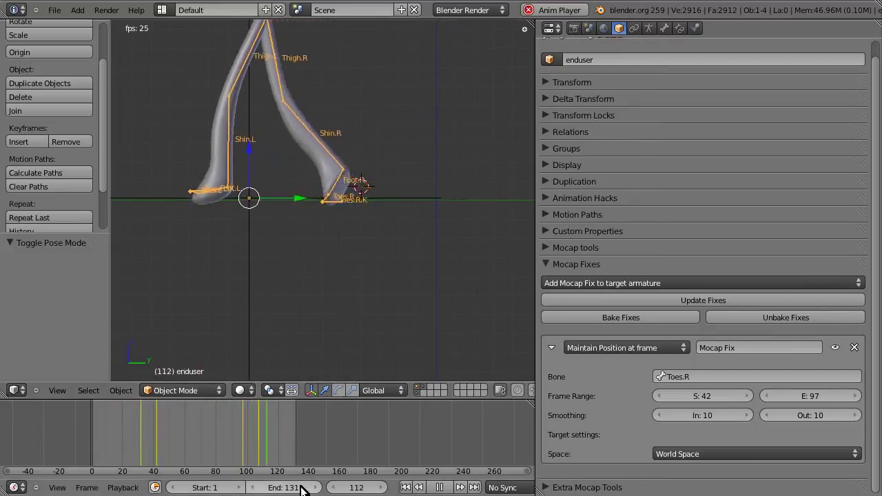
{"action": "key", "text": "Escape"}
- Set the animation's end frame to 132 and delete the Maintain Position mocap fix for Toes.R
{"action": "left_click_drag", "start_coordinate": [299, 487], "coordinate": [305, 486]}
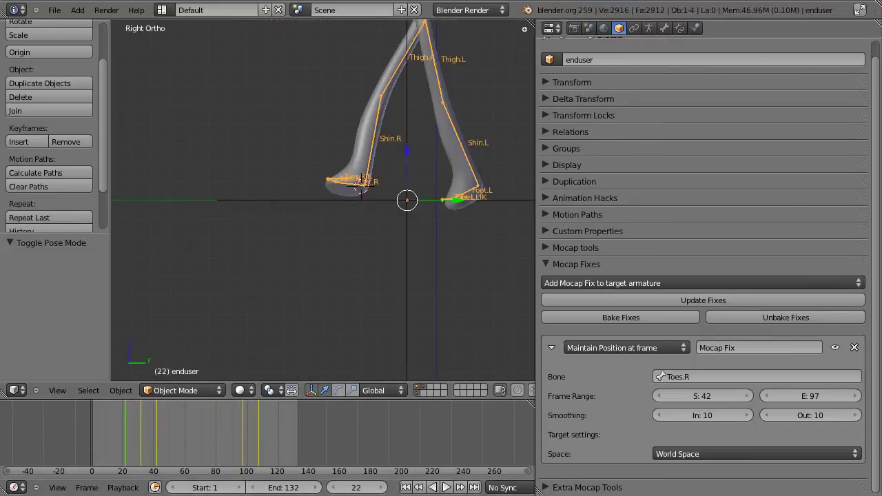
{"action": "key", "text": "alt+F11"}
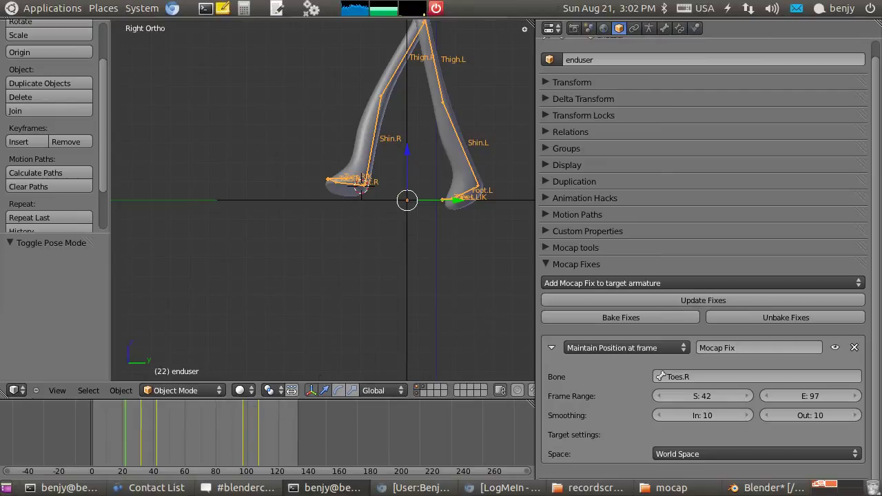
{"action": "left_click", "coordinate": [854, 348]}
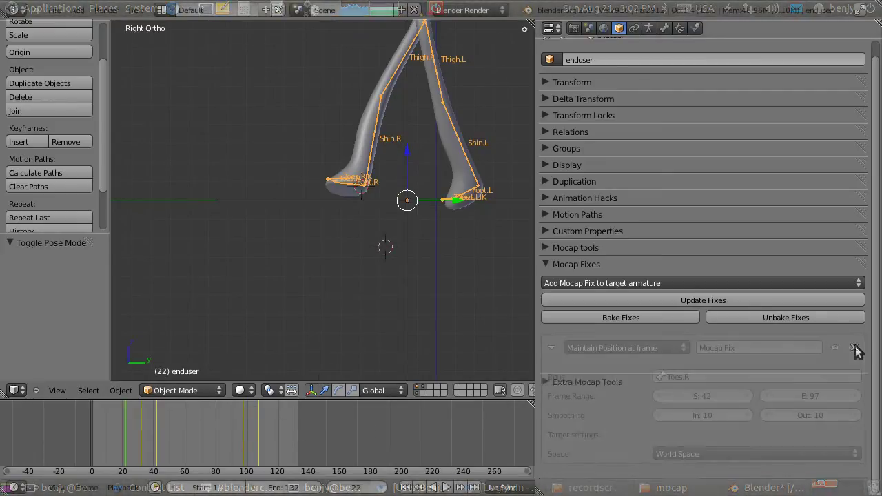
- Scrub to frame 34 and examine the enduser's feet relative to the ground line
{"action": "scroll", "coordinate": [403, 257], "scroll_direction": "up", "scroll_amount": 1}
{"action": "right_click", "coordinate": [361, 181]}
{"action": "right_click", "coordinate": [387, 215]}
{"action": "middle_click_drag", "start_coordinate": [386, 215], "coordinate": [330, 344], "text": "shift"}
{"action": "mouse_move", "coordinate": [136, 449]}
{"action": "left_mouse_down"}
{"action": "mouse_move", "coordinate": [151, 445]}
{"action": "mouse_move", "coordinate": [143, 441]}
{"action": "left_mouse_up"}
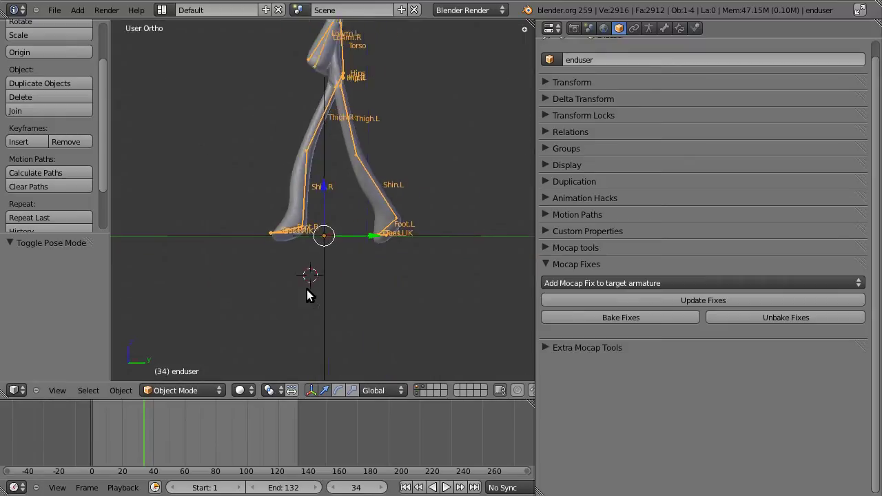
- Add a Maintain Position mocap fix to the enduser armature and assign it to bone Toes.R
{"action": "key", "text": "KP_1"}
{"action": "scroll", "coordinate": [307, 295], "scroll_direction": "up", "scroll_amount": 3}
{"action": "left_click", "coordinate": [617, 282]}
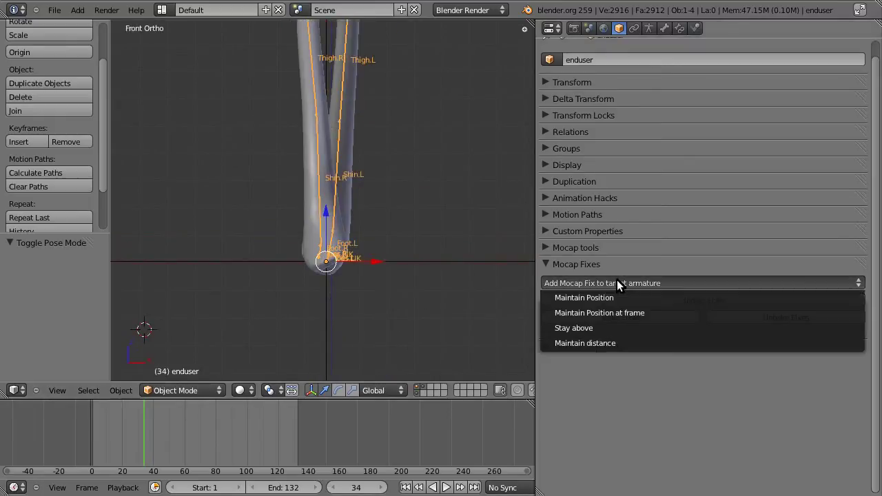
{"action": "left_click", "coordinate": [618, 297]}
{"action": "middle_click_drag", "start_coordinate": [373, 289], "coordinate": [231, 294]}
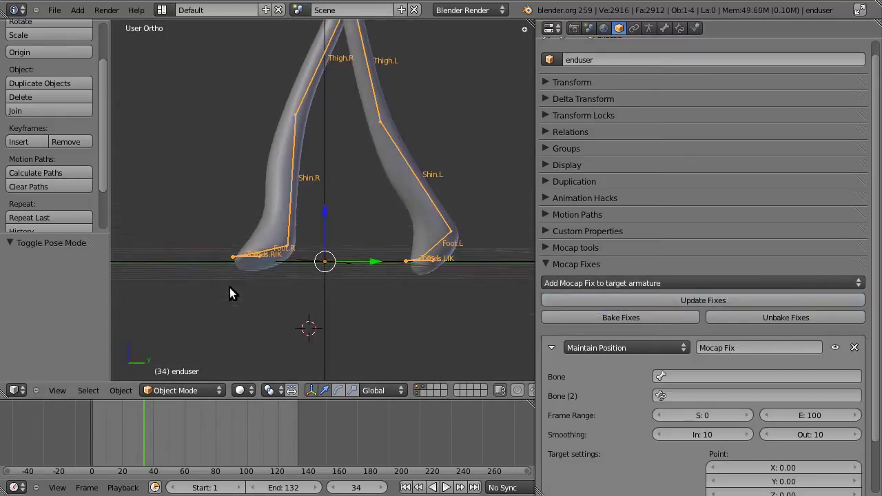
{"action": "left_click", "coordinate": [660, 376]}
{"action": "scroll", "coordinate": [754, 355], "scroll_direction": "down", "scroll_amount": 10}
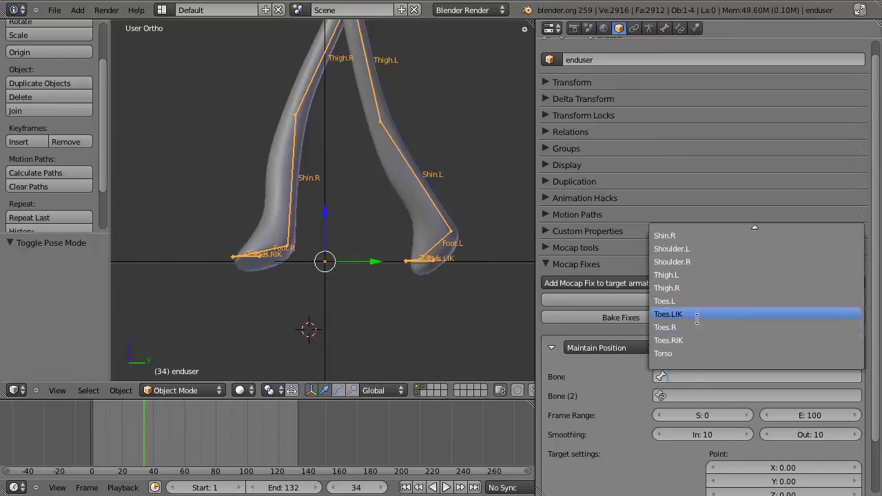
{"action": "left_click", "coordinate": [688, 328]}
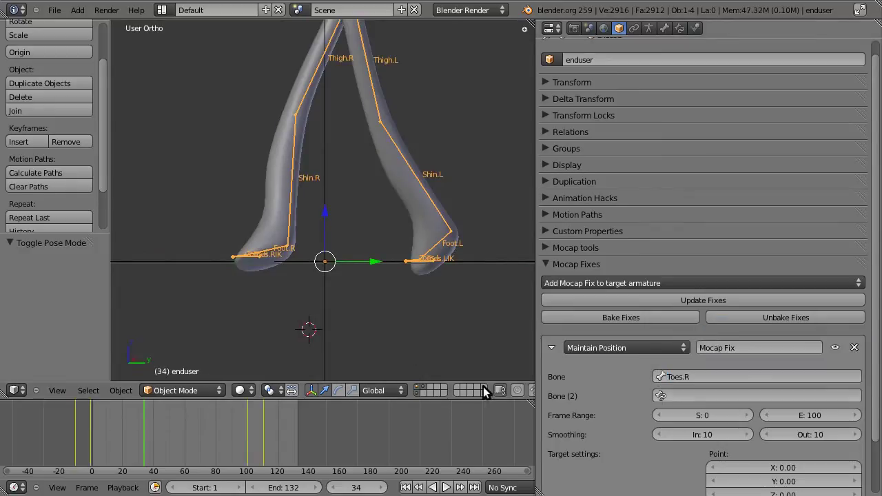
- Set the Toes.R fix's space to Object space and scrub through the walk to examine the right foot from the front and side
{"action": "scroll", "coordinate": [425, 322], "scroll_direction": "down", "scroll_amount": 5}
{"action": "scroll", "coordinate": [671, 395], "scroll_direction": "down", "scroll_amount": 2}
{"action": "left_click", "coordinate": [162, 452]}
{"action": "left_click_drag", "start_coordinate": [162, 452], "coordinate": [189, 443]}
{"action": "scroll", "coordinate": [392, 307], "scroll_direction": "down", "scroll_amount": 2}
{"action": "left_click", "coordinate": [705, 455]}
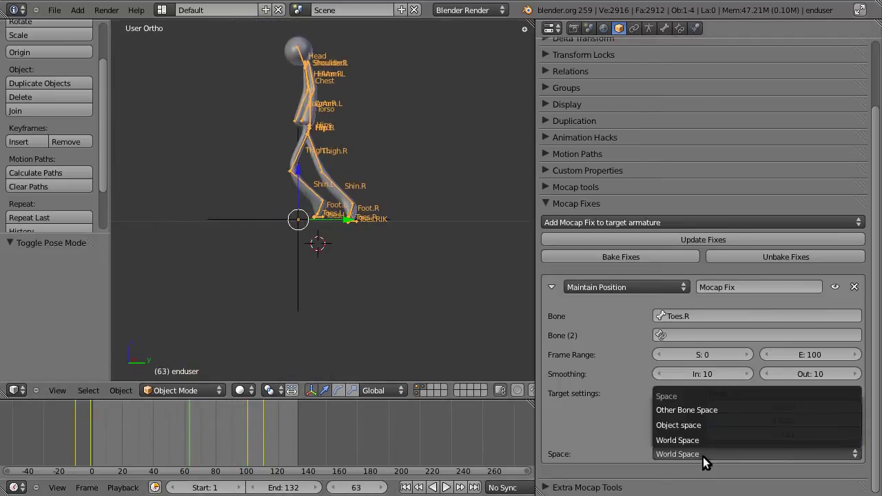
{"action": "left_click", "coordinate": [698, 425]}
{"action": "left_click_drag", "start_coordinate": [262, 420], "coordinate": [186, 428]}
{"action": "middle_click_drag", "start_coordinate": [345, 207], "coordinate": [464, 265]}
{"action": "left_click_drag", "start_coordinate": [193, 418], "coordinate": [142, 436]}
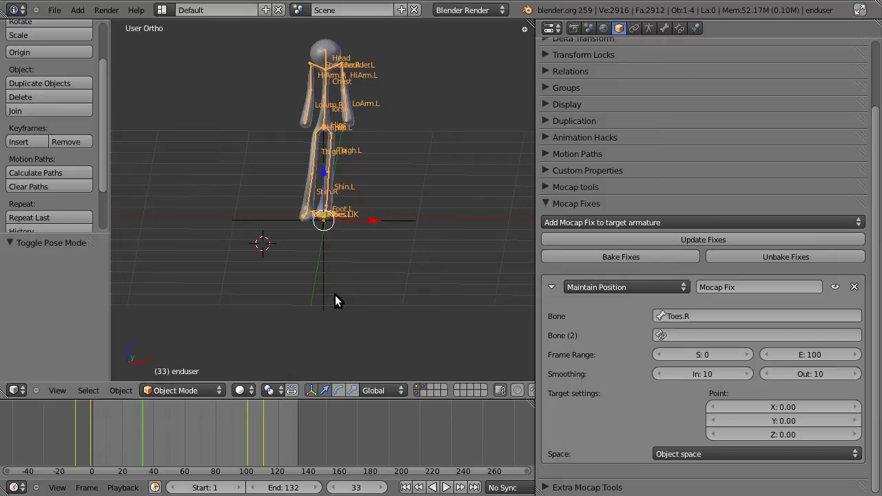
{"action": "key", "text": "KP_3"}
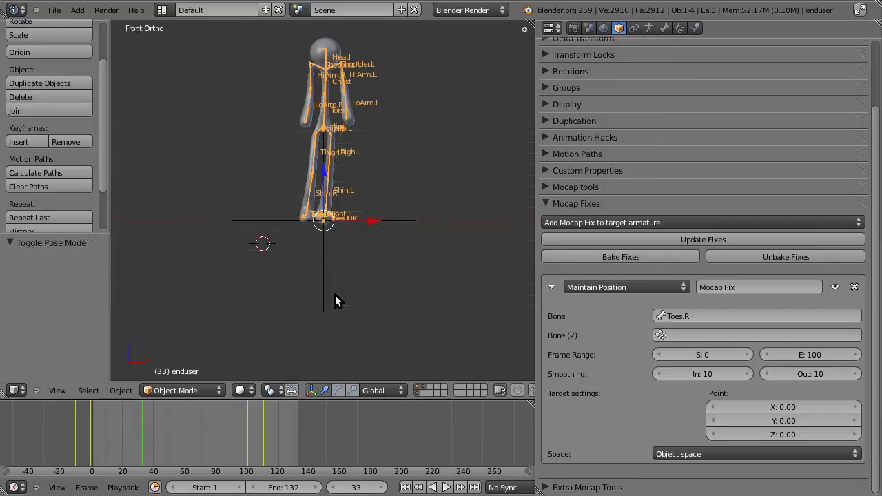
{"action": "mouse_move", "coordinate": [153, 422]}
{"action": "left_mouse_down"}
{"action": "mouse_move", "coordinate": [161, 422]}
{"action": "mouse_move", "coordinate": [153, 423]}
{"action": "left_mouse_up"}
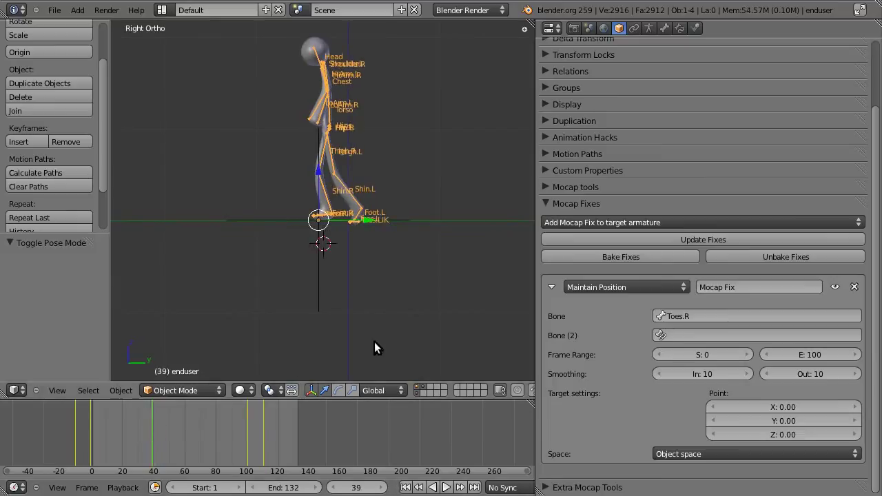
- Set the Toes.R fix's space to Other Bone Space with Toes.L as the second bone
{"action": "left_click", "coordinate": [701, 454]}
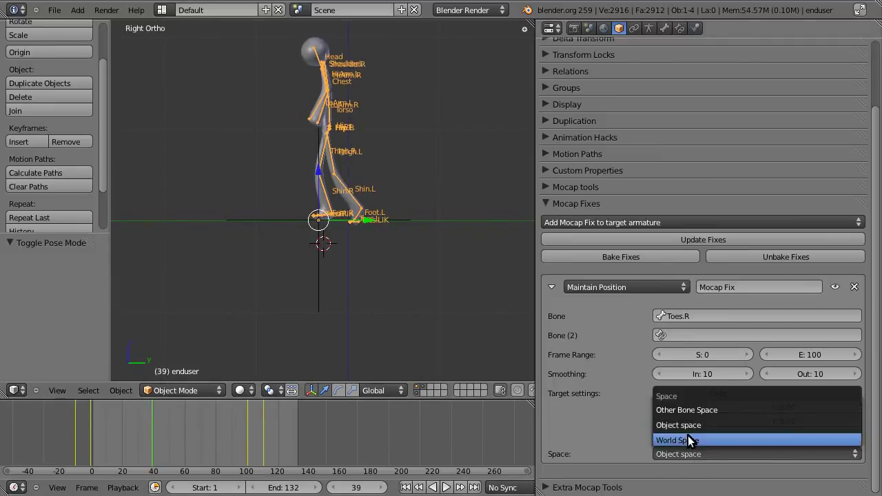
{"action": "left_click", "coordinate": [694, 406]}
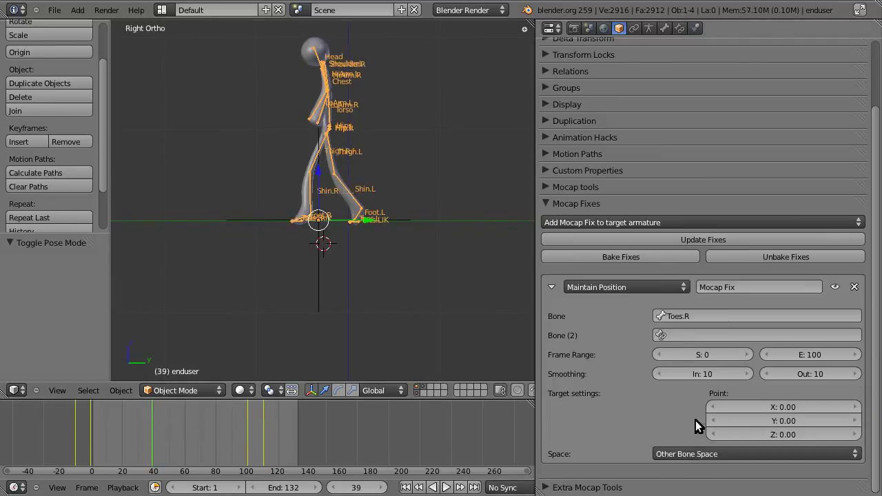
{"action": "left_click", "coordinate": [667, 336]}
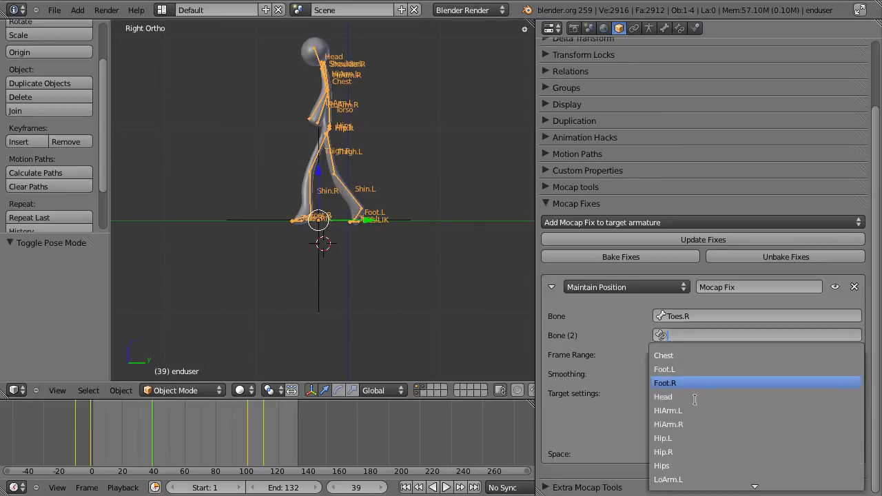
{"action": "scroll", "coordinate": [710, 479], "scroll_direction": "down", "scroll_amount": 5}
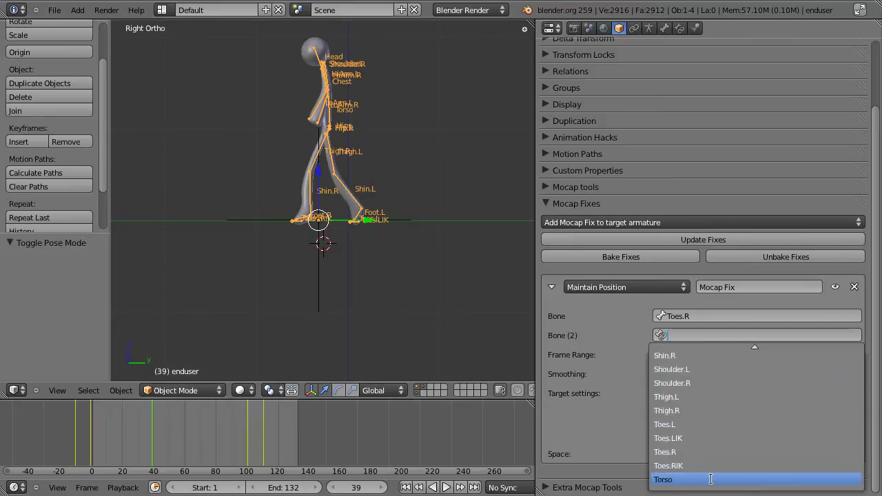
{"action": "left_click", "coordinate": [709, 424]}
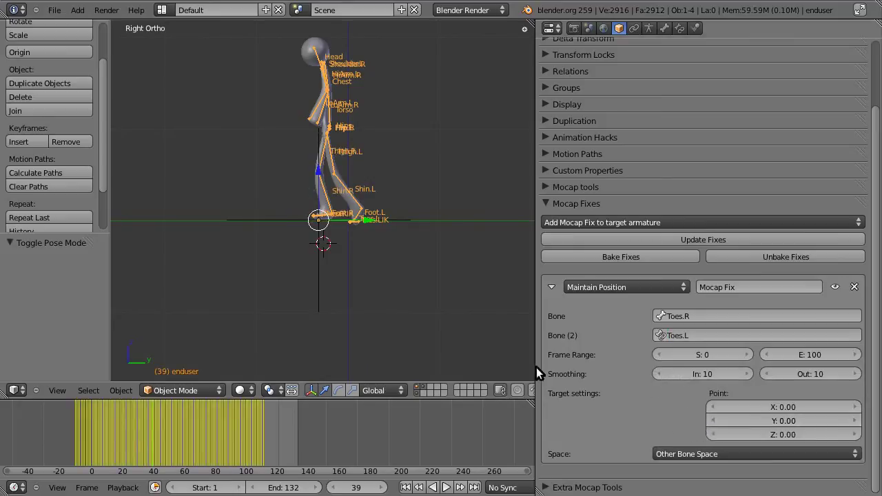
- Scrub through the walk and examine how the right toes follow the left toes from several angles
{"action": "scroll", "coordinate": [305, 313], "scroll_direction": "up", "scroll_amount": 3}
{"action": "middle_click_drag", "start_coordinate": [305, 313], "coordinate": [249, 358]}
{"action": "left_click", "coordinate": [159, 422]}
{"action": "middle_click_drag", "start_coordinate": [341, 301], "coordinate": [373, 338]}
{"action": "left_click_drag", "start_coordinate": [217, 417], "coordinate": [210, 443]}
{"action": "middle_click_drag", "start_coordinate": [346, 300], "coordinate": [276, 304]}
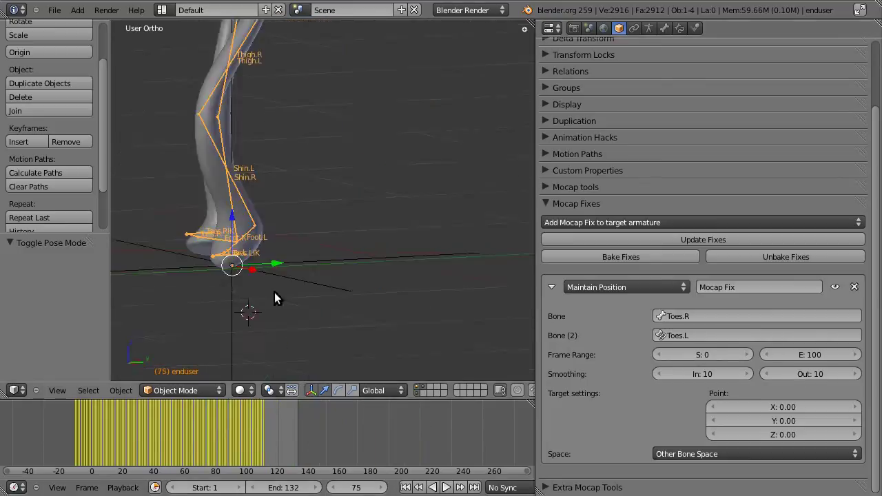
{"action": "left_click_drag", "start_coordinate": [173, 429], "coordinate": [159, 429]}
- Set the fix's target point X to 5 and examine the right leg at several frames of the walk
{"action": "left_click", "coordinate": [793, 408]}
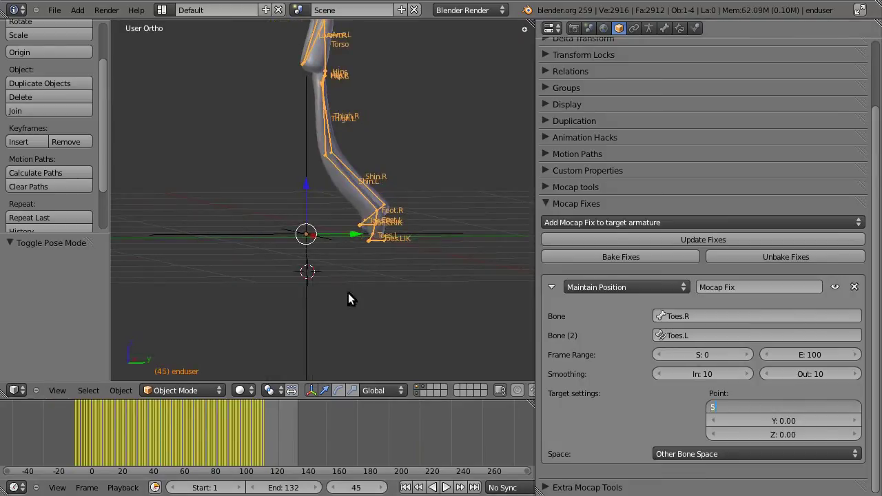
{"action": "key", "text": "Return"}
{"action": "scroll", "coordinate": [333, 298], "scroll_direction": "up", "scroll_amount": 3}
{"action": "scroll", "coordinate": [449, 302], "scroll_direction": "down", "scroll_amount": 6}
{"action": "middle_click_drag", "start_coordinate": [428, 304], "coordinate": [450, 251]}
{"action": "key", "text": "Left"}
{"action": "key", "text": "Left"}
{"action": "key", "text": "Left"}
{"action": "key", "text": "Left"}
{"action": "key", "text": "Left"}
{"action": "key", "text": "Left"}
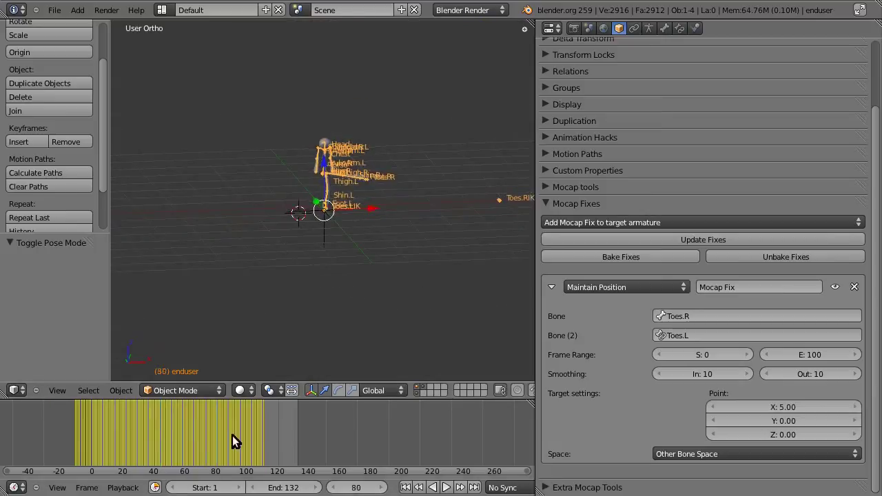
{"action": "scroll", "coordinate": [399, 246], "scroll_direction": "up", "scroll_amount": 2}
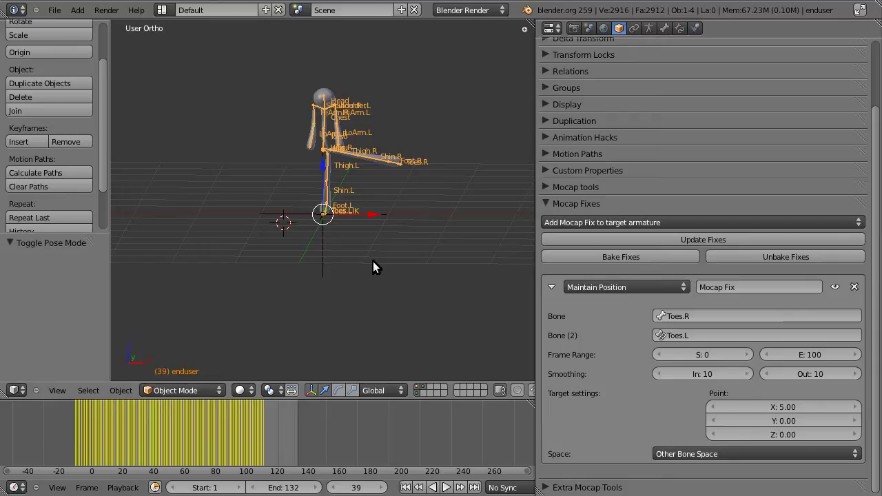
- Remove the Maintain Position fix from the armature
{"action": "left_click", "coordinate": [855, 288]}
{"action": "scroll", "coordinate": [457, 321], "scroll_direction": "up", "scroll_amount": 5}
{"action": "middle_click_drag", "start_coordinate": [457, 321], "coordinate": [365, 301]}
- Scrub the walk in the uneven terrain scene and examine where the character's feet meet the ground
{"action": "key", "text": "KP_3"}
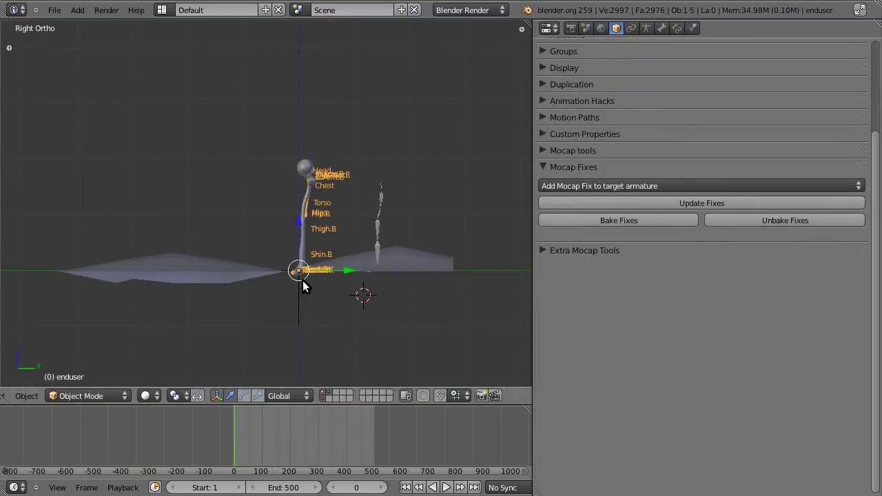
{"action": "middle_click_drag", "start_coordinate": [350, 227], "coordinate": [258, 444]}
{"action": "scroll", "coordinate": [321, 308], "scroll_direction": "down", "scroll_amount": 4}
{"action": "mouse_move", "coordinate": [245, 442]}
{"action": "left_mouse_down"}
{"action": "mouse_move", "coordinate": [279, 447]}
{"action": "mouse_move", "coordinate": [252, 447]}
{"action": "left_mouse_up"}
{"action": "middle_click_drag", "start_coordinate": [358, 331], "coordinate": [268, 306]}
{"action": "middle_click_drag", "start_coordinate": [433, 293], "coordinate": [404, 266]}
{"action": "middle_click_drag", "start_coordinate": [268, 288], "coordinate": [235, 299]}
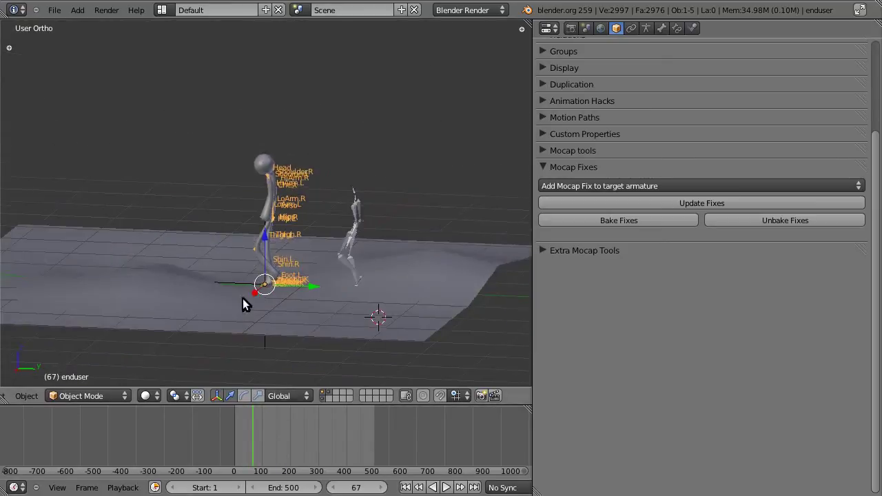
{"action": "middle_click_drag", "start_coordinate": [404, 331], "coordinate": [422, 322]}
{"action": "left_click_drag", "start_coordinate": [276, 419], "coordinate": [294, 431]}
{"action": "middle_click_drag", "start_coordinate": [290, 372], "coordinate": [469, 354]}
{"action": "left_click_drag", "start_coordinate": [334, 422], "coordinate": [251, 439]}
{"action": "middle_click_drag", "start_coordinate": [336, 323], "coordinate": [115, 339]}
{"action": "key", "text": "KP_3"}
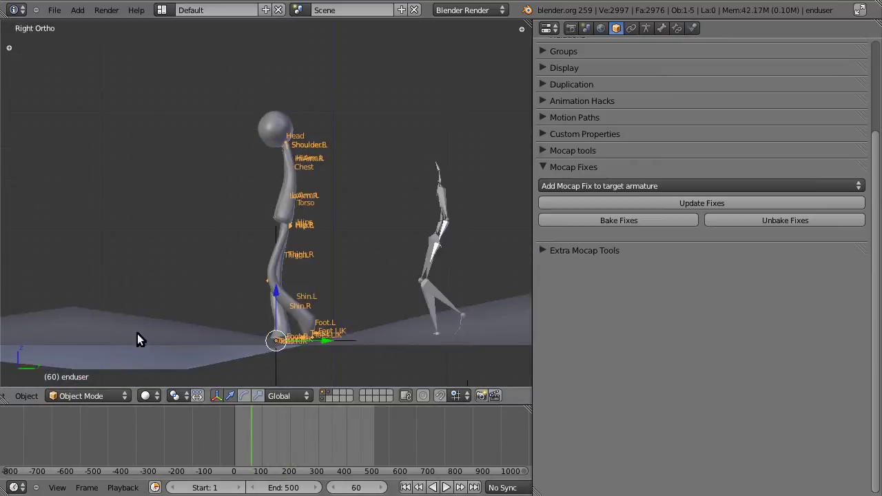
- Show the scene in wireframe and add a Stay above mocap fix to the enduser armature
{"action": "key", "text": "z"}
{"action": "scroll", "coordinate": [232, 357], "scroll_direction": "up", "scroll_amount": 2}
{"action": "middle_click_drag", "start_coordinate": [233, 347], "coordinate": [336, 303], "text": "shift"}
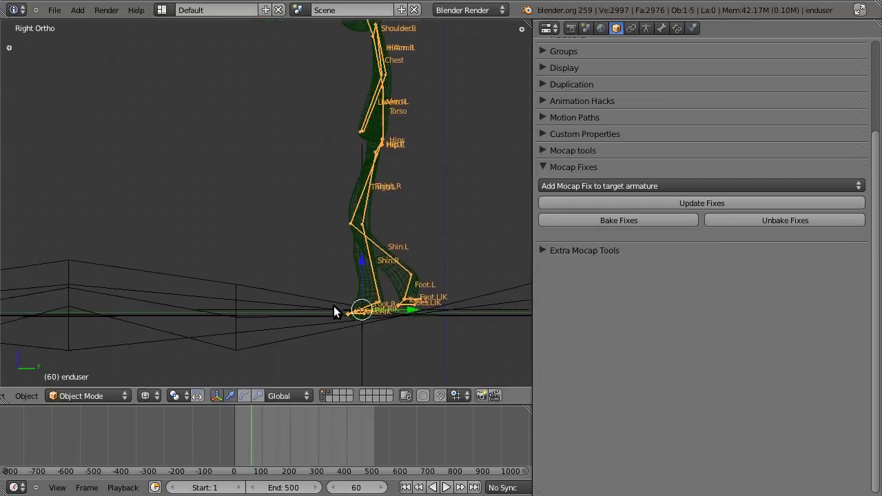
{"action": "left_click", "coordinate": [652, 186]}
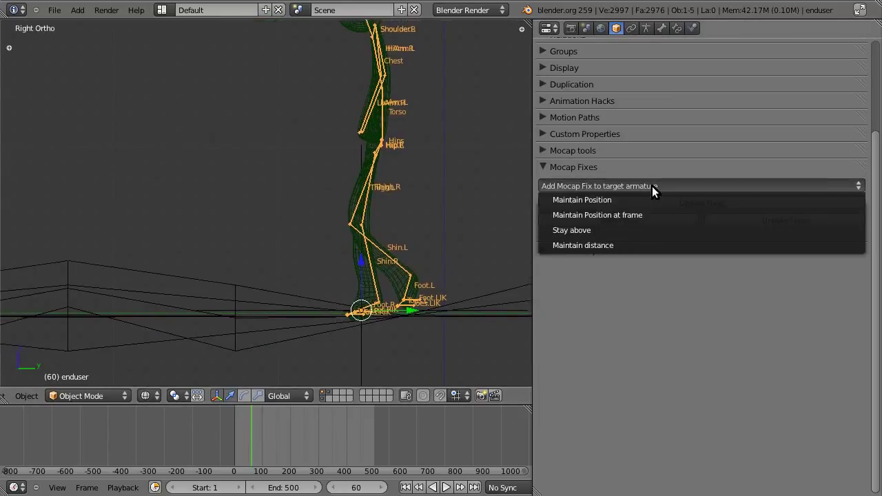
{"action": "left_click", "coordinate": [647, 230]}
- Set Plane as the target mesh of the Stay above fix
{"action": "scroll", "coordinate": [424, 342], "scroll_direction": "up", "scroll_amount": 2}
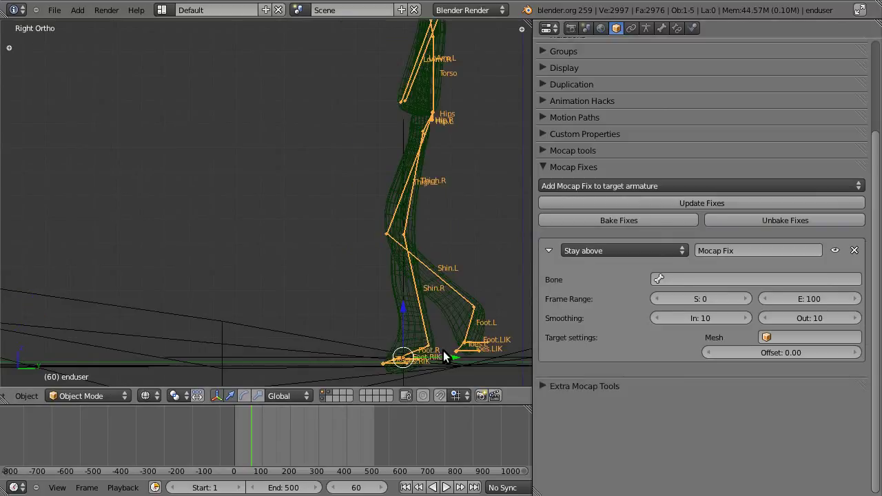
{"action": "middle_click_drag", "start_coordinate": [443, 351], "coordinate": [309, 240], "text": "shift"}
{"action": "scroll", "coordinate": [345, 292], "scroll_direction": "up", "scroll_amount": 4}
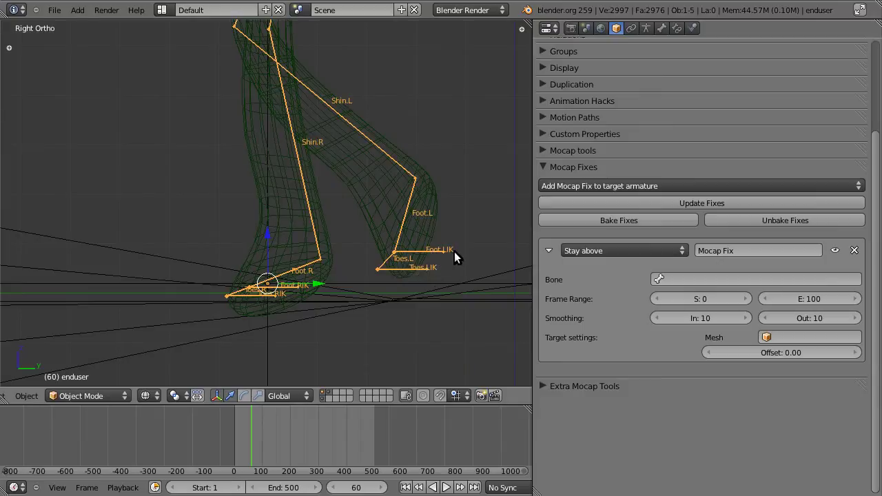
{"action": "scroll", "coordinate": [454, 252], "scroll_direction": "down", "scroll_amount": 5}
{"action": "left_click", "coordinate": [458, 275]}
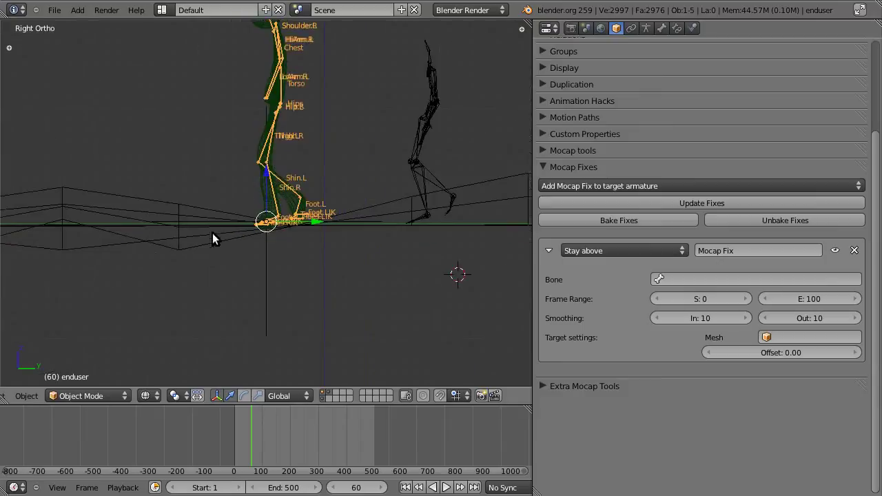
{"action": "scroll", "coordinate": [369, 314], "scroll_direction": "up", "scroll_amount": 7}
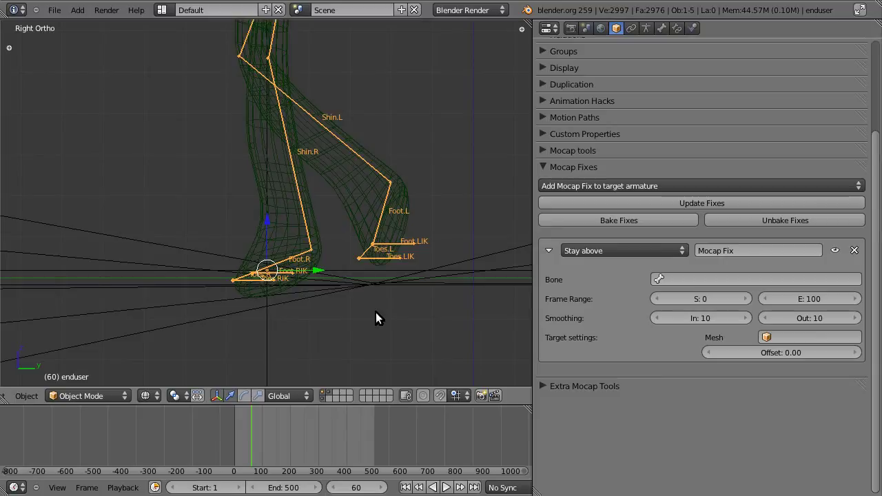
{"action": "scroll", "coordinate": [376, 312], "scroll_direction": "down", "scroll_amount": 5}
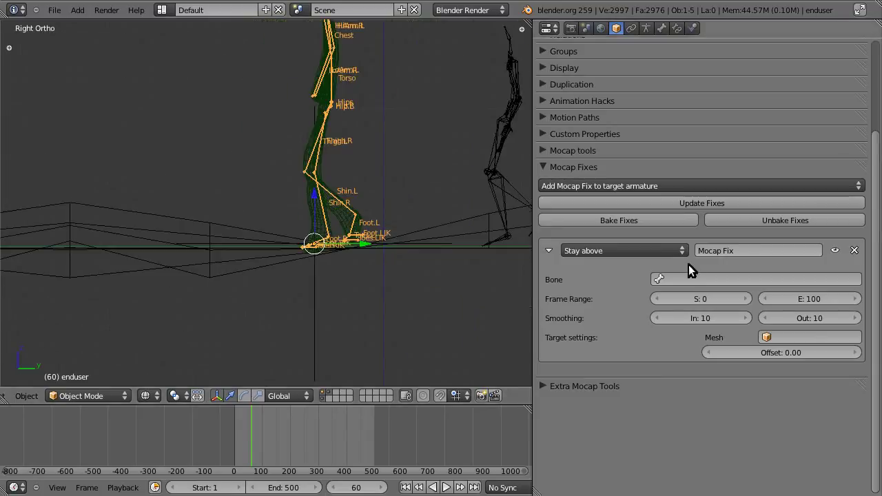
{"action": "left_click", "coordinate": [780, 339]}
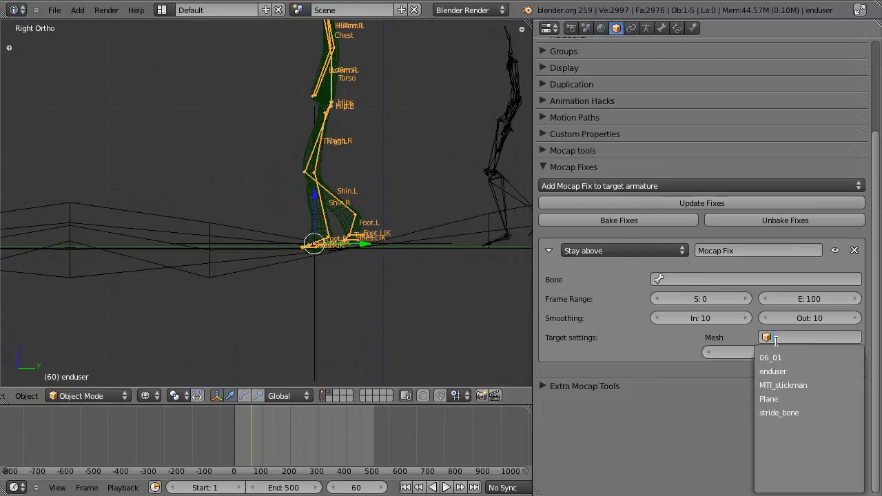
{"action": "left_click", "coordinate": [772, 397]}
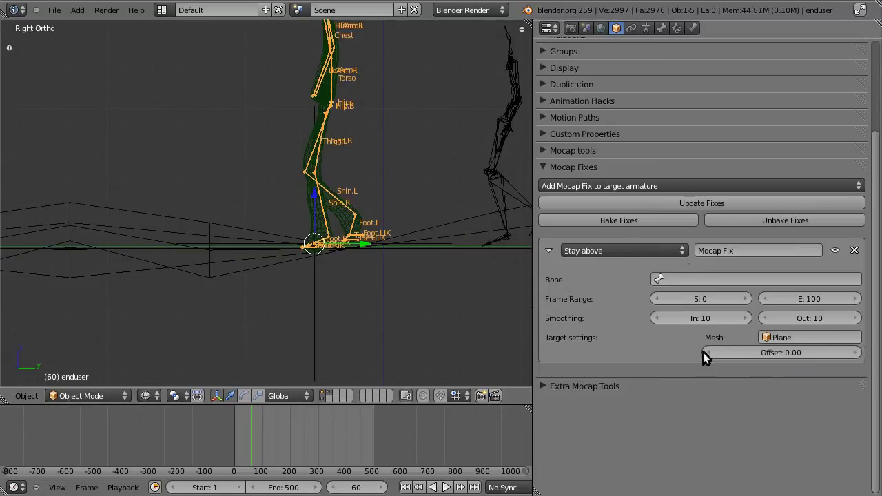
- Set the end of the Stay above fix's frame range to 500
{"action": "left_click", "coordinate": [789, 297]}
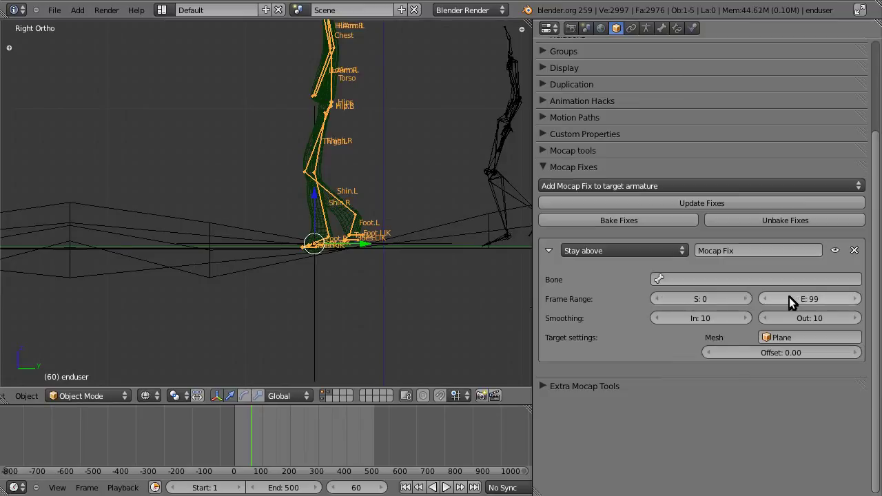
{"action": "left_click", "coordinate": [802, 299]}
{"action": "type", "text": "500"}
{"action": "key", "text": "Return"}
- Scrub through the walk and examine the feet against the terrain in solid shading from several angles
{"action": "scroll", "coordinate": [192, 197], "scroll_direction": "down", "scroll_amount": 8}
{"action": "left_click_drag", "start_coordinate": [242, 412], "coordinate": [246, 435]}
{"action": "scroll", "coordinate": [234, 296], "scroll_direction": "up", "scroll_amount": 8}
{"action": "left_click", "coordinate": [235, 421]}
{"action": "scroll", "coordinate": [344, 299], "scroll_direction": "up", "scroll_amount": 2}
{"action": "scroll", "coordinate": [344, 299], "scroll_direction": "down", "scroll_amount": 2}
{"action": "left_click_drag", "start_coordinate": [270, 423], "coordinate": [257, 423]}
{"action": "middle_click_drag", "start_coordinate": [279, 310], "coordinate": [303, 294]}
{"action": "key", "text": "z"}
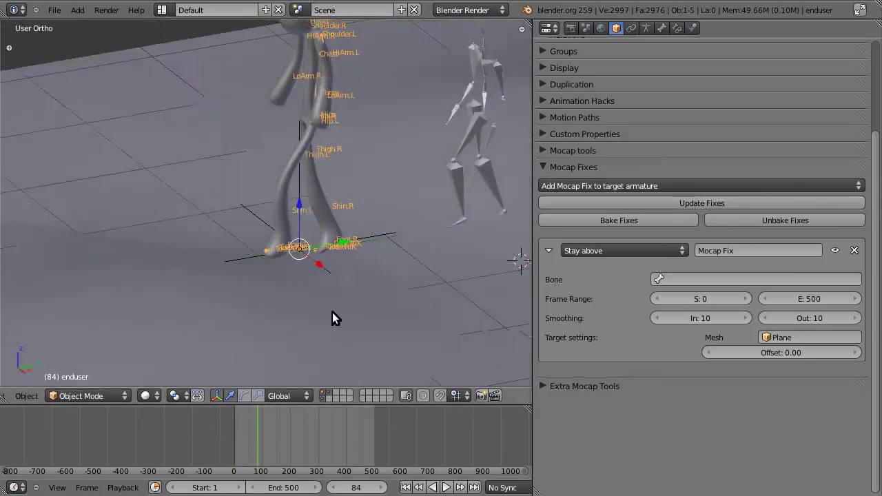
{"action": "left_click_drag", "start_coordinate": [280, 412], "coordinate": [285, 412]}
{"action": "middle_click_drag", "start_coordinate": [262, 331], "coordinate": [203, 268]}
- Assign the Stay above fix to bone Foot.R
{"action": "left_click", "coordinate": [660, 280]}
{"action": "scroll", "coordinate": [752, 425], "scroll_direction": "down", "scroll_amount": 2}
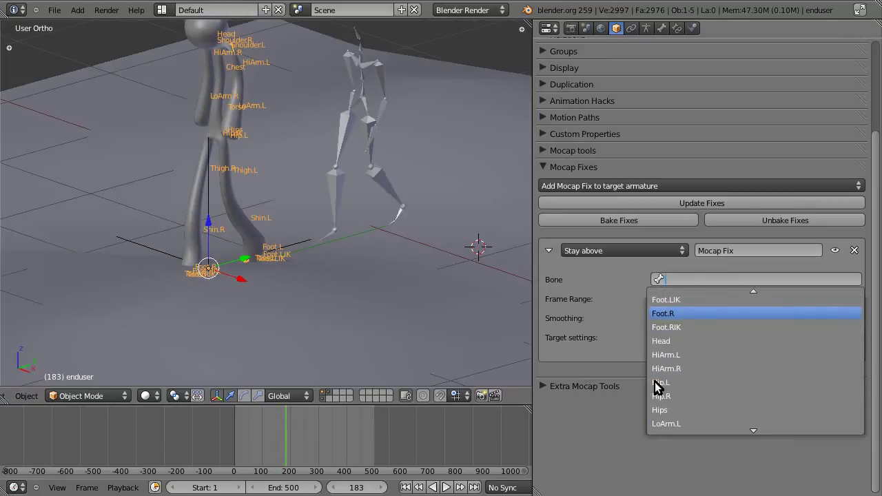
{"action": "key", "text": "Return"}
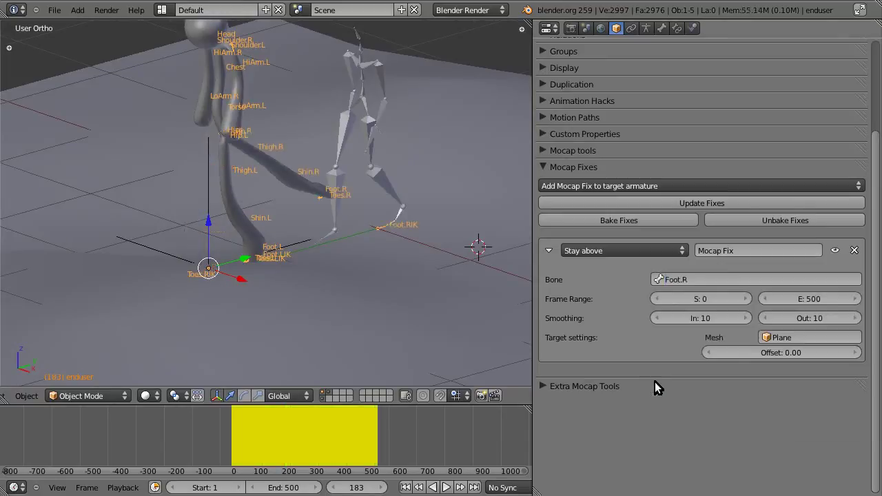
- Go to frame 207 and examine the right foot's position relative to the terrain in wireframe and solid shading
{"action": "left_click_drag", "start_coordinate": [421, 451], "coordinate": [292, 442]}
{"action": "middle_click_drag", "start_coordinate": [314, 367], "coordinate": [479, 346]}
{"action": "key", "text": "z"}
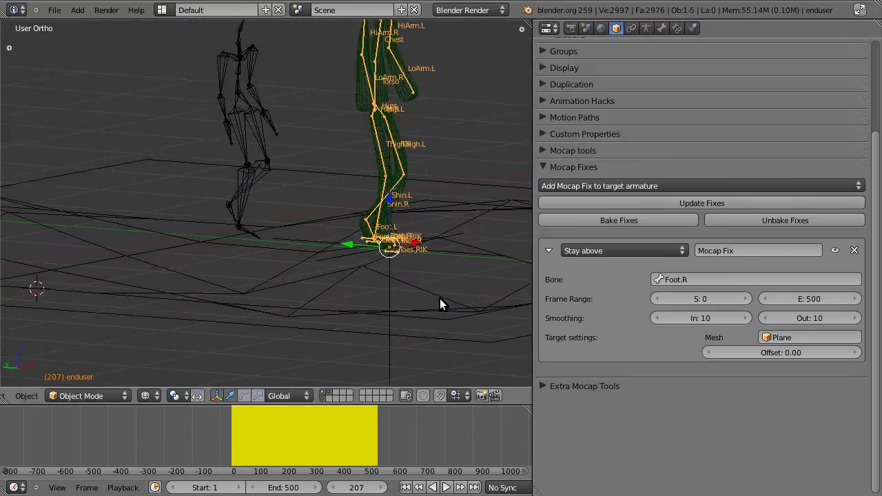
{"action": "scroll", "coordinate": [441, 303], "scroll_direction": "up", "scroll_amount": 2}
{"action": "mouse_move", "coordinate": [442, 306]}
{"action": "middle_mouse_down"}
{"action": "mouse_move", "coordinate": [435, 314]}
{"action": "mouse_move", "coordinate": [480, 298]}
{"action": "mouse_move", "coordinate": [289, 308]}
{"action": "mouse_move", "coordinate": [347, 303]}
{"action": "middle_mouse_up"}
{"action": "key", "text": "z"}
{"action": "scroll", "coordinate": [349, 310], "scroll_direction": "up", "scroll_amount": 4}
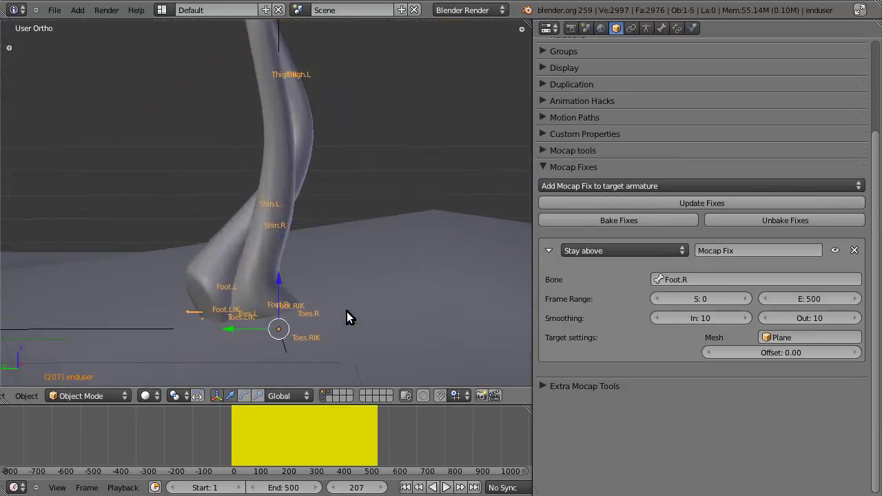
- Compare the right foot with the terrain in wireframe and solid shading, temporarily hiding the character mesh and restoring it
{"action": "key", "text": "z"}
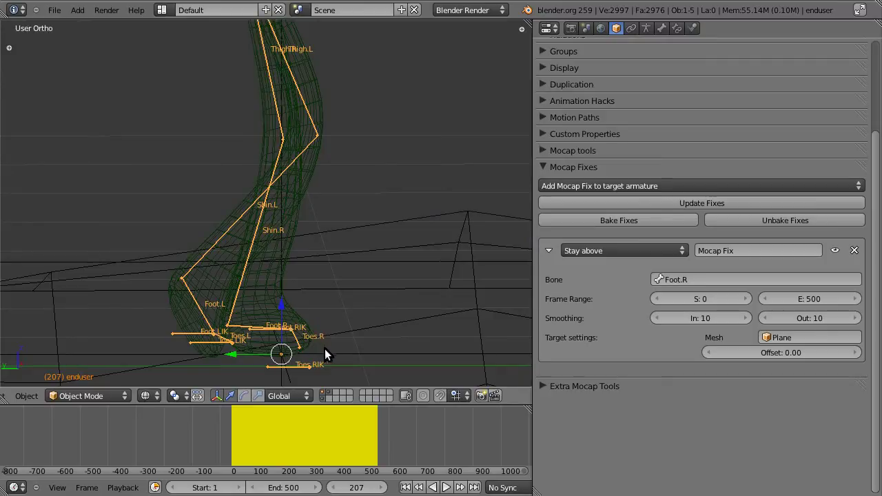
{"action": "key", "text": "z"}
{"action": "scroll", "coordinate": [346, 361], "scroll_direction": "down", "scroll_amount": 1}
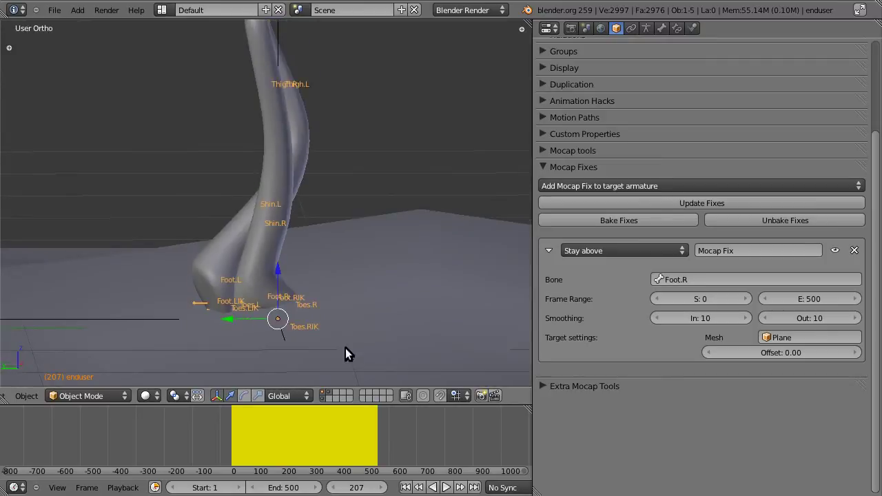
{"action": "right_click", "coordinate": [265, 255]}
{"action": "key", "text": "h"}
{"action": "scroll", "coordinate": [314, 320], "scroll_direction": "up", "scroll_amount": 4}
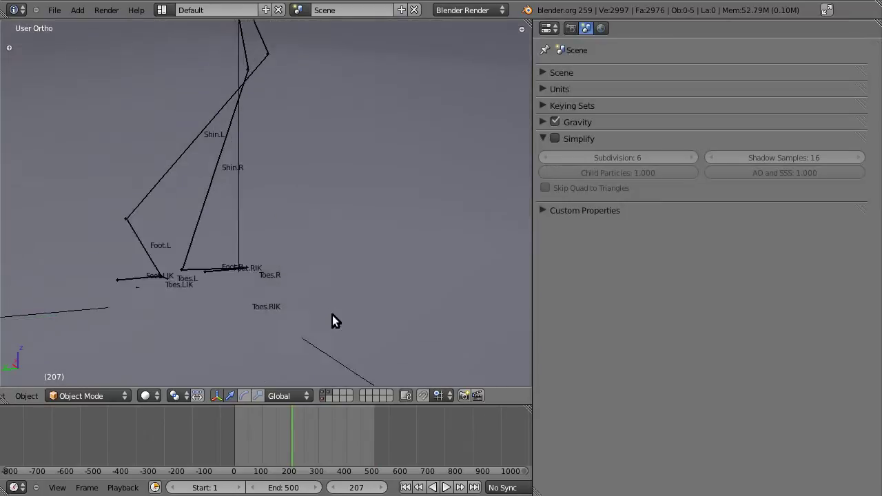
{"action": "right_click", "coordinate": [183, 338]}
{"action": "middle_click_drag", "start_coordinate": [223, 346], "coordinate": [250, 298]}
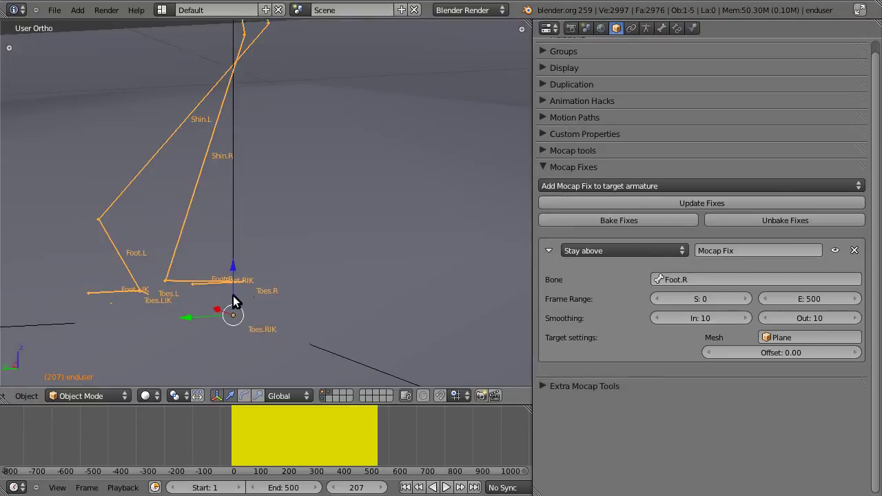
{"action": "key", "text": "alt+h"}
{"action": "middle_click_drag", "start_coordinate": [230, 295], "coordinate": [409, 241]}
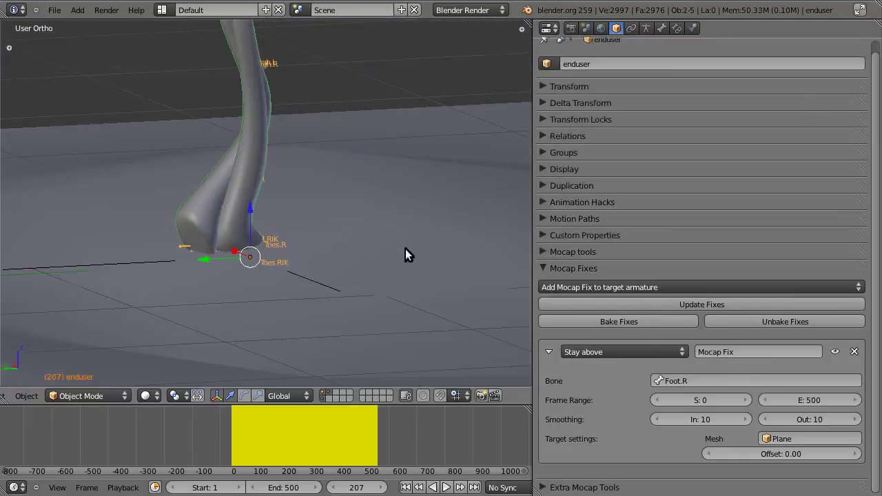
- Set the Foot.R Stay above fix's offset to 0.2 and check the foot's height over the terrain
{"action": "left_click", "coordinate": [825, 455]}
{"action": "type", "text": "0.2"}
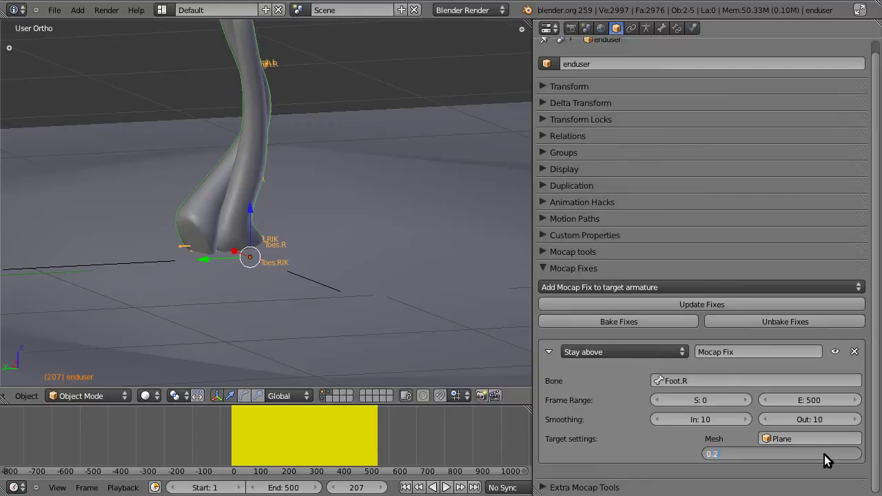
{"action": "key", "text": "Return"}
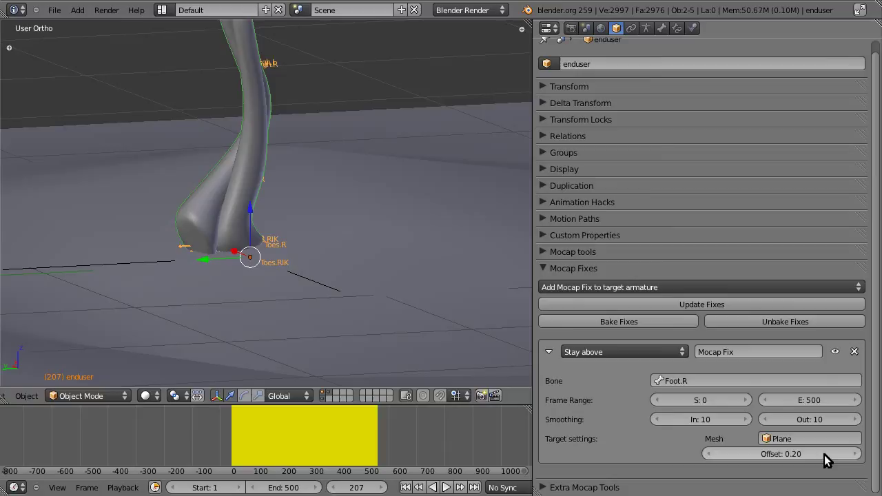
{"action": "left_click", "coordinate": [257, 437]}
{"action": "left_click_drag", "start_coordinate": [257, 436], "coordinate": [289, 441]}
{"action": "middle_click_drag", "start_coordinate": [476, 319], "coordinate": [200, 307]}
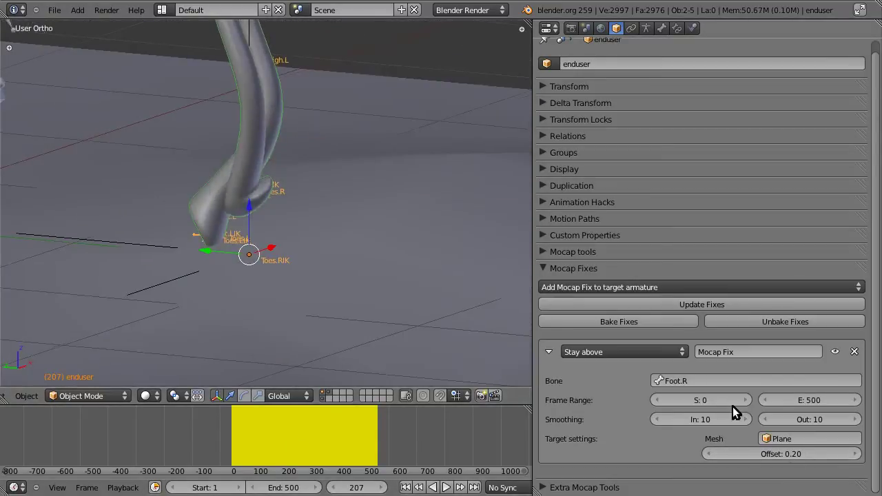
- Set the Foot.R Stay above fix's offset to 0.02 and scrub to frame 200 to check the foot
{"action": "left_click", "coordinate": [789, 454]}
{"action": "type", "text": "0.02"}
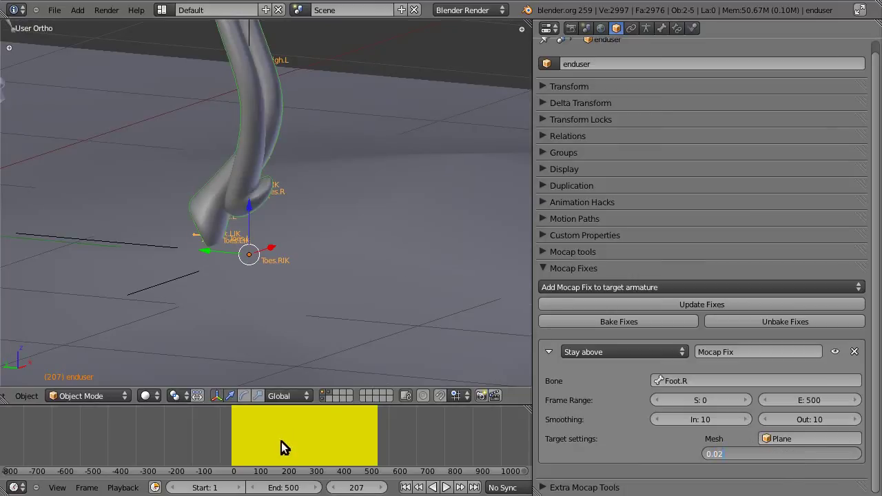
{"action": "key", "text": "Return"}
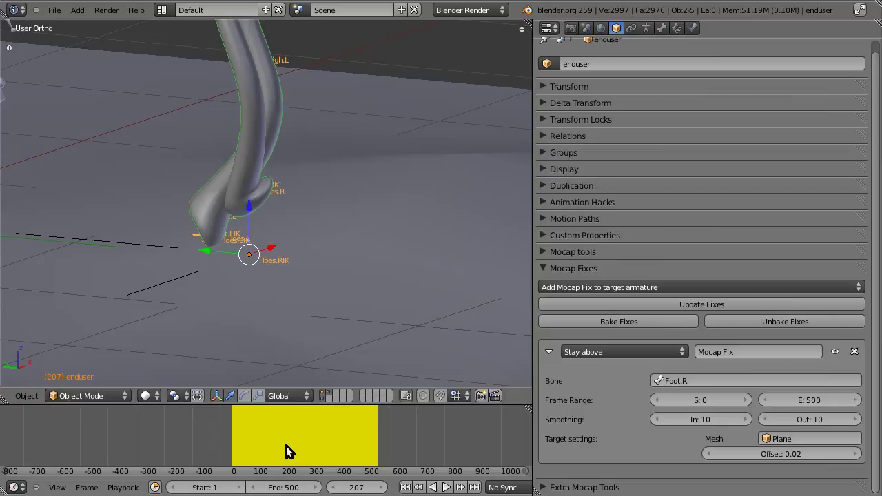
{"action": "mouse_move", "coordinate": [286, 446]}
{"action": "left_mouse_down"}
{"action": "mouse_move", "coordinate": [297, 449]}
{"action": "mouse_move", "coordinate": [270, 448]}
{"action": "mouse_move", "coordinate": [290, 442]}
{"action": "left_mouse_up"}
{"action": "middle_click_drag", "start_coordinate": [266, 365], "coordinate": [269, 256]}
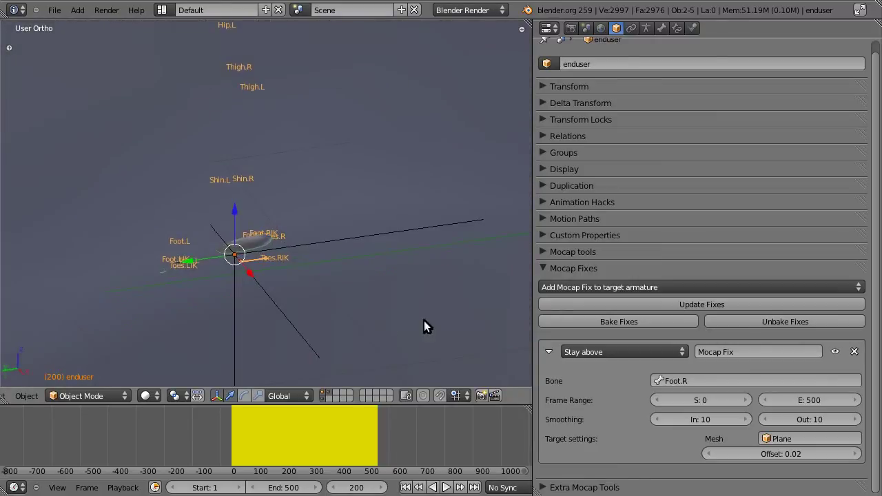
- Add a second Stay above fix to the target armature and assign it to bone Toes.R
{"action": "left_click", "coordinate": [546, 352]}
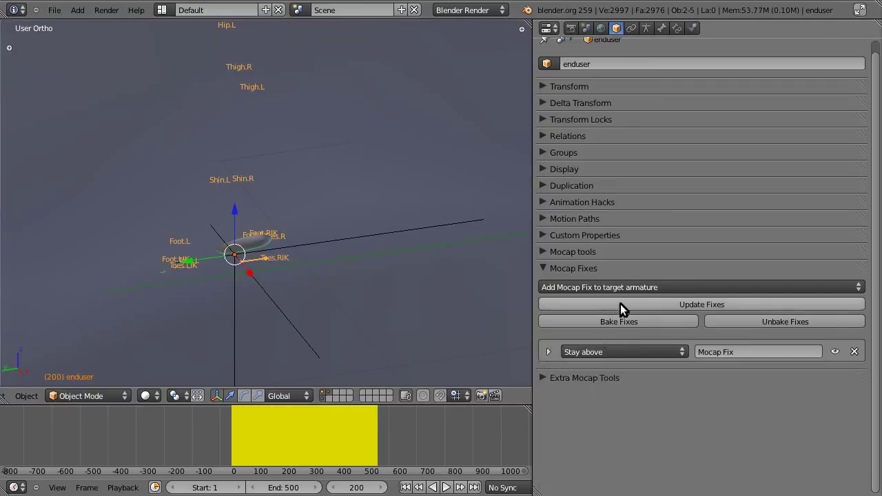
{"action": "left_click", "coordinate": [623, 286]}
{"action": "left_click", "coordinate": [629, 332]}
{"action": "scroll", "coordinate": [689, 386], "scroll_direction": "down", "scroll_amount": 1}
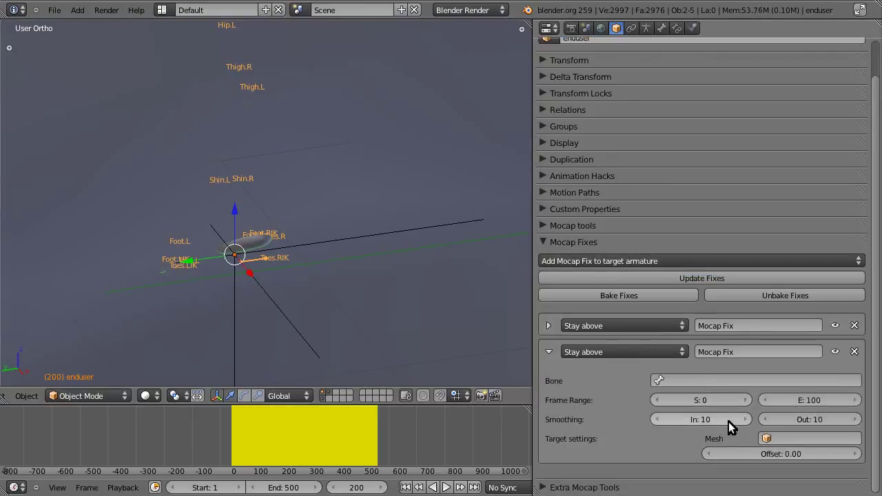
{"action": "left_click", "coordinate": [660, 382]}
{"action": "scroll", "coordinate": [682, 353], "scroll_direction": "down", "scroll_amount": 10}
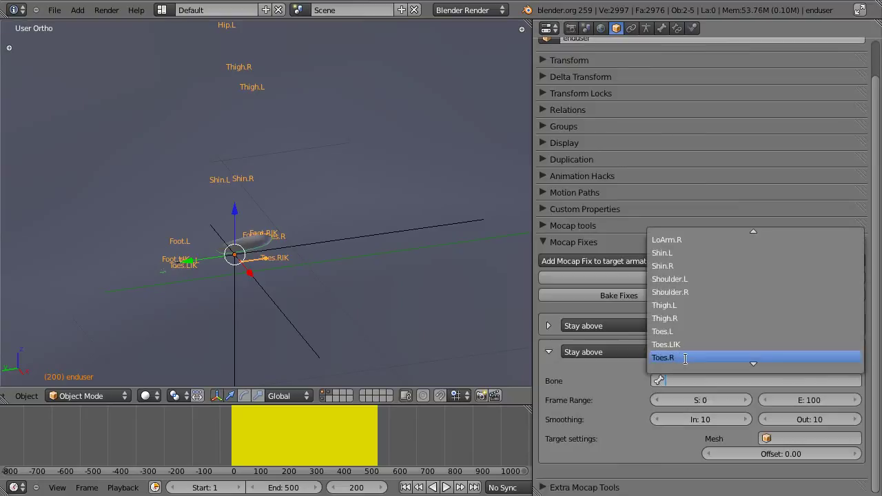
{"action": "left_click", "coordinate": [686, 357]}
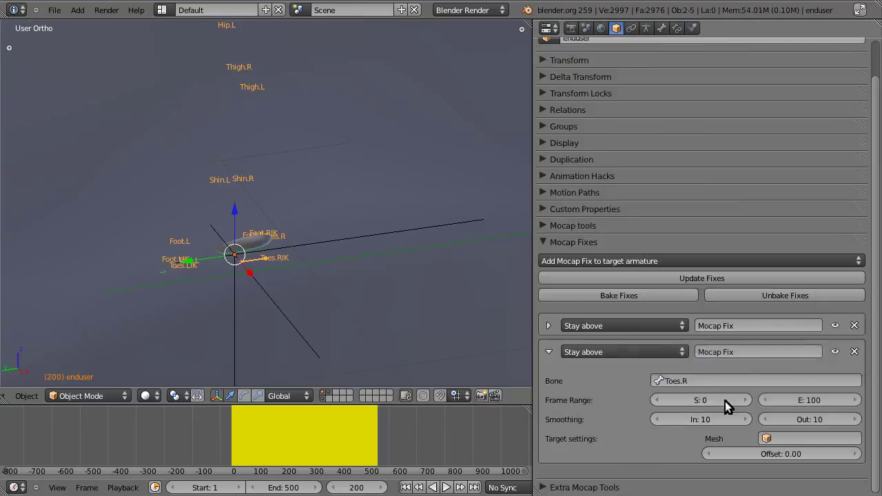
- Set the Toes.R fix's end frame to 500 and its target mesh to Plane
{"action": "left_click", "coordinate": [814, 400]}
{"action": "type", "text": "500"}
{"action": "key", "text": "Return"}
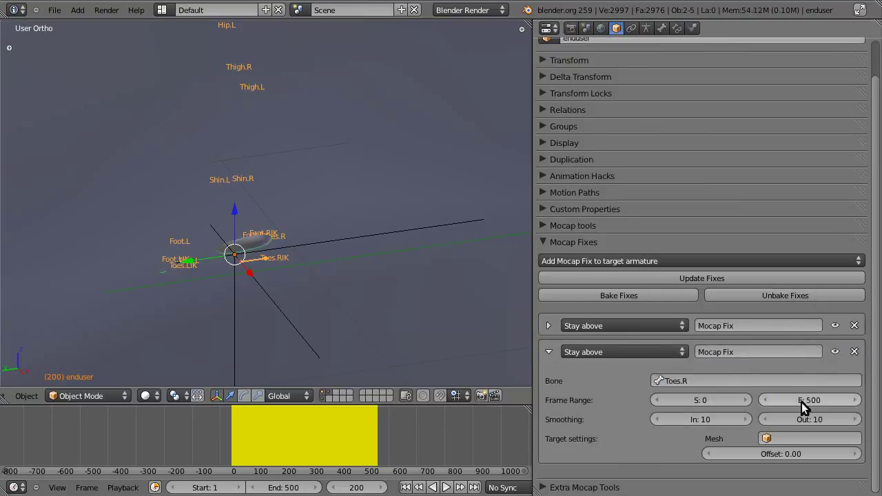
{"action": "left_click", "coordinate": [766, 439]}
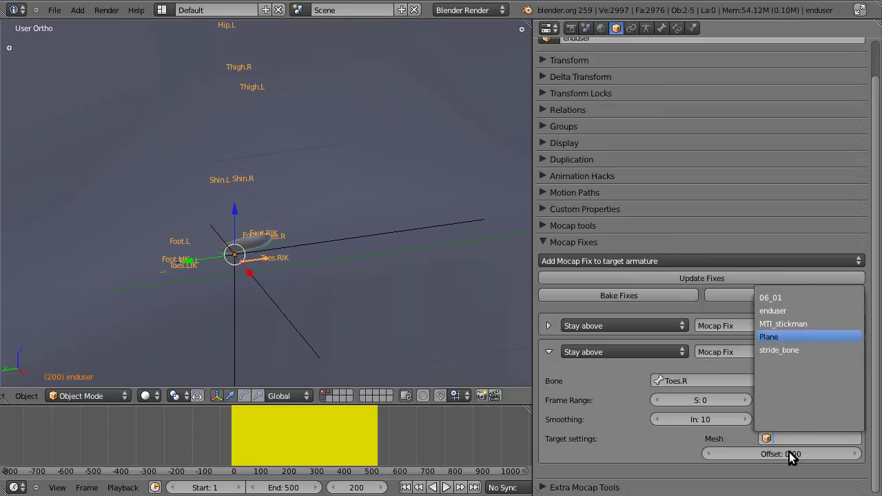
{"action": "key", "text": "Return"}
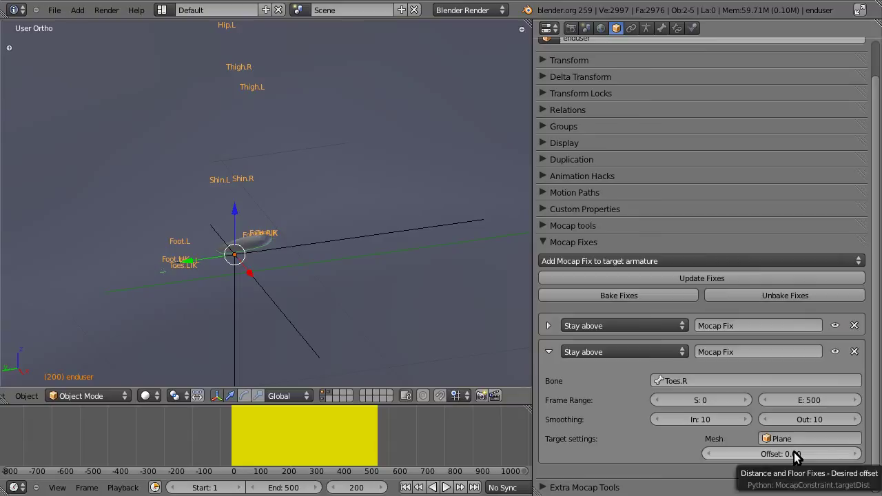
- Set the Toes.R fix's offset to 0.02 and check the right foot against the terrain at frame 183
{"action": "left_click", "coordinate": [798, 457]}
{"action": "type", "text": "0.02"}
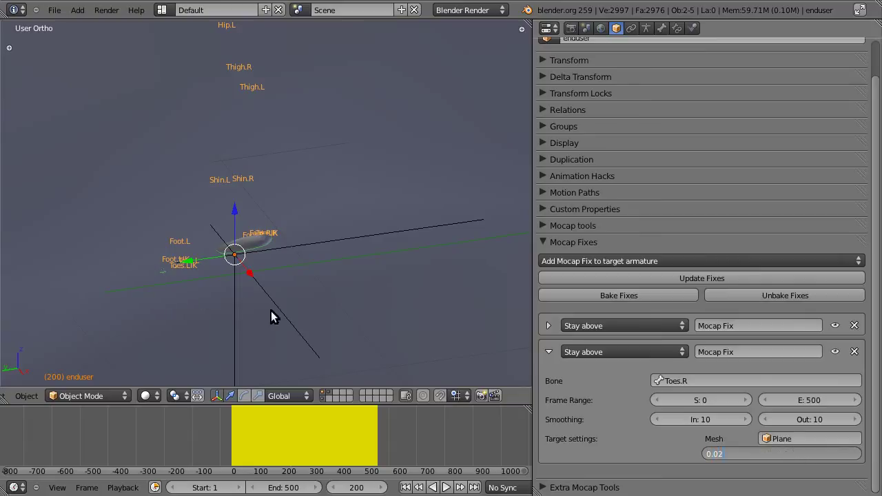
{"action": "key", "text": "Return"}
{"action": "left_click_drag", "start_coordinate": [347, 432], "coordinate": [284, 431]}
{"action": "scroll", "coordinate": [288, 299], "scroll_direction": "up", "scroll_amount": 6}
{"action": "middle_click_drag", "start_coordinate": [287, 298], "coordinate": [252, 218]}
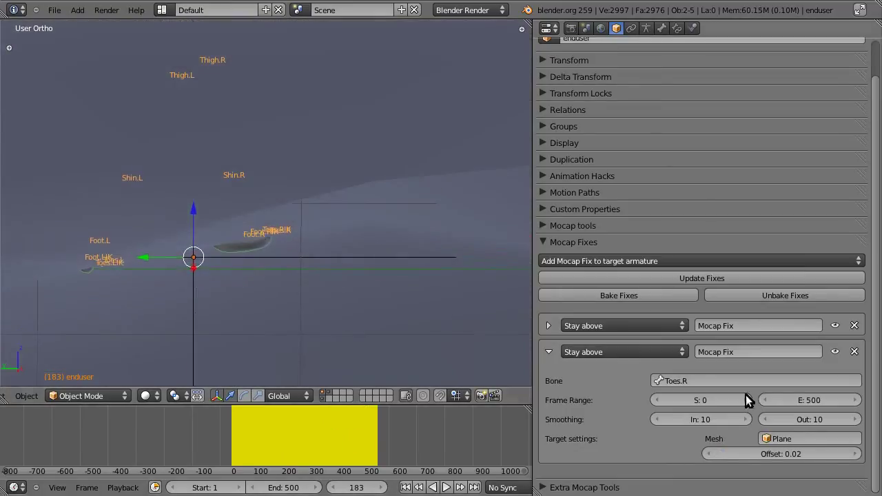
- Set the offset to 0.03 on both the Toes.R and Foot.R Stay above fixes
{"action": "left_click", "coordinate": [813, 454]}
{"action": "type", "text": "3"}
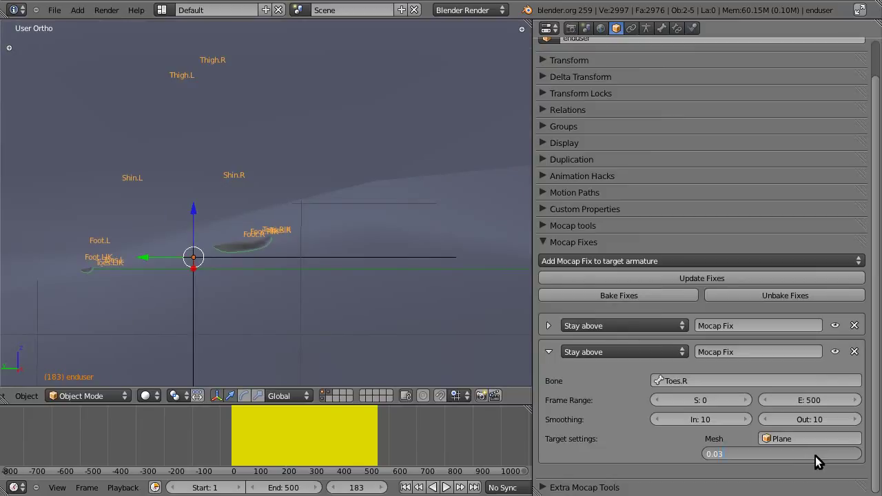
{"action": "key", "text": "Return"}
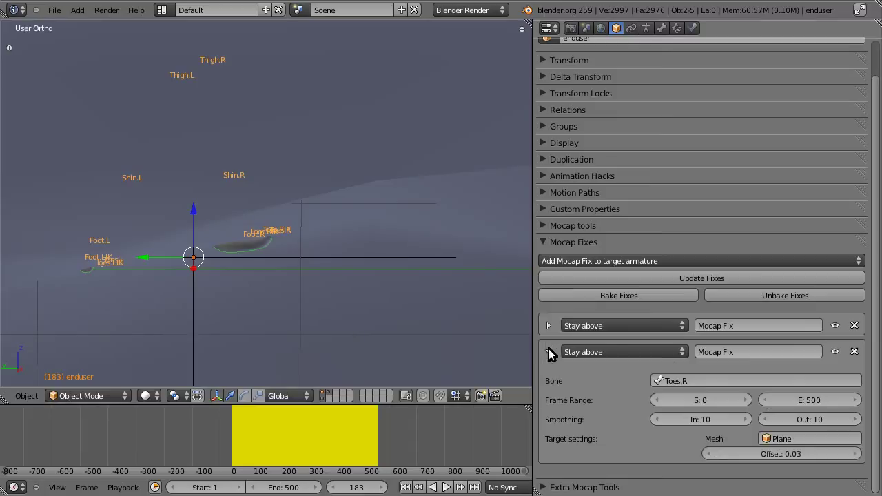
{"action": "left_click", "coordinate": [549, 352]}
{"action": "left_click", "coordinate": [812, 426]}
{"action": "key", "text": "BackSpace"}
{"action": "type", "text": "3"}
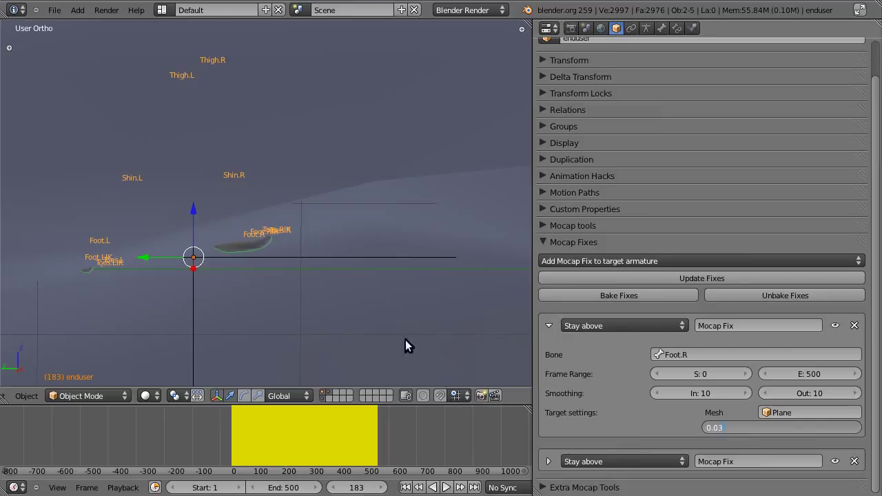
{"action": "key", "text": "Return"}
- Scrub through the walk and examine the character's right foot over the uneven terrain from several angles, including the right side view
{"action": "left_click_drag", "start_coordinate": [296, 424], "coordinate": [319, 454]}
{"action": "middle_click_drag", "start_coordinate": [379, 277], "coordinate": [324, 280]}
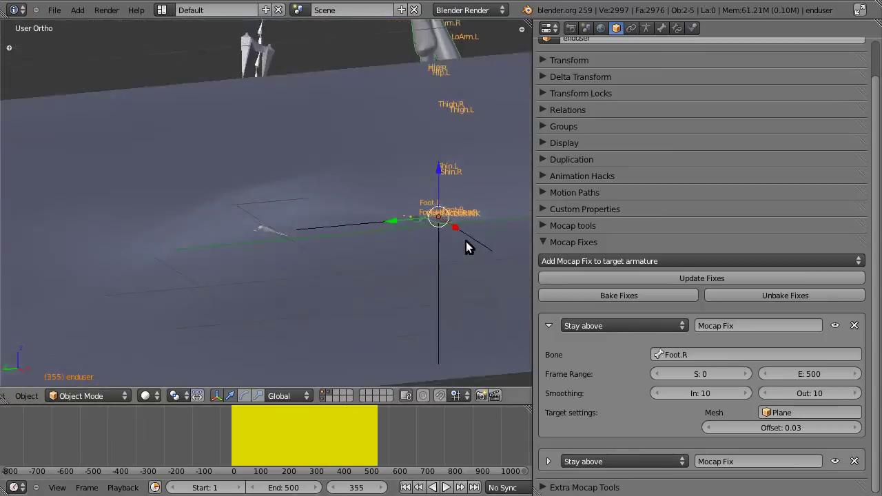
{"action": "middle_click_drag", "start_coordinate": [466, 242], "coordinate": [300, 284]}
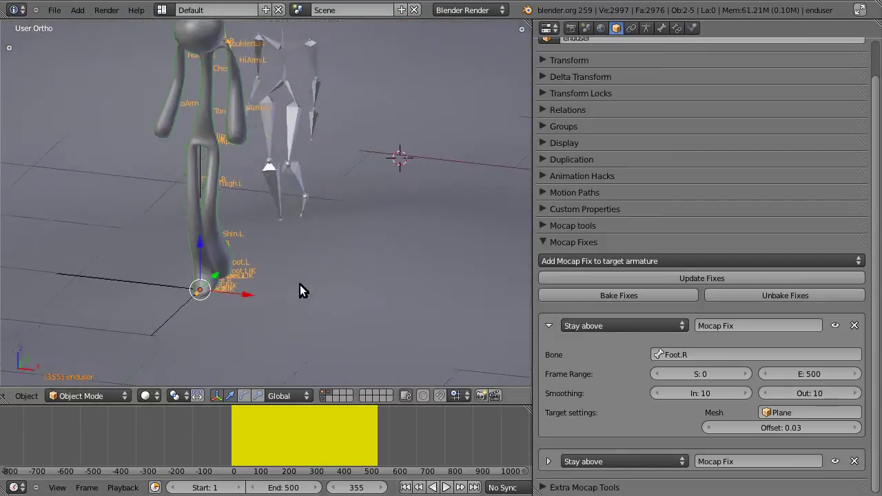
{"action": "left_click_drag", "start_coordinate": [281, 449], "coordinate": [347, 449]}
{"action": "middle_click_drag", "start_coordinate": [276, 365], "coordinate": [159, 123]}
{"action": "middle_click_drag", "start_coordinate": [282, 242], "coordinate": [376, 275]}
{"action": "mouse_move", "coordinate": [335, 433]}
{"action": "left_mouse_down"}
{"action": "mouse_move", "coordinate": [271, 436]}
{"action": "mouse_move", "coordinate": [340, 442]}
{"action": "left_mouse_up"}
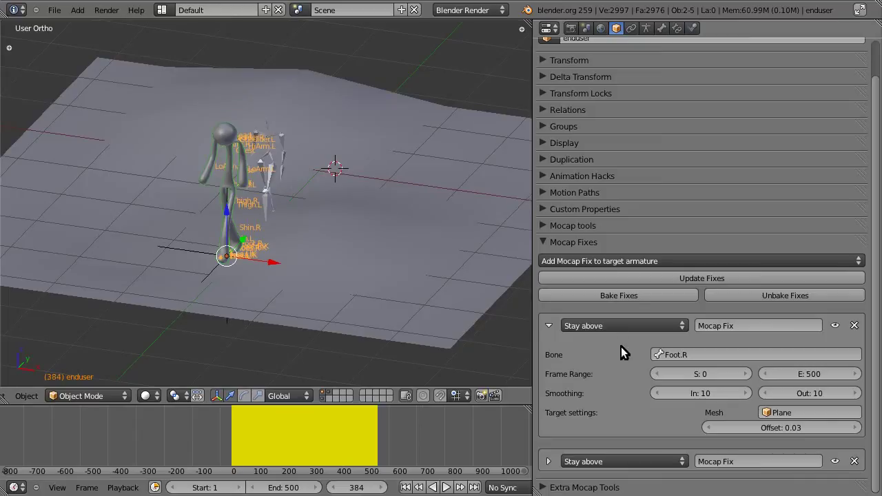
{"action": "middle_click_drag", "start_coordinate": [329, 306], "coordinate": [220, 300]}
{"action": "key", "text": "KP_3"}
{"action": "left_click_drag", "start_coordinate": [310, 436], "coordinate": [341, 436]}
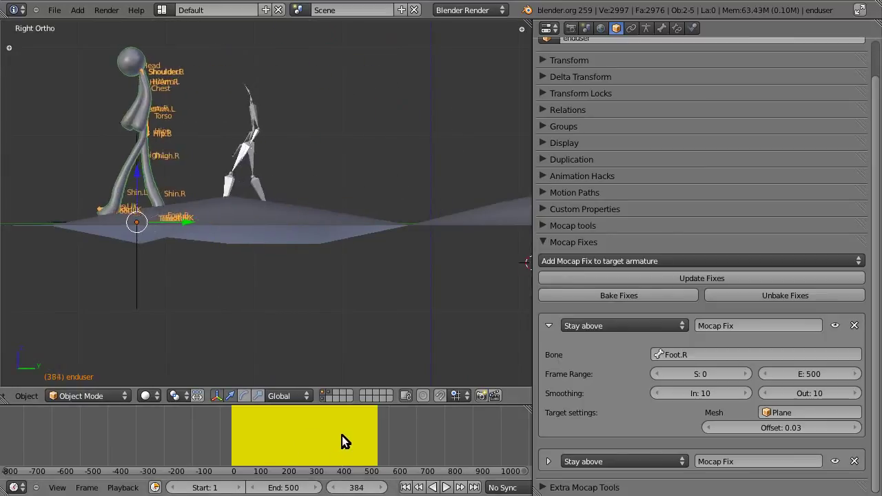
{"action": "middle_click_drag", "start_coordinate": [227, 293], "coordinate": [247, 304]}
{"action": "left_click_drag", "start_coordinate": [315, 440], "coordinate": [348, 446]}
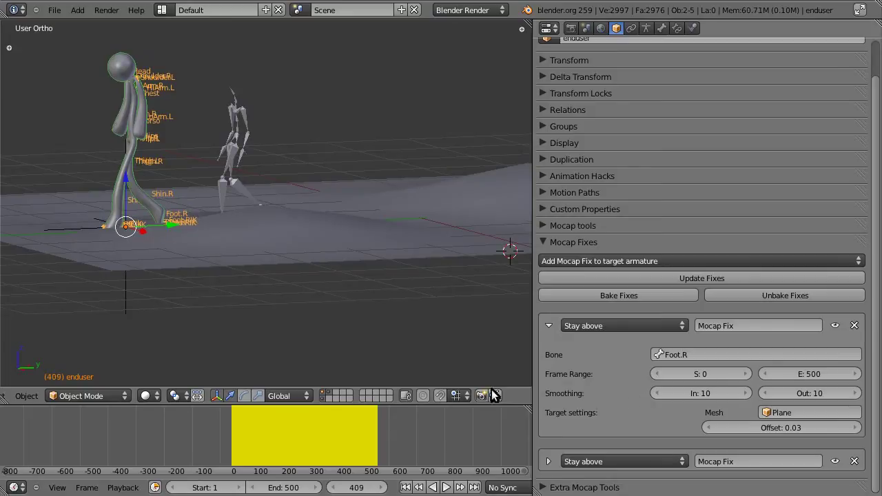
{"action": "middle_click_drag", "start_coordinate": [309, 345], "coordinate": [337, 319]}
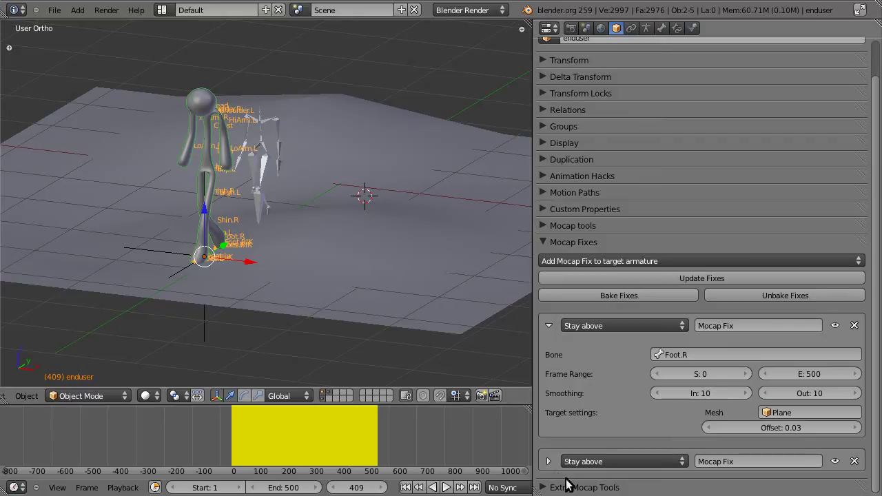
- Update the mocap fixes on the armature
{"action": "left_click", "coordinate": [608, 280]}
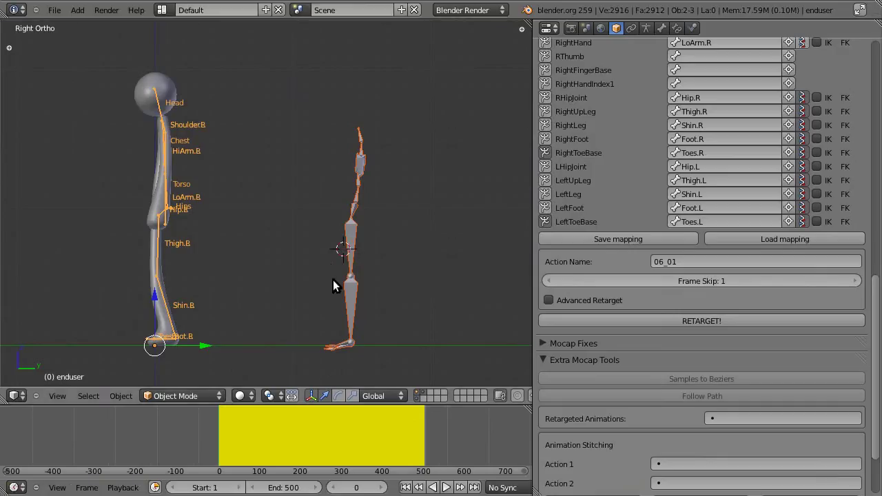
- Review the animation stitching settings in the extra mocap tools and the retargeting bone mapping of the enduser rig
{"action": "scroll", "coordinate": [333, 280], "scroll_direction": "down", "scroll_amount": 2}
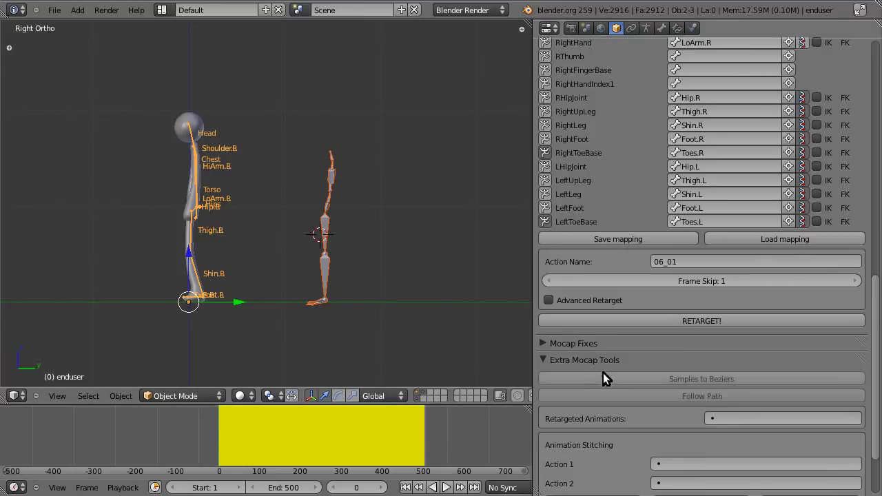
{"action": "scroll", "coordinate": [640, 415], "scroll_direction": "down", "scroll_amount": 3}
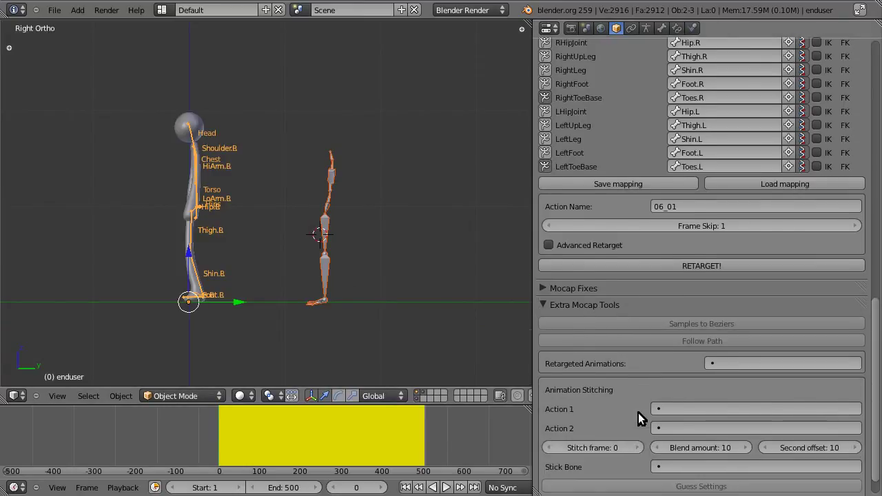
{"action": "scroll", "coordinate": [600, 385], "scroll_direction": "up", "scroll_amount": 1}
{"action": "scroll", "coordinate": [596, 383], "scroll_direction": "down", "scroll_amount": 1}
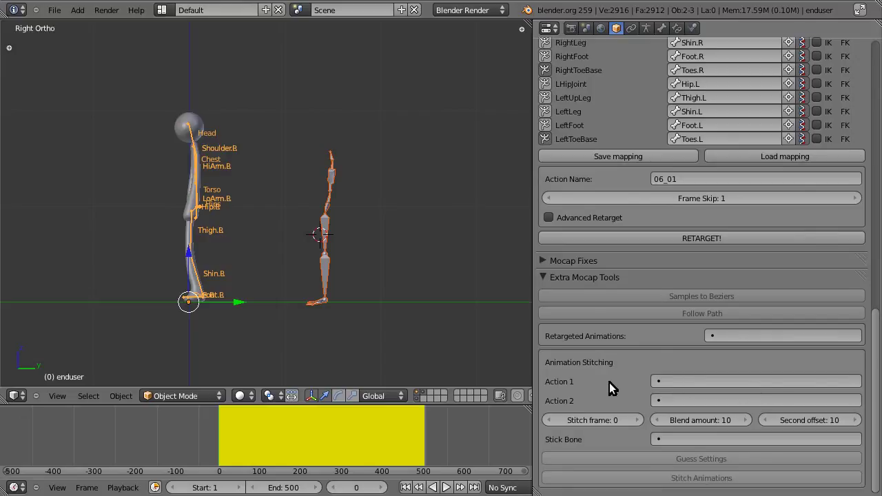
{"action": "scroll", "coordinate": [609, 382], "scroll_direction": "up", "scroll_amount": 9}
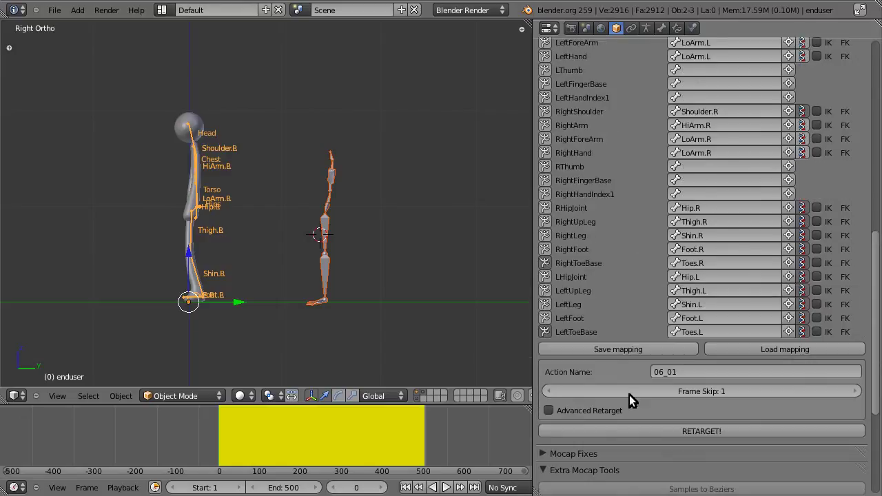
{"action": "scroll", "coordinate": [629, 395], "scroll_direction": "up", "scroll_amount": 3}
{"action": "scroll", "coordinate": [629, 395], "scroll_direction": "up", "scroll_amount": 3}
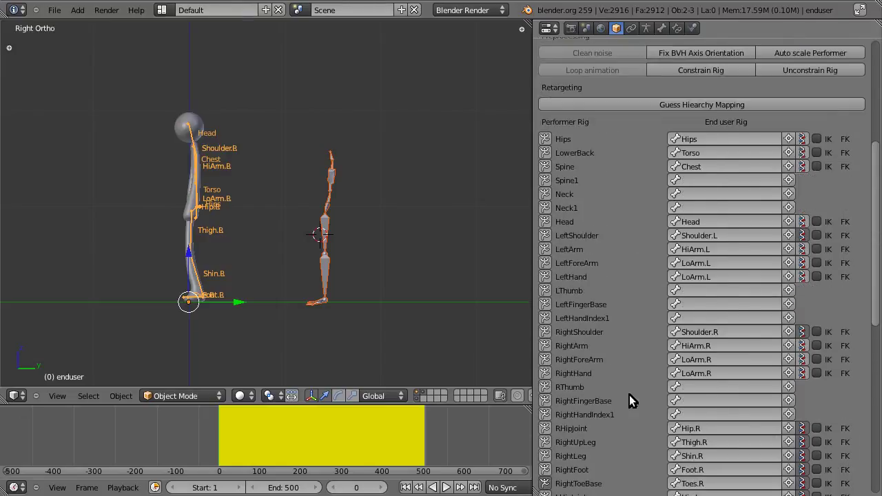
- Retarget the 06_01 performance onto the enduser rig with the existing bone mapping and scrub through the retargeted walk
{"action": "scroll", "coordinate": [630, 395], "scroll_direction": "down", "scroll_amount": 12}
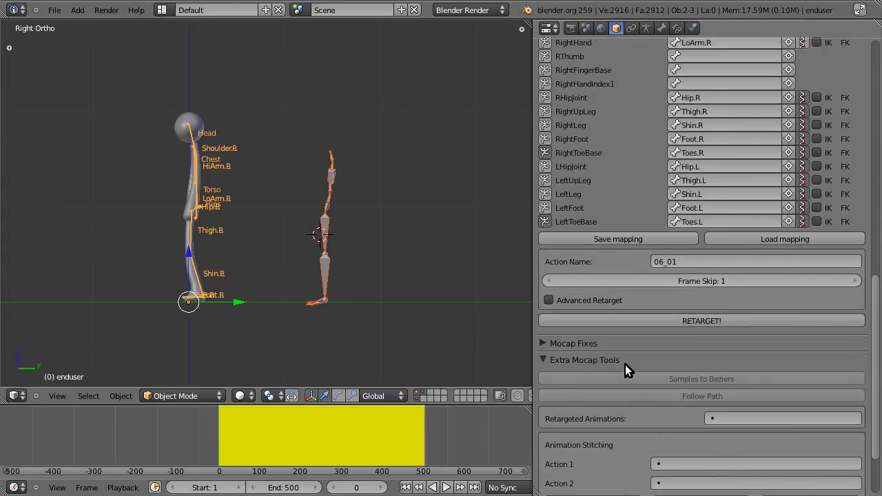
{"action": "scroll", "coordinate": [627, 397], "scroll_direction": "down", "scroll_amount": 2}
{"action": "scroll", "coordinate": [625, 404], "scroll_direction": "up", "scroll_amount": 4}
{"action": "scroll", "coordinate": [625, 399], "scroll_direction": "up", "scroll_amount": 2}
{"action": "mouse_move", "coordinate": [227, 450]}
{"action": "left_mouse_down"}
{"action": "mouse_move", "coordinate": [349, 447]}
{"action": "mouse_move", "coordinate": [245, 453]}
{"action": "left_mouse_up"}
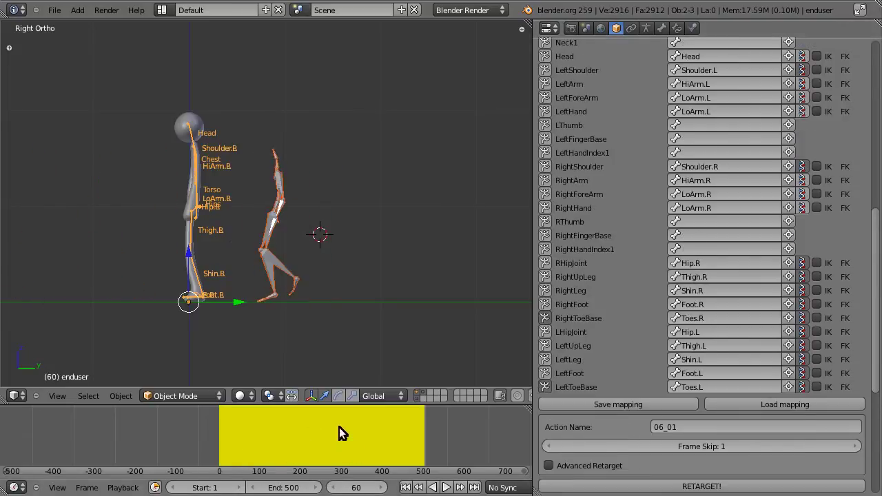
{"action": "scroll", "coordinate": [839, 397], "scroll_direction": "down", "scroll_amount": 5}
{"action": "left_click", "coordinate": [835, 403]}
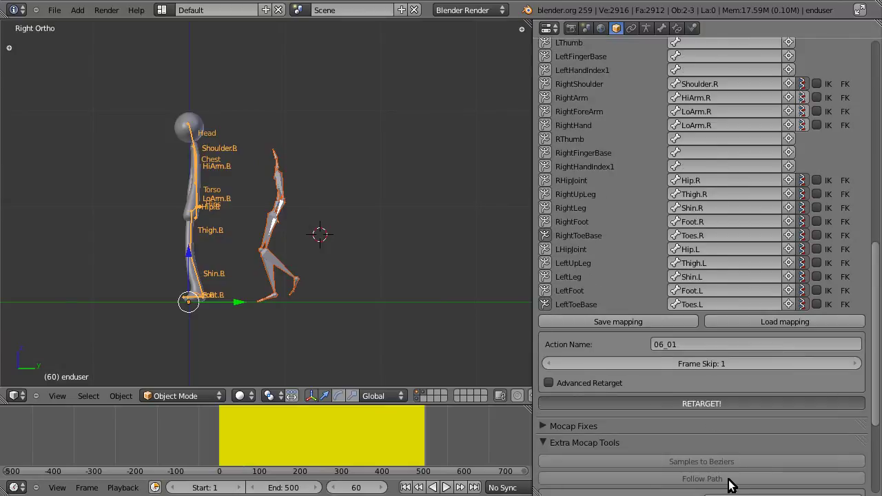
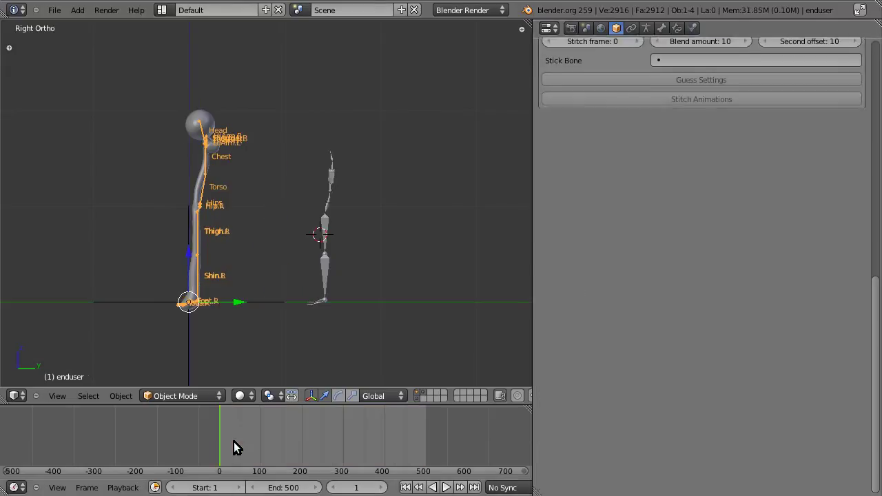
{"action": "mouse_move", "coordinate": [233, 442]}
{"action": "left_mouse_down"}
{"action": "mouse_move", "coordinate": [308, 448]}
{"action": "mouse_move", "coordinate": [238, 445]}
{"action": "left_mouse_up"}
- Import the motion capture file 06_05.bvh from the GSOC/bvh/06 folder
{"action": "left_click", "coordinate": [55, 10]}
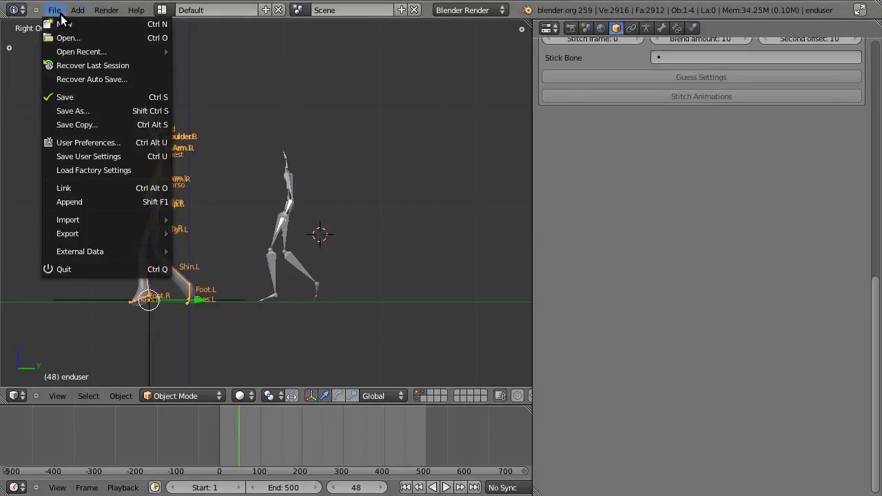
{"action": "mouse_move", "coordinate": [136, 219]}
{"action": "left_click", "coordinate": [248, 234]}
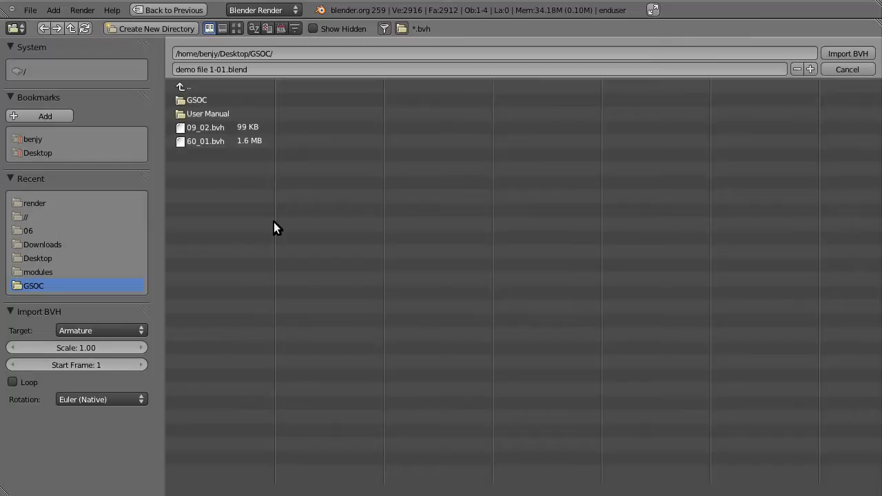
{"action": "left_click", "coordinate": [194, 102]}
{"action": "left_click", "coordinate": [195, 116]}
{"action": "left_click", "coordinate": [218, 102]}
{"action": "left_click", "coordinate": [220, 155]}
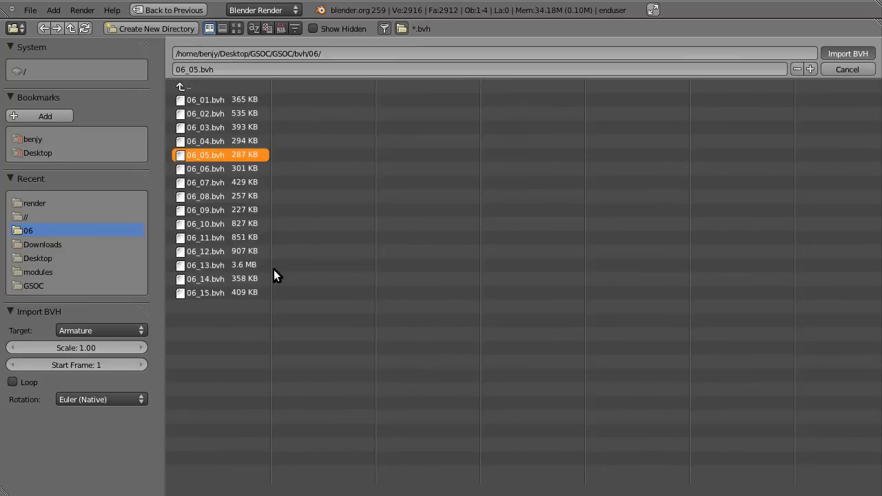
{"action": "key", "text": "Return"}
- Show the scene in wireframe, add the enduser rig to the selection with the 06_05 performer, and load the saved bone mapping
{"action": "scroll", "coordinate": [273, 270], "scroll_direction": "down", "scroll_amount": 15}
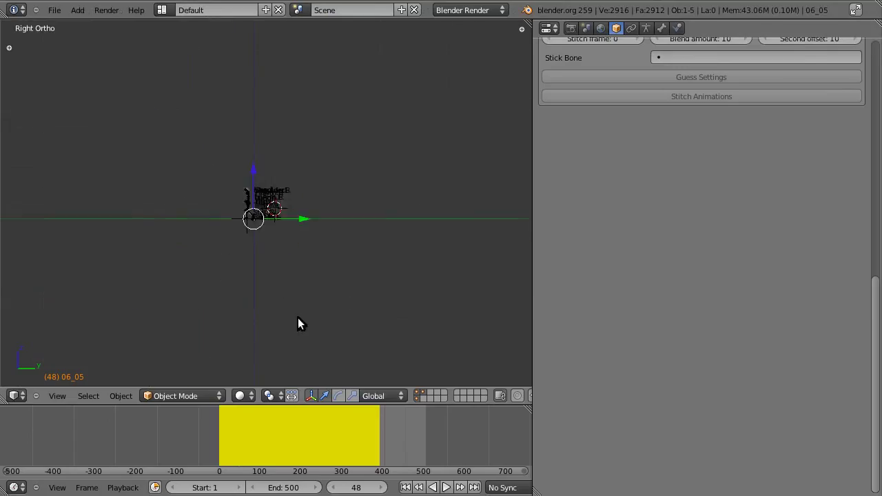
{"action": "scroll", "coordinate": [268, 321], "scroll_direction": "up", "scroll_amount": 15}
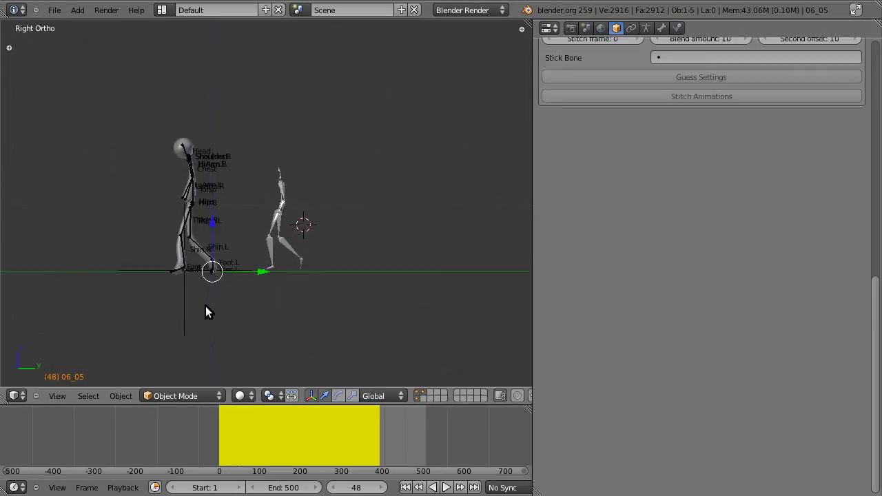
{"action": "key", "text": "z"}
{"action": "scroll", "coordinate": [159, 289], "scroll_direction": "up", "scroll_amount": 3}
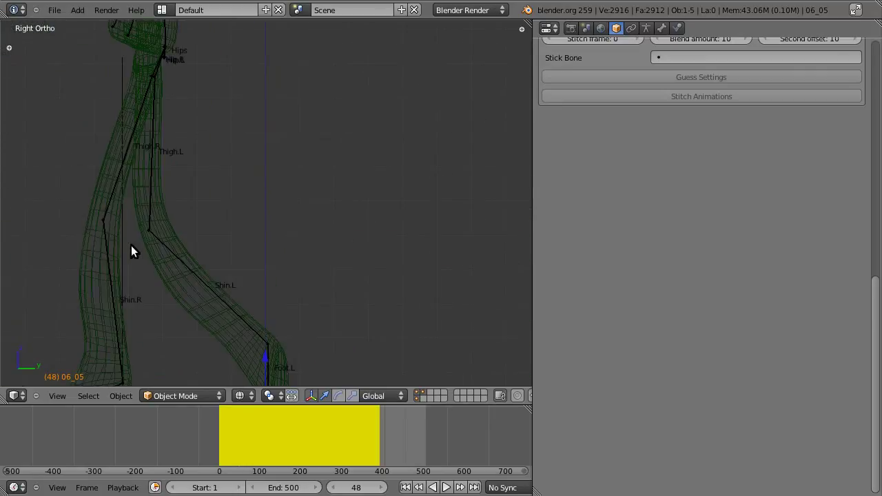
{"action": "right_click", "coordinate": [161, 243], "text": "shift"}
{"action": "scroll", "coordinate": [333, 298], "scroll_direction": "down", "scroll_amount": 8}
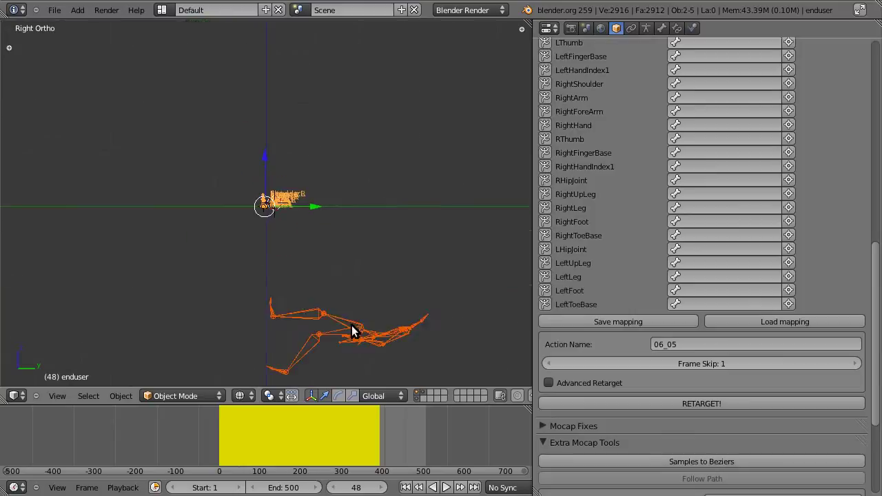
{"action": "left_click", "coordinate": [813, 322]}
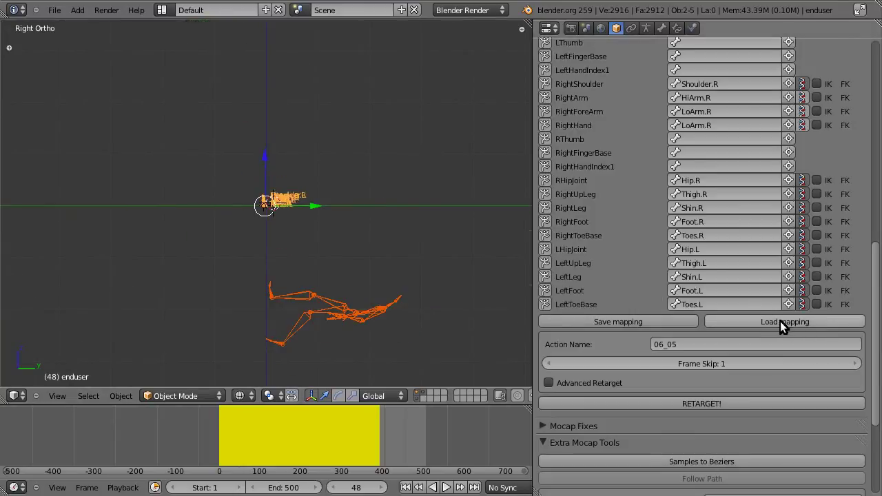
- Select only the 06_05 performer rig and fix its BVH axis orientation
{"action": "scroll", "coordinate": [748, 104], "scroll_direction": "up", "scroll_amount": 5}
{"action": "scroll", "coordinate": [742, 209], "scroll_direction": "down", "scroll_amount": 1}
{"action": "scroll", "coordinate": [736, 189], "scroll_direction": "up", "scroll_amount": 3}
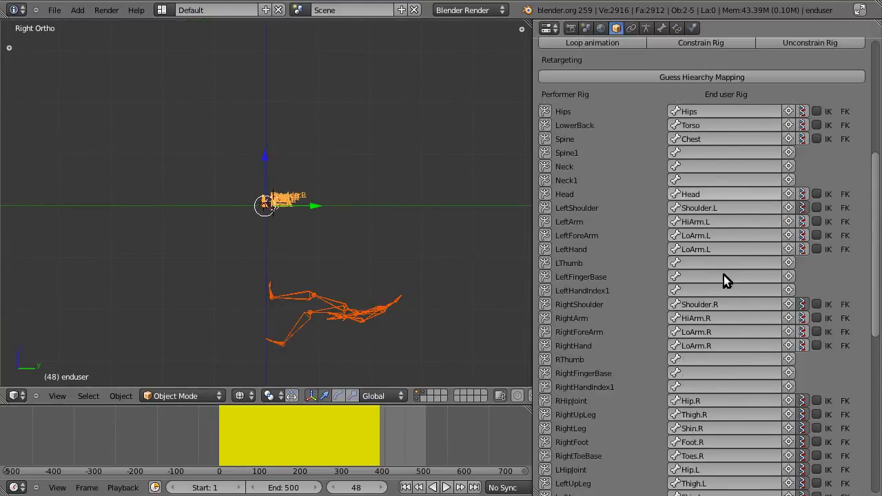
{"action": "scroll", "coordinate": [716, 427], "scroll_direction": "up", "scroll_amount": 3}
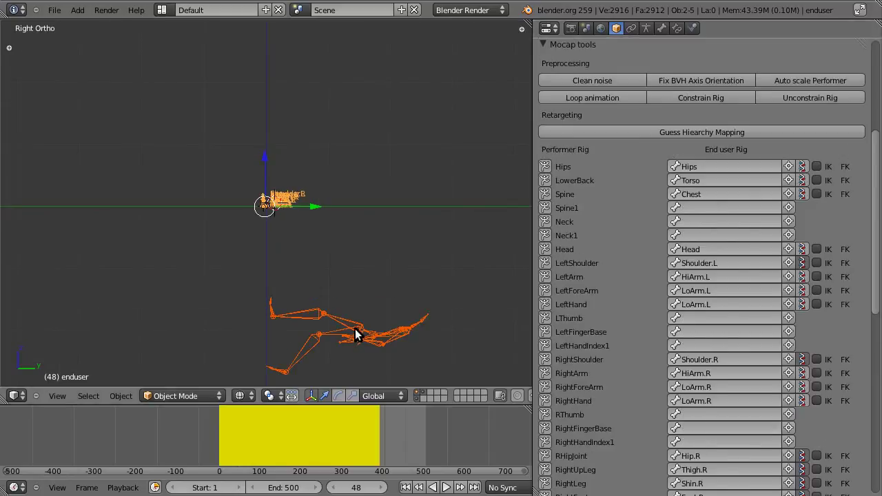
{"action": "right_click", "coordinate": [396, 315]}
{"action": "scroll", "coordinate": [688, 114], "scroll_direction": "up", "scroll_amount": 1}
{"action": "left_click", "coordinate": [688, 109]}
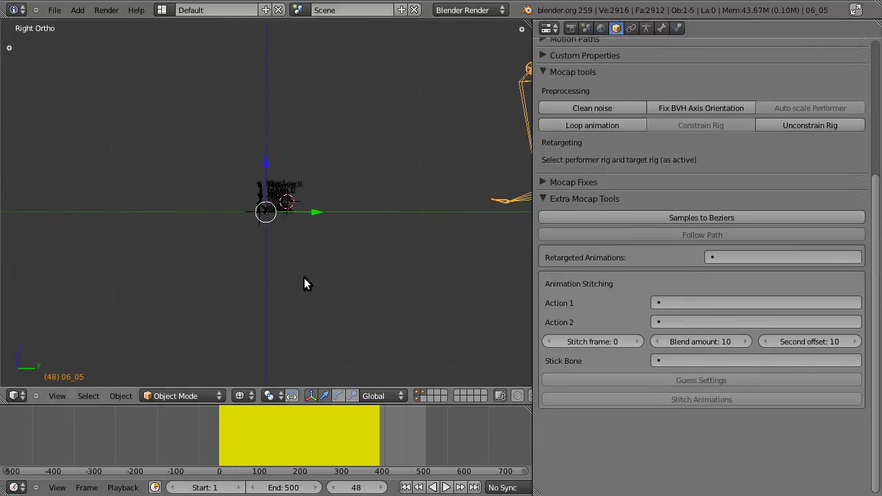
- Add the enduser rig to the selection, auto-scale the 06_05 performer to it, and scrub the timeline to compare both rigs
{"action": "scroll", "coordinate": [254, 273], "scroll_direction": "up", "scroll_amount": 5}
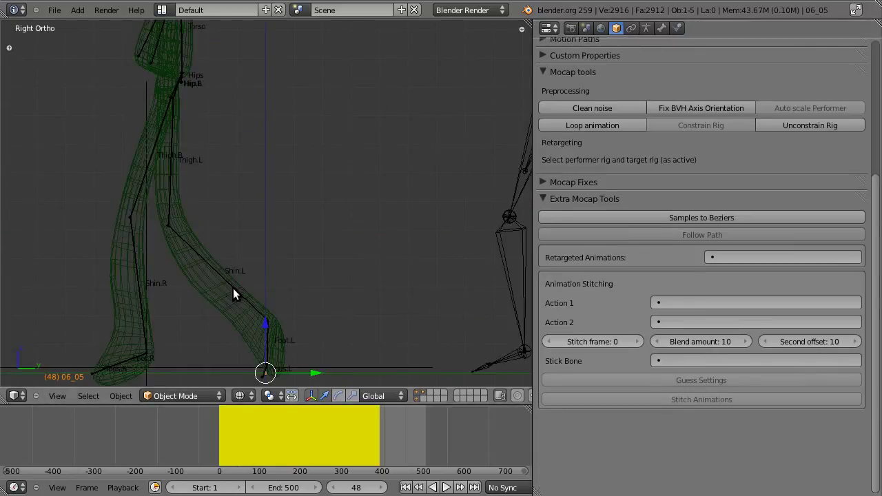
{"action": "right_click", "coordinate": [233, 288], "text": "shift"}
{"action": "left_click", "coordinate": [837, 111]}
{"action": "scroll", "coordinate": [453, 263], "scroll_direction": "down", "scroll_amount": 6}
{"action": "scroll", "coordinate": [453, 263], "scroll_direction": "down", "scroll_amount": 2}
{"action": "left_click_drag", "start_coordinate": [220, 445], "coordinate": [342, 445]}
- Retarget the 06_05 performance onto the enduser rig with frame skip 1
{"action": "scroll", "coordinate": [810, 342], "scroll_direction": "down", "scroll_amount": 6}
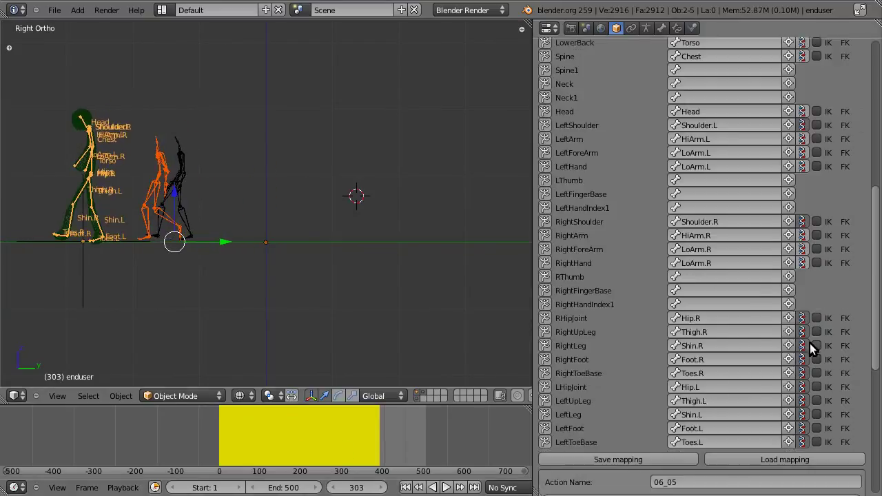
{"action": "scroll", "coordinate": [810, 342], "scroll_direction": "down", "scroll_amount": 2}
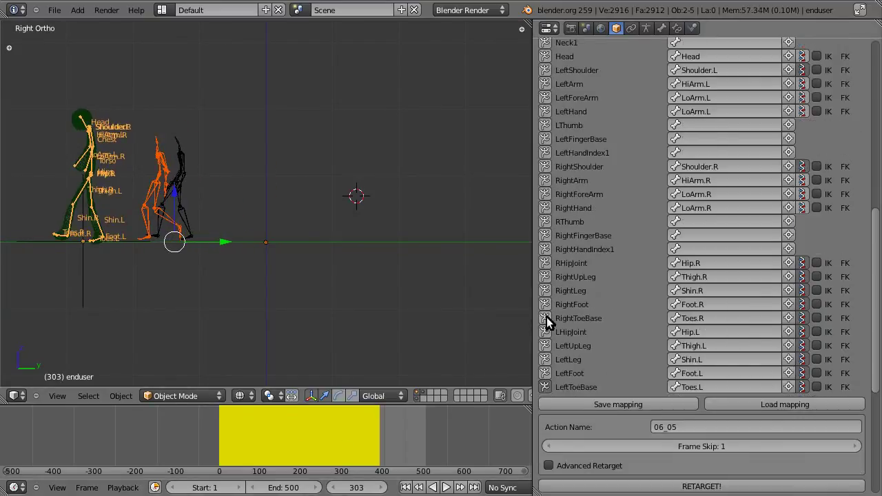
{"action": "scroll", "coordinate": [669, 375], "scroll_direction": "down", "scroll_amount": 2}
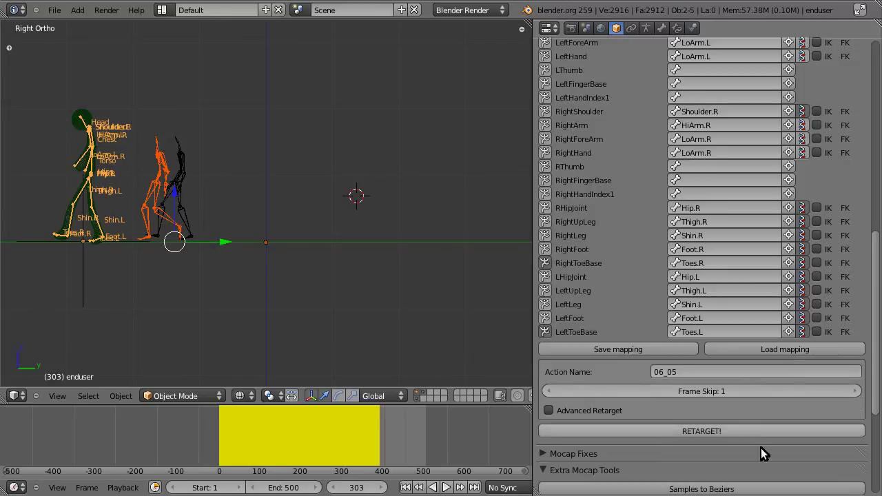
{"action": "scroll", "coordinate": [752, 400], "scroll_direction": "down", "scroll_amount": 2}
{"action": "left_click", "coordinate": [755, 376]}
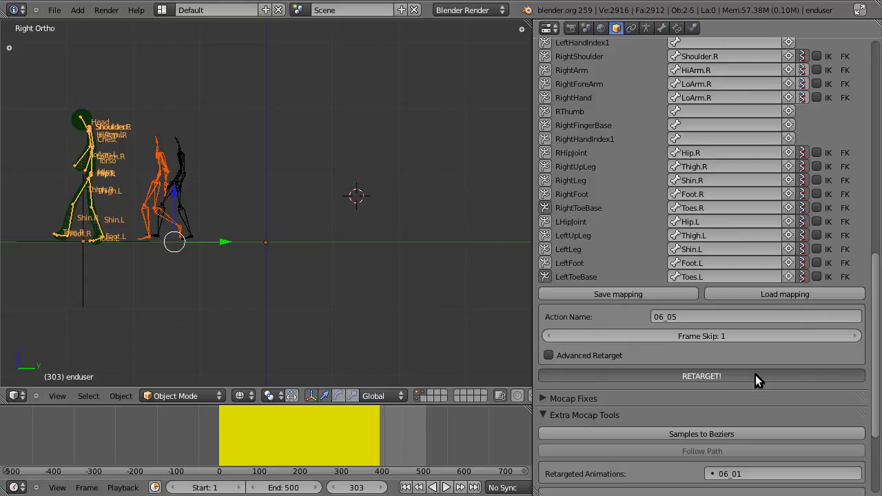
- Scrub through the retargeted 06_05 animation and examine the enduser character in solid shading from angled views
{"action": "left_click_drag", "start_coordinate": [272, 449], "coordinate": [213, 459]}
{"action": "scroll", "coordinate": [219, 309], "scroll_direction": "down", "scroll_amount": 4}
{"action": "left_click_drag", "start_coordinate": [222, 423], "coordinate": [275, 461]}
{"action": "mouse_move", "coordinate": [330, 365]}
{"action": "middle_mouse_down"}
{"action": "mouse_move", "coordinate": [426, 361]}
{"action": "mouse_move", "coordinate": [345, 341]}
{"action": "mouse_move", "coordinate": [431, 416]}
{"action": "middle_mouse_up"}
{"action": "key", "text": "z"}
{"action": "scroll", "coordinate": [340, 339], "scroll_direction": "up", "scroll_amount": 3}
{"action": "left_click_drag", "start_coordinate": [281, 423], "coordinate": [220, 428]}
{"action": "middle_click_drag", "start_coordinate": [262, 345], "coordinate": [441, 306]}
{"action": "scroll", "coordinate": [723, 307], "scroll_direction": "up", "scroll_amount": 5}
{"action": "scroll", "coordinate": [696, 330], "scroll_direction": "up", "scroll_amount": 2}
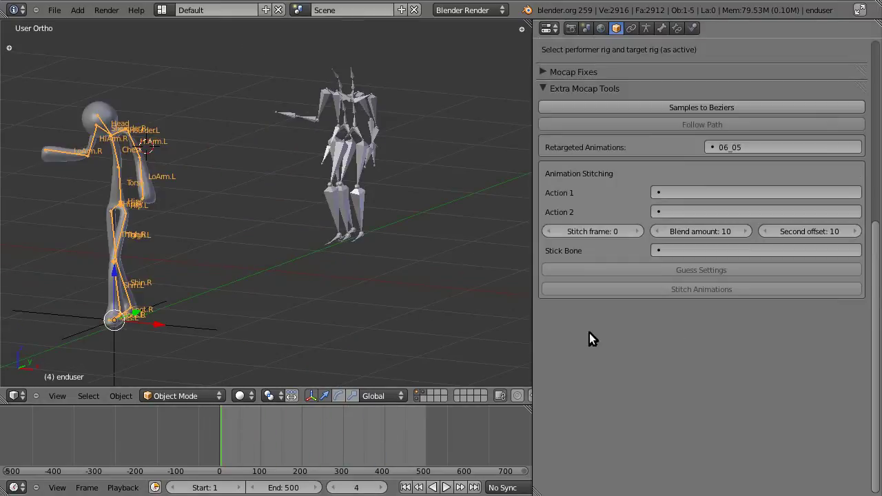
- Switch the enduser's retargeted animation between 06_01 and 06_05, ending on 06_01, and scrub through the walk
{"action": "scroll", "coordinate": [748, 209], "scroll_direction": "up", "scroll_amount": 2}
{"action": "left_click", "coordinate": [724, 204]}
{"action": "left_click", "coordinate": [720, 222]}
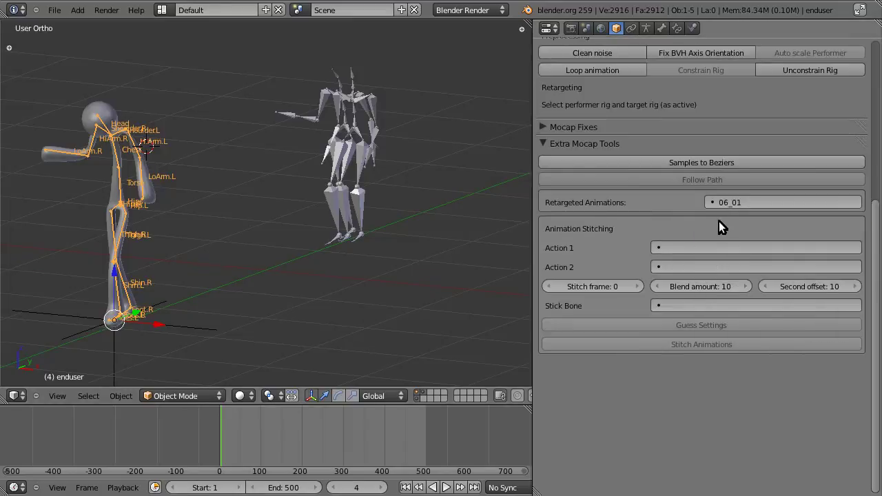
{"action": "left_click_drag", "start_coordinate": [278, 428], "coordinate": [218, 436]}
{"action": "left_click", "coordinate": [724, 202]}
{"action": "left_click", "coordinate": [720, 234]}
{"action": "left_click", "coordinate": [723, 203]}
{"action": "left_click", "coordinate": [725, 221]}
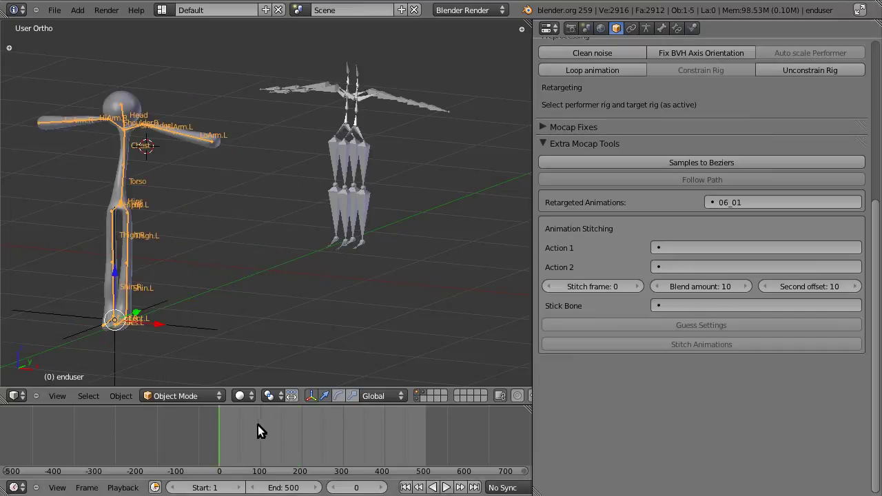
{"action": "left_click", "coordinate": [259, 425]}
{"action": "scroll", "coordinate": [283, 299], "scroll_direction": "down", "scroll_amount": 4}
{"action": "left_click_drag", "start_coordinate": [251, 438], "coordinate": [338, 438]}
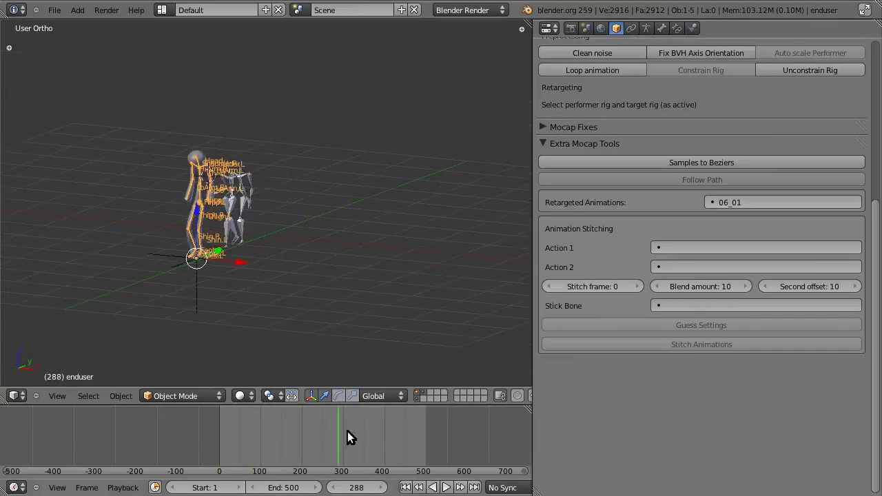
- Split the properties area horizontally and turn its upper part into an NLA Editor
{"action": "scroll", "coordinate": [449, 284], "scroll_direction": "up", "scroll_amount": 5}
{"action": "scroll", "coordinate": [725, 247], "scroll_direction": "up", "scroll_amount": 1}
{"action": "scroll", "coordinate": [725, 247], "scroll_direction": "up", "scroll_amount": 3}
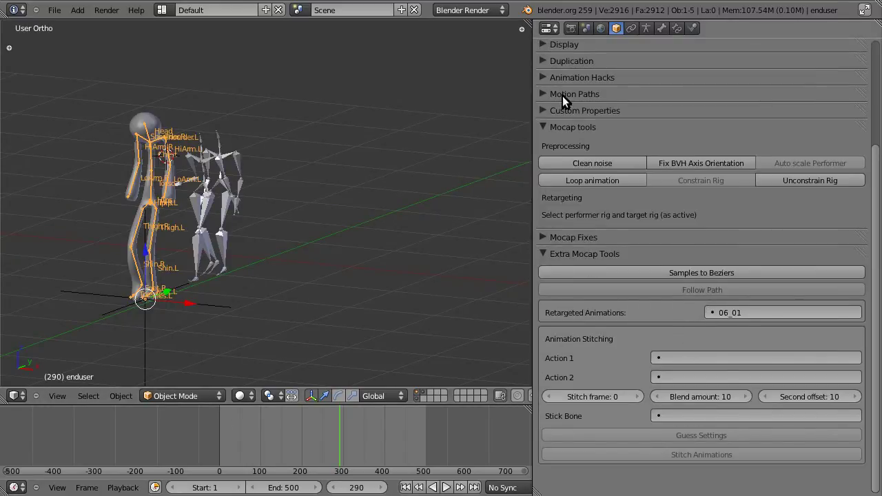
{"action": "left_click_drag", "start_coordinate": [879, 42], "coordinate": [874, 298]}
{"action": "left_click", "coordinate": [549, 29]}
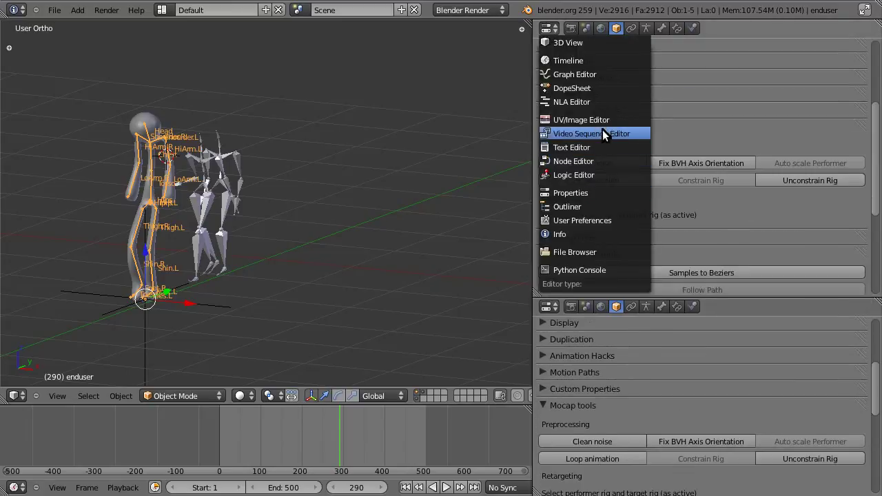
{"action": "left_click", "coordinate": [601, 102]}
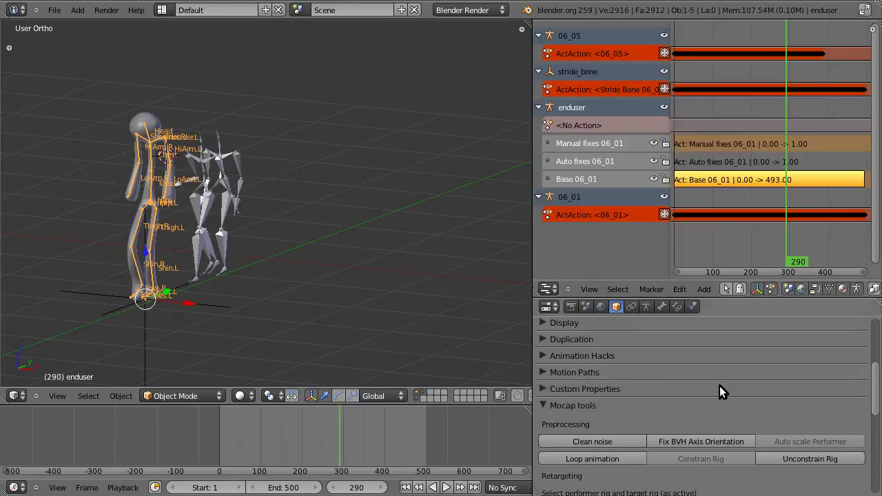
- Switch the retargeted animation to 06_05 and back to 06_01, scrubbing each one to compare the enduser's NLA tracks
{"action": "scroll", "coordinate": [725, 383], "scroll_direction": "down", "scroll_amount": 3}
{"action": "scroll", "coordinate": [723, 385], "scroll_direction": "down", "scroll_amount": 1}
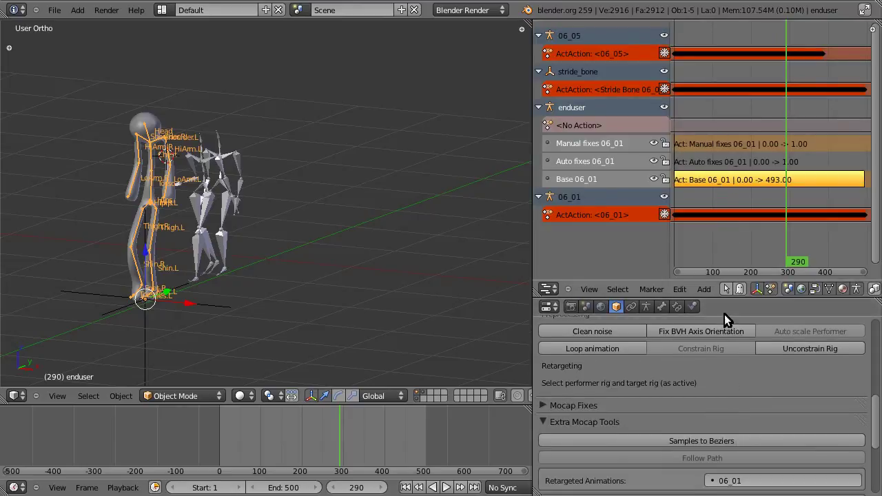
{"action": "scroll", "coordinate": [732, 417], "scroll_direction": "down", "scroll_amount": 3}
{"action": "left_click", "coordinate": [718, 400]}
{"action": "left_click", "coordinate": [736, 273]}
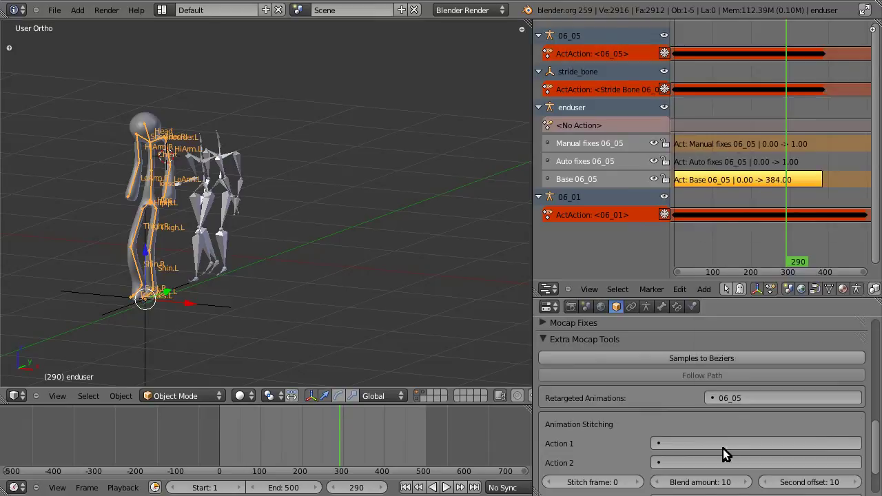
{"action": "left_click_drag", "start_coordinate": [310, 444], "coordinate": [235, 444]}
{"action": "left_click", "coordinate": [724, 397]}
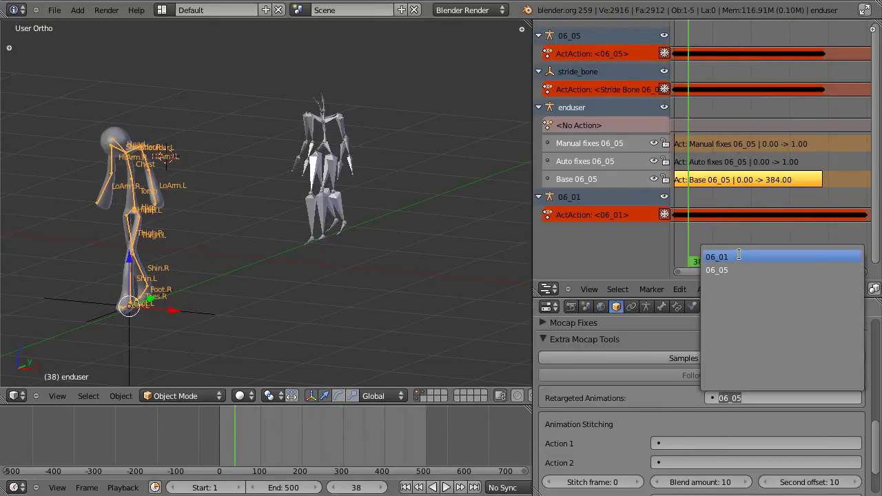
{"action": "left_click", "coordinate": [717, 257]}
{"action": "left_click_drag", "start_coordinate": [355, 452], "coordinate": [283, 454]}
- In the animation stitching settings, choose 06_01 as Action 1 and 06_05 as Action 2
{"action": "scroll", "coordinate": [639, 386], "scroll_direction": "down", "scroll_amount": 2}
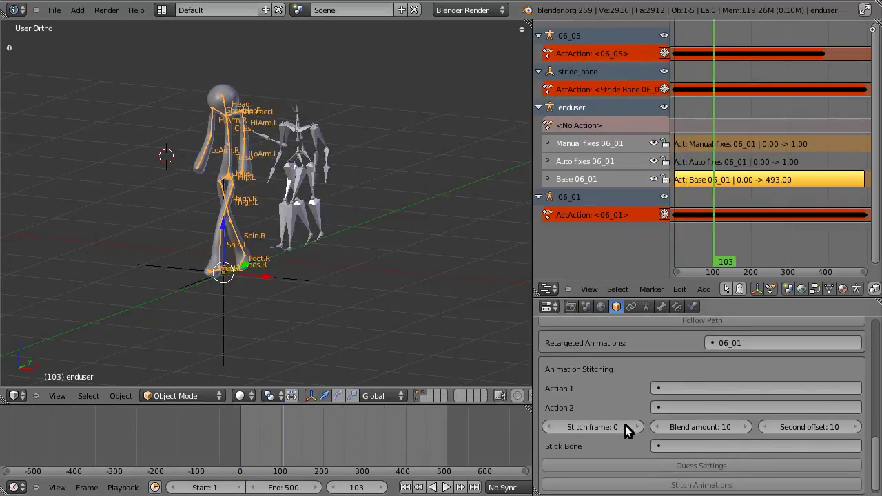
{"action": "left_click", "coordinate": [652, 389]}
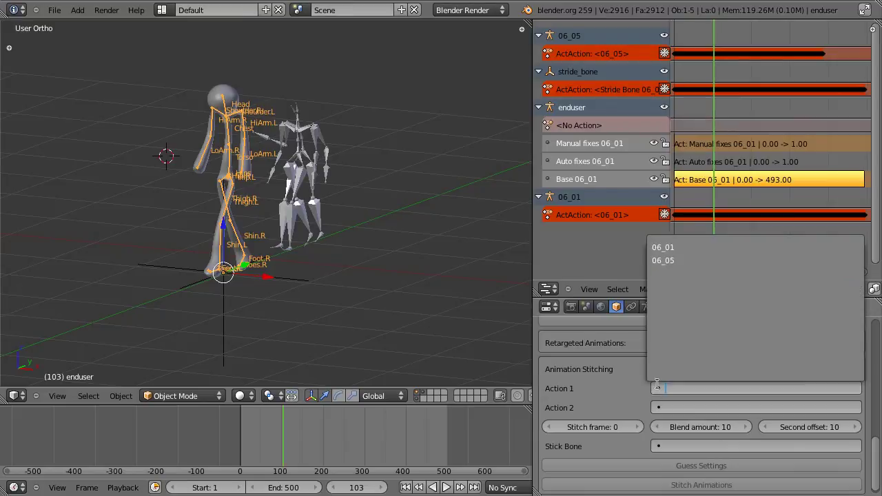
{"action": "left_click", "coordinate": [656, 251]}
{"action": "left_click", "coordinate": [659, 411]}
{"action": "left_click", "coordinate": [675, 284]}
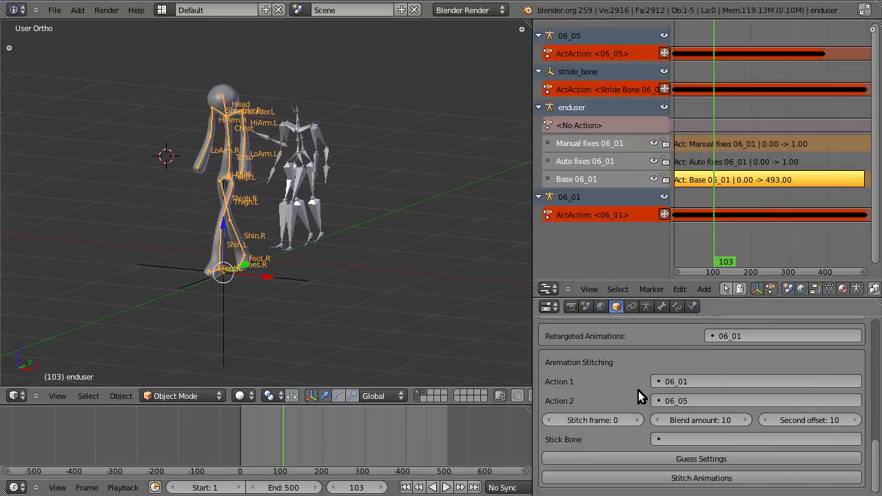
- Scrub the 06_01 walk up to frame 230 and examine where the second animation could be stitched in
{"action": "left_click_drag", "start_coordinate": [251, 422], "coordinate": [322, 437]}
{"action": "scroll", "coordinate": [322, 436], "scroll_direction": "down", "scroll_amount": 1}
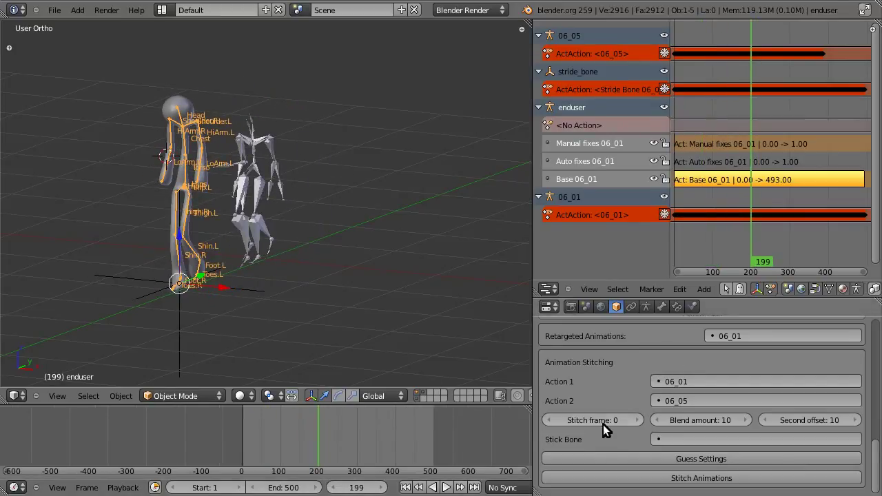
{"action": "mouse_move", "coordinate": [320, 439]}
{"action": "left_mouse_down"}
{"action": "mouse_move", "coordinate": [318, 454]}
{"action": "mouse_move", "coordinate": [330, 452]}
{"action": "left_mouse_up"}
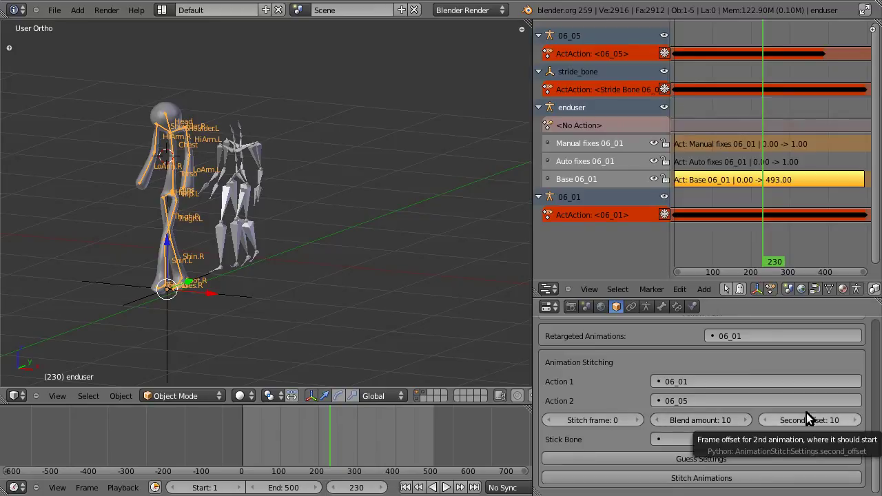
- Scrub the 06_01 walk in the right side view and examine when each foot is planted
{"action": "left_click_drag", "start_coordinate": [318, 453], "coordinate": [282, 467]}
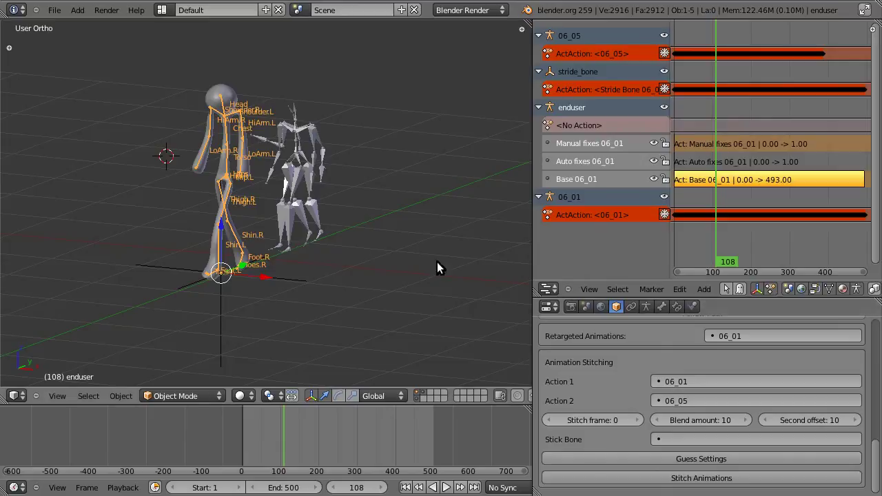
{"action": "key", "text": "KP_3"}
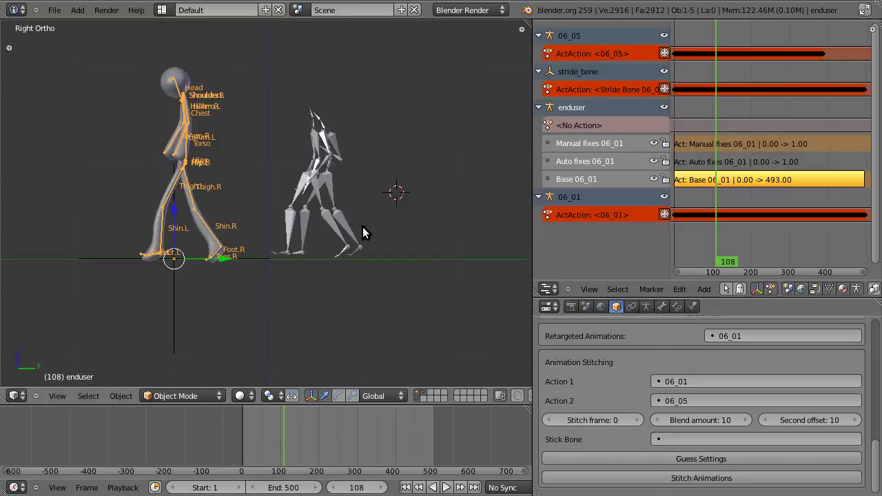
{"action": "left_click_drag", "start_coordinate": [292, 428], "coordinate": [306, 442]}
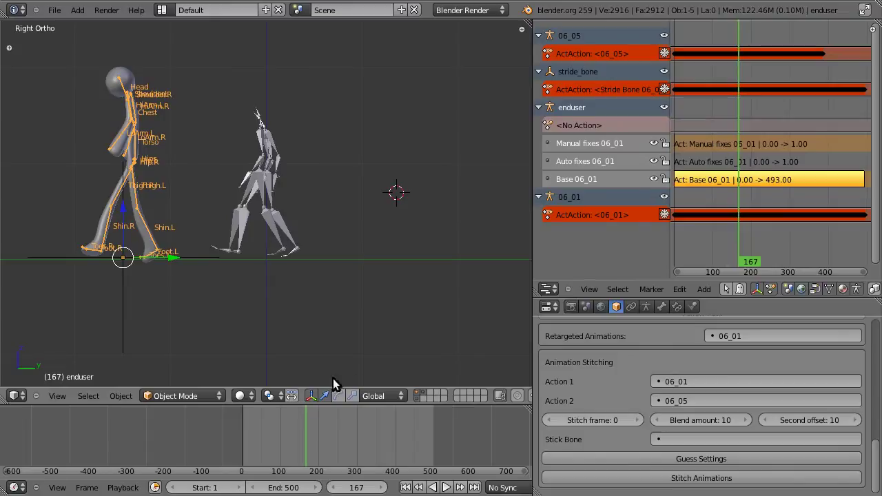
{"action": "left_click", "coordinate": [696, 439]}
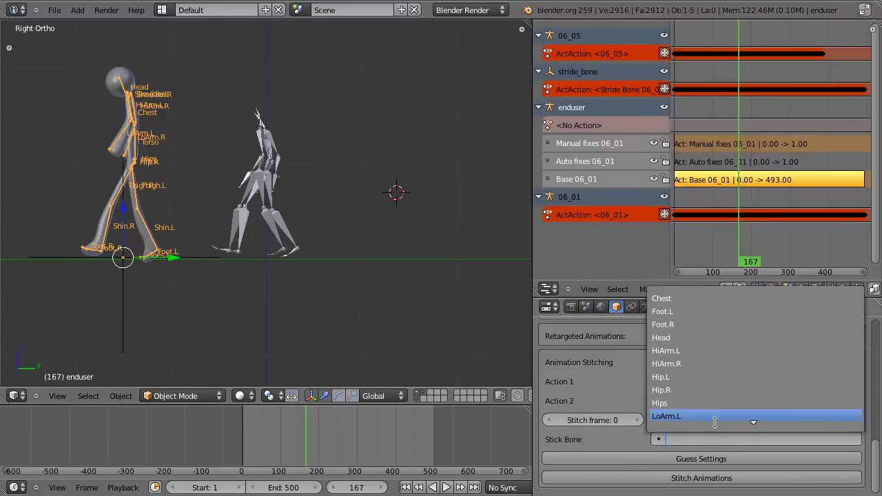
{"action": "scroll", "coordinate": [713, 420], "scroll_direction": "down", "scroll_amount": 9}
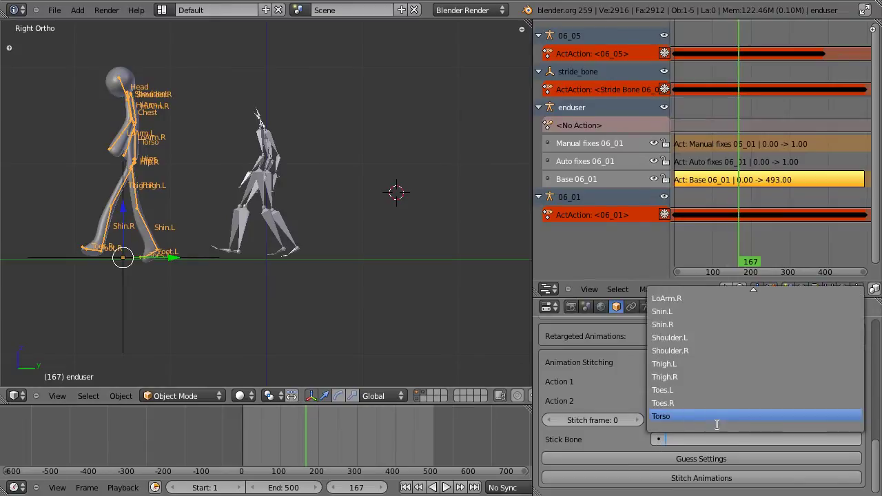
{"action": "left_click", "coordinate": [599, 441]}
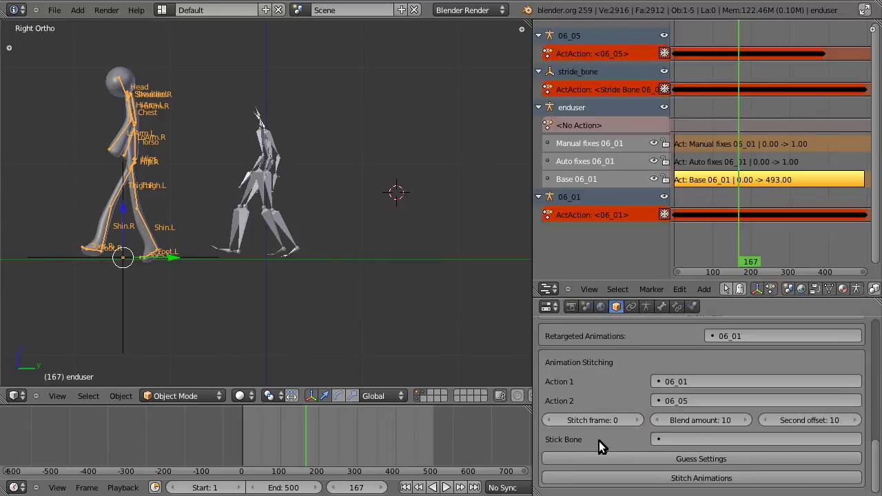
- Choose Foot.L as the stick bone for the animation stitching
{"action": "left_click_drag", "start_coordinate": [295, 431], "coordinate": [303, 430]}
{"action": "left_click", "coordinate": [658, 438]}
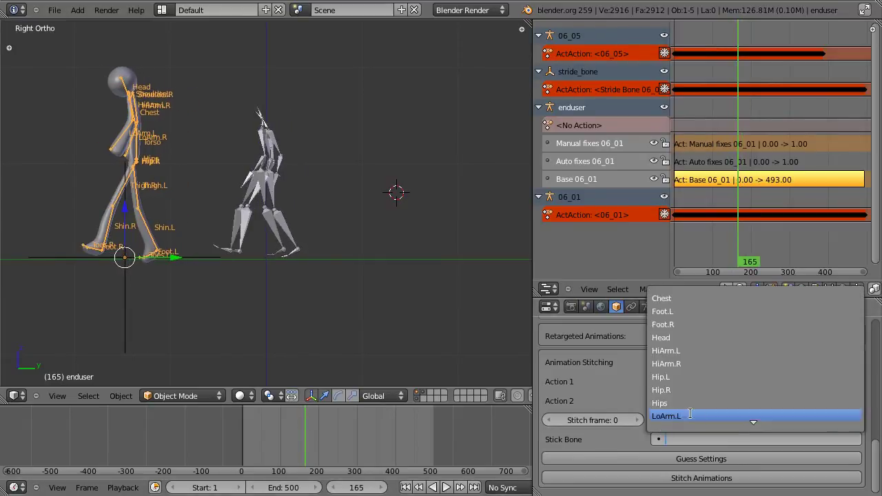
{"action": "scroll", "coordinate": [703, 417], "scroll_direction": "down", "scroll_amount": 9}
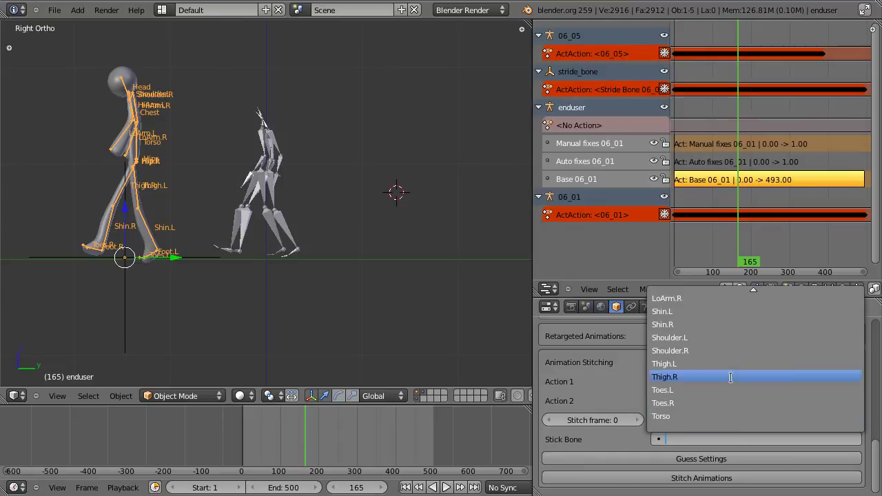
{"action": "scroll", "coordinate": [765, 302], "scroll_direction": "up", "scroll_amount": 3}
{"action": "scroll", "coordinate": [765, 301], "scroll_direction": "up", "scroll_amount": 7}
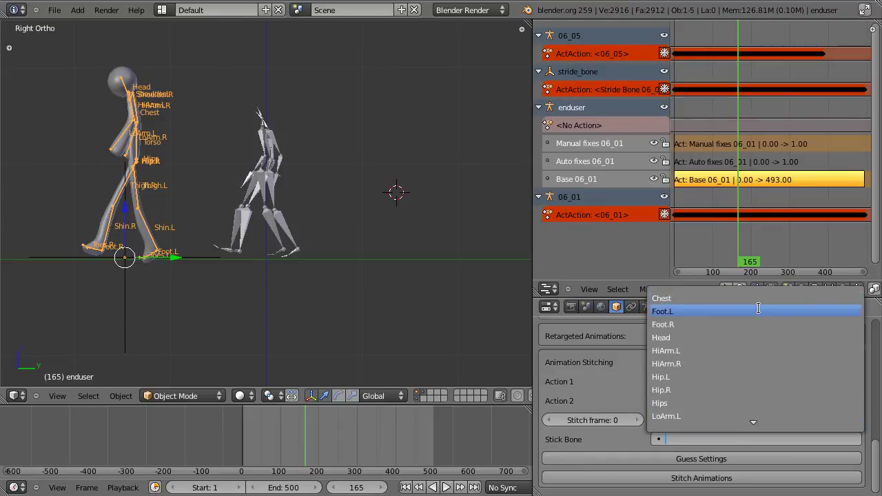
{"action": "left_click", "coordinate": [755, 314]}
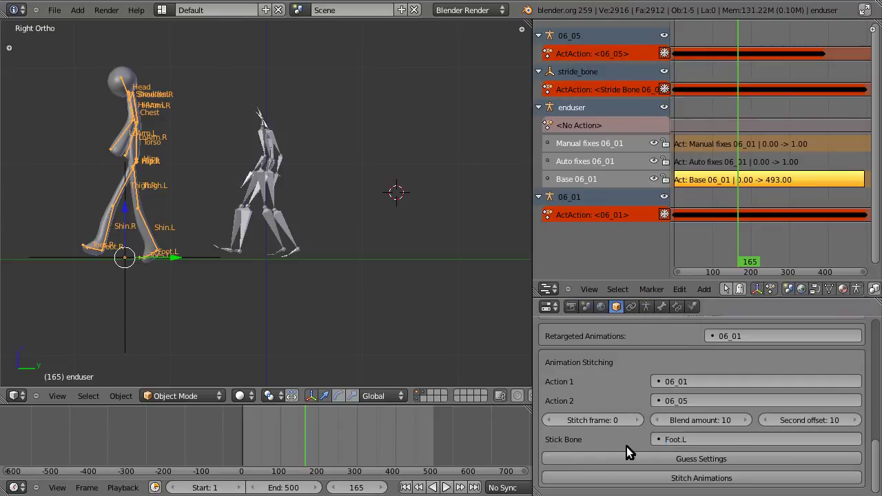
- Have the stitch frame and second offset guessed automatically and stitch the 06_01 and 06_05 animations together
{"action": "left_click_drag", "start_coordinate": [350, 438], "coordinate": [298, 438]}
{"action": "left_click", "coordinate": [658, 455]}
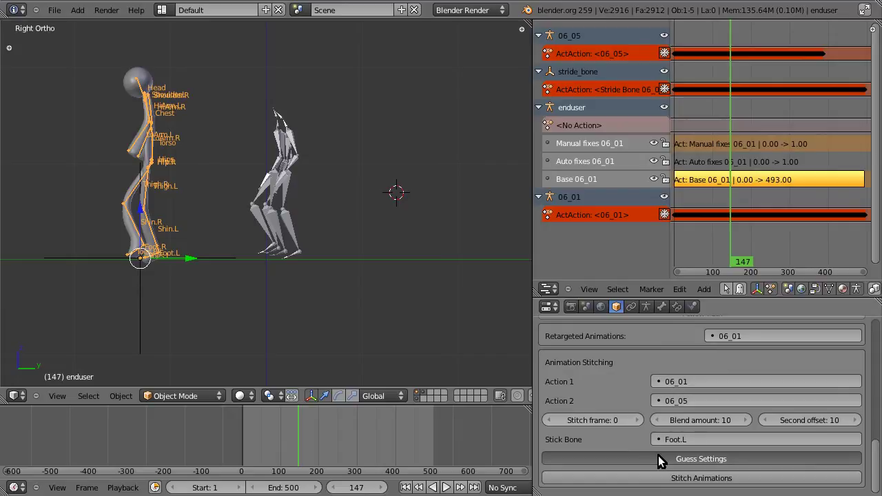
{"action": "left_click", "coordinate": [659, 456]}
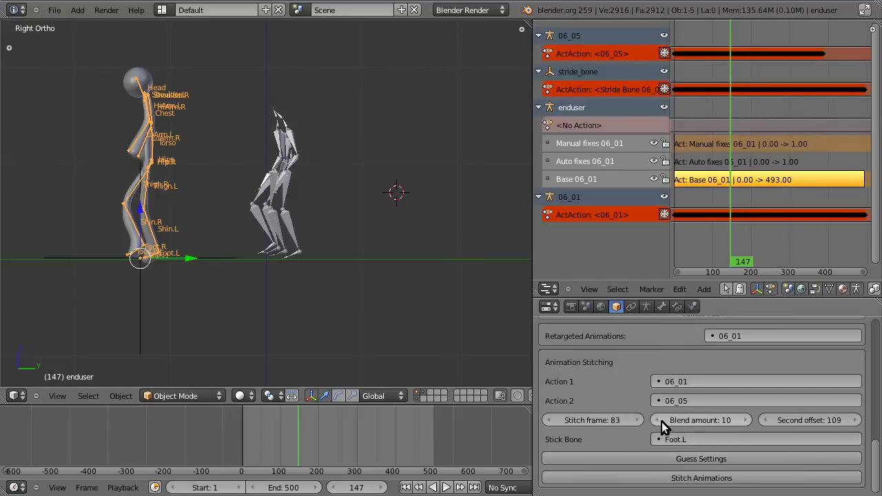
{"action": "left_click", "coordinate": [670, 478]}
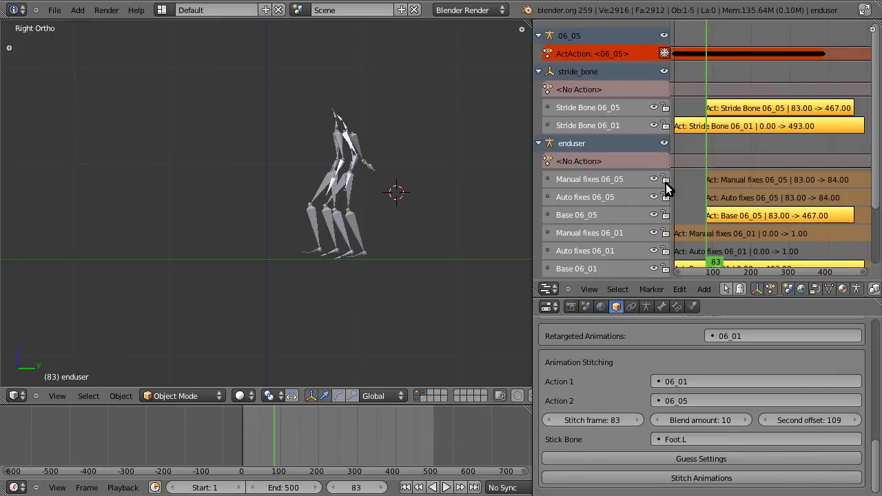
- Play the stitched animation in the side view from frame 63 across the stitch point
{"action": "scroll", "coordinate": [304, 347], "scroll_direction": "down", "scroll_amount": 3}
{"action": "mouse_move", "coordinate": [704, 180]}
{"action": "left_mouse_down"}
{"action": "mouse_move", "coordinate": [694, 182]}
{"action": "mouse_move", "coordinate": [724, 185]}
{"action": "mouse_move", "coordinate": [698, 185]}
{"action": "left_mouse_up"}
{"action": "scroll", "coordinate": [231, 324], "scroll_direction": "up", "scroll_amount": 2}
{"action": "scroll", "coordinate": [231, 324], "scroll_direction": "up", "scroll_amount": 4}
{"action": "scroll", "coordinate": [269, 323], "scroll_direction": "down", "scroll_amount": 3}
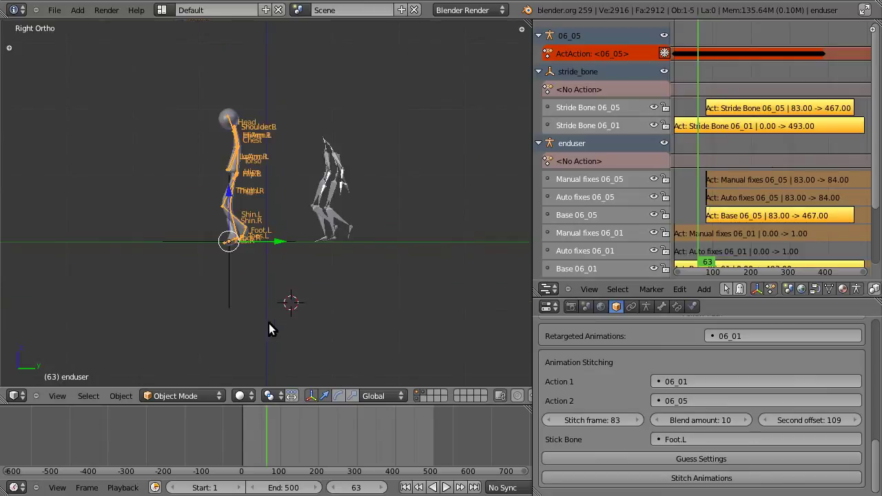
{"action": "key", "text": "alt+a"}
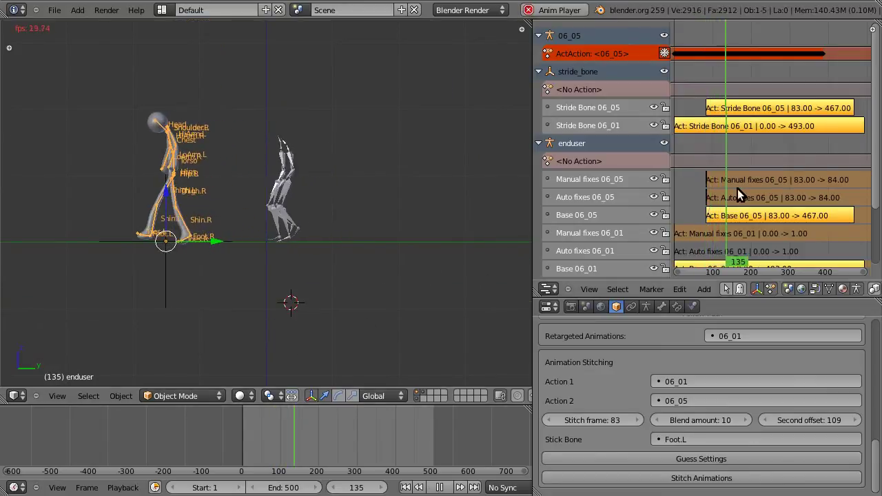
{"action": "key", "text": "Escape"}
- Scrub the enduser's stitched NLA strips around frame 88 and examine the pose at the transition
{"action": "left_click_drag", "start_coordinate": [723, 186], "coordinate": [707, 187]}
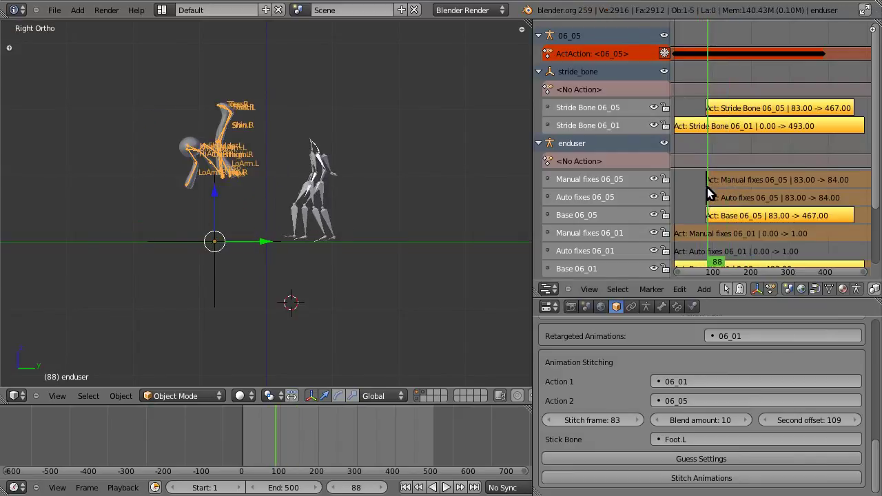
{"action": "left_click", "coordinate": [655, 215]}
{"action": "left_click_drag", "start_coordinate": [695, 216], "coordinate": [673, 215]}
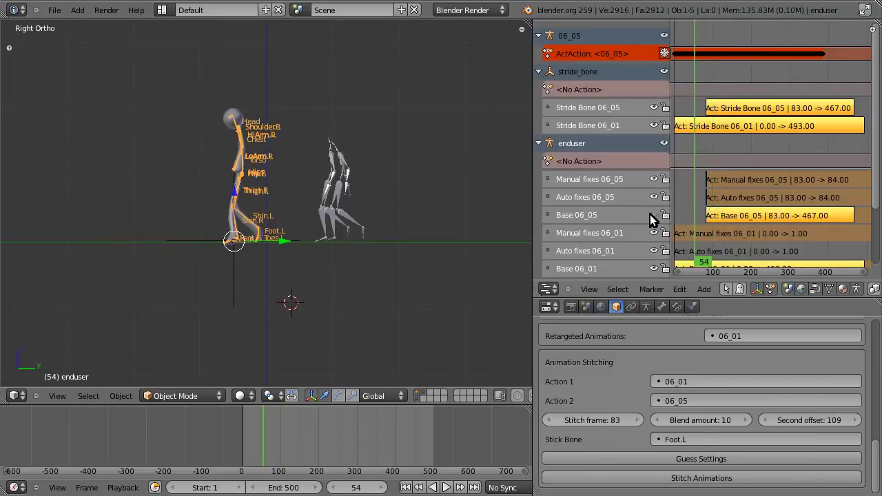
{"action": "scroll", "coordinate": [693, 224], "scroll_direction": "right", "scroll_amount": 2, "text": "ctrl"}
{"action": "scroll", "coordinate": [702, 222], "scroll_direction": "up", "scroll_amount": 3}
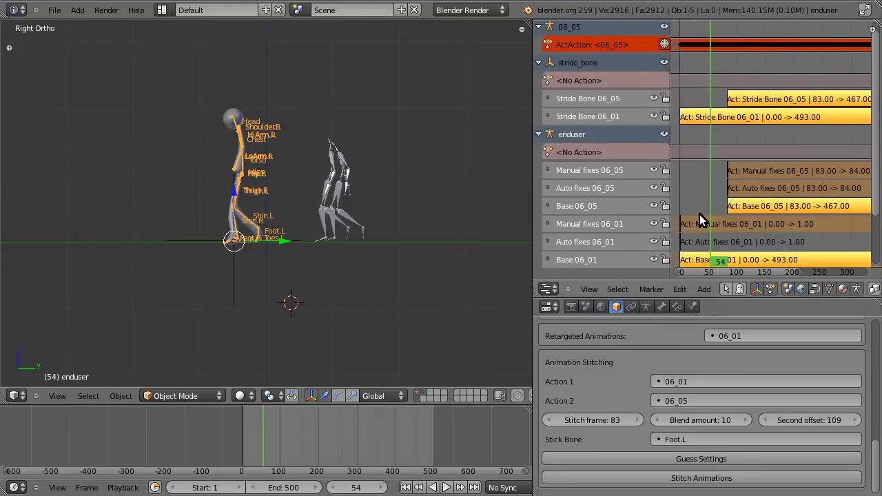
{"action": "left_click", "coordinate": [732, 218]}
{"action": "left_click_drag", "start_coordinate": [731, 213], "coordinate": [729, 213]}
- Set the blend amount to 30, stitch the animations again and scrub across the stitch point
{"action": "left_click", "coordinate": [728, 420]}
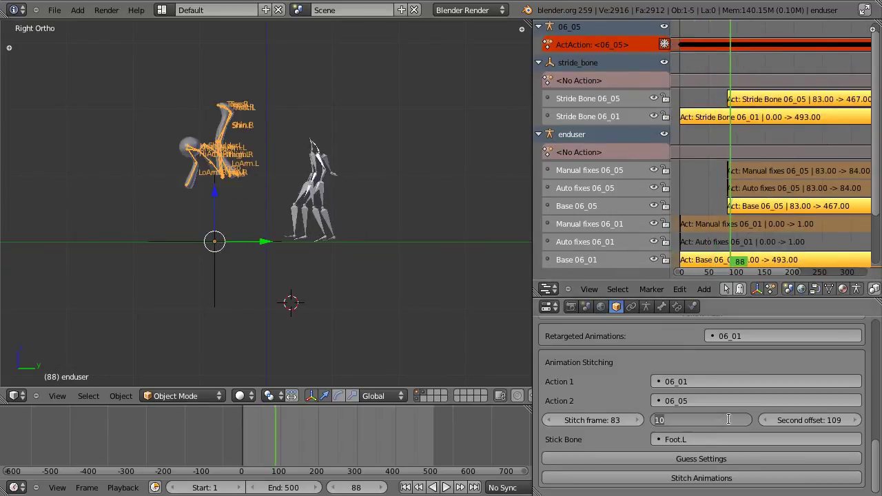
{"action": "key", "text": "Return"}
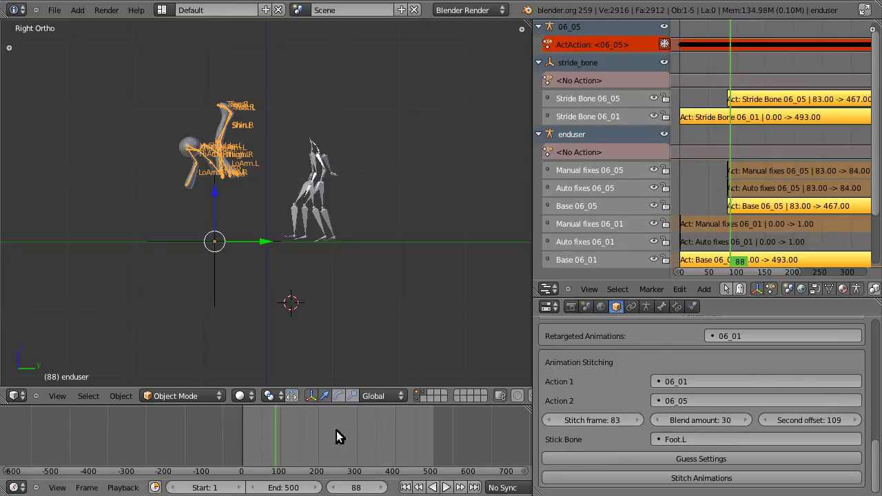
{"action": "left_click", "coordinate": [717, 459]}
{"action": "left_click", "coordinate": [723, 476]}
{"action": "mouse_move", "coordinate": [724, 228]}
{"action": "left_mouse_down"}
{"action": "mouse_move", "coordinate": [743, 227]}
{"action": "mouse_move", "coordinate": [729, 232]}
{"action": "left_mouse_up"}
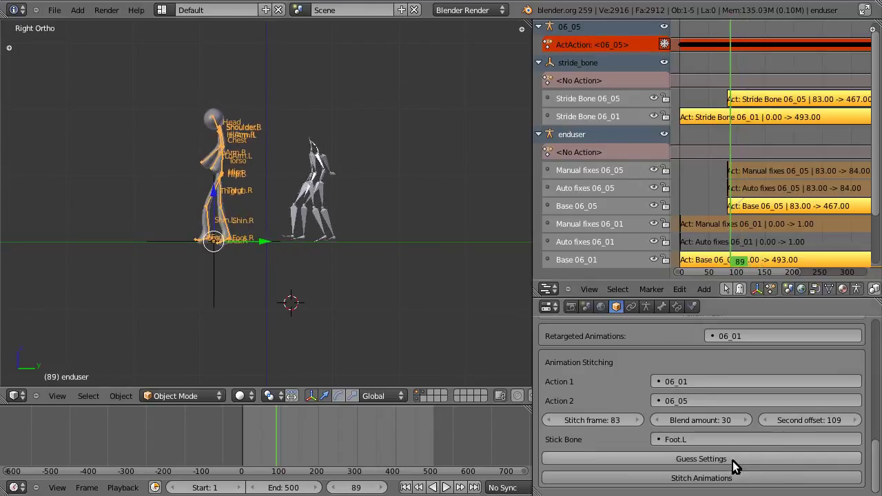
{"action": "left_click", "coordinate": [726, 422]}
{"action": "key", "text": "Return"}
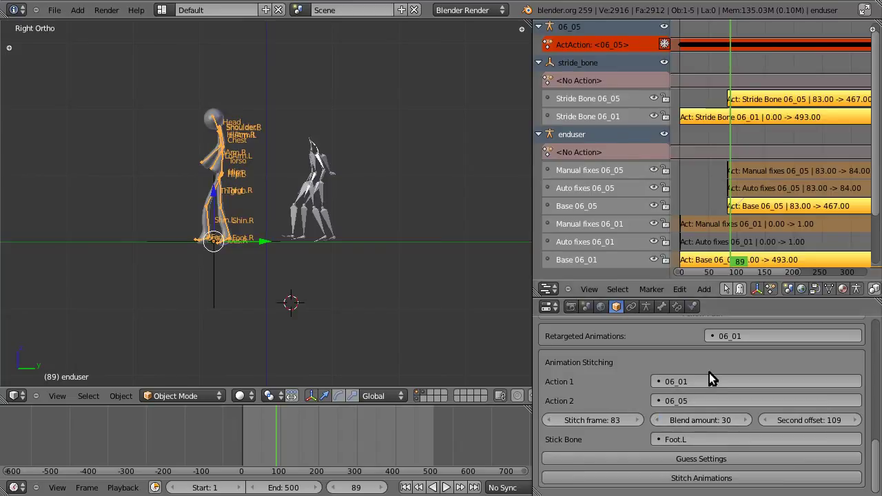
{"action": "left_click", "coordinate": [714, 484]}
{"action": "left_click_drag", "start_coordinate": [724, 209], "coordinate": [734, 210]}
- Try a blend amount of 3, stitch the animations again and scrub the transition around frame 86
{"action": "left_click", "coordinate": [729, 420]}
{"action": "type", "text": "31"}
{"action": "key", "text": "Return"}
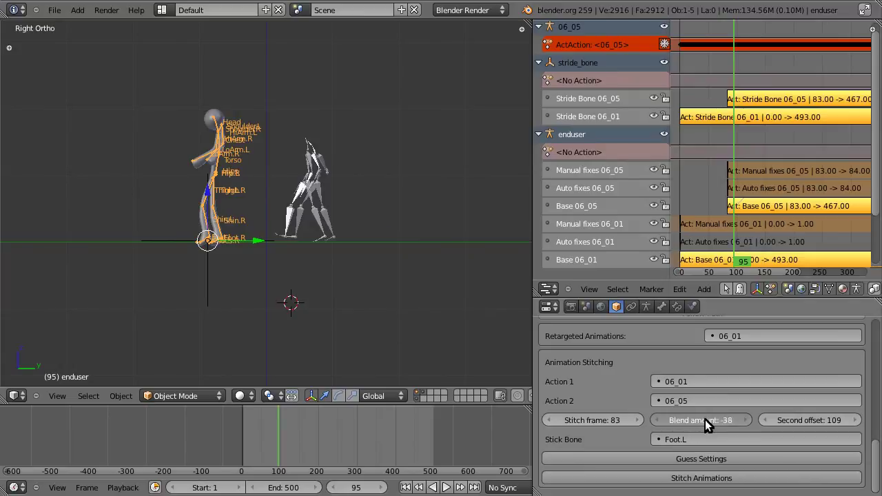
{"action": "left_click_drag", "start_coordinate": [711, 422], "coordinate": [747, 422]}
{"action": "left_click", "coordinate": [739, 481]}
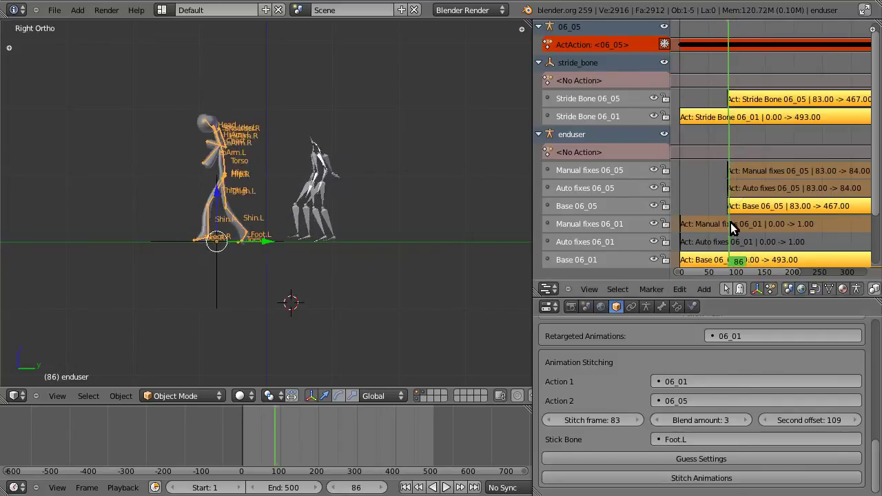
{"action": "left_click_drag", "start_coordinate": [731, 223], "coordinate": [726, 222]}
- Raise the blend amount to 11 and on to 15, scrubbing the transition for each value
{"action": "mouse_move", "coordinate": [743, 421]}
{"action": "left_mouse_down"}
{"action": "mouse_move", "coordinate": [759, 427]}
{"action": "mouse_move", "coordinate": [747, 421]}
{"action": "mouse_move", "coordinate": [750, 410]}
{"action": "left_mouse_up"}
{"action": "left_click_drag", "start_coordinate": [724, 226], "coordinate": [725, 276]}
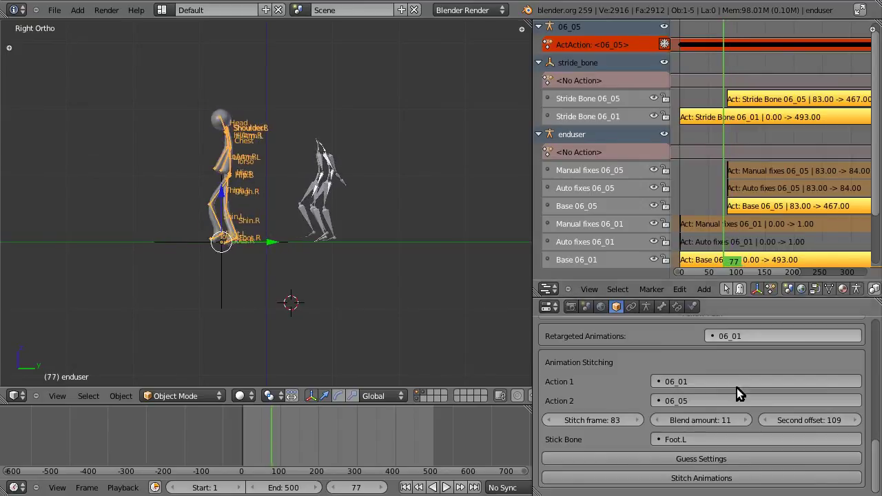
{"action": "left_click_drag", "start_coordinate": [748, 418], "coordinate": [751, 419]}
{"action": "left_click_drag", "start_coordinate": [722, 229], "coordinate": [726, 226]}
- Examine the stitched transition from several viewing angles while scrubbing between frames 79 and 89
{"action": "middle_click_drag", "start_coordinate": [362, 362], "coordinate": [380, 340]}
{"action": "scroll", "coordinate": [380, 341], "scroll_direction": "up", "scroll_amount": 2}
{"action": "left_click_drag", "start_coordinate": [726, 190], "coordinate": [721, 193]}
{"action": "middle_click_drag", "start_coordinate": [387, 288], "coordinate": [329, 285]}
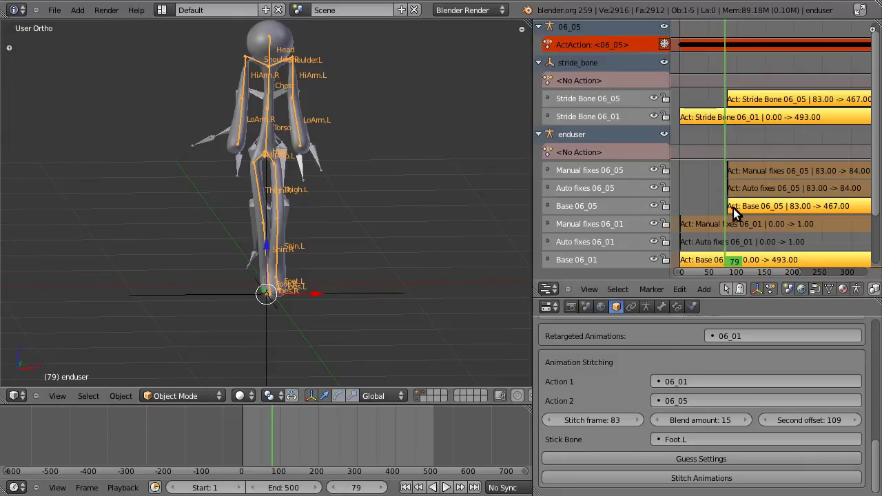
{"action": "mouse_move", "coordinate": [728, 206]}
{"action": "left_mouse_down"}
{"action": "mouse_move", "coordinate": [751, 211]}
{"action": "mouse_move", "coordinate": [720, 209]}
{"action": "left_mouse_up"}
{"action": "middle_click_drag", "start_coordinate": [310, 234], "coordinate": [220, 268]}
{"action": "mouse_move", "coordinate": [740, 135]}
{"action": "left_mouse_down"}
{"action": "mouse_move", "coordinate": [707, 137]}
{"action": "mouse_move", "coordinate": [730, 146]}
{"action": "left_mouse_up"}
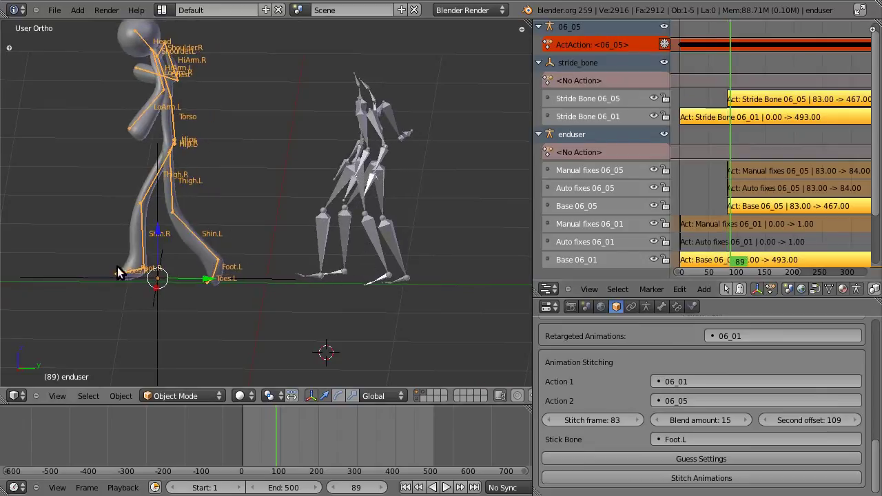
{"action": "middle_click_drag", "start_coordinate": [249, 310], "coordinate": [672, 397]}
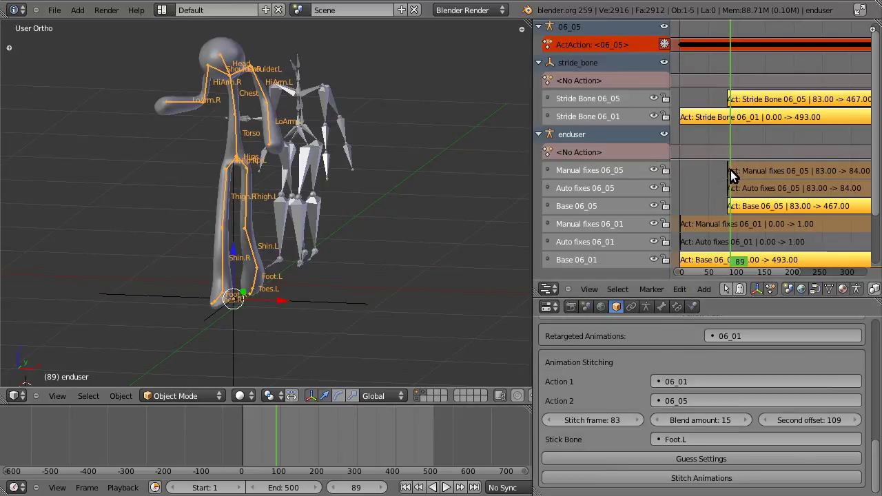
- Set the stitch frame to 84 and scrub back over the transition
{"action": "left_click", "coordinate": [615, 421]}
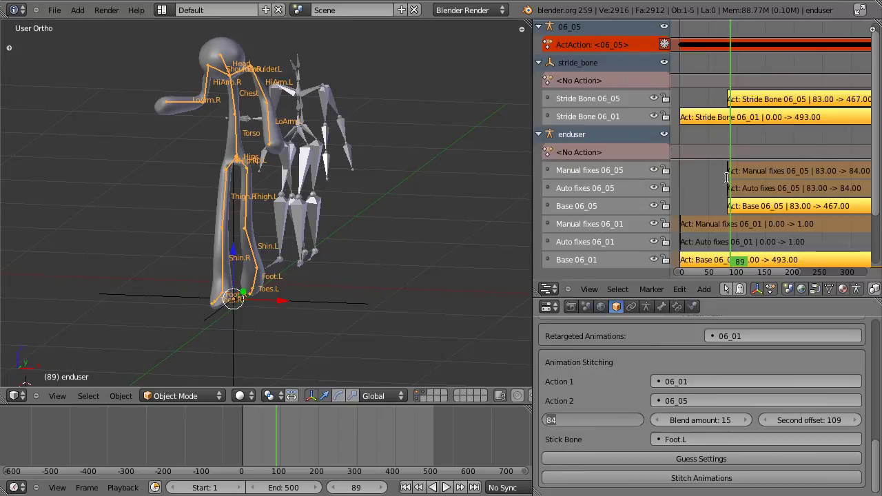
{"action": "key", "text": "Return"}
{"action": "left_click_drag", "start_coordinate": [731, 178], "coordinate": [720, 181]}
- Mute the enduser's Auto fixes, Manual fixes and Base 06_05 tracks and scrub the 06_01 walk to frame 137 for a new stitch point
{"action": "left_click", "coordinate": [654, 188]}
{"action": "left_click", "coordinate": [653, 171]}
{"action": "left_click", "coordinate": [653, 207]}
{"action": "left_click_drag", "start_coordinate": [726, 215], "coordinate": [762, 218]}
{"action": "middle_click_drag", "start_coordinate": [414, 226], "coordinate": [118, 293]}
{"action": "left_click_drag", "start_coordinate": [727, 178], "coordinate": [759, 193]}
- Set the stitch frame to 136, stitch the animations again and scrub the new transition
{"action": "left_click", "coordinate": [592, 419]}
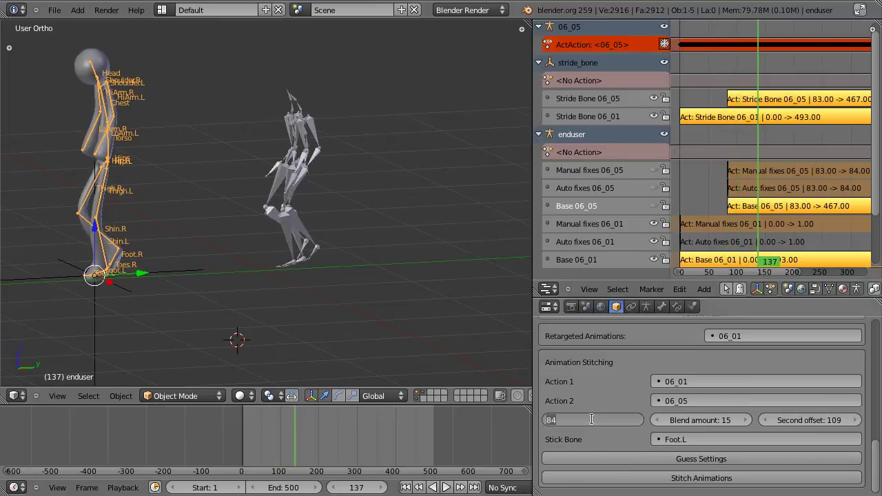
{"action": "type", "text": "136"}
{"action": "key", "text": "Return"}
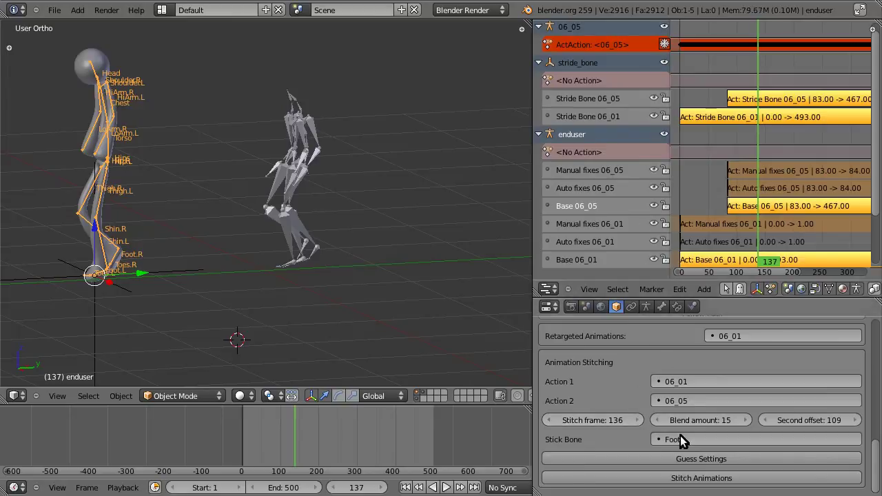
{"action": "left_click", "coordinate": [697, 478]}
{"action": "mouse_move", "coordinate": [754, 197]}
{"action": "left_mouse_down"}
{"action": "mouse_move", "coordinate": [766, 206]}
{"action": "mouse_move", "coordinate": [757, 199]}
{"action": "mouse_move", "coordinate": [767, 200]}
{"action": "mouse_move", "coordinate": [749, 209]}
{"action": "left_mouse_up"}
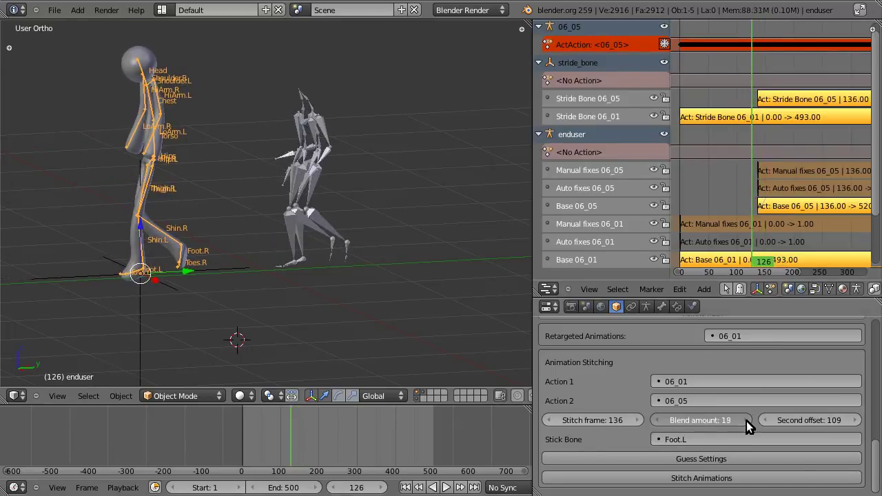
- Set the blend amount to 27, restitch the animations and scrub past frame 136
{"action": "left_click", "coordinate": [746, 422]}
{"action": "type", "text": "27"}
{"action": "key", "text": "Return"}
{"action": "left_click", "coordinate": [738, 478]}
{"action": "mouse_move", "coordinate": [294, 441]}
{"action": "left_mouse_down"}
{"action": "mouse_move", "coordinate": [265, 439]}
{"action": "mouse_move", "coordinate": [297, 437]}
{"action": "left_mouse_up"}
- Set the blend amount to 17, restitch the animations and scrub around frame 142
{"action": "left_click", "coordinate": [734, 420]}
{"action": "type", "text": "17"}
{"action": "key", "text": "Return"}
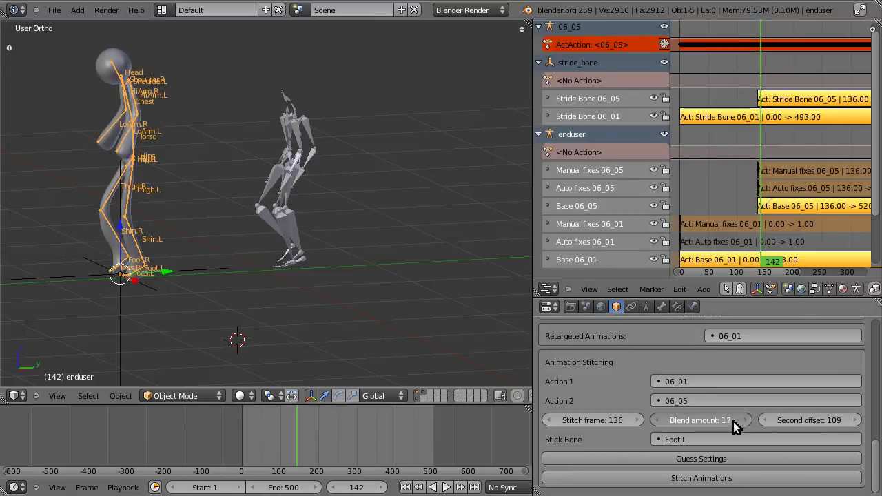
{"action": "left_click", "coordinate": [725, 459]}
{"action": "left_click", "coordinate": [728, 478]}
{"action": "left_click_drag", "start_coordinate": [767, 219], "coordinate": [761, 220]}
- Lower the blend amount to 9, stitch the animations again and play the result from frame 106
{"action": "left_click", "coordinate": [657, 420]}
{"action": "left_click", "coordinate": [657, 420]}
{"action": "left_click", "coordinate": [657, 420]}
{"action": "left_click", "coordinate": [657, 420]}
{"action": "left_click", "coordinate": [657, 420]}
{"action": "left_click", "coordinate": [657, 421]}
{"action": "left_click", "coordinate": [657, 420]}
{"action": "left_click", "coordinate": [657, 421]}
{"action": "left_click", "coordinate": [657, 421]}
{"action": "left_click", "coordinate": [709, 478]}
{"action": "mouse_move", "coordinate": [296, 437]}
{"action": "left_mouse_down"}
{"action": "mouse_move", "coordinate": [304, 435]}
{"action": "mouse_move", "coordinate": [281, 437]}
{"action": "left_mouse_up"}
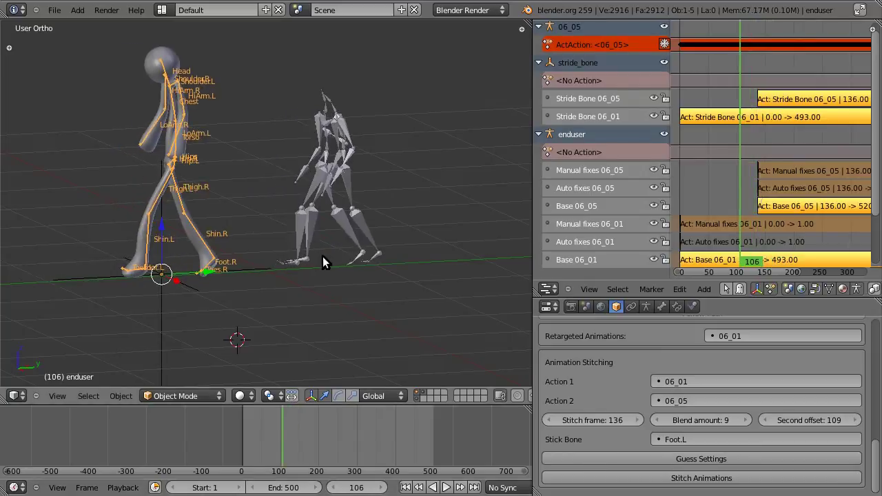
{"action": "key", "text": "alt+a"}
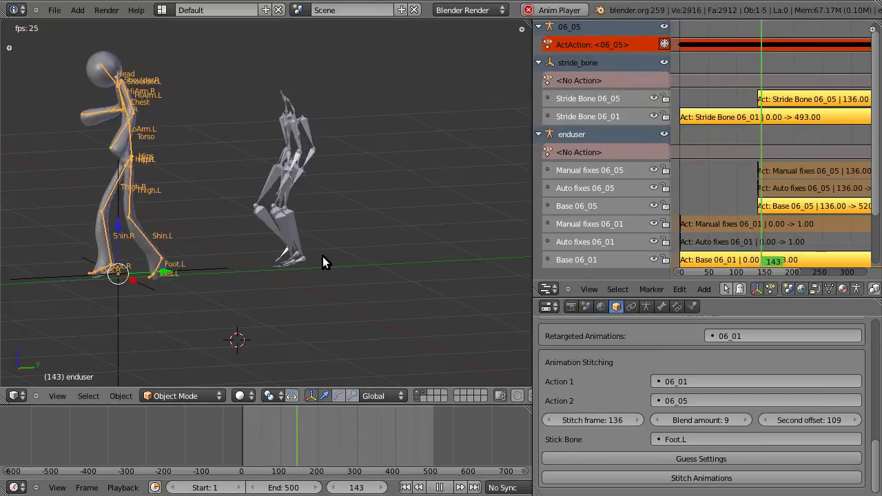
- Stop the playback, raise the blend amount to 15 and stitch the animations again
{"action": "key", "text": "Escape"}
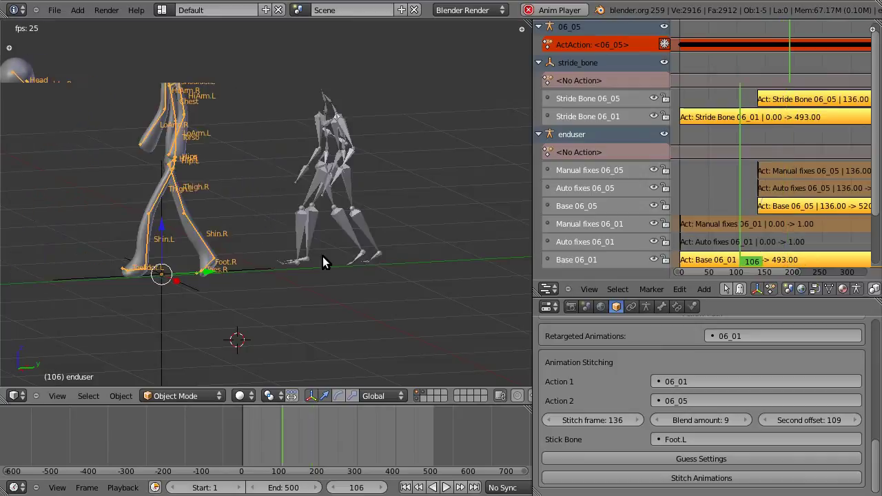
{"action": "left_click", "coordinate": [746, 420]}
{"action": "left_click", "coordinate": [746, 420]}
{"action": "left_click", "coordinate": [746, 420]}
{"action": "left_click", "coordinate": [746, 420]}
{"action": "left_click", "coordinate": [746, 420]}
{"action": "left_click", "coordinate": [746, 419]}
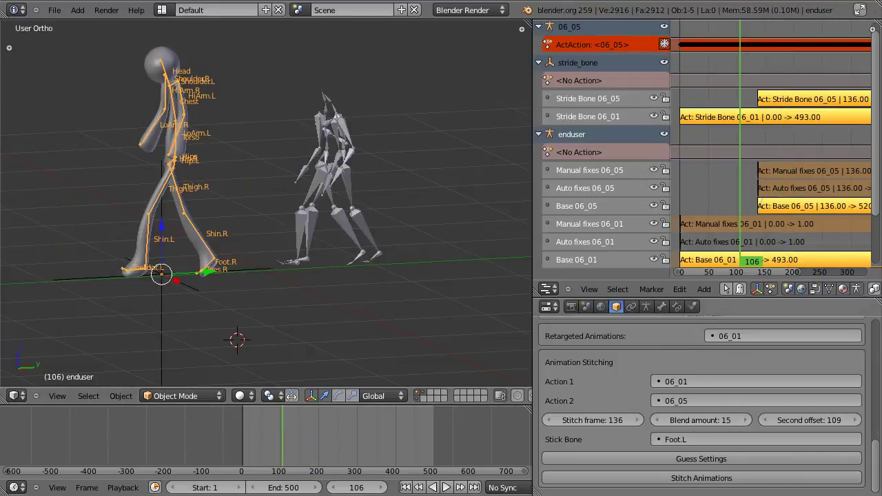
{"action": "left_click", "coordinate": [731, 481]}
- Play back the restitched animation, then scrub past stitch frame 136 to frame 151
{"action": "key", "text": "alt+a"}
{"action": "left_click", "coordinate": [721, 194]}
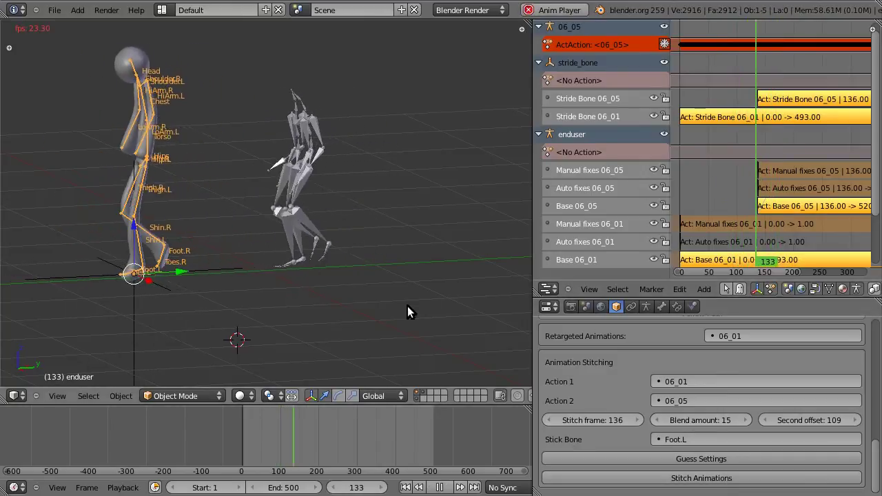
{"action": "key", "text": "KP_5"}
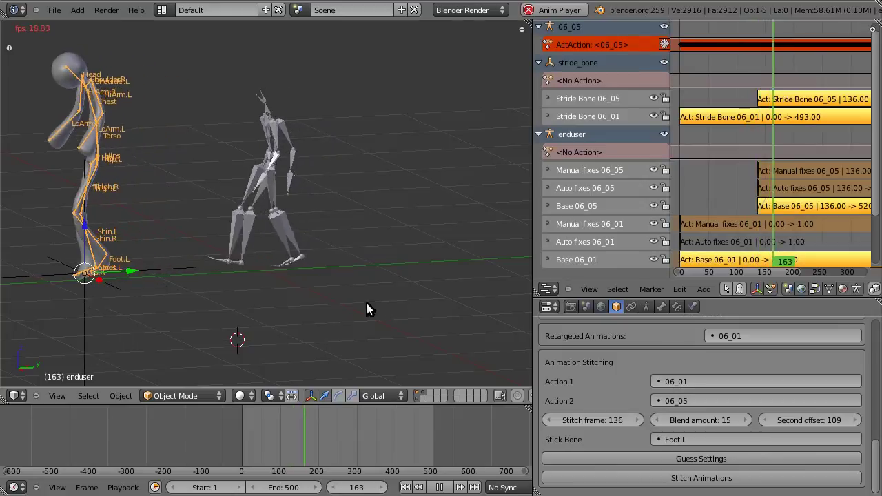
{"action": "key", "text": "Escape"}
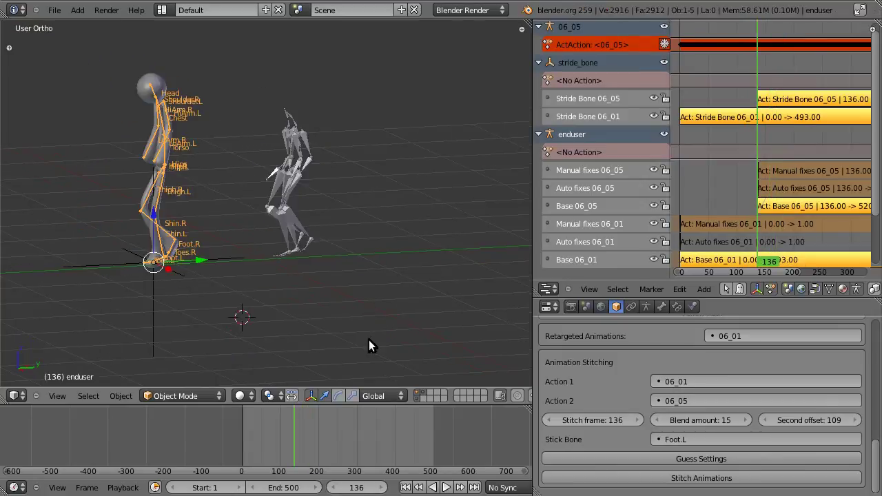
{"action": "left_click_drag", "start_coordinate": [293, 430], "coordinate": [301, 434]}
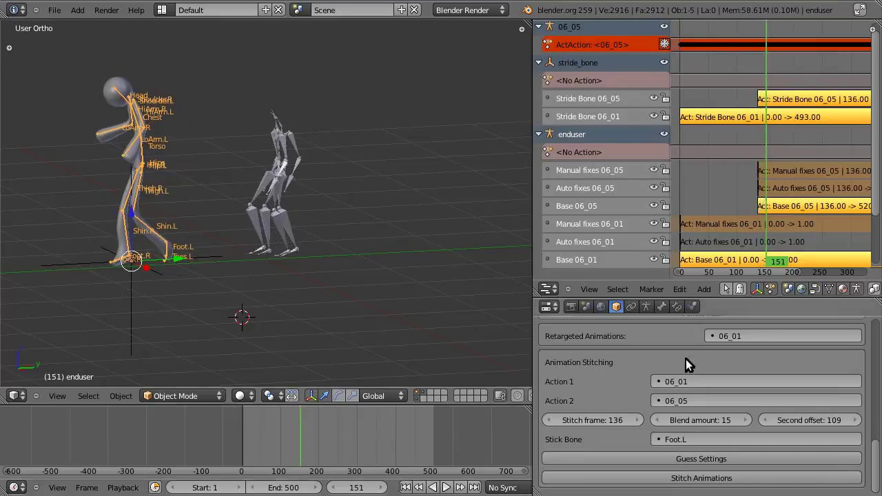
- Set the second offset to 104, restitch the animations and scrub the transition to frame 158
{"action": "left_click", "coordinate": [764, 421]}
{"action": "left_click", "coordinate": [764, 421]}
{"action": "left_click", "coordinate": [763, 421]}
{"action": "left_click", "coordinate": [763, 421]}
{"action": "left_click", "coordinate": [764, 421]}
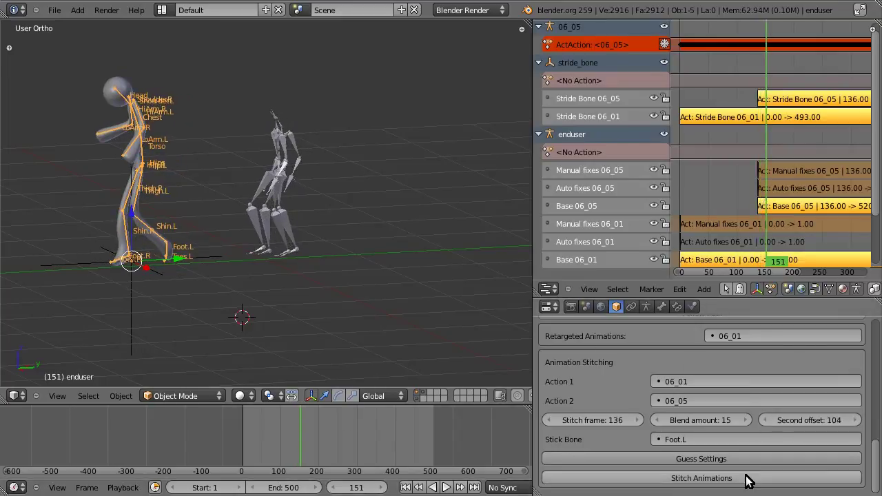
{"action": "left_click", "coordinate": [746, 477]}
{"action": "mouse_move", "coordinate": [297, 444]}
{"action": "left_mouse_down"}
{"action": "mouse_move", "coordinate": [290, 444]}
{"action": "mouse_move", "coordinate": [303, 442]}
{"action": "left_mouse_up"}
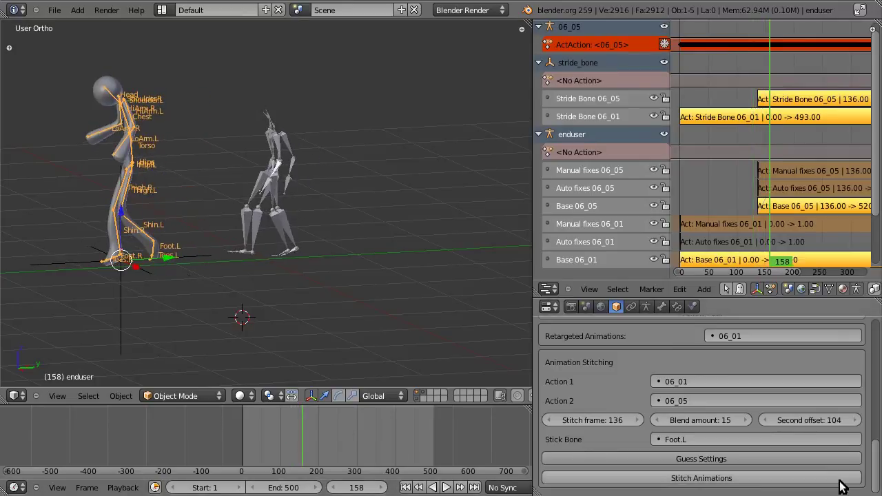
- Lower the second offset to 98, restitch the animations and scrub back to frame 149
{"action": "left_click", "coordinate": [764, 421]}
{"action": "left_click", "coordinate": [764, 421]}
{"action": "left_click", "coordinate": [764, 421]}
{"action": "left_click", "coordinate": [764, 421]}
{"action": "left_click", "coordinate": [764, 422]}
{"action": "left_click", "coordinate": [778, 477]}
{"action": "mouse_move", "coordinate": [302, 431]}
{"action": "left_mouse_down"}
{"action": "mouse_move", "coordinate": [291, 431]}
{"action": "mouse_move", "coordinate": [299, 431]}
{"action": "left_mouse_up"}
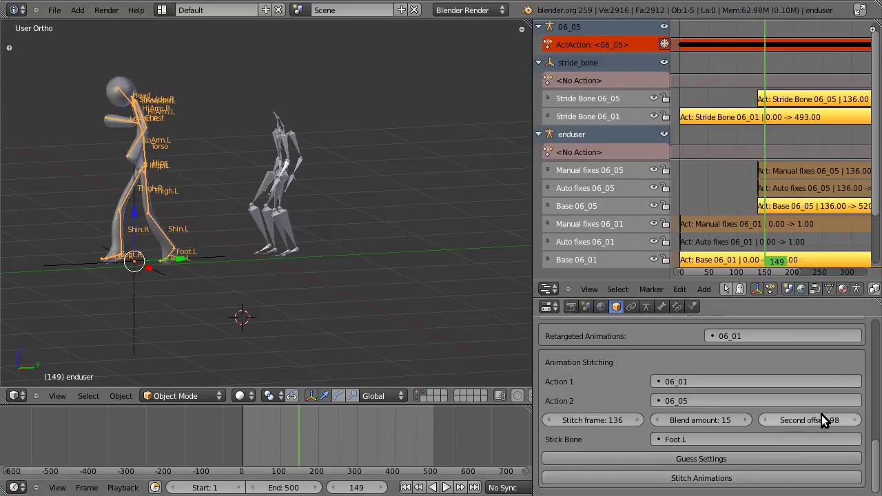
- Raise the second offset again, stitch the animations once more and scrub through the result
{"action": "left_click", "coordinate": [857, 421]}
{"action": "left_click", "coordinate": [858, 420]}
{"action": "left_click", "coordinate": [858, 420]}
{"action": "left_click", "coordinate": [857, 420]}
{"action": "left_click", "coordinate": [857, 420]}
{"action": "left_click", "coordinate": [857, 421]}
{"action": "left_click", "coordinate": [796, 481]}
{"action": "left_click_drag", "start_coordinate": [338, 424], "coordinate": [322, 450]}
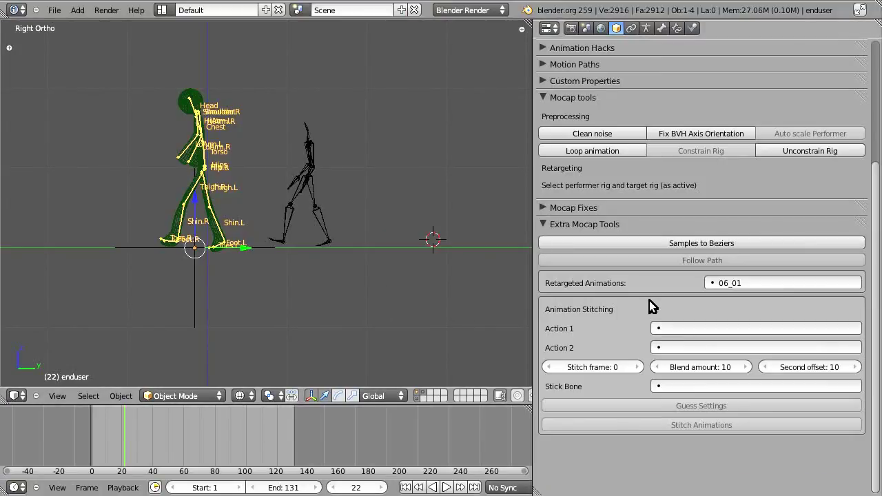
- Scrub the enduser walk to frame 131 and set the timeline's end frame to 500
{"action": "scroll", "coordinate": [193, 283], "scroll_direction": "up", "scroll_amount": 3}
{"action": "middle_click_drag", "start_coordinate": [193, 283], "coordinate": [294, 315]}
{"action": "scroll", "coordinate": [330, 303], "scroll_direction": "down", "scroll_amount": 3}
{"action": "left_click_drag", "start_coordinate": [113, 431], "coordinate": [296, 486]}
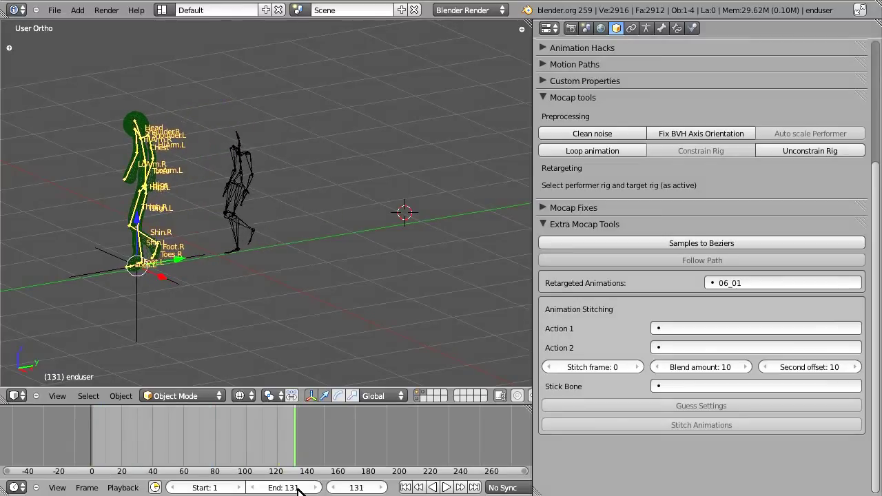
{"action": "left_click", "coordinate": [298, 488]}
{"action": "key", "text": "Return"}
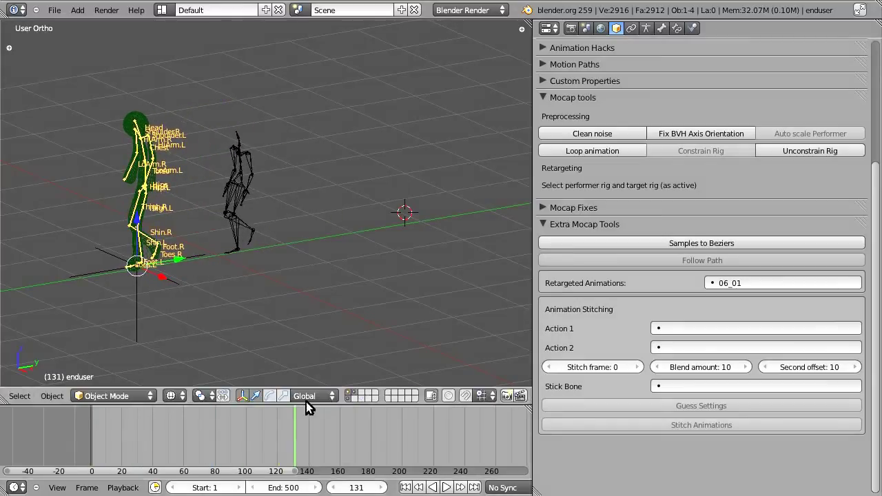
- Review the 06_01 walk over the extended frame range, scrubbing to frame 387 and back to frame 52
{"action": "scroll", "coordinate": [331, 398], "scroll_direction": "down", "scroll_amount": 5}
{"action": "scroll", "coordinate": [317, 425], "scroll_direction": "down", "scroll_amount": 6}
{"action": "key", "text": "alt+a"}
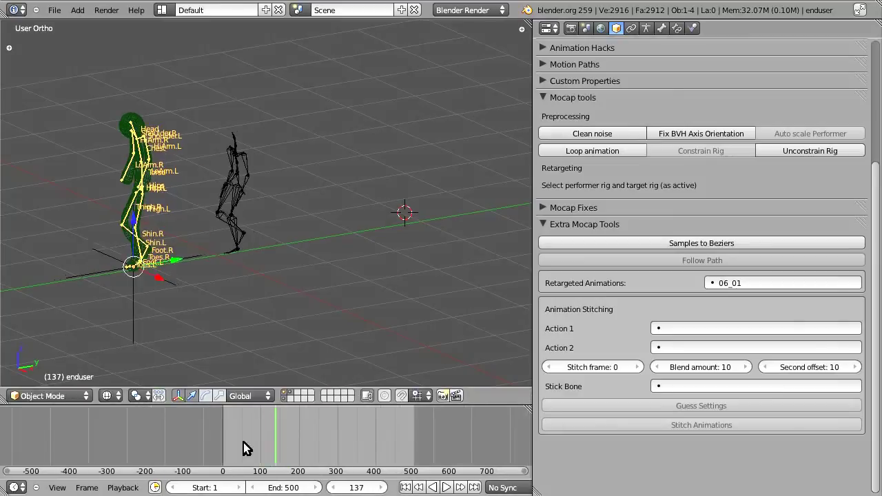
{"action": "scroll", "coordinate": [323, 361], "scroll_direction": "down", "scroll_amount": 5}
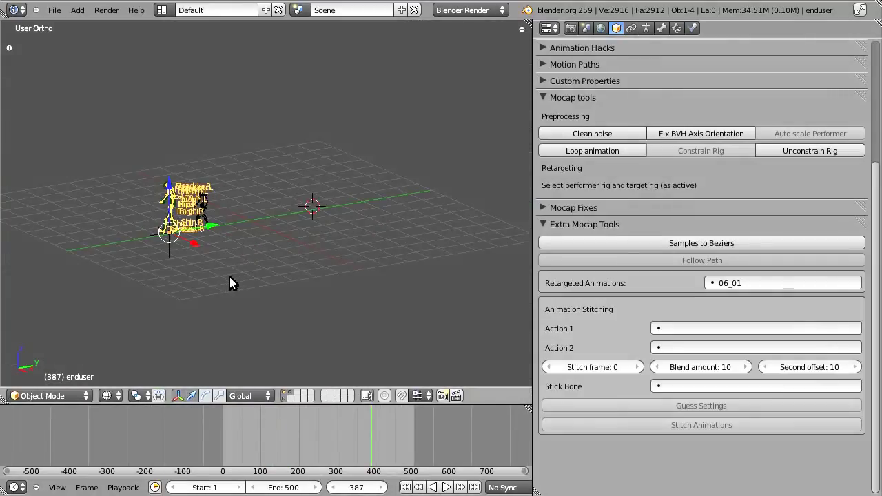
{"action": "middle_click_drag", "start_coordinate": [229, 277], "coordinate": [379, 269], "text": "shift"}
{"action": "scroll", "coordinate": [380, 270], "scroll_direction": "up", "scroll_amount": 3}
{"action": "left_click_drag", "start_coordinate": [394, 437], "coordinate": [242, 440]}
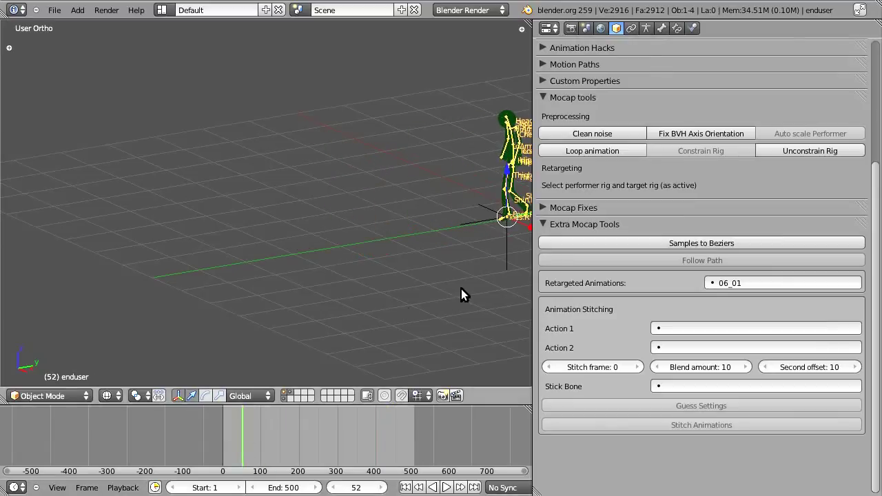
{"action": "middle_click_drag", "start_coordinate": [479, 279], "coordinate": [387, 313], "text": "shift"}
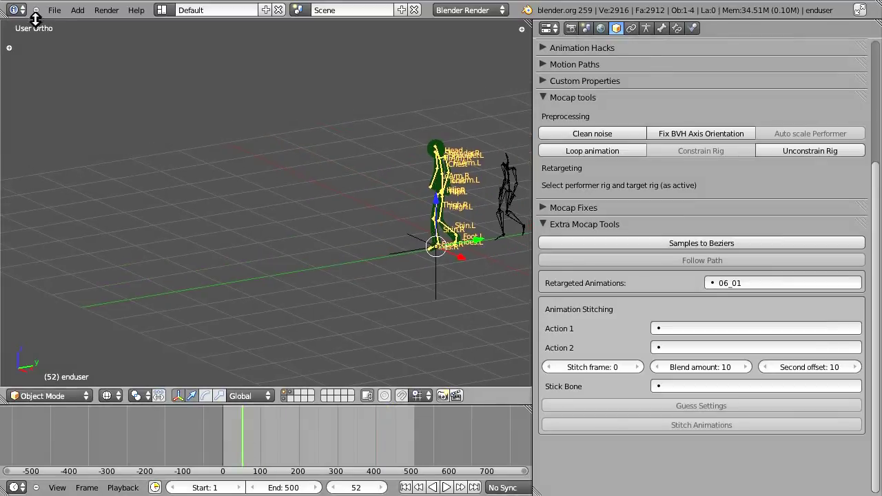
- Add a path curve and move it along the Y axis to the ground in front of the walking enduser character
{"action": "left_click", "coordinate": [78, 10]}
{"action": "mouse_move", "coordinate": [93, 36]}
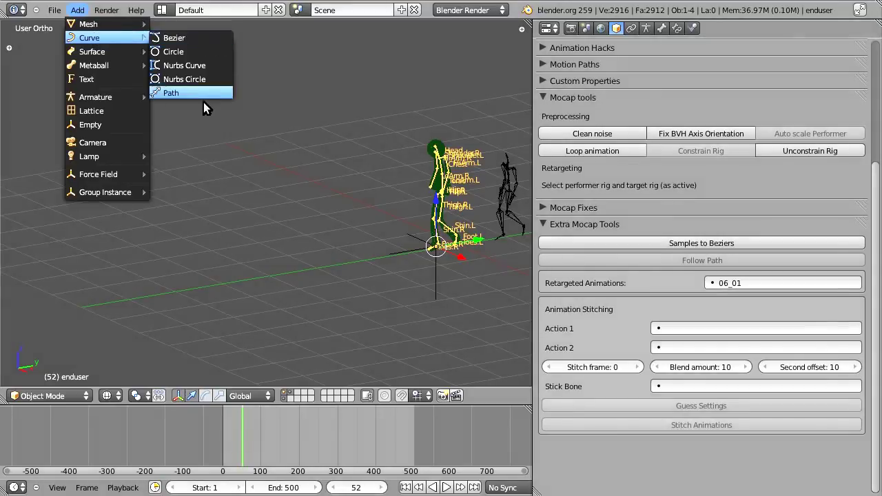
{"action": "left_click", "coordinate": [176, 93]}
{"action": "scroll", "coordinate": [454, 298], "scroll_direction": "down", "scroll_amount": 5}
{"action": "scroll", "coordinate": [455, 298], "scroll_direction": "up", "scroll_amount": 1}
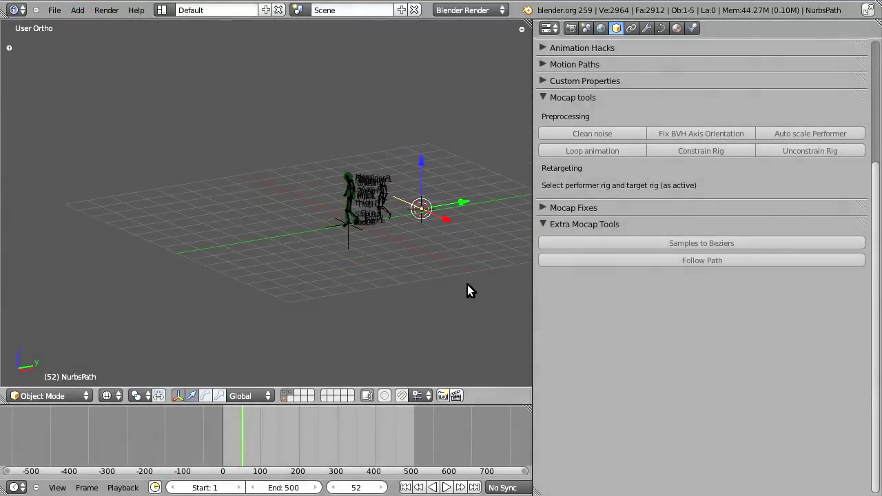
{"action": "left_click_drag", "start_coordinate": [459, 193], "coordinate": [414, 211]}
{"action": "left_click_drag", "start_coordinate": [341, 234], "coordinate": [339, 241]}
{"action": "middle_click_drag", "start_coordinate": [339, 241], "coordinate": [403, 280]}
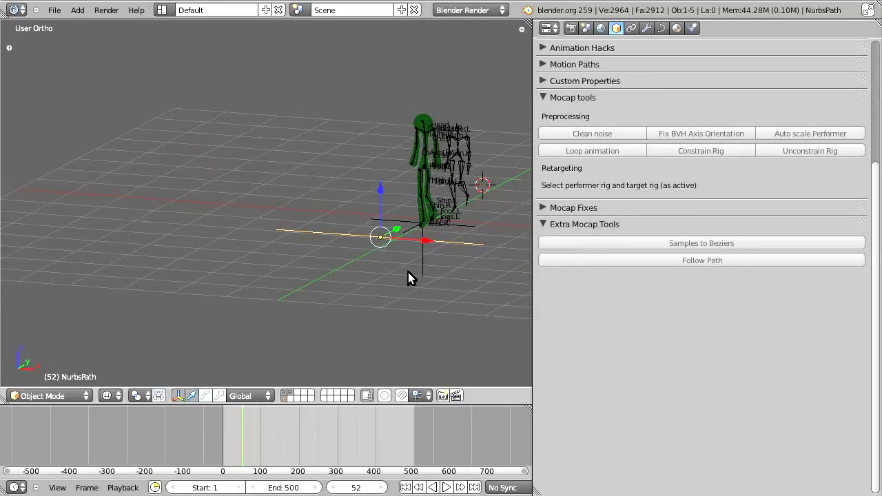
- Bend the straight path into a smooth curve by moving its control points in edit mode, then return to object mode
{"action": "key", "text": "Tab"}
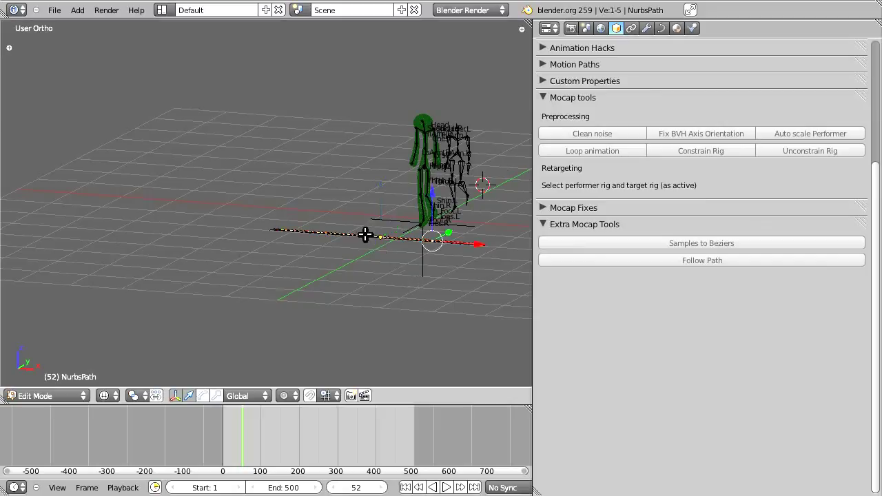
{"action": "middle_click_drag", "start_coordinate": [375, 295], "coordinate": [377, 271]}
{"action": "left_click_drag", "start_coordinate": [358, 303], "coordinate": [442, 329]}
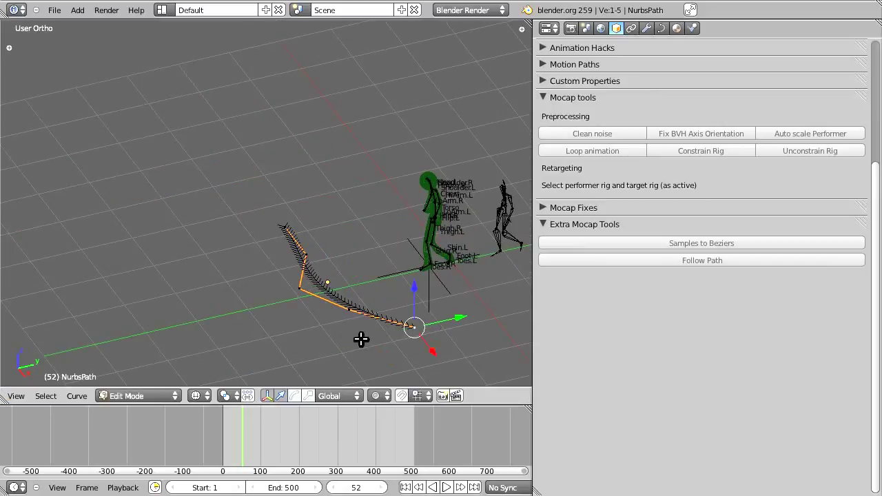
{"action": "key", "text": "Tab"}
{"action": "middle_click_drag", "start_coordinate": [351, 334], "coordinate": [389, 314]}
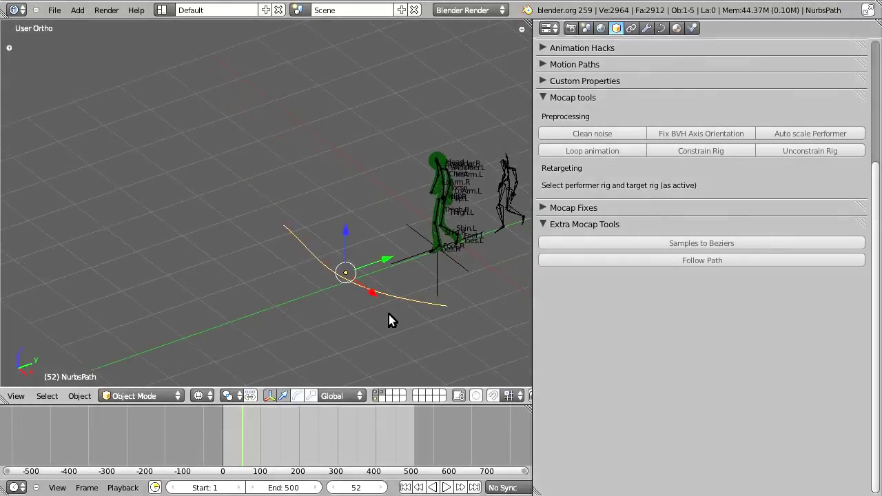
- Add the stride_bone to the path selection, apply Follow Path and go to frame 0
{"action": "right_click", "coordinate": [438, 275], "text": "shift"}
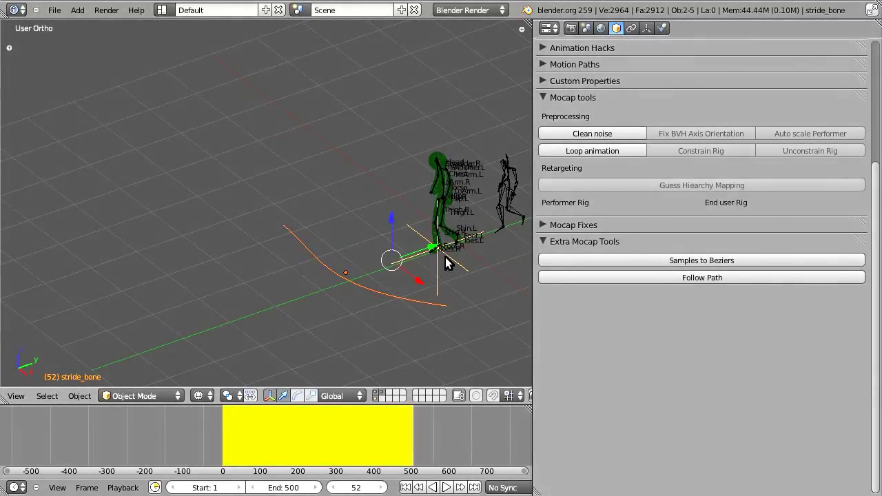
{"action": "left_click", "coordinate": [610, 278]}
{"action": "mouse_move", "coordinate": [235, 443]}
{"action": "left_mouse_down"}
{"action": "mouse_move", "coordinate": [420, 443]}
{"action": "mouse_move", "coordinate": [223, 448]}
{"action": "left_mouse_up"}
- Select the performer skeleton in the front view and delete it
{"action": "key", "text": "KP_3"}
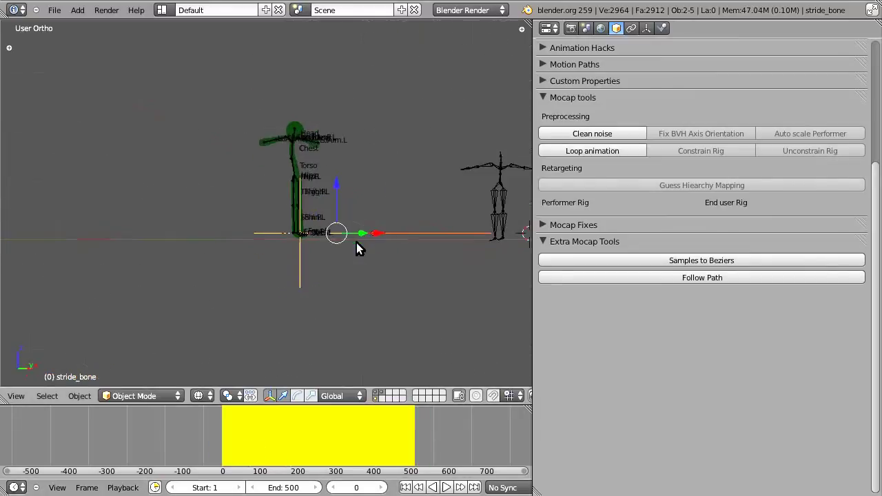
{"action": "key", "text": "KP_1"}
{"action": "scroll", "coordinate": [356, 242], "scroll_direction": "up", "scroll_amount": 2}
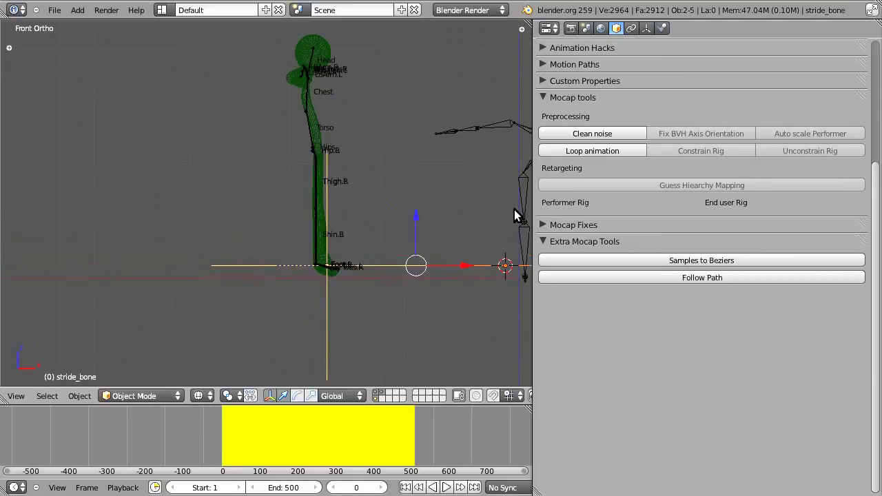
{"action": "right_click", "coordinate": [515, 215]}
{"action": "key", "text": "x"}
{"action": "left_click", "coordinate": [515, 209]}
- Play the animation and watch the enduser character walk along the curved path from an angled overhead view
{"action": "middle_click_drag", "start_coordinate": [417, 336], "coordinate": [278, 354], "text": "shift"}
{"action": "key", "text": "alt+a"}
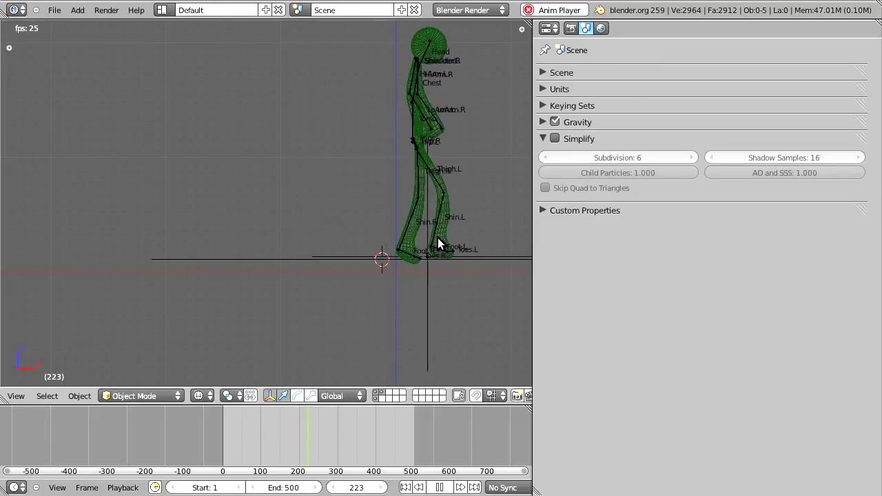
{"action": "middle_click_drag", "start_coordinate": [438, 238], "coordinate": [346, 217]}
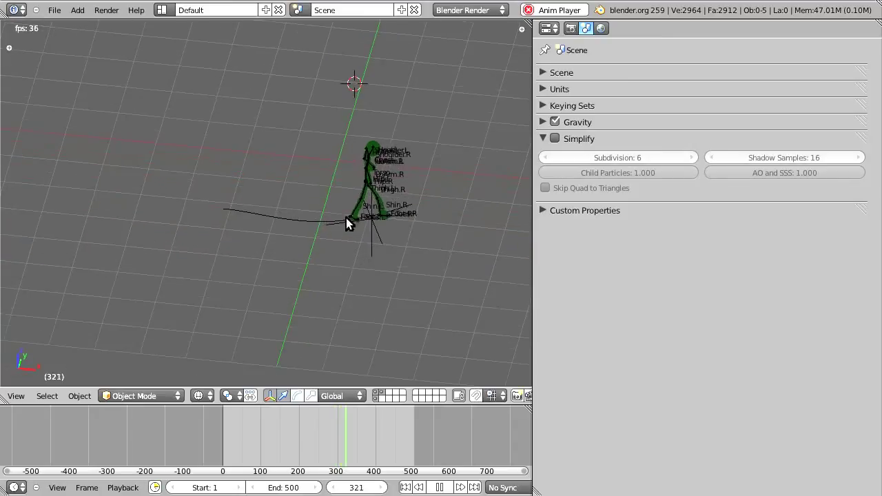
- Lengthen the path by moving its end control point far outward in edit mode, then return to object mode
{"action": "right_click", "coordinate": [303, 219]}
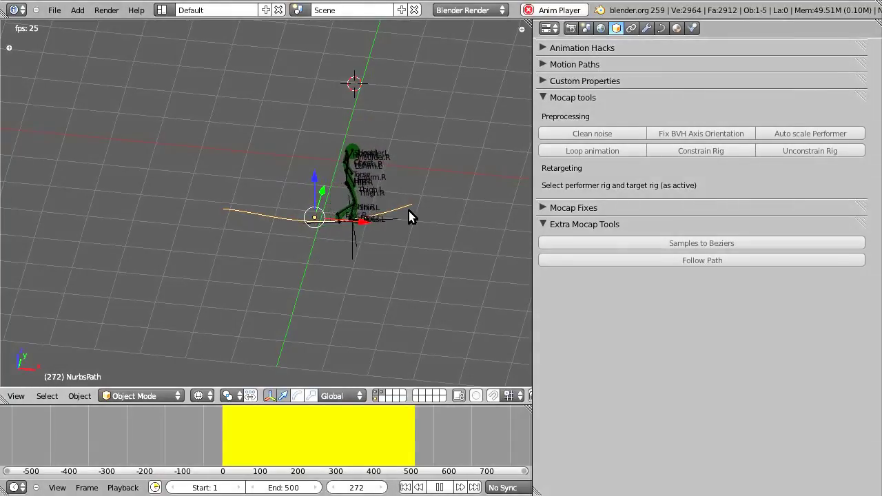
{"action": "key", "text": "Tab"}
{"action": "key", "text": "KP_5"}
{"action": "key", "text": "g"}
{"action": "left_click", "coordinate": [519, 232]}
{"action": "key", "text": "Tab"}
- Examine the walk along the lengthened path from the start of the timeline in a wider view
{"action": "left_click_drag", "start_coordinate": [294, 415], "coordinate": [224, 429]}
{"action": "scroll", "coordinate": [445, 303], "scroll_direction": "up", "scroll_amount": 1}
{"action": "scroll", "coordinate": [445, 304], "scroll_direction": "up", "scroll_amount": 3}
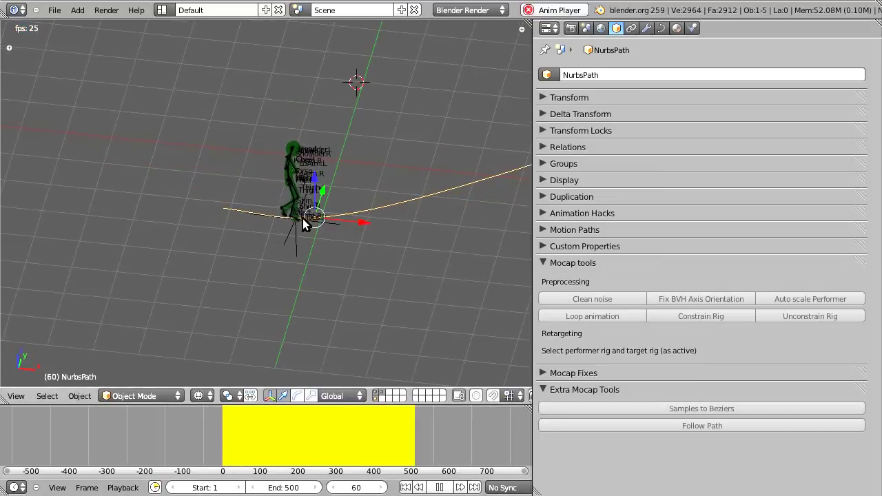
{"action": "middle_click_drag", "start_coordinate": [404, 246], "coordinate": [368, 236]}
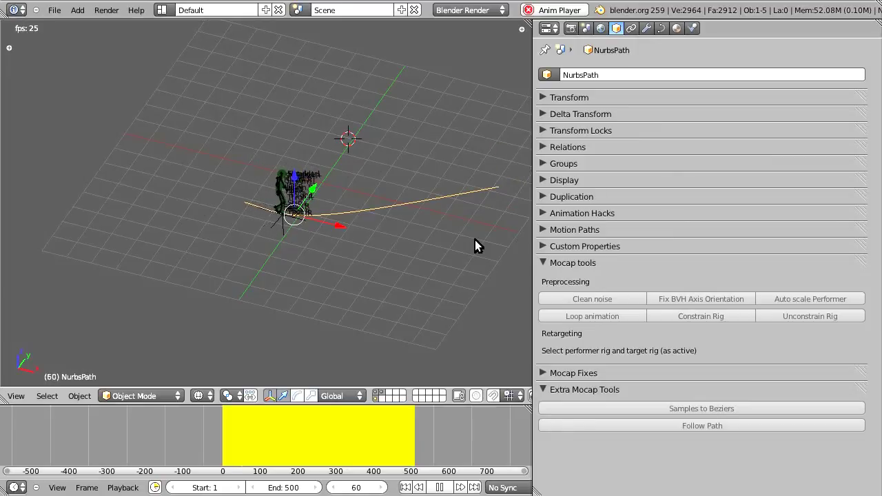
- Stop the animation playback in object mode and bring up the list of recent files
{"action": "key", "text": "Tab"}
{"action": "key", "text": "Tab"}
{"action": "left_click", "coordinate": [163, 395]}
{"action": "left_click", "coordinate": [158, 382]}
{"action": "key", "text": "Escape"}
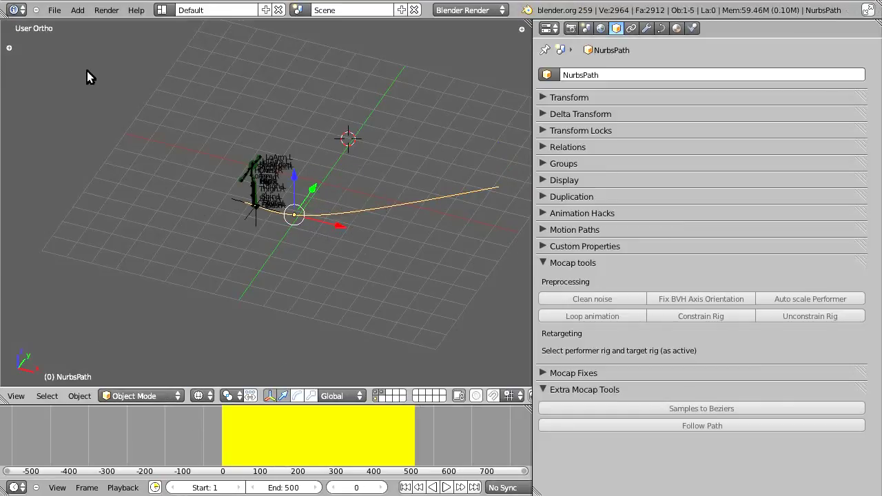
{"action": "left_click", "coordinate": [54, 10]}
{"action": "mouse_move", "coordinate": [133, 51]}
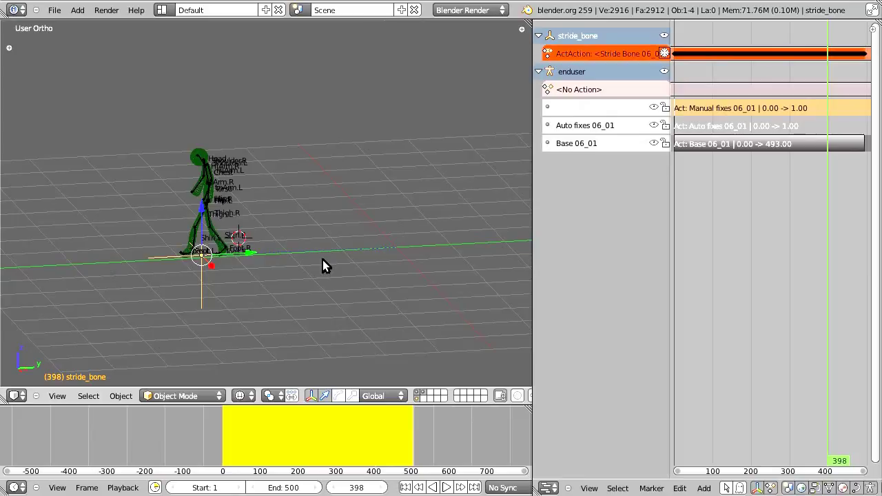
- Scrub the enduser walk in the newly opened file to frame 268 and inspect it from a higher angle
{"action": "left_click_drag", "start_coordinate": [233, 429], "coordinate": [304, 457]}
{"action": "middle_click_drag", "start_coordinate": [263, 329], "coordinate": [290, 375]}
{"action": "scroll", "coordinate": [369, 347], "scroll_direction": "up", "scroll_amount": 4}
{"action": "left_click_drag", "start_coordinate": [248, 434], "coordinate": [325, 467]}
{"action": "scroll", "coordinate": [321, 335], "scroll_direction": "down", "scroll_amount": 4}
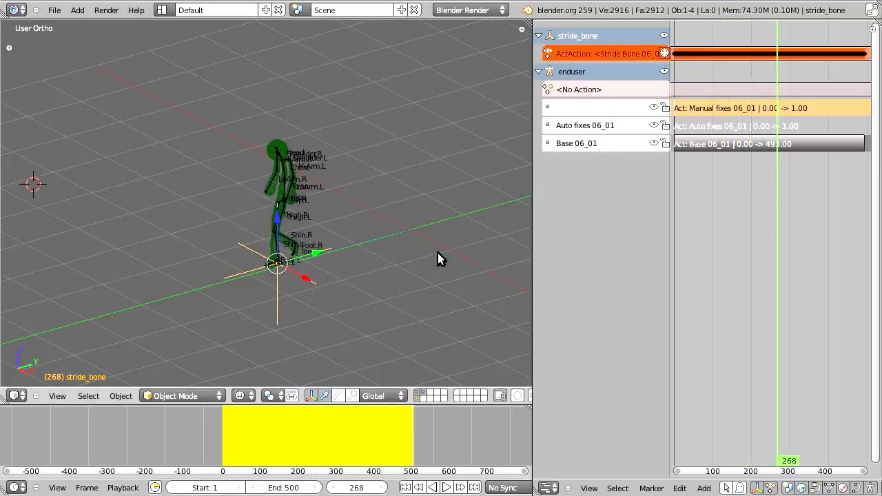
- Select the Base 06_01, Auto fixes 06_01 and Manual fixes 06_01 strips of enduser in the NLA editor
{"action": "left_click", "coordinate": [721, 143]}
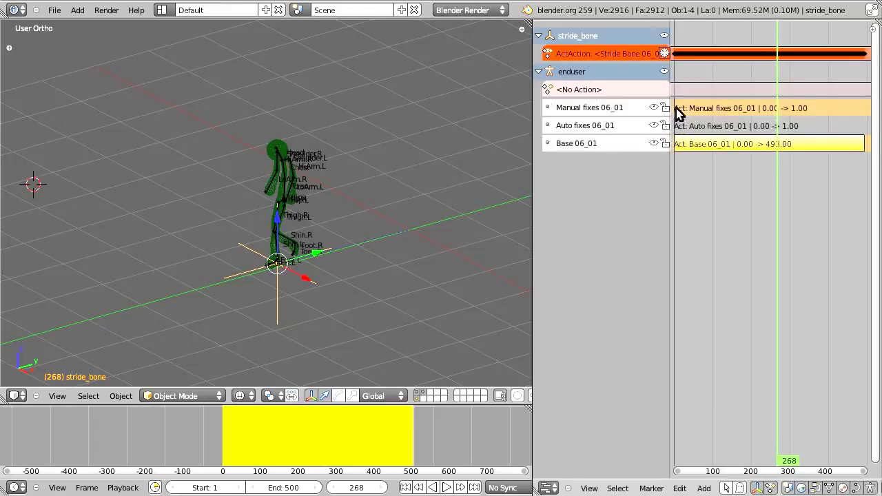
{"action": "left_click_drag", "start_coordinate": [678, 126], "coordinate": [675, 111]}
{"action": "left_click", "coordinate": [676, 108], "text": "shift"}
{"action": "right_click", "coordinate": [675, 114], "text": "shift"}
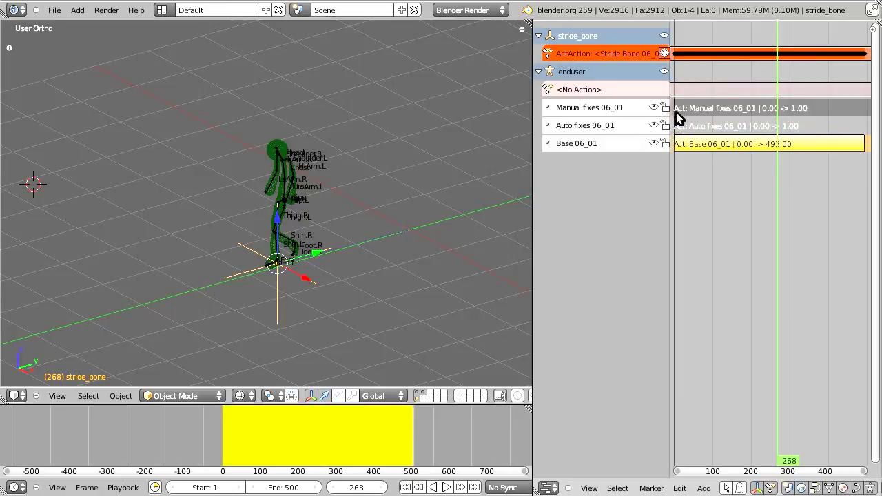
{"action": "left_click", "coordinate": [676, 112]}
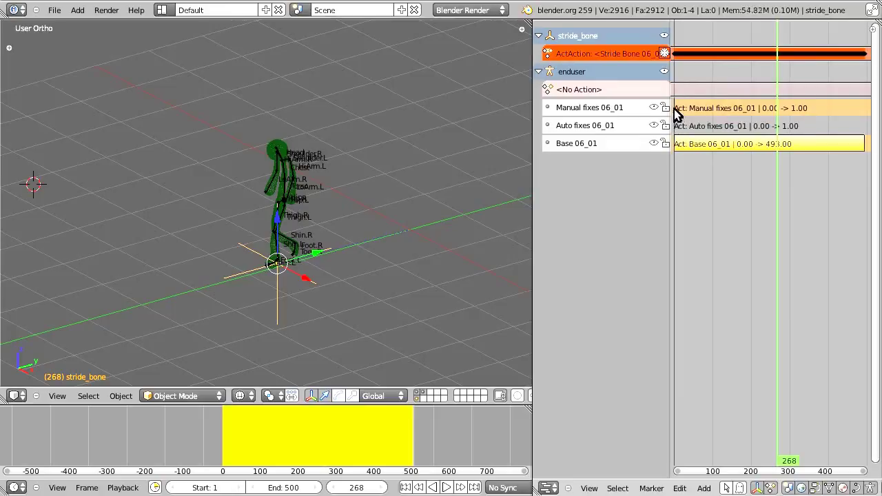
{"action": "right_click", "coordinate": [675, 109], "text": "shift"}
{"action": "right_click", "coordinate": [673, 121], "text": "shift"}
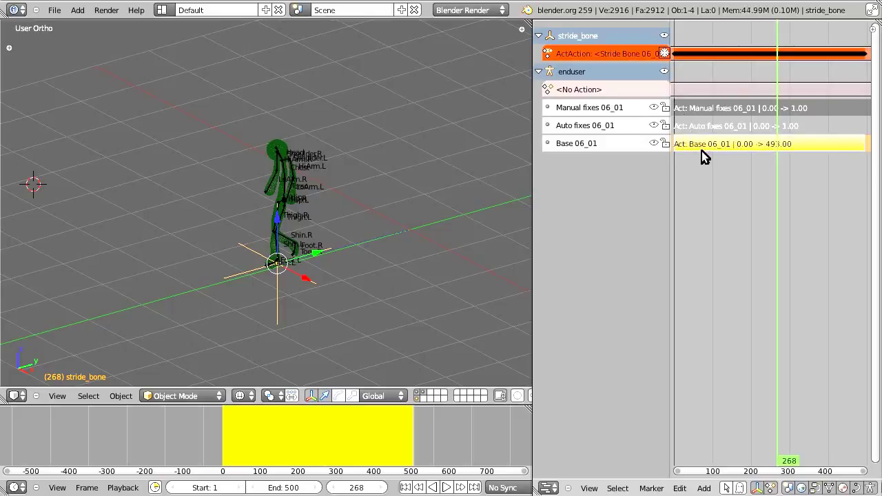
{"action": "key", "text": "space"}
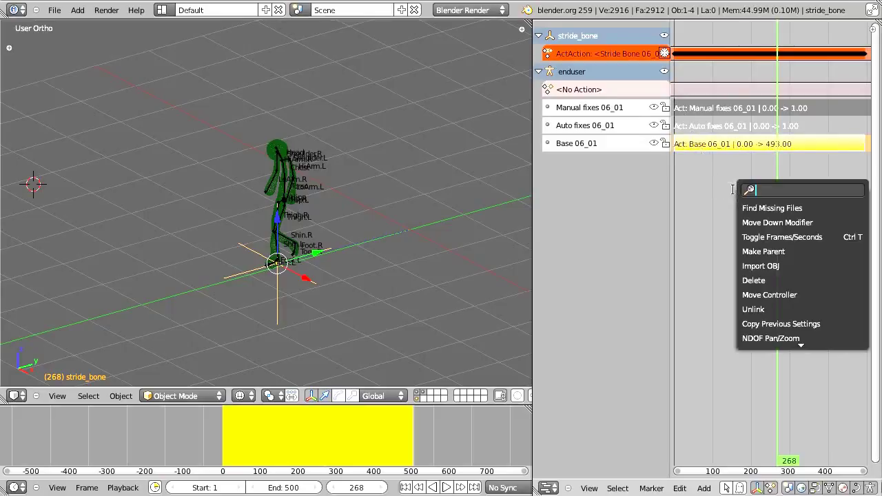
{"action": "type", "text": "bake"}
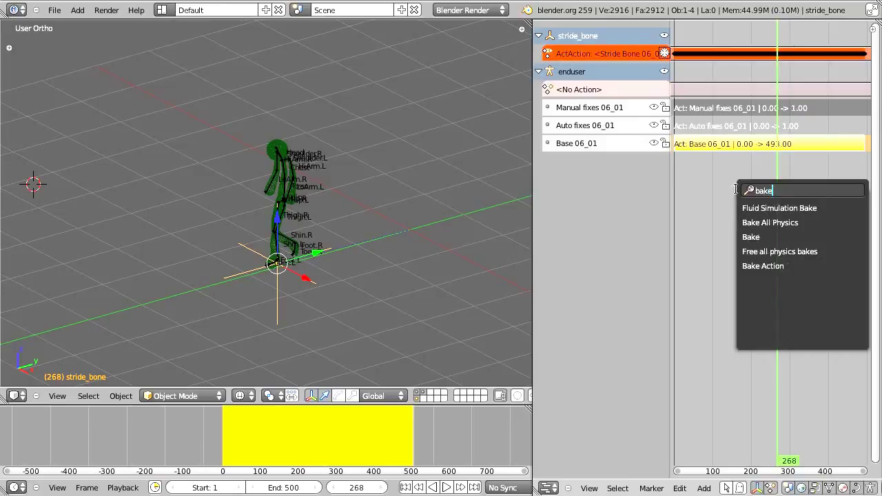
{"action": "left_click", "coordinate": [786, 266]}
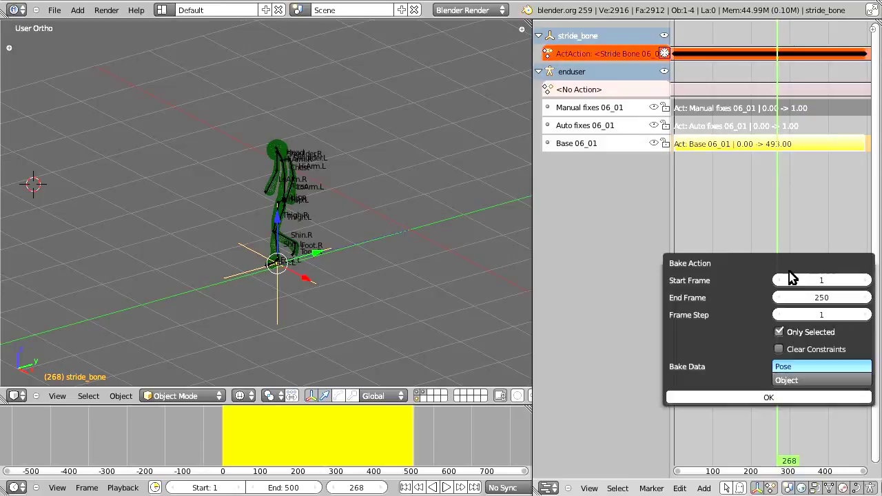
{"action": "left_click", "coordinate": [827, 297]}
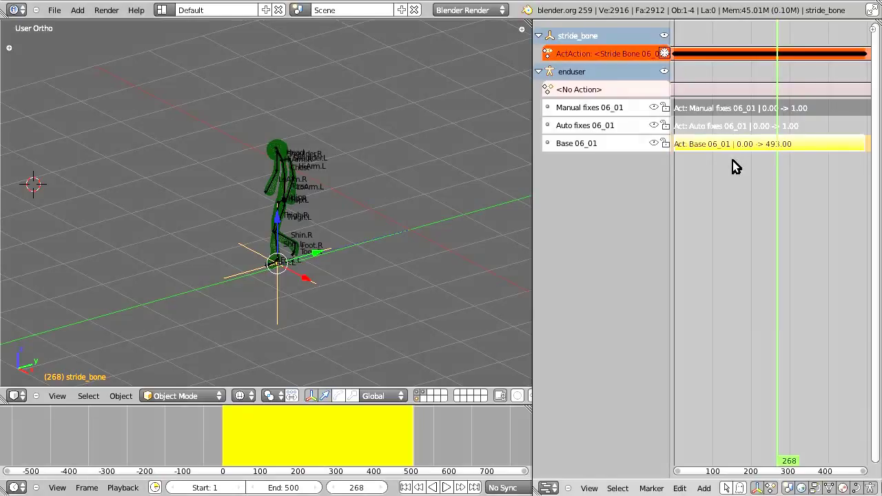
{"action": "key", "text": "space"}
{"action": "key", "text": "Return"}
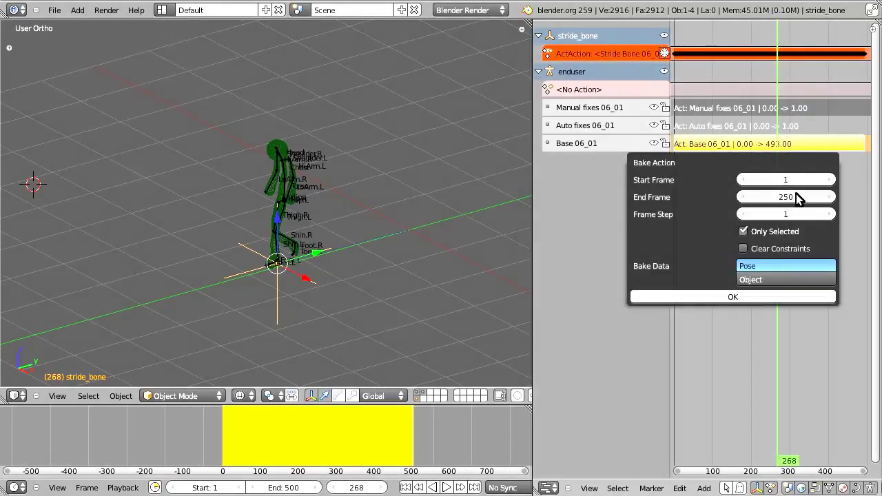
{"action": "left_click", "coordinate": [800, 197]}
{"action": "type", "text": "500"}
{"action": "key", "text": "Return"}
{"action": "left_click", "coordinate": [783, 234]}
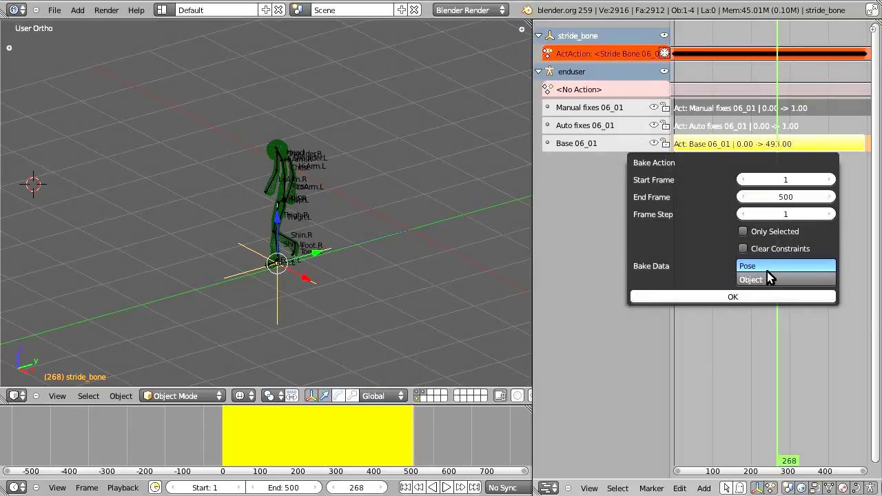
{"action": "left_click", "coordinate": [766, 277]}
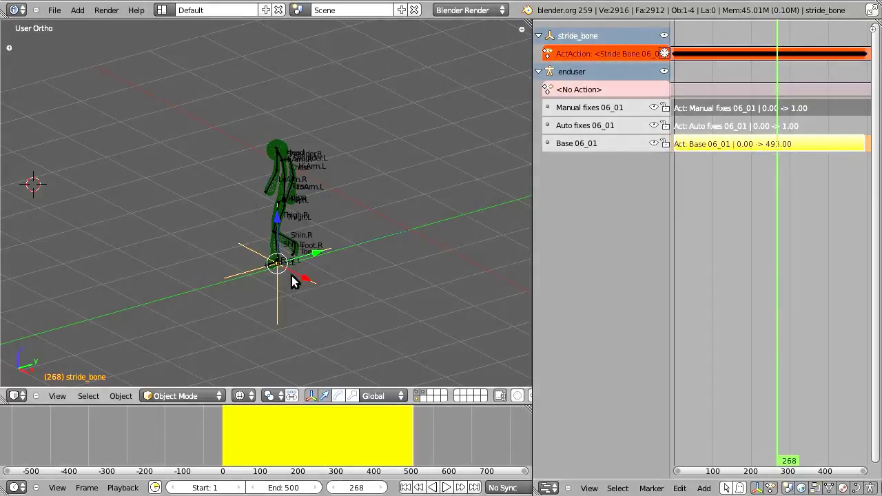
- Bake the enduser armature's pose animation from frame 1 to 500 with Only Selected turned off
{"action": "right_click", "coordinate": [284, 236]}
{"action": "key", "text": "space"}
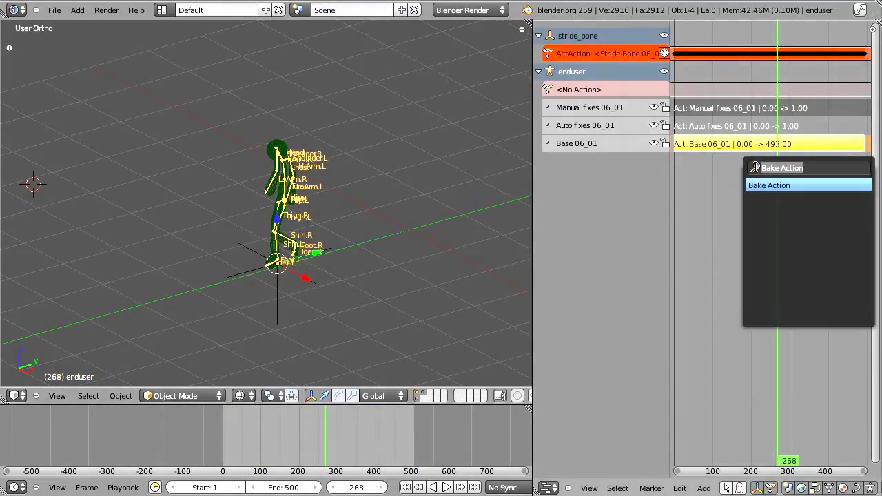
{"action": "key", "text": "Return"}
{"action": "left_click", "coordinate": [804, 202]}
{"action": "type", "text": "500"}
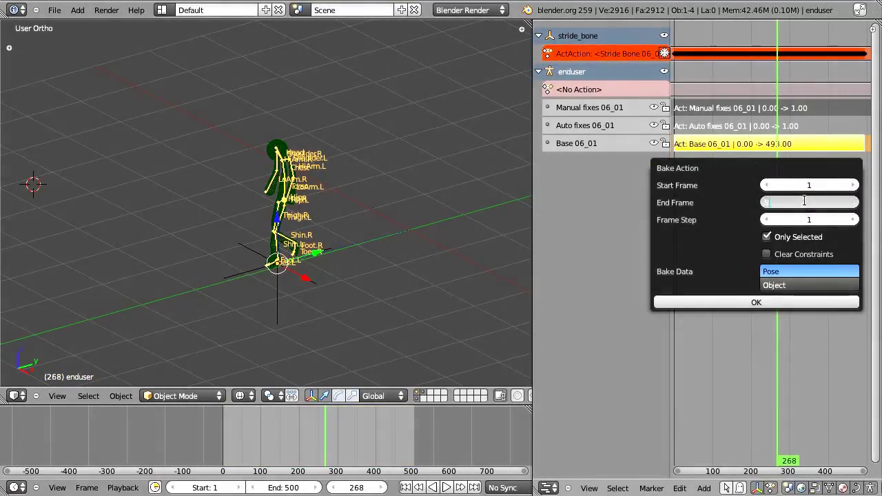
{"action": "key", "text": "Return"}
{"action": "left_click", "coordinate": [767, 236]}
{"action": "left_click", "coordinate": [806, 302]}
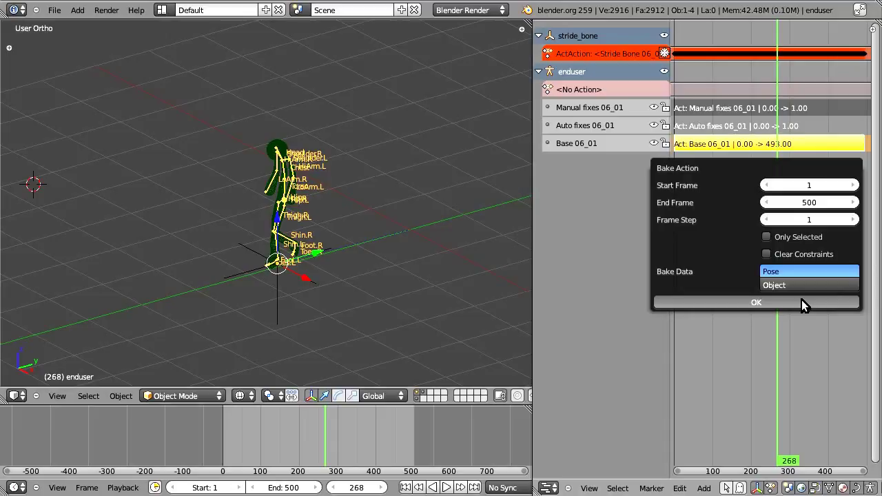
{"action": "left_click", "coordinate": [757, 303]}
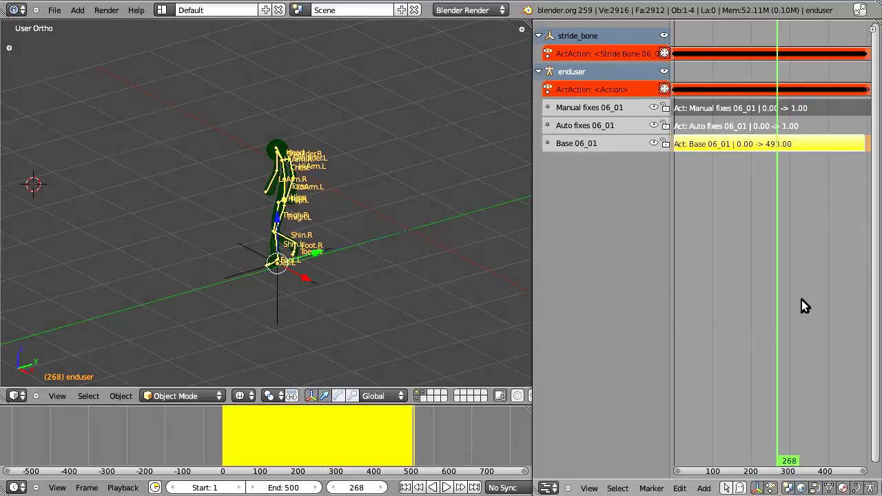
- Show enduser's baked action in the Action Editor and scrub the animation to frame 203
{"action": "left_click", "coordinate": [549, 488]}
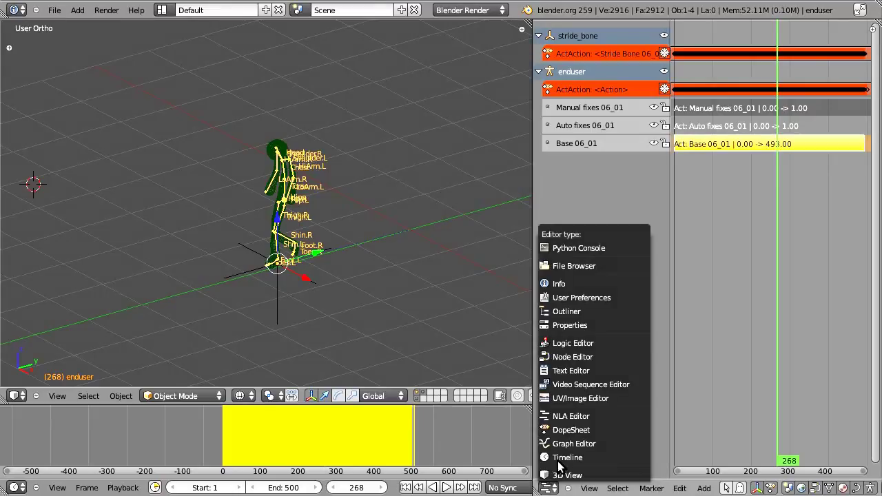
{"action": "key", "text": "Return"}
{"action": "left_click", "coordinate": [752, 488]}
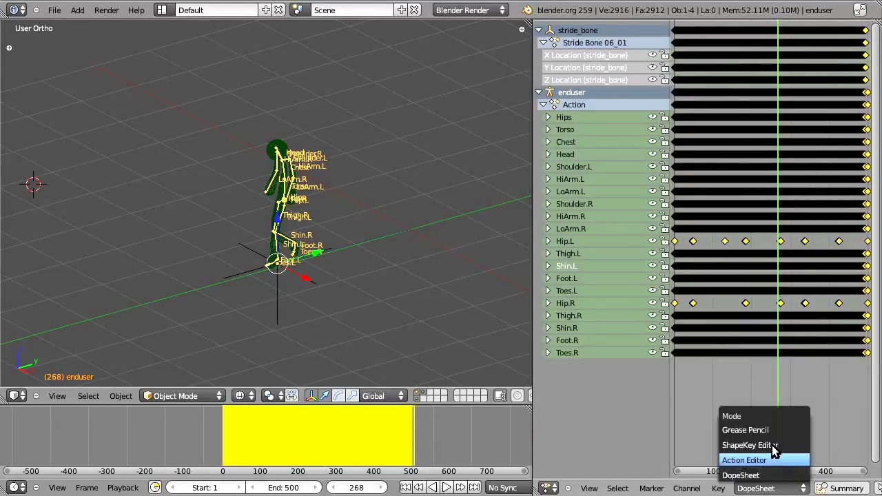
{"action": "left_click", "coordinate": [767, 451]}
{"action": "scroll", "coordinate": [689, 484], "scroll_direction": "down", "scroll_amount": 5}
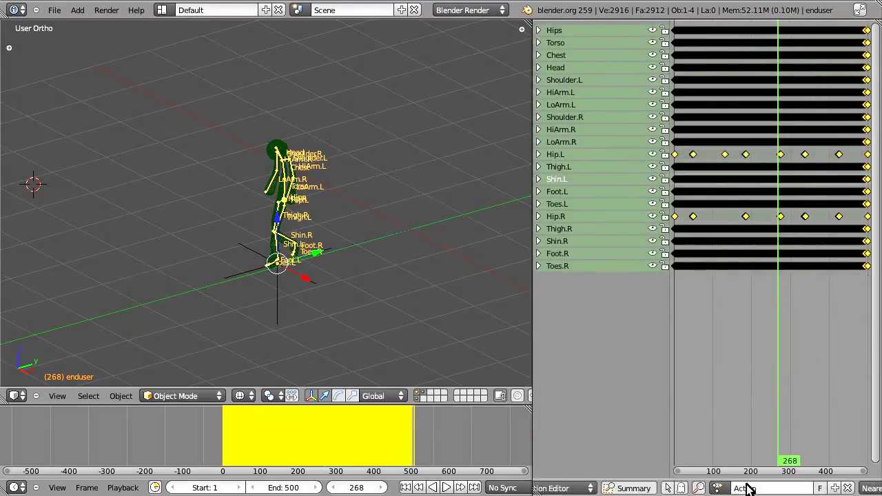
{"action": "mouse_move", "coordinate": [799, 248]}
{"action": "left_mouse_down"}
{"action": "mouse_move", "coordinate": [787, 269]}
{"action": "mouse_move", "coordinate": [667, 290]}
{"action": "mouse_move", "coordinate": [861, 285]}
{"action": "mouse_move", "coordinate": [753, 298]}
{"action": "left_mouse_up"}
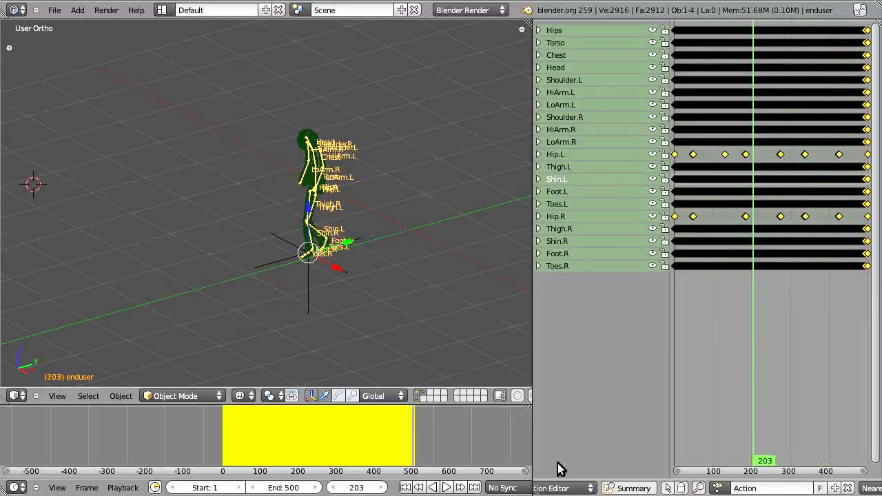
- Return to the NLA editor and scrub the enduser's baked action to frame 67
{"action": "middle_click_drag", "start_coordinate": [555, 487], "coordinate": [723, 474]}
{"action": "left_click", "coordinate": [544, 488]}
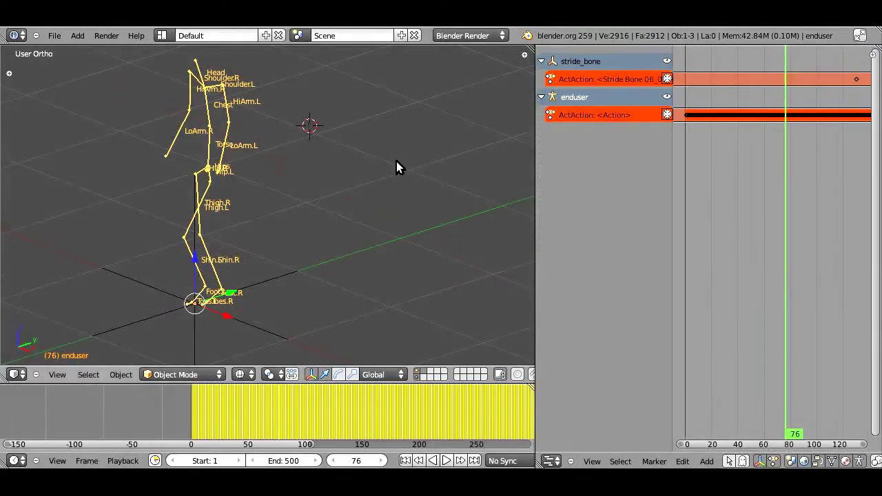
{"action": "left_click", "coordinate": [551, 461]}
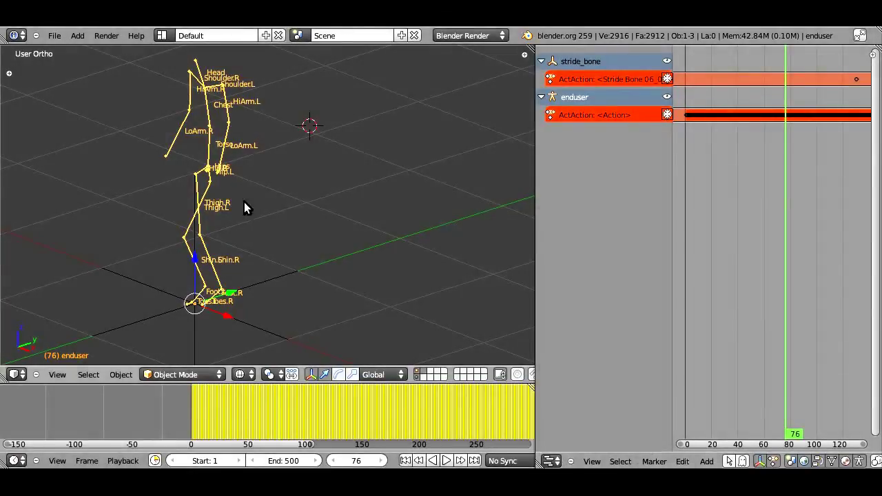
{"action": "mouse_move", "coordinate": [776, 225]}
{"action": "left_mouse_down"}
{"action": "mouse_move", "coordinate": [710, 238]}
{"action": "mouse_move", "coordinate": [800, 240]}
{"action": "mouse_move", "coordinate": [773, 240]}
{"action": "left_mouse_up"}
- Convert the baked enduser animation with Samples to Beziers from the Extra Mocap Tools in the object properties
{"action": "left_click", "coordinate": [553, 461]}
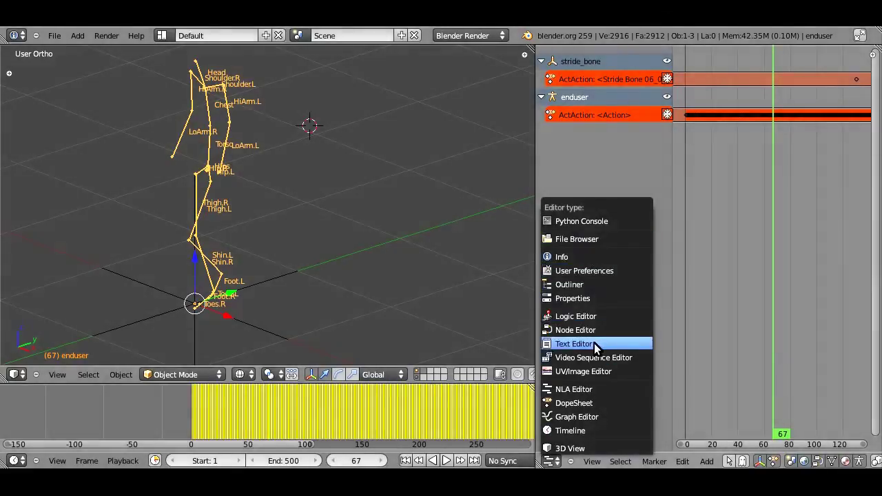
{"action": "left_click", "coordinate": [594, 296]}
{"action": "scroll", "coordinate": [648, 315], "scroll_direction": "down", "scroll_amount": 2}
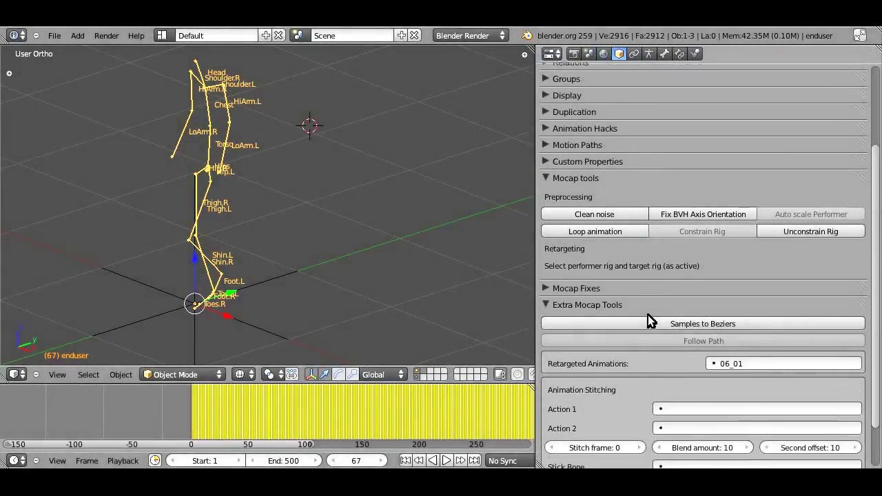
{"action": "scroll", "coordinate": [648, 315], "scroll_direction": "down", "scroll_amount": 1}
{"action": "left_click", "coordinate": [681, 294]}
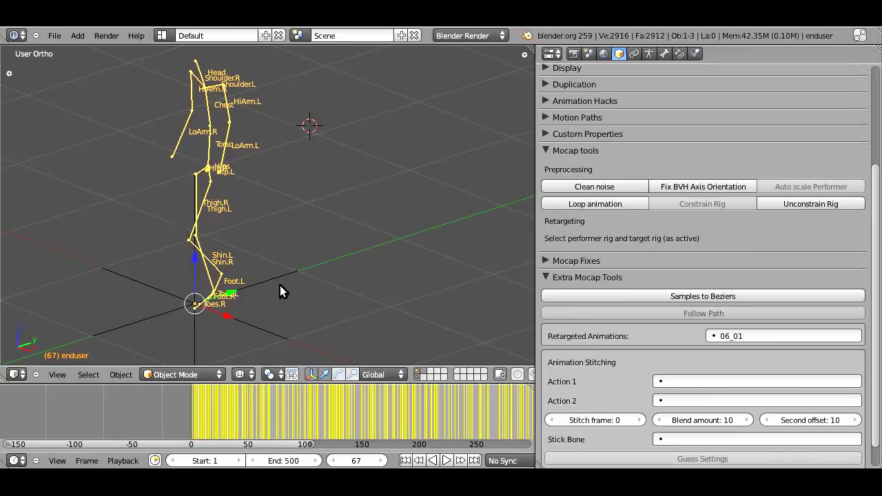
- Check the converted enduser animation in a wider view by scrubbing it to frame 147
{"action": "scroll", "coordinate": [303, 304], "scroll_direction": "down", "scroll_amount": 4}
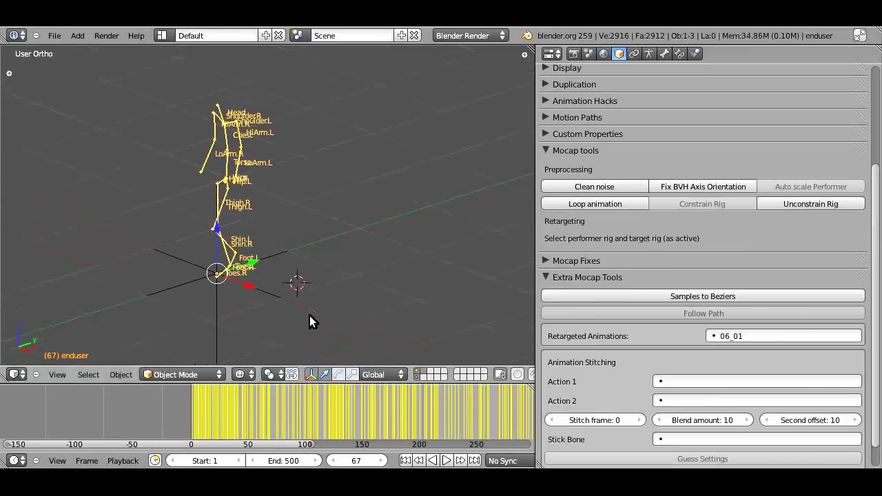
{"action": "scroll", "coordinate": [352, 426], "scroll_direction": "down", "scroll_amount": 5}
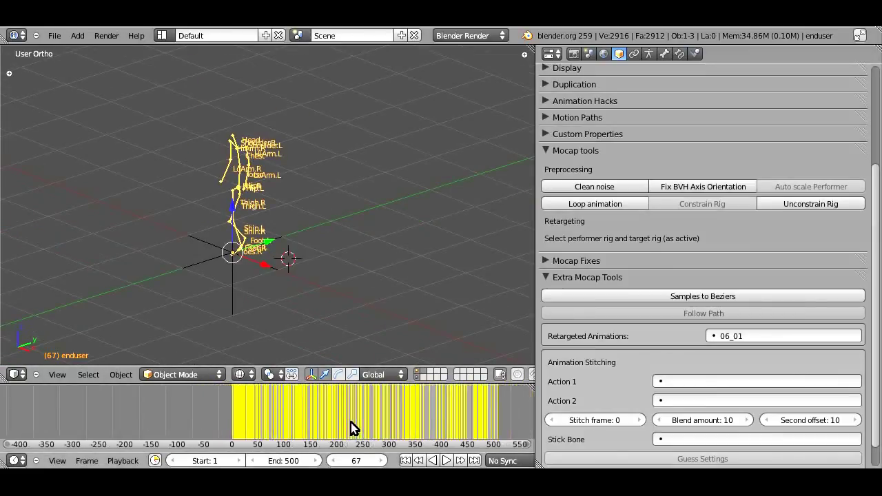
{"action": "left_click_drag", "start_coordinate": [240, 422], "coordinate": [309, 412]}
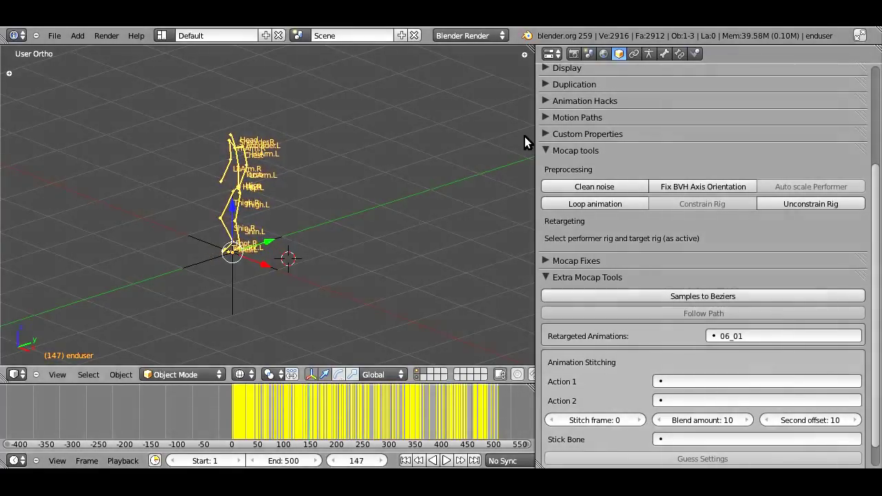
- Display all stride_bone and enduser F-curves in the Graph Editor and lock their channels against editing
{"action": "left_click", "coordinate": [553, 54]}
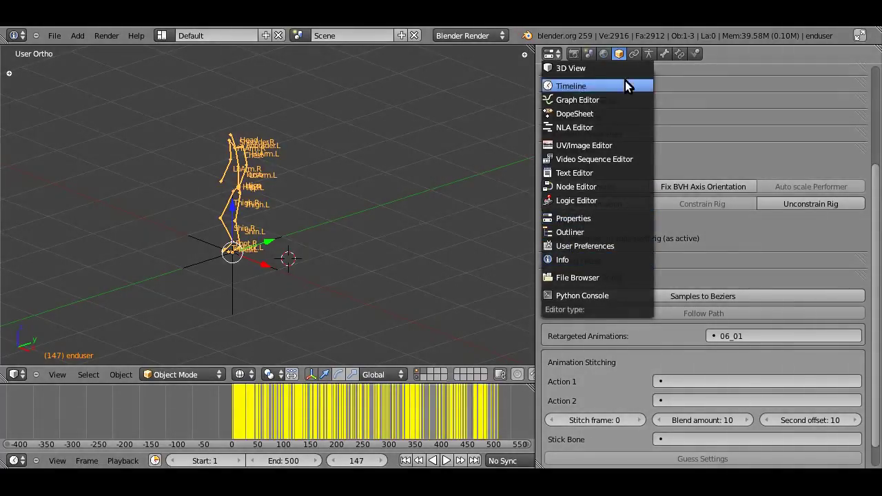
{"action": "left_click", "coordinate": [626, 99]}
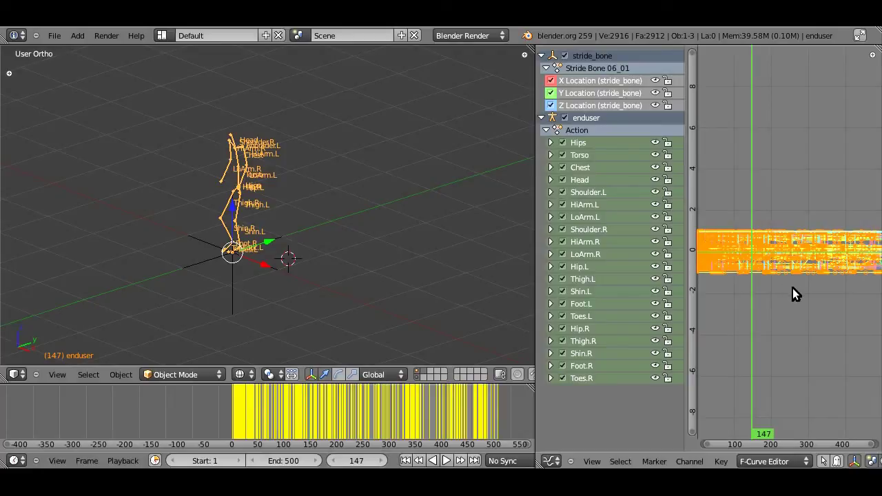
{"action": "key", "text": "Home"}
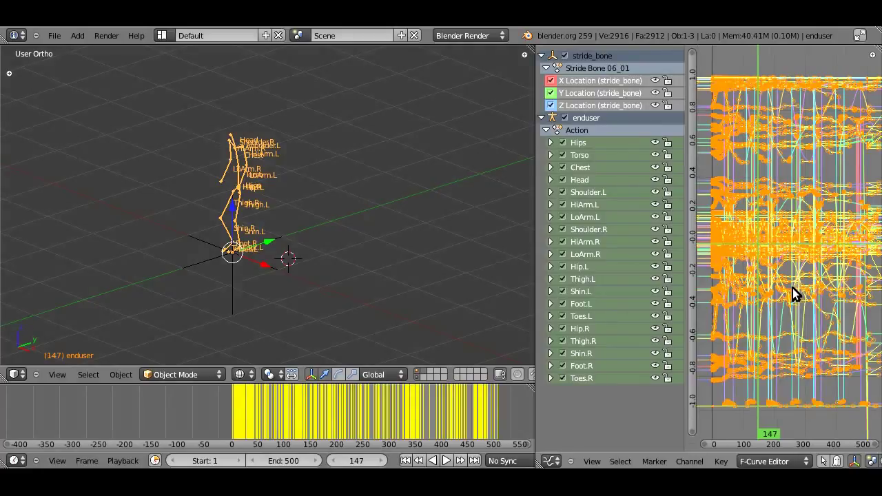
{"action": "key", "text": "a"}
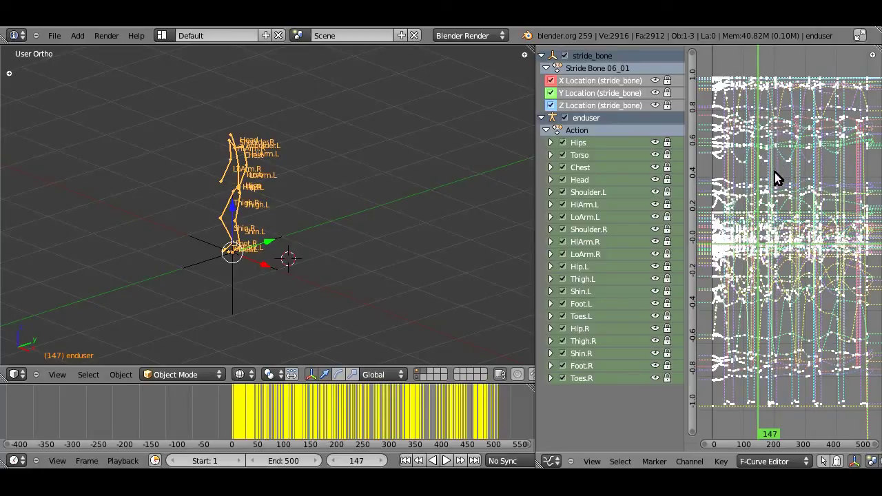
{"action": "key", "text": "space"}
{"action": "key", "text": "BackSpace"}
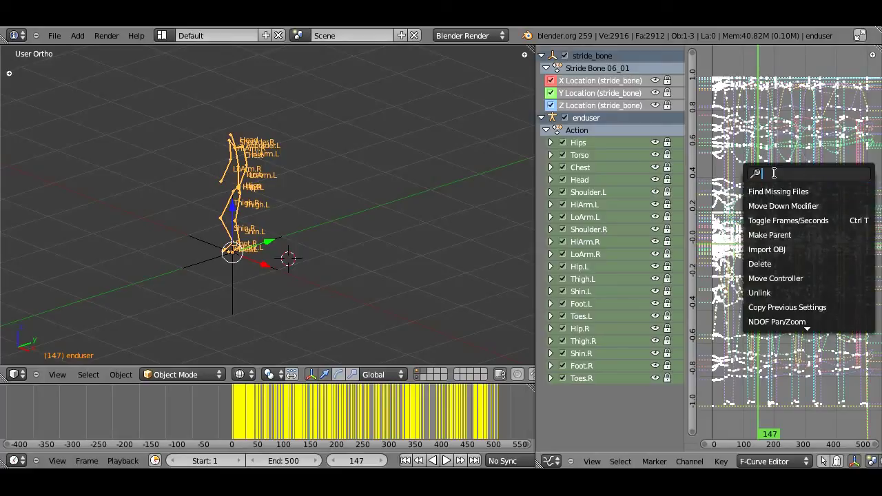
{"action": "key", "text": "Escape"}
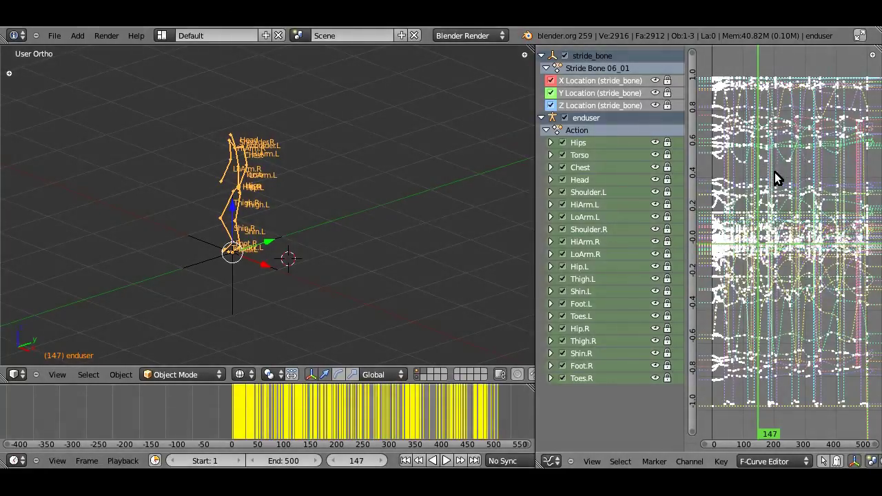
- Open the add-ons list in the user preferences and filter it to the Animation category
{"action": "key", "text": "ctrl+alt+u"}
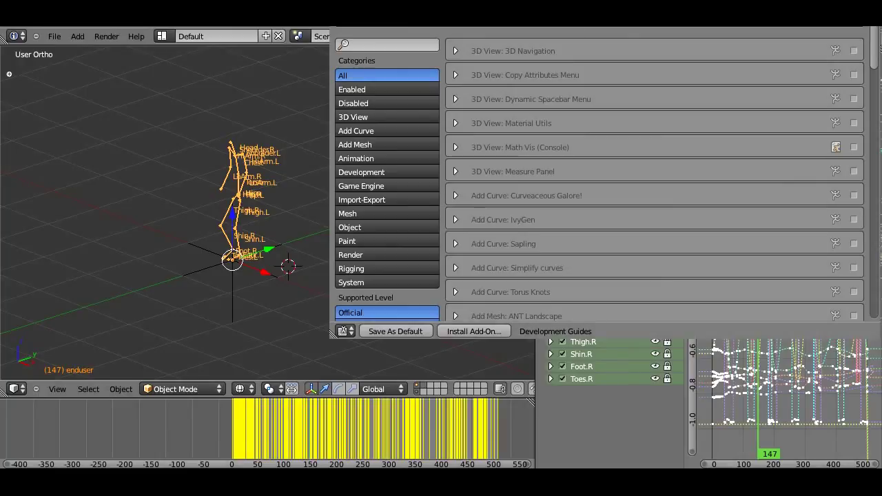
{"action": "left_click", "coordinate": [414, 161]}
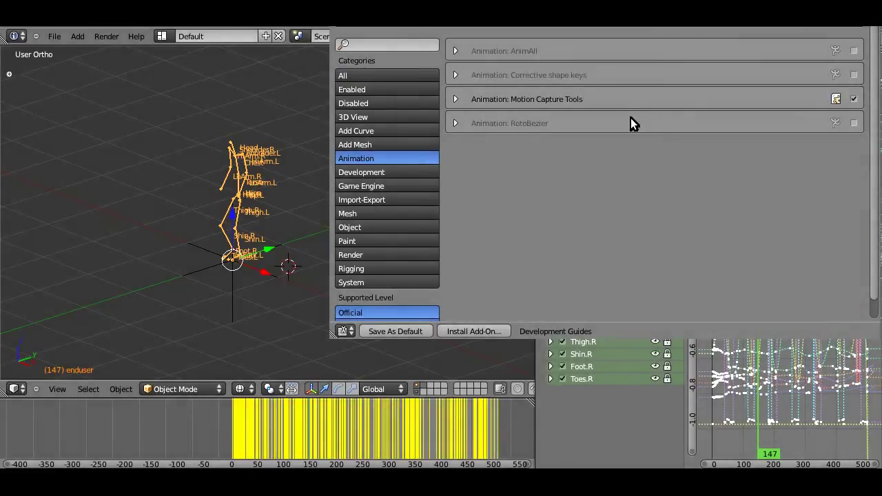
- Enable the Simplify curves add-on in the Add Curve category and check its description and location
{"action": "left_click", "coordinate": [414, 128]}
{"action": "left_click", "coordinate": [854, 123]}
{"action": "left_click", "coordinate": [455, 126]}
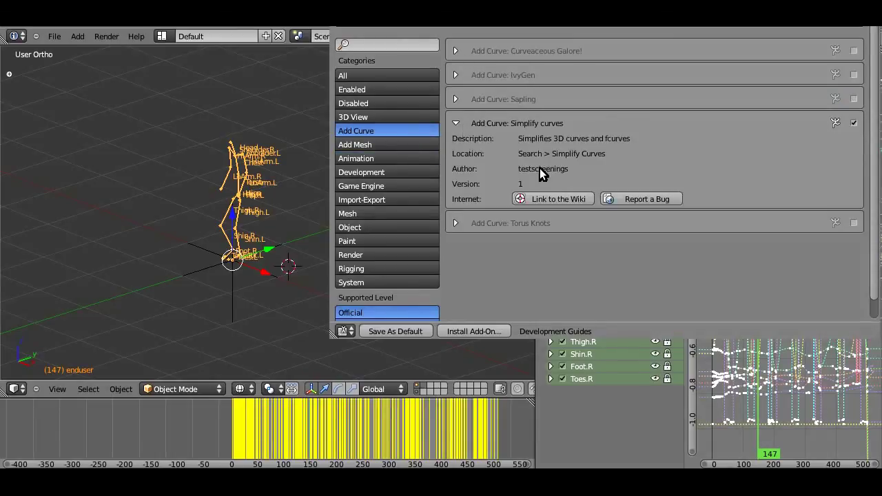
{"action": "left_click", "coordinate": [455, 123]}
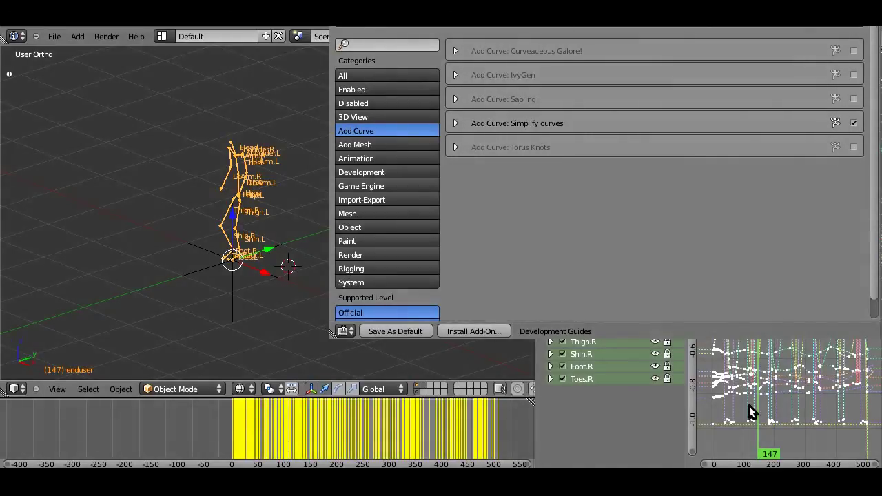
- Simplify the baked enduser animation with the simplify f-curves operator, using an error of 0.060
{"action": "left_click", "coordinate": [783, 416]}
{"action": "left_click_drag", "start_coordinate": [777, 359], "coordinate": [763, 353]}
{"action": "key", "text": "space"}
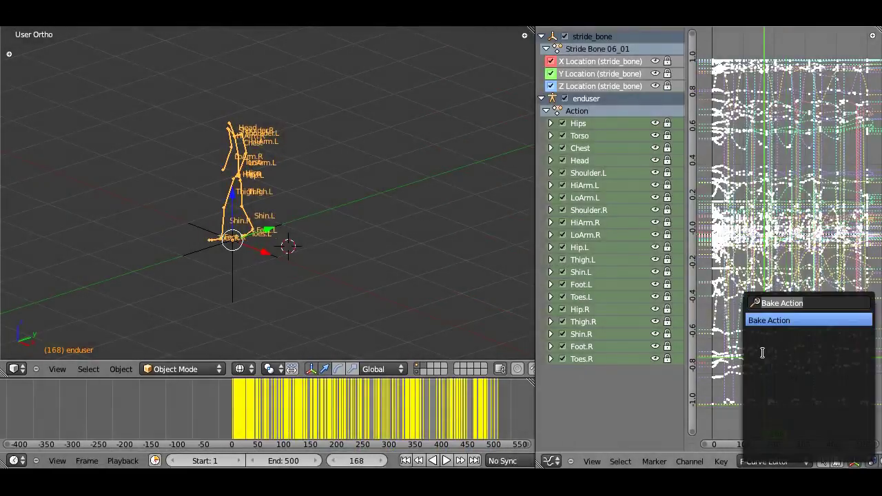
{"action": "type", "text": "sim"}
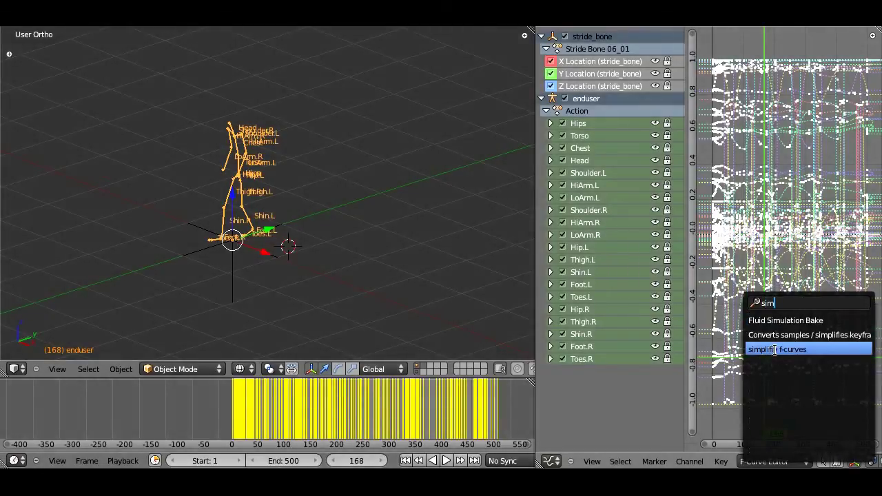
{"action": "left_click", "coordinate": [776, 350]}
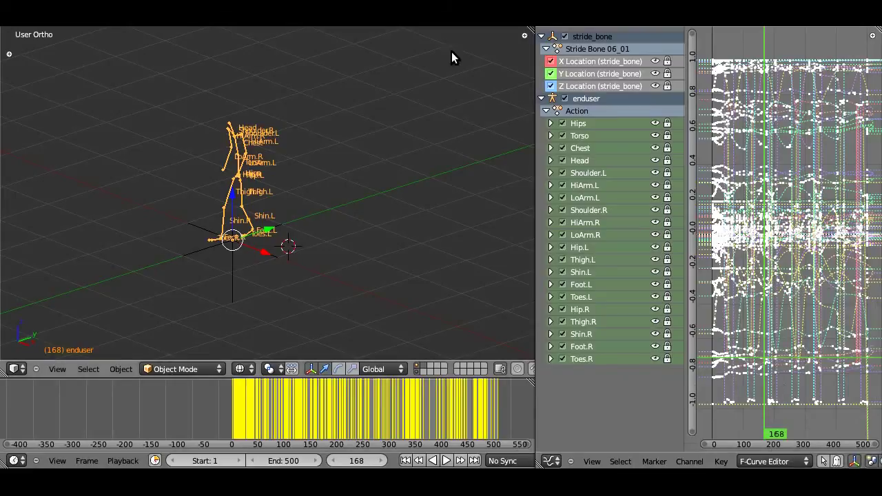
{"action": "left_click", "coordinate": [7, 54]}
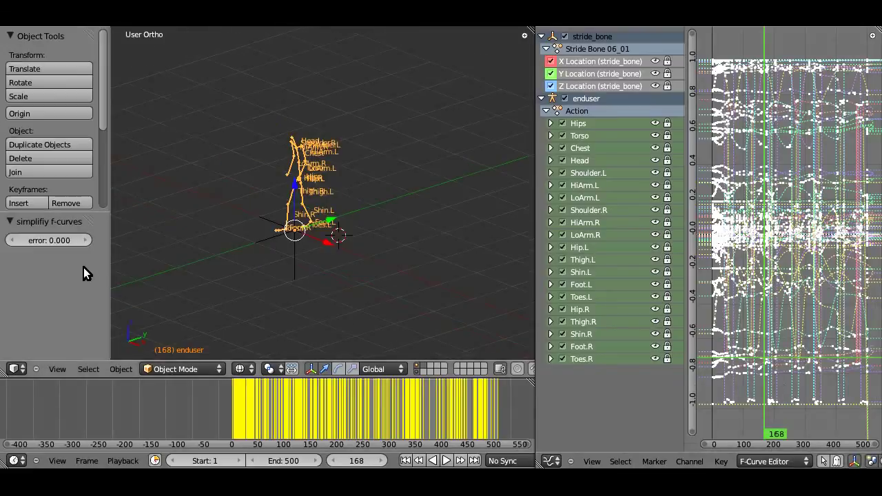
{"action": "left_click", "coordinate": [87, 241]}
{"action": "left_click", "coordinate": [89, 240]}
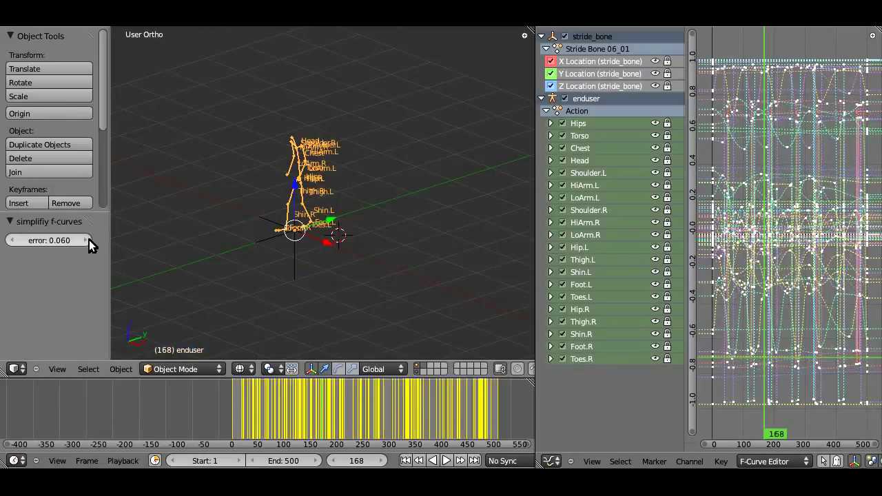
- Scrub the simplified animation to frame 352 and display the transform properties of the Thigh.L bone in Pose Mode
{"action": "left_click_drag", "start_coordinate": [234, 419], "coordinate": [419, 404]}
{"action": "key", "text": "n"}
{"action": "left_click", "coordinate": [439, 38]}
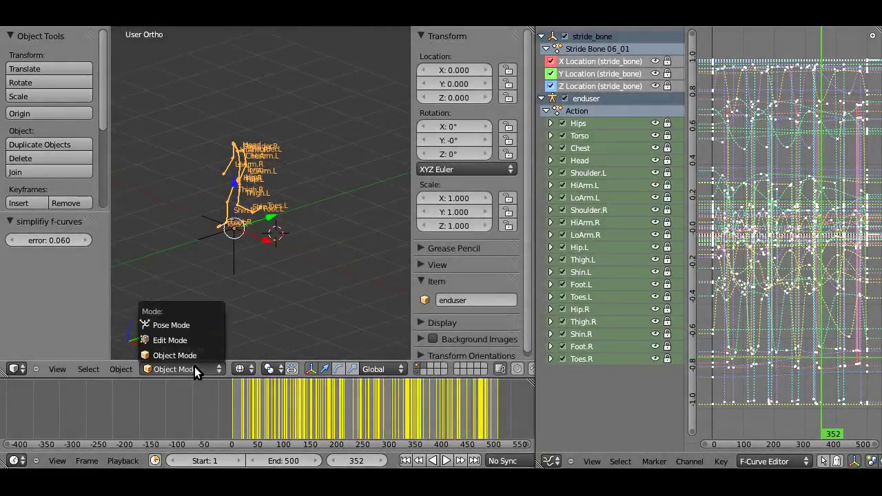
{"action": "left_click", "coordinate": [195, 368]}
{"action": "left_click", "coordinate": [166, 324]}
{"action": "right_click", "coordinate": [240, 194]}
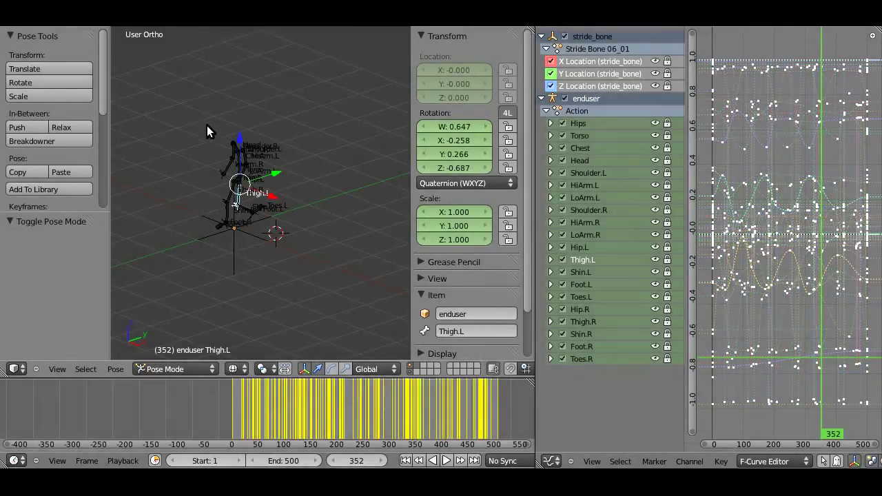
{"action": "left_click", "coordinate": [61, 27]}
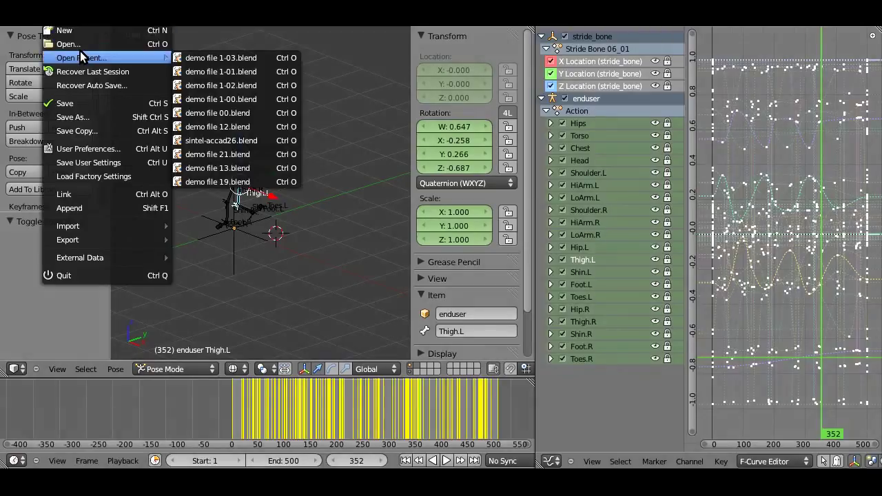
{"action": "key", "text": "Escape"}
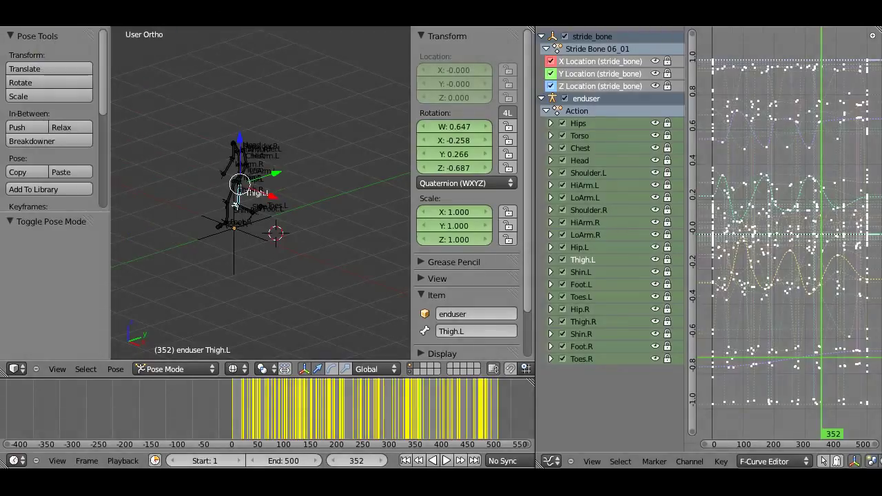